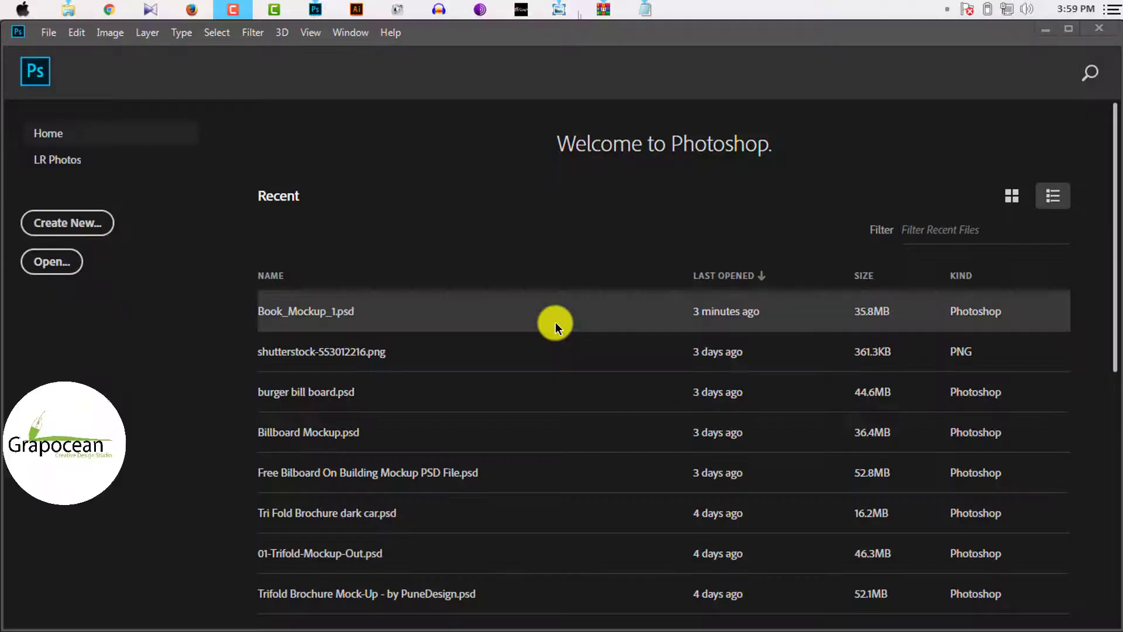
- Start a new document preset named 'Book Cover Design'
left_click(85, 225)
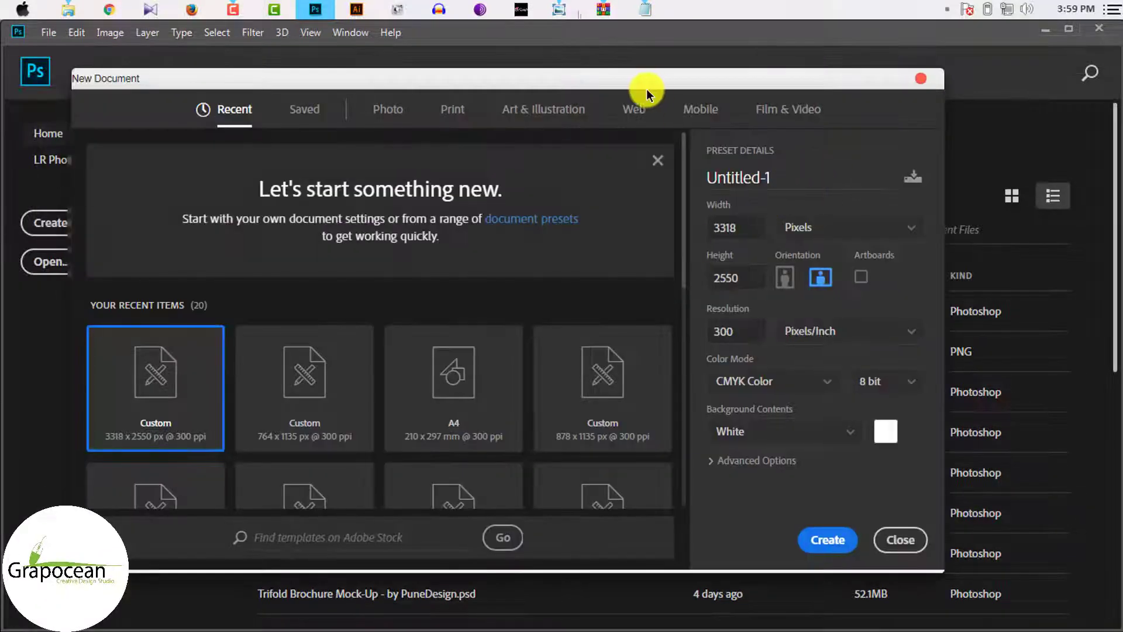
left_click_drag(647, 91, 709, 111)
double_click(840, 200)
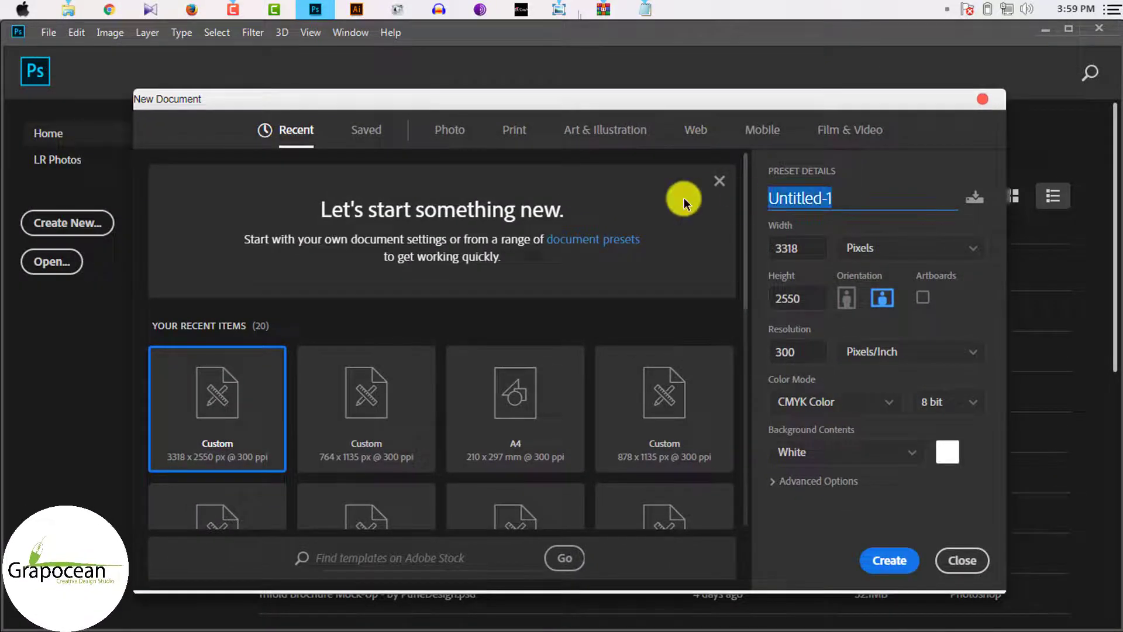
type("Book Cover Desi")
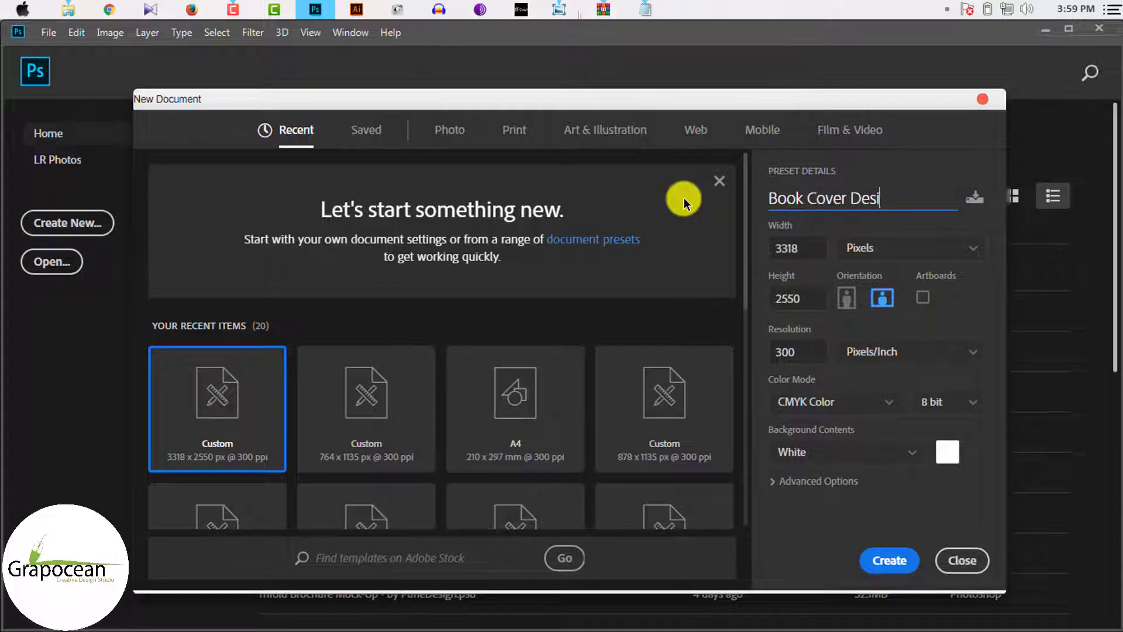
type("gn")
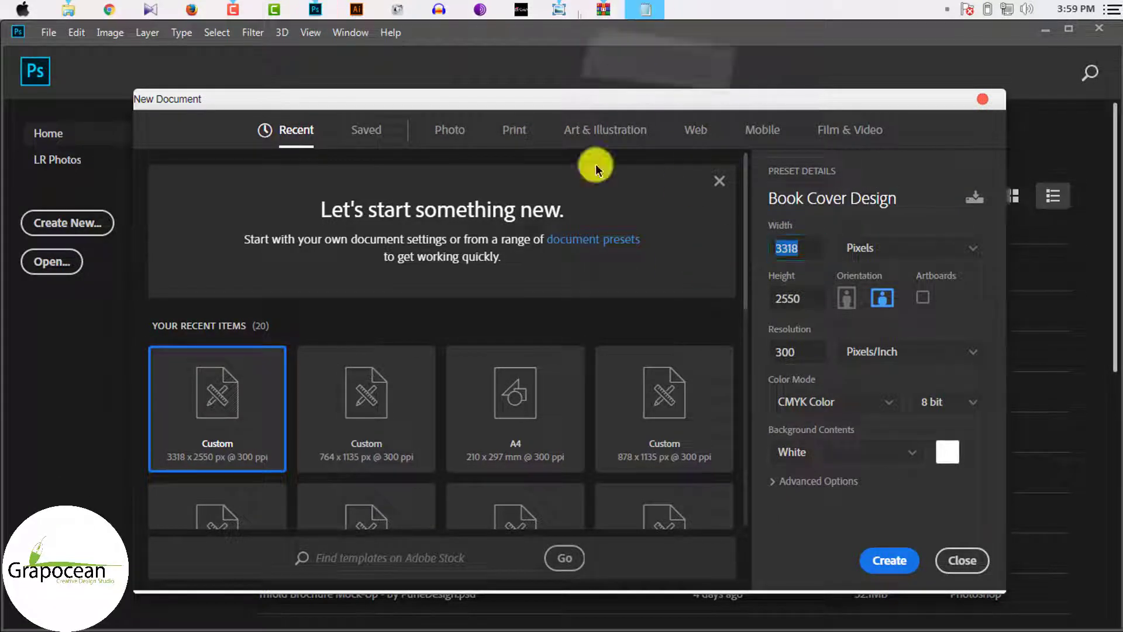
- Paste width 1654 px and height 2598 px from the Notepad notes
left_click(646, 9)
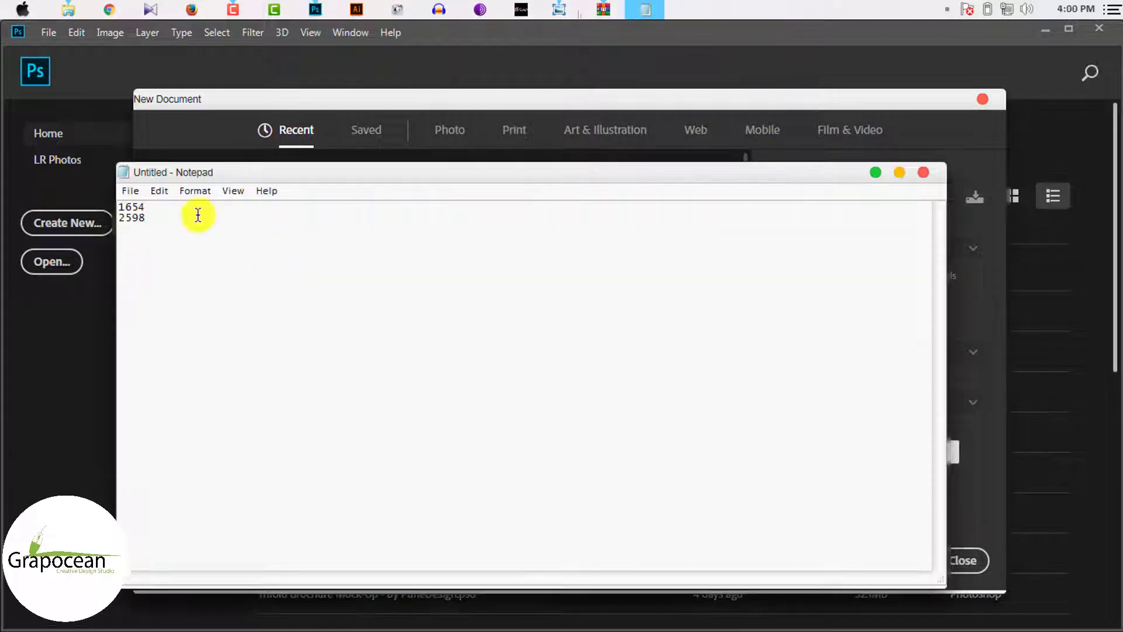
left_click(890, 174)
double_click(786, 248)
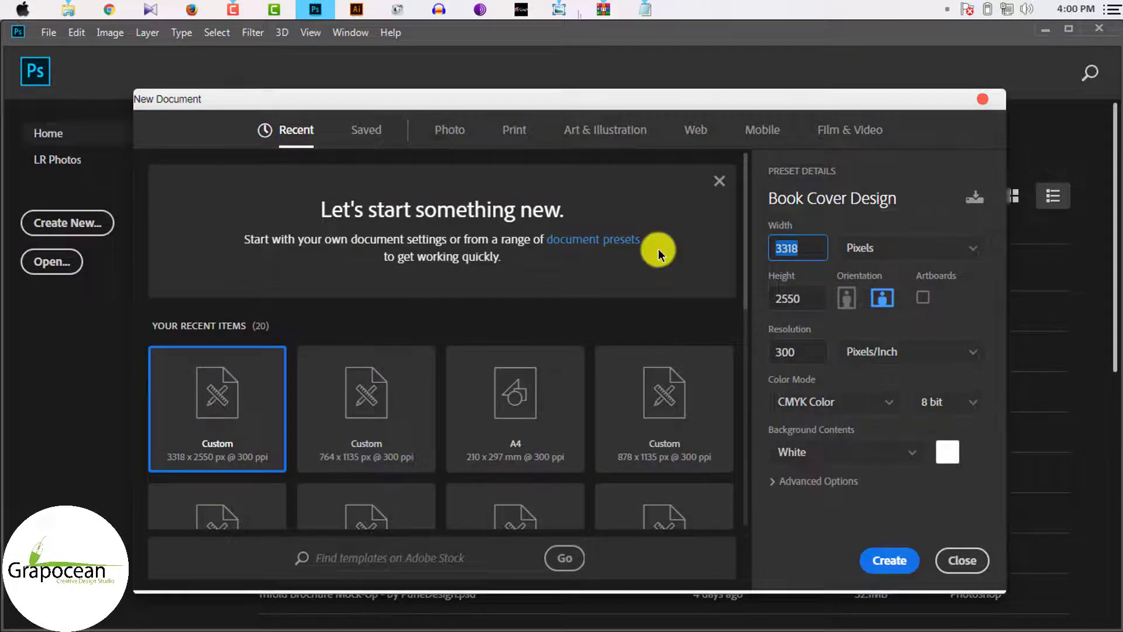
type("1654")
left_click(646, 10)
double_click(132, 217)
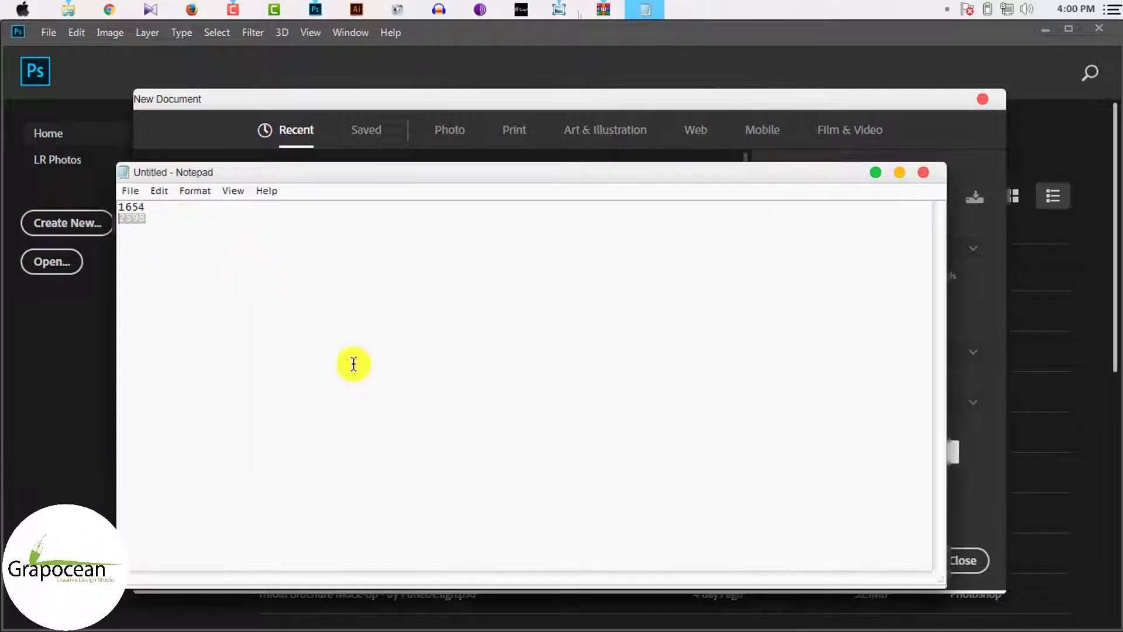
left_click(876, 173)
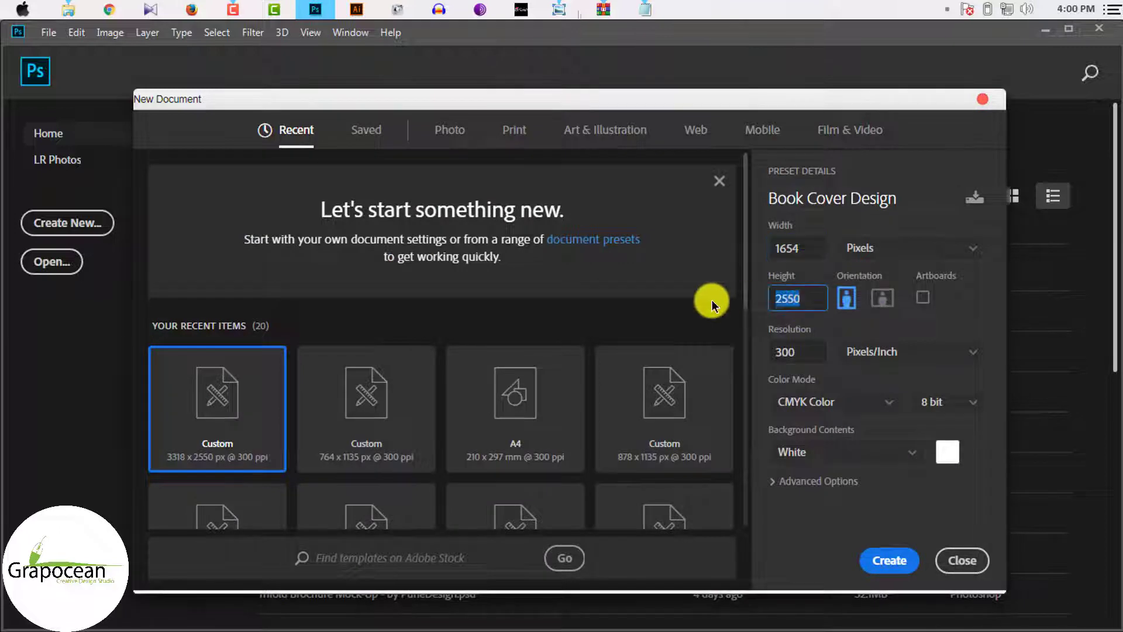
type("2598")
- Set the document colour mode to RGB Color
left_click(874, 401)
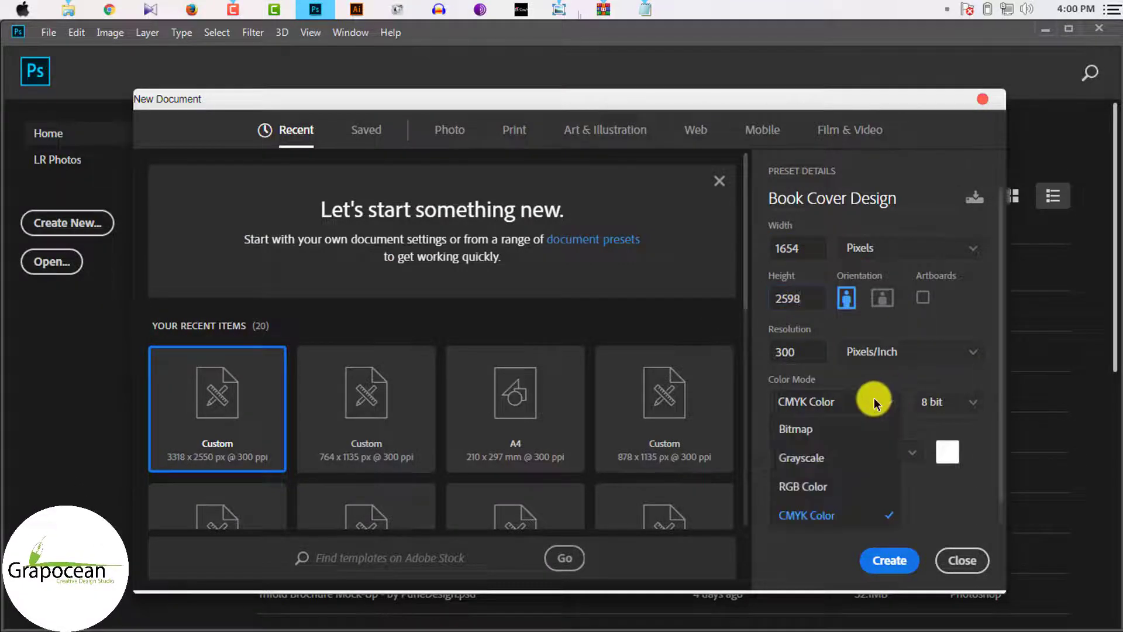
left_click(874, 401)
left_click(832, 492)
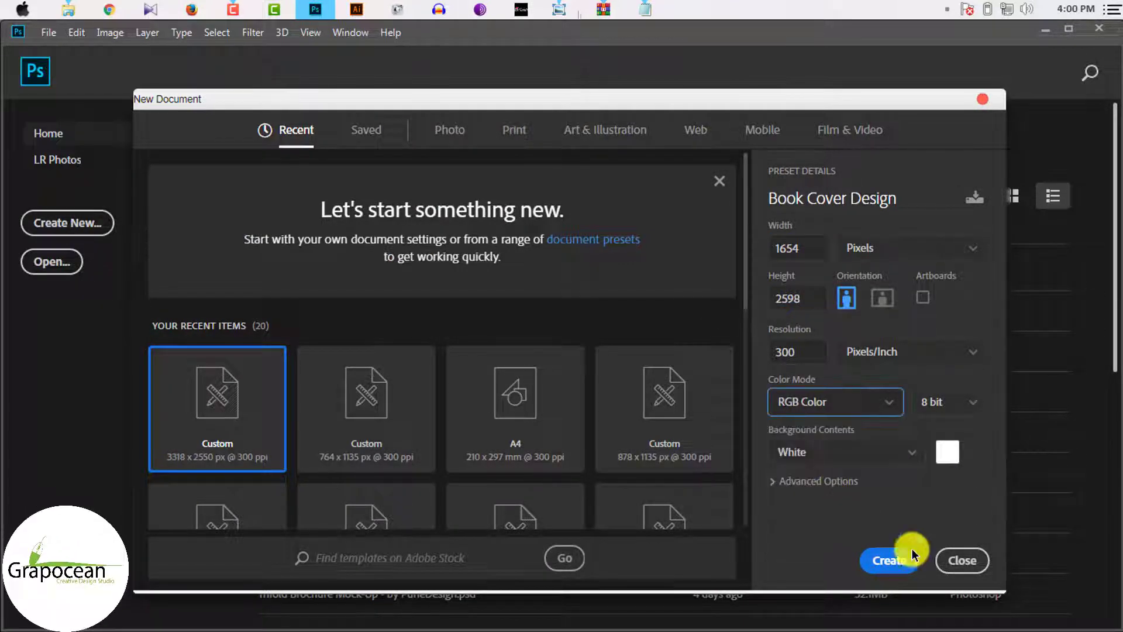
- Create the document and place shutterstock-627173591 from Downloads as an embedded layer
left_click(905, 561)
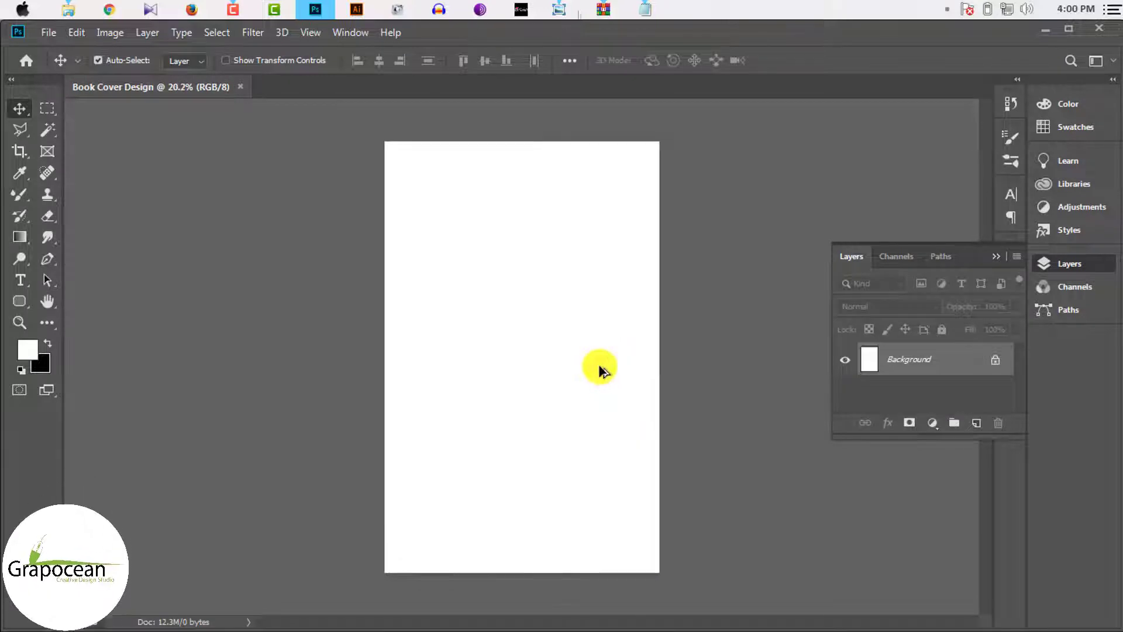
key("ctrl+minus")
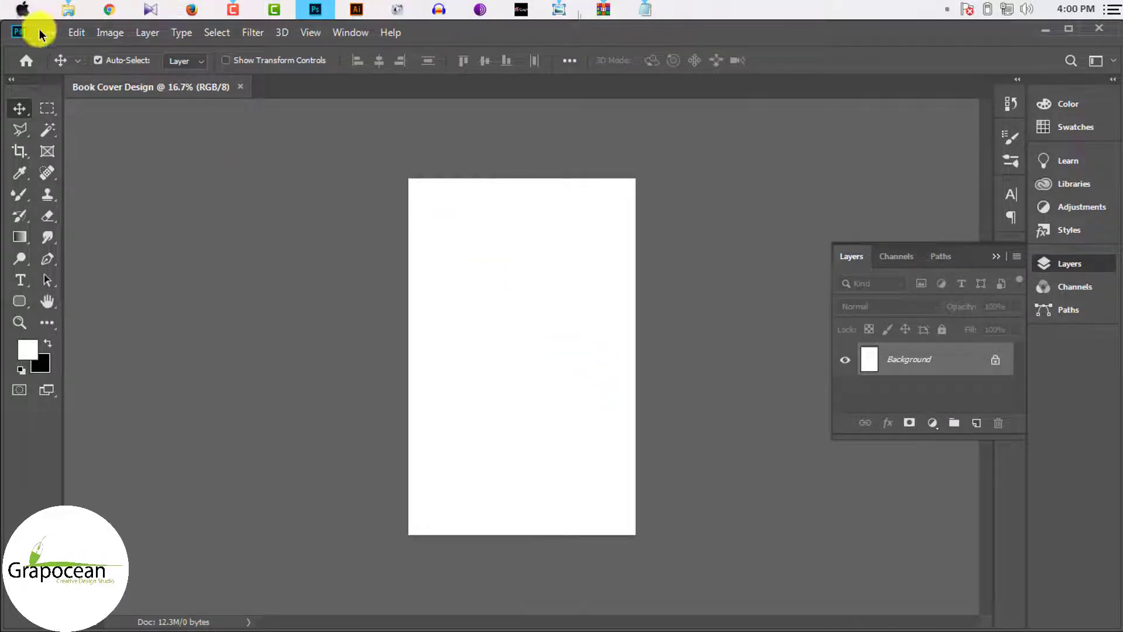
left_click(43, 34)
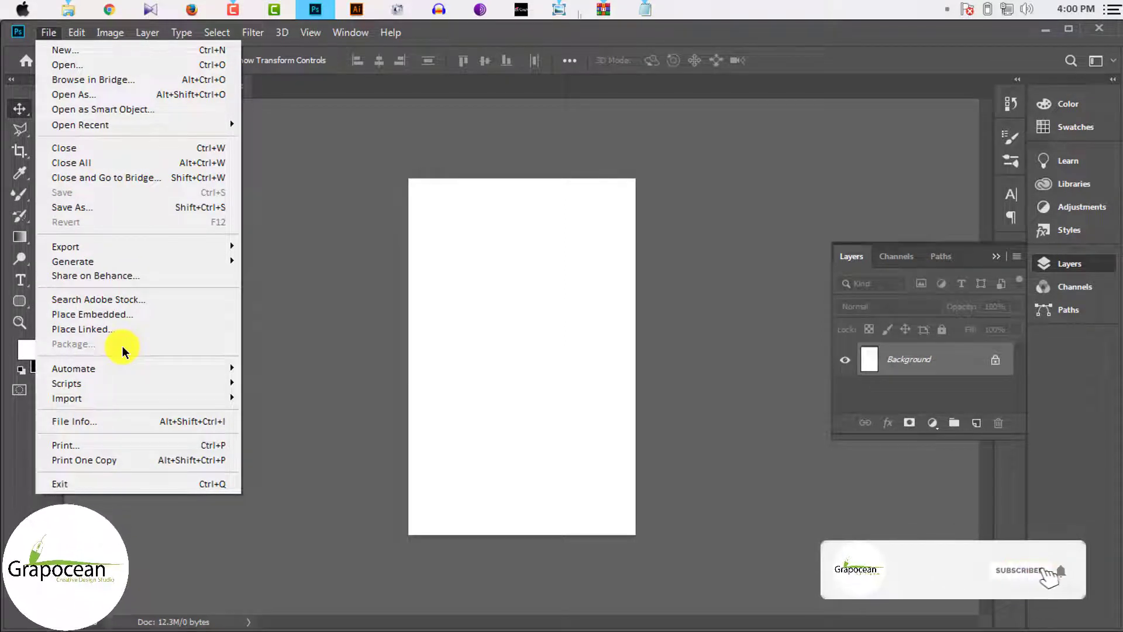
left_click(113, 314)
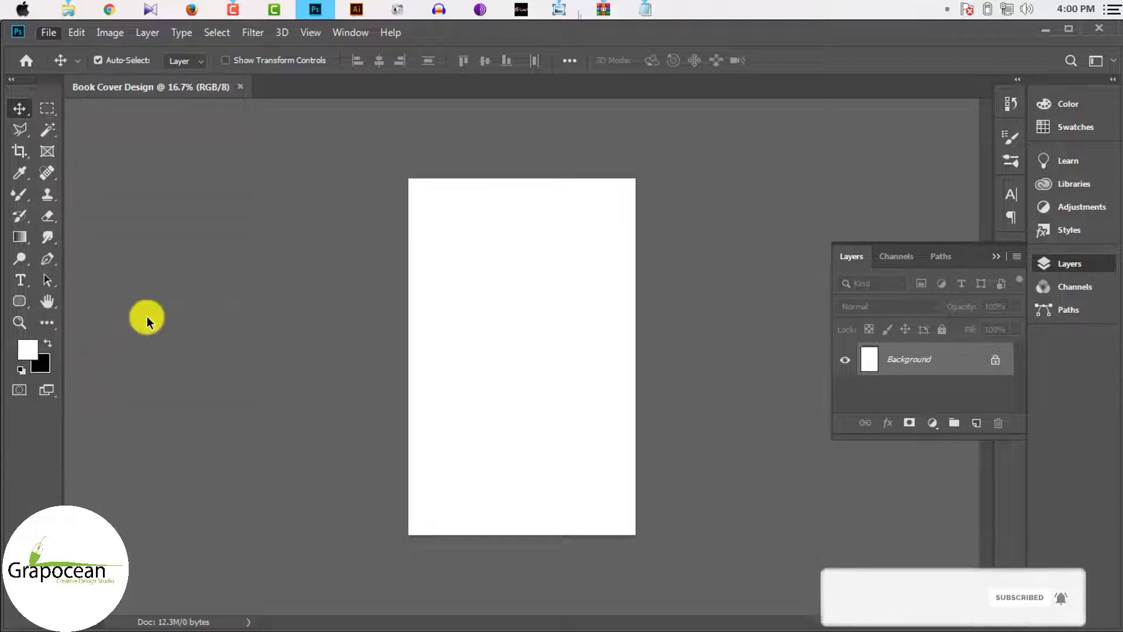
left_click(59, 146)
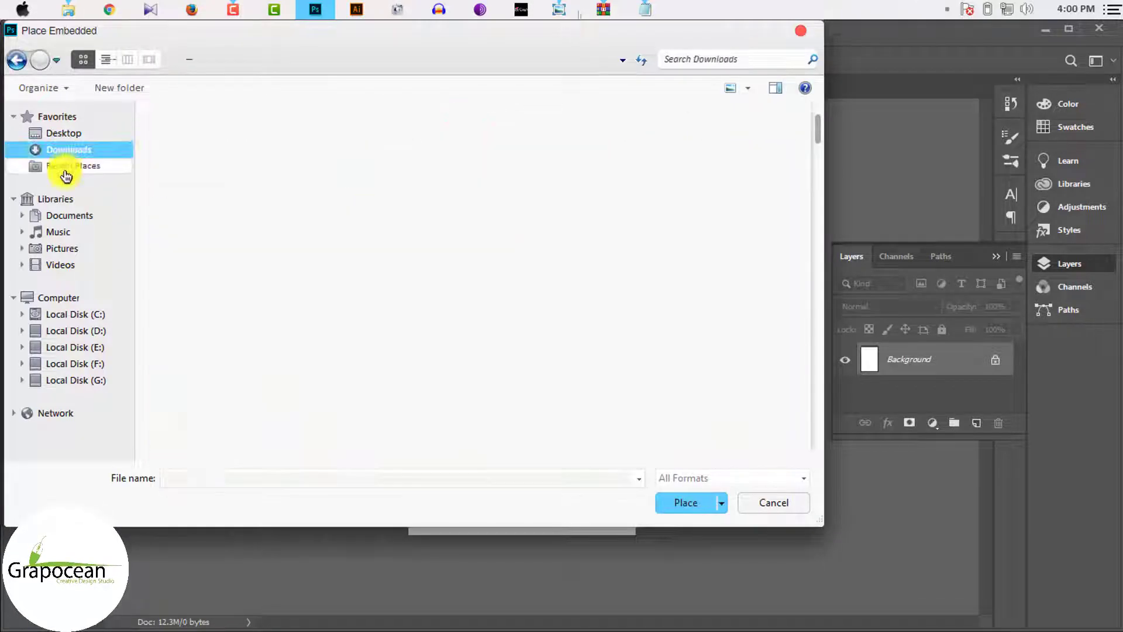
scroll(819, 141, "down", 1)
left_click_drag(819, 142, 809, 283)
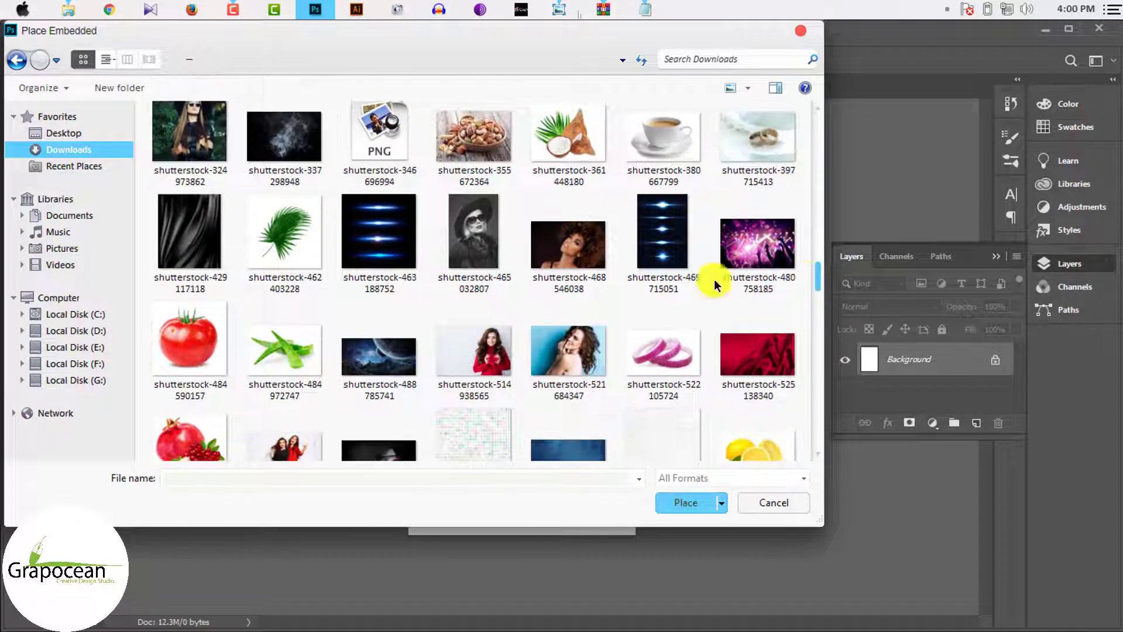
left_click(305, 156)
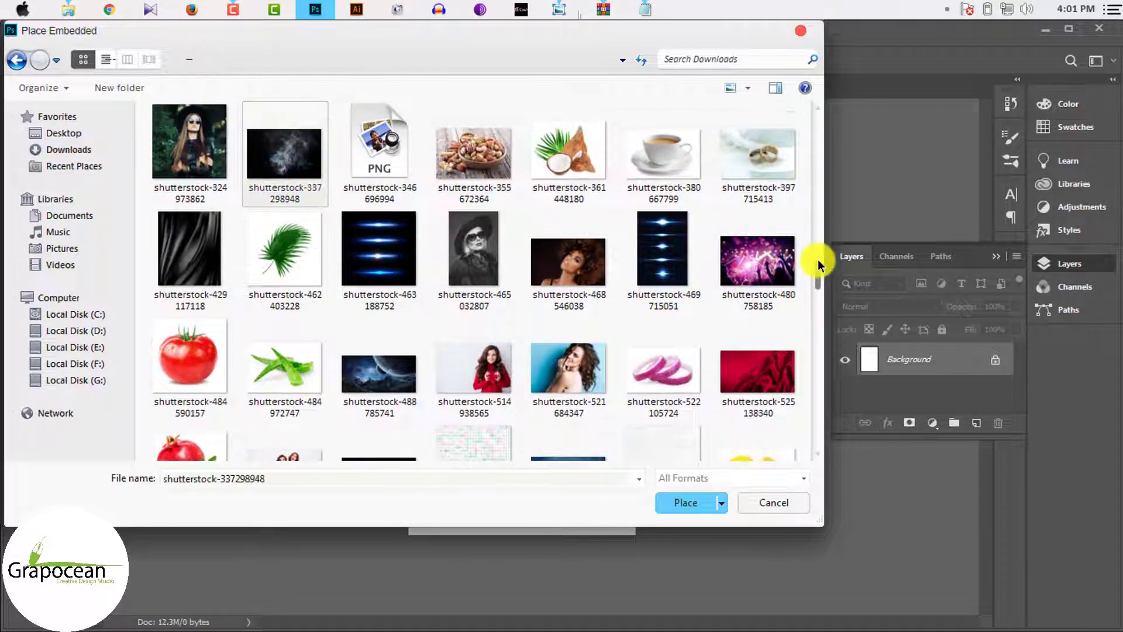
left_click_drag(819, 265, 813, 302)
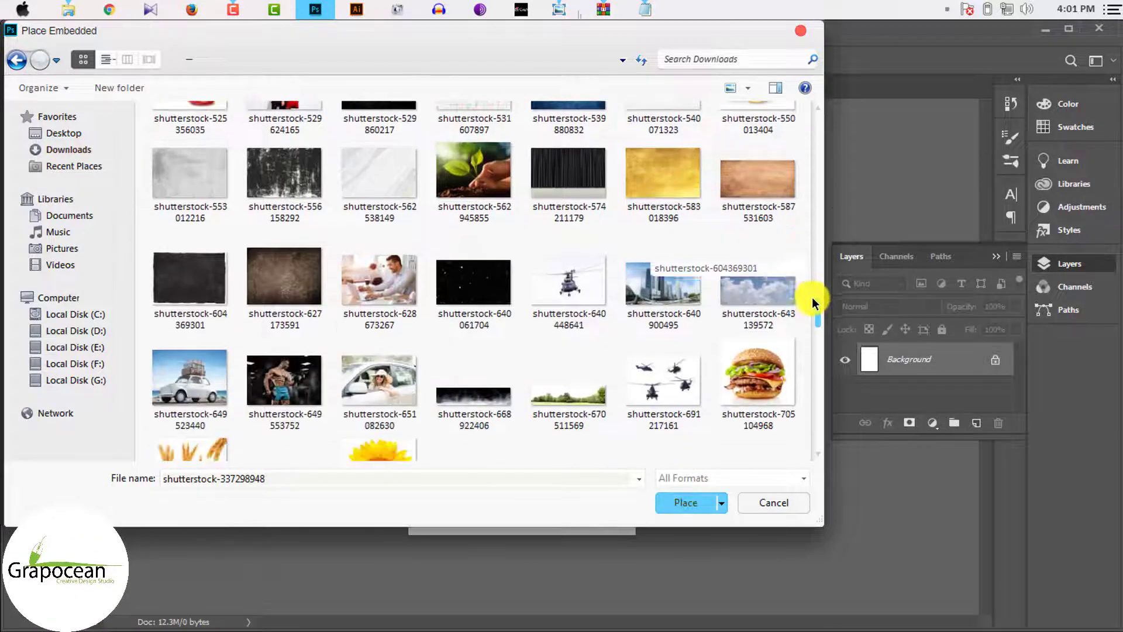
left_click(489, 286)
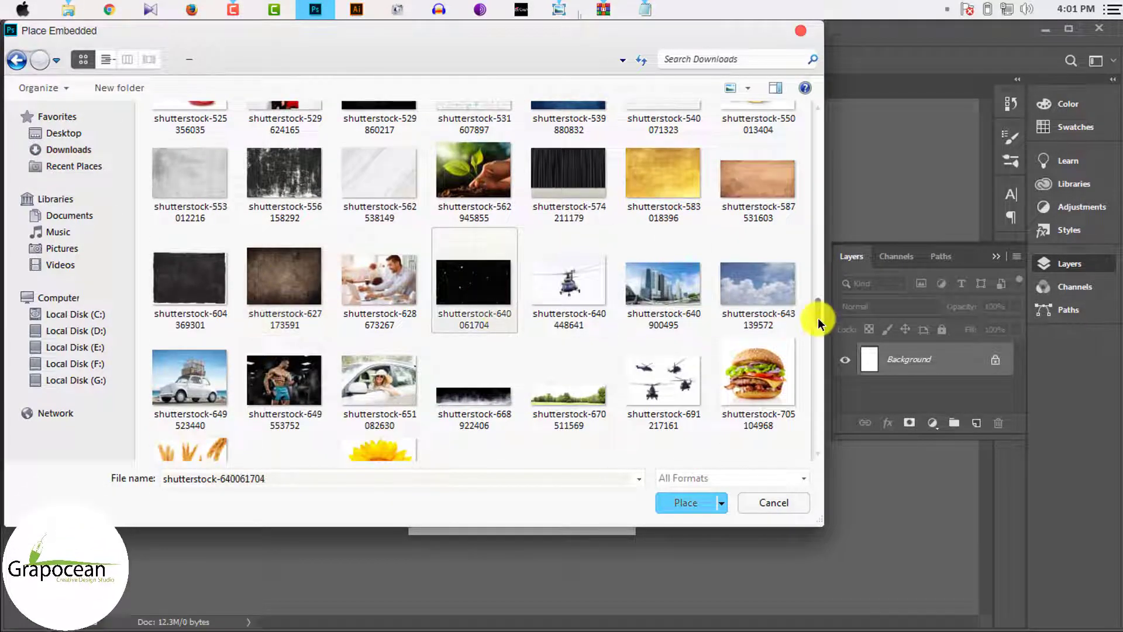
scroll(818, 318, "down", 1)
left_click(261, 269)
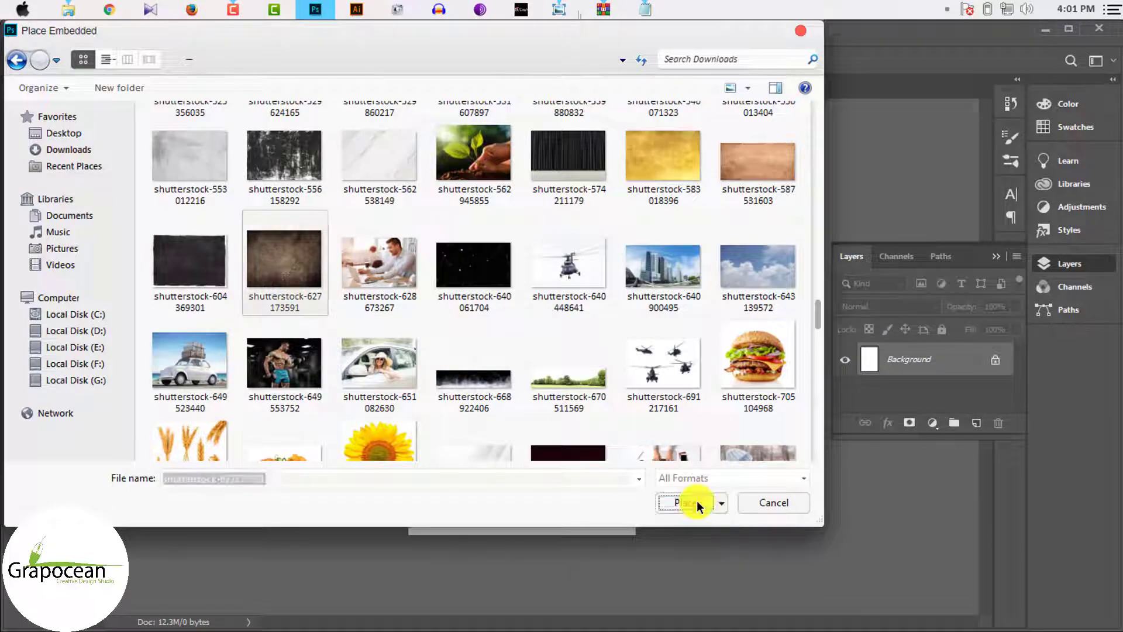
left_click(698, 504)
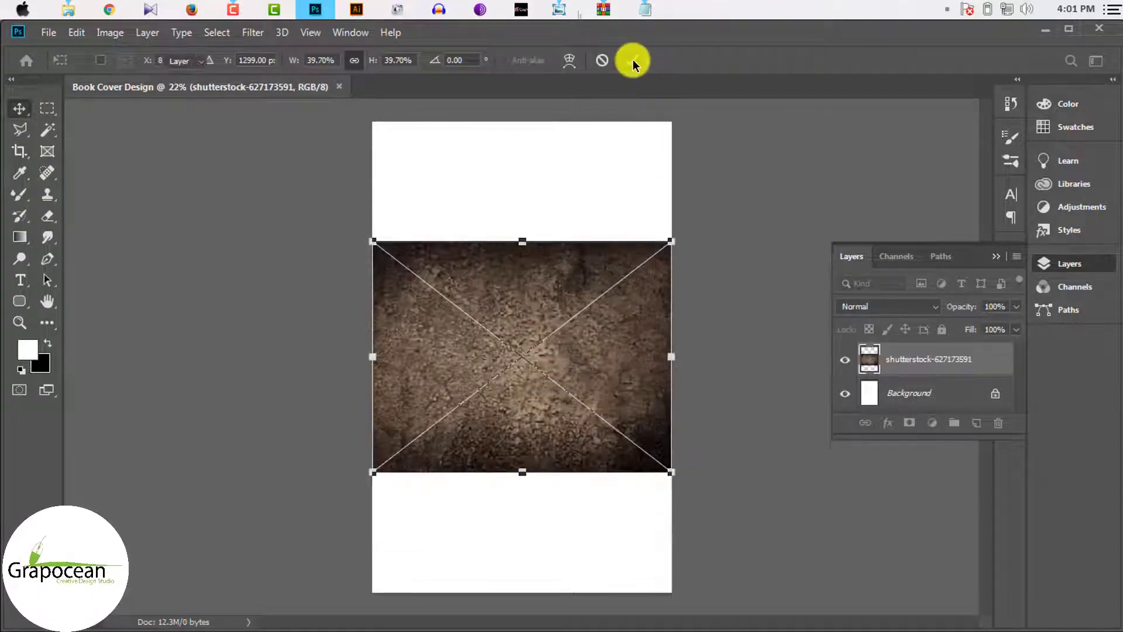
- Commit the texture and draw a black rectangle covering the whole page
left_click(633, 61)
right_click(27, 303)
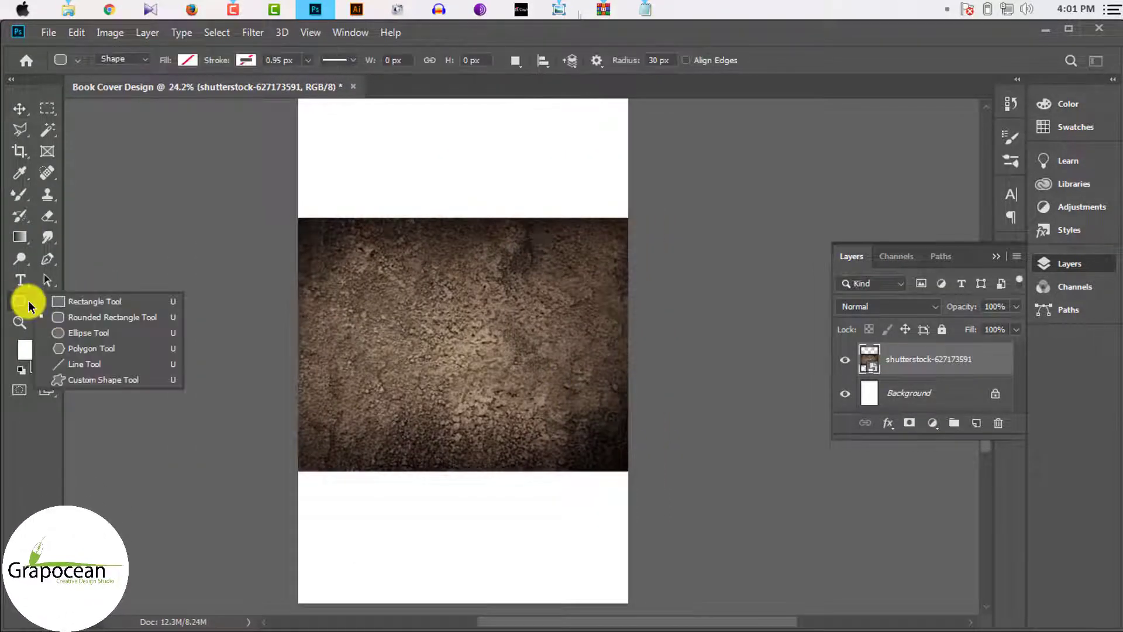
left_click(94, 301)
scroll(277, 309, "down", 1)
left_click_drag(374, 133, 668, 576)
left_click(187, 60)
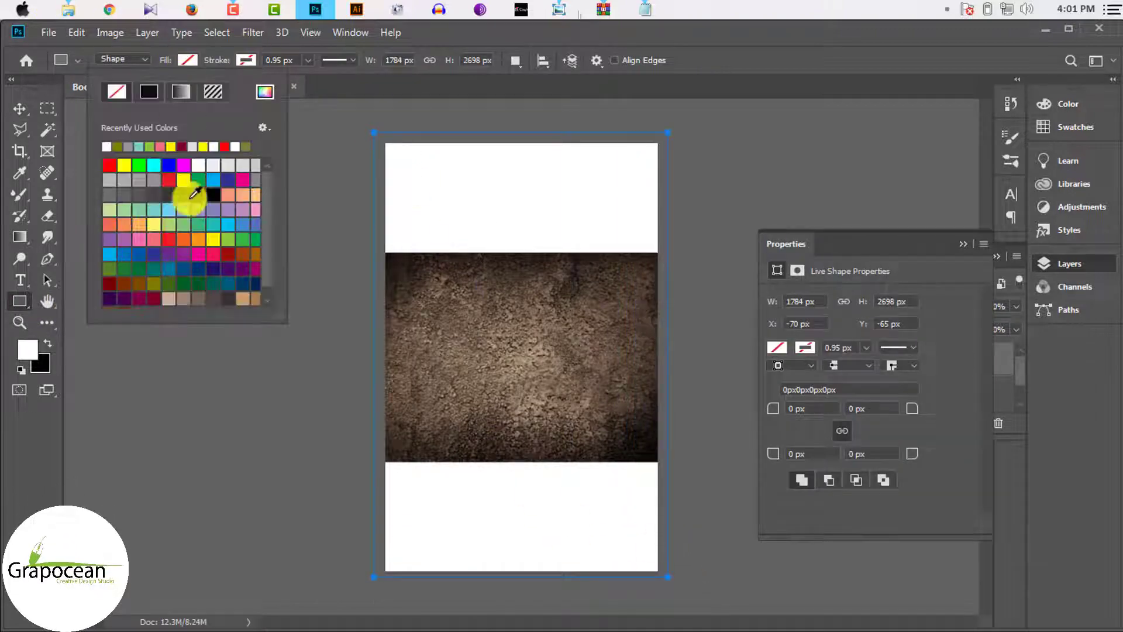
left_click(198, 183)
left_click(20, 109)
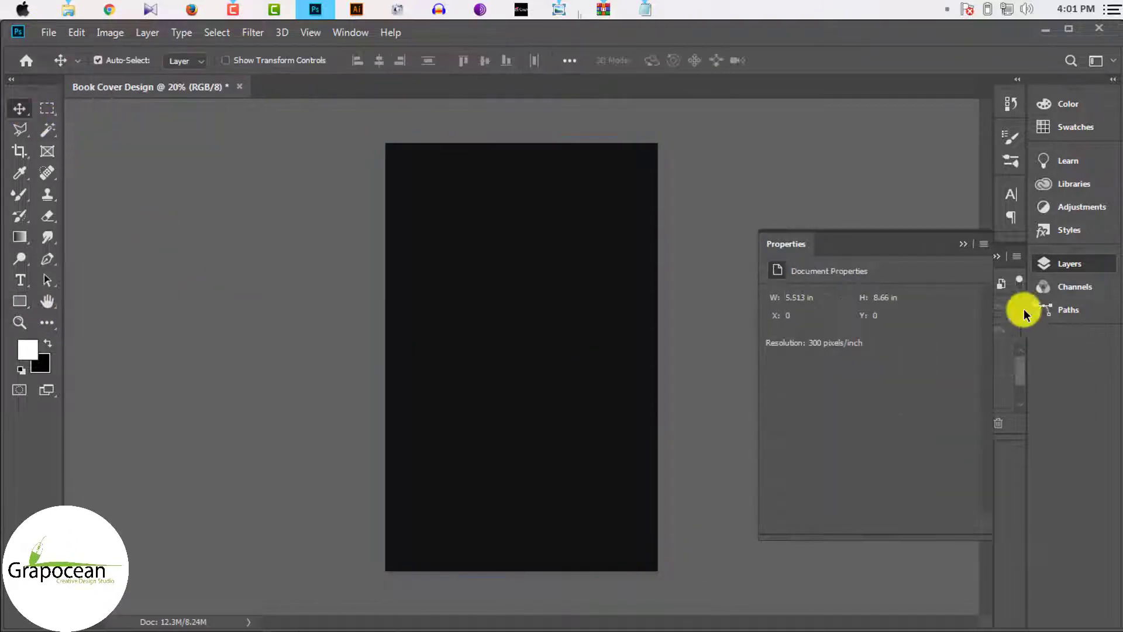
- Add a Gradient Overlay with a dark preset to the Rectangle 1 layer
left_click(895, 359)
left_click(845, 359)
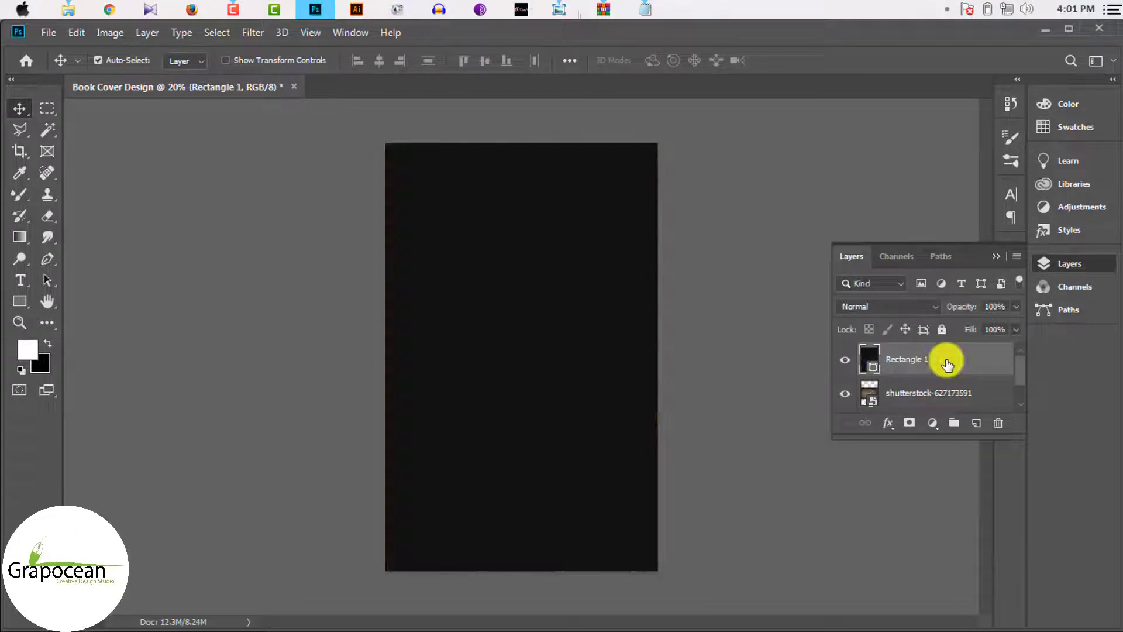
right_click(947, 363)
left_click(780, 45)
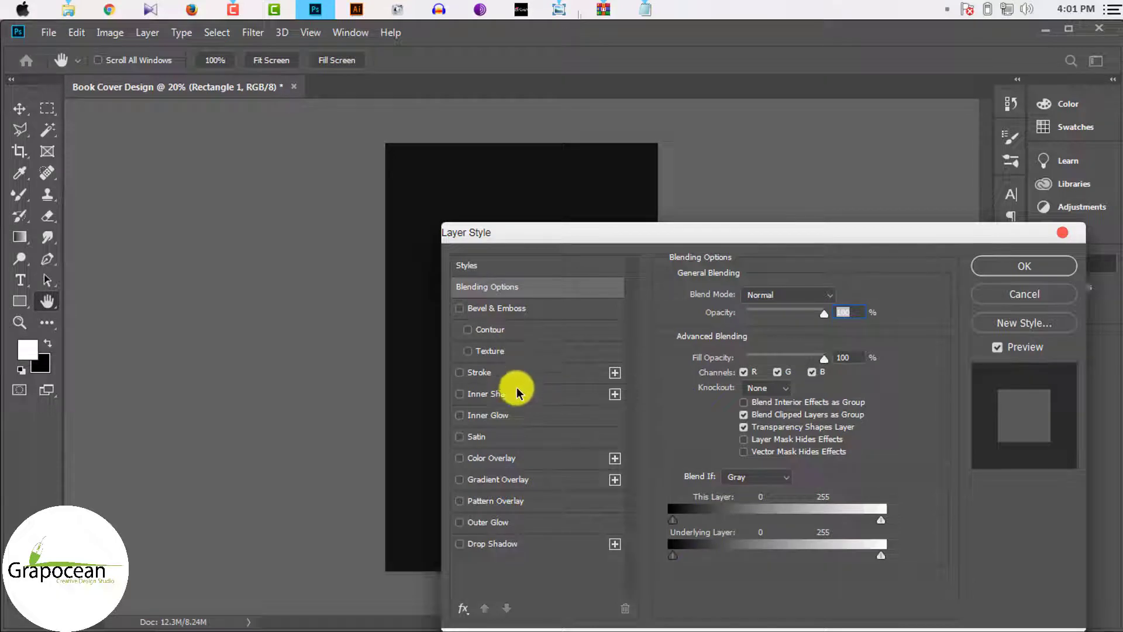
left_click(509, 479)
left_click_drag(766, 257, 803, 182)
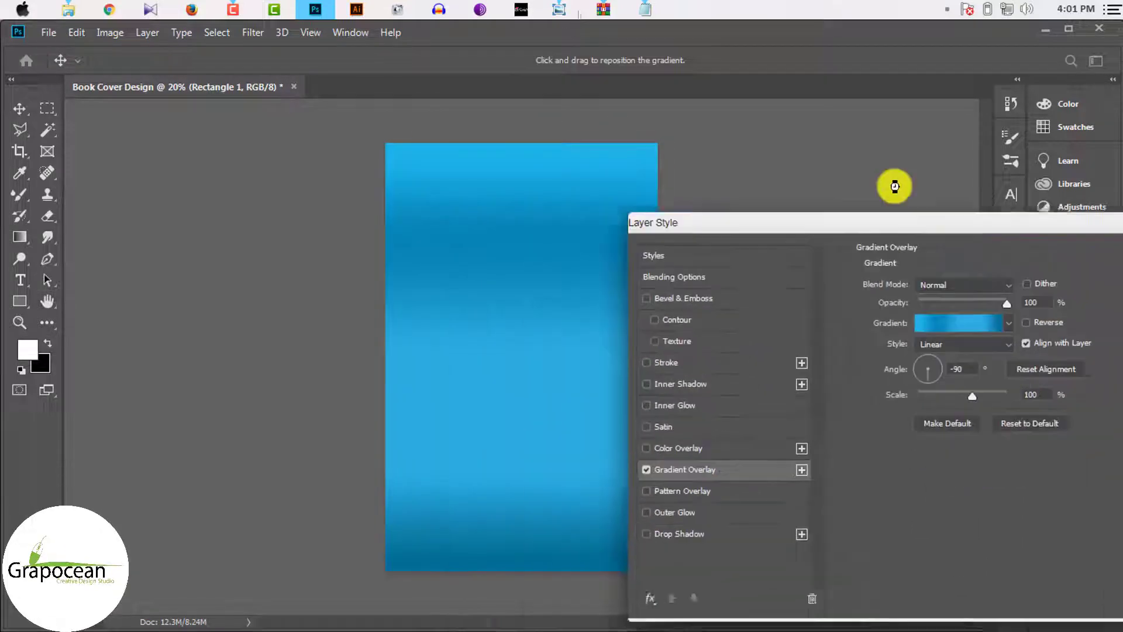
left_click(778, 259)
left_click(315, 268)
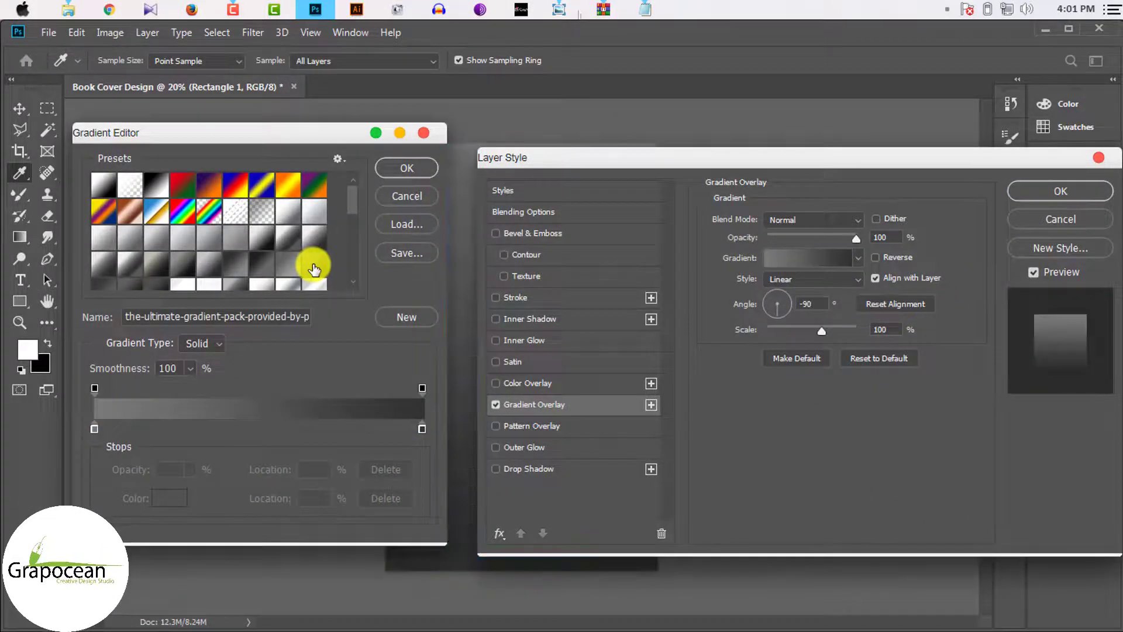
left_click(148, 287)
left_click(406, 168)
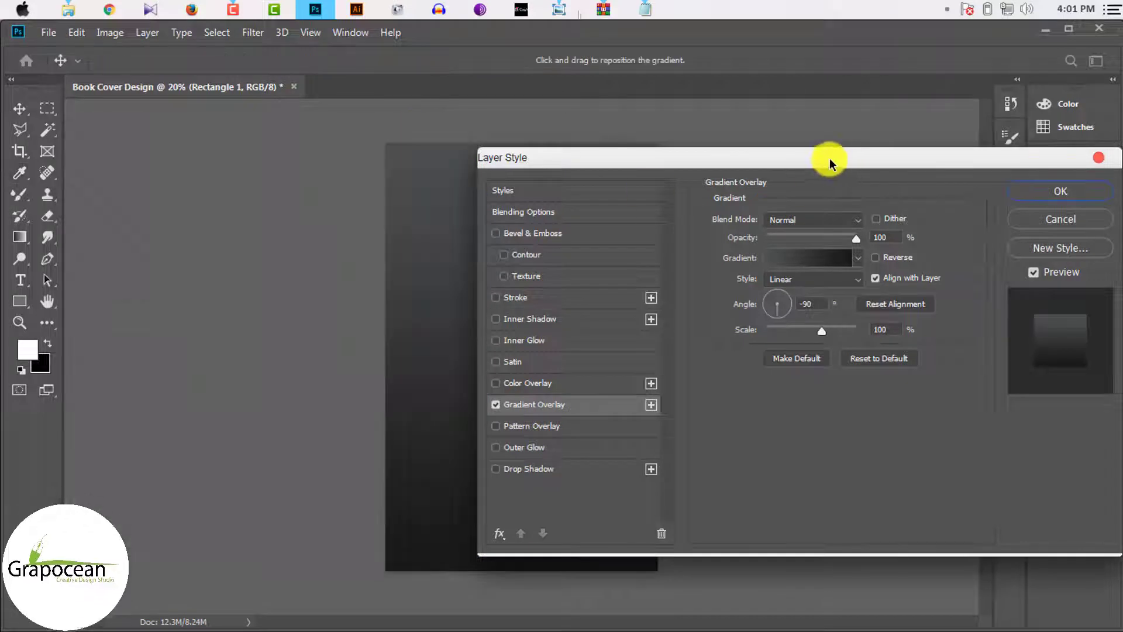
- Set the overlay style to Radial, apply it, and select the texture layer
left_click_drag(827, 164, 630, 291)
left_click(626, 340)
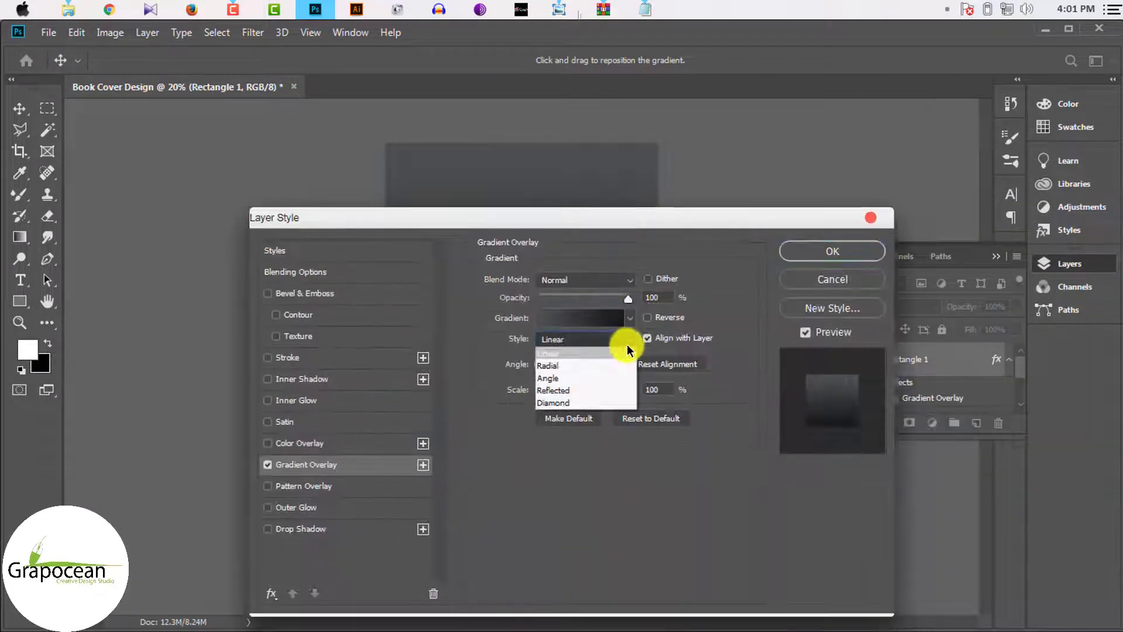
left_click(597, 380)
left_click_drag(577, 219, 534, 264)
left_click(582, 366)
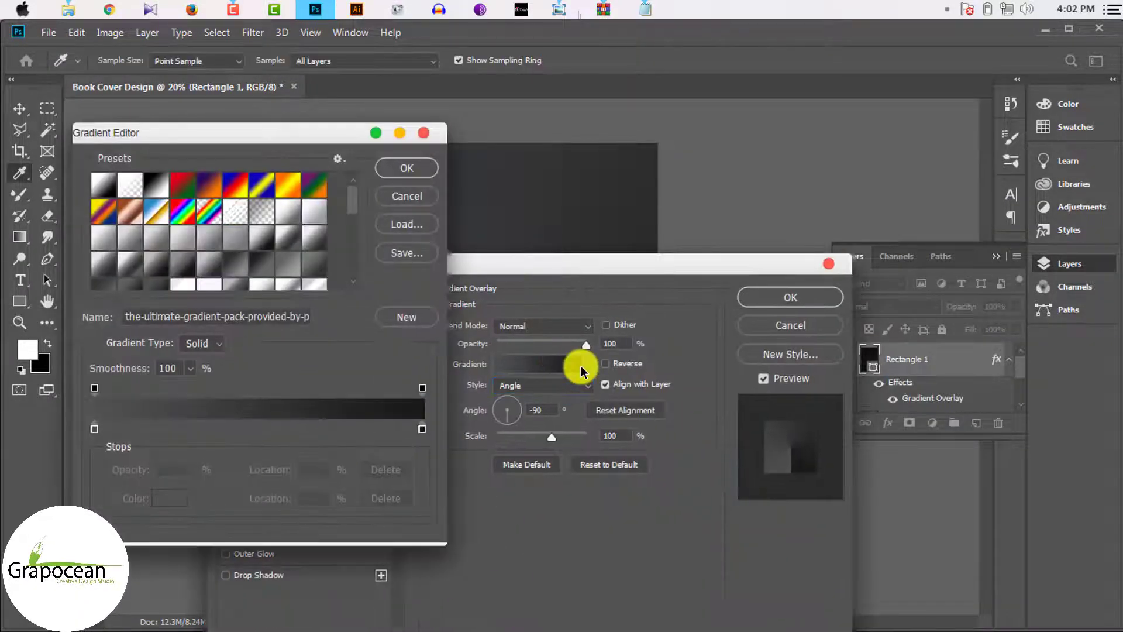
left_click(421, 137)
left_click(574, 386)
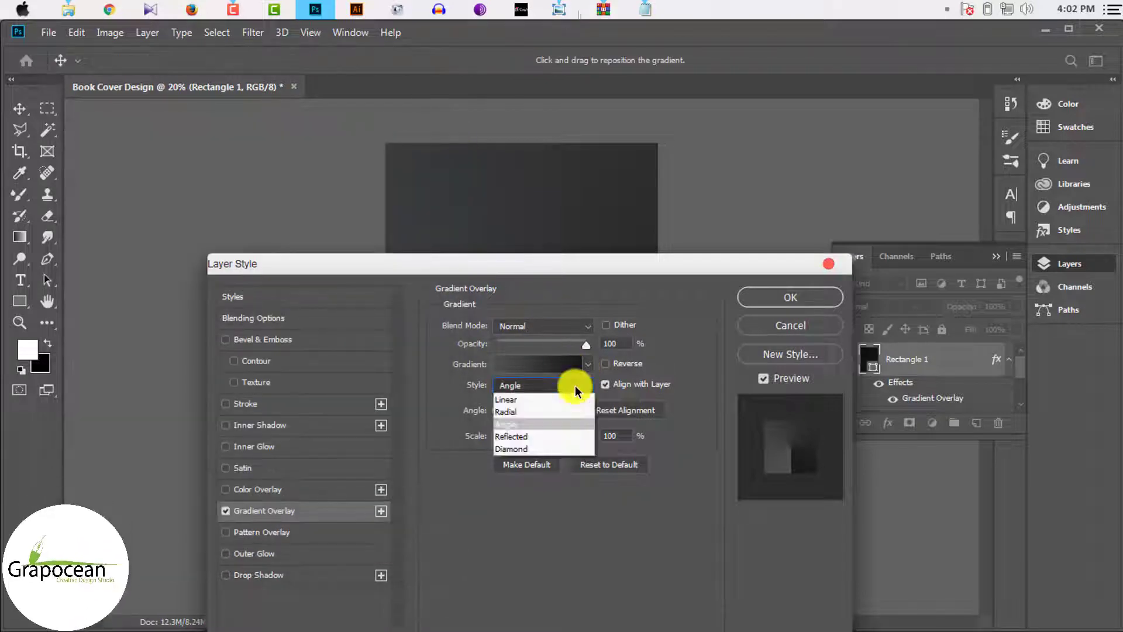
left_click(550, 411)
mouse_move(546, 263)
left_mouse_down()
mouse_move(714, 592)
mouse_move(549, 322)
mouse_move(500, 288)
left_mouse_up()
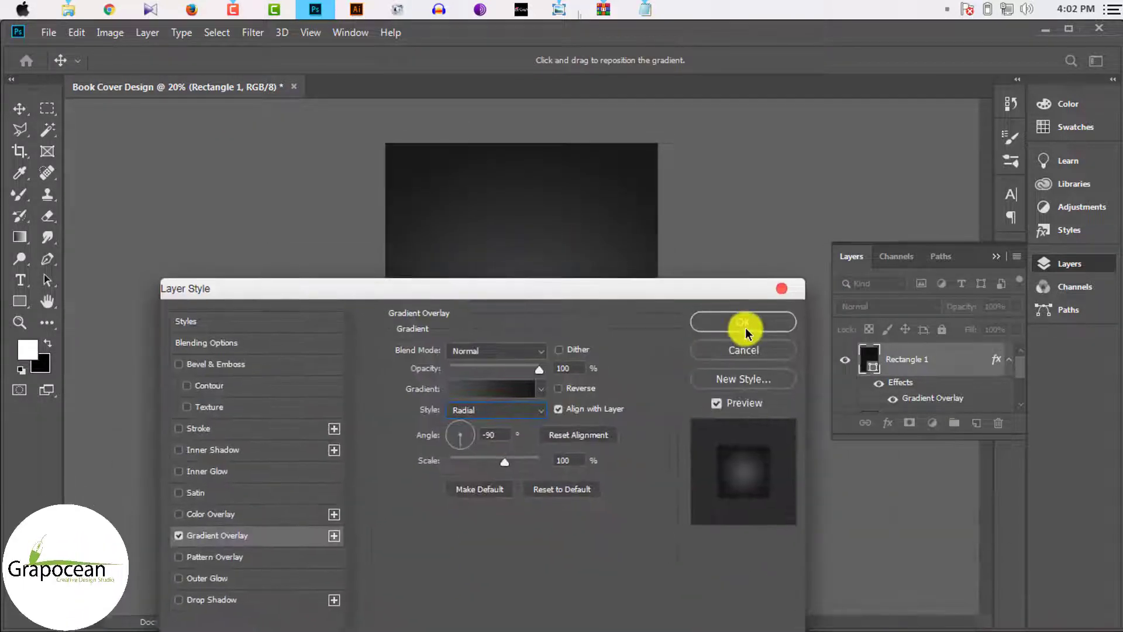
left_click(745, 332)
scroll(901, 389, "down", 2)
left_click(924, 365)
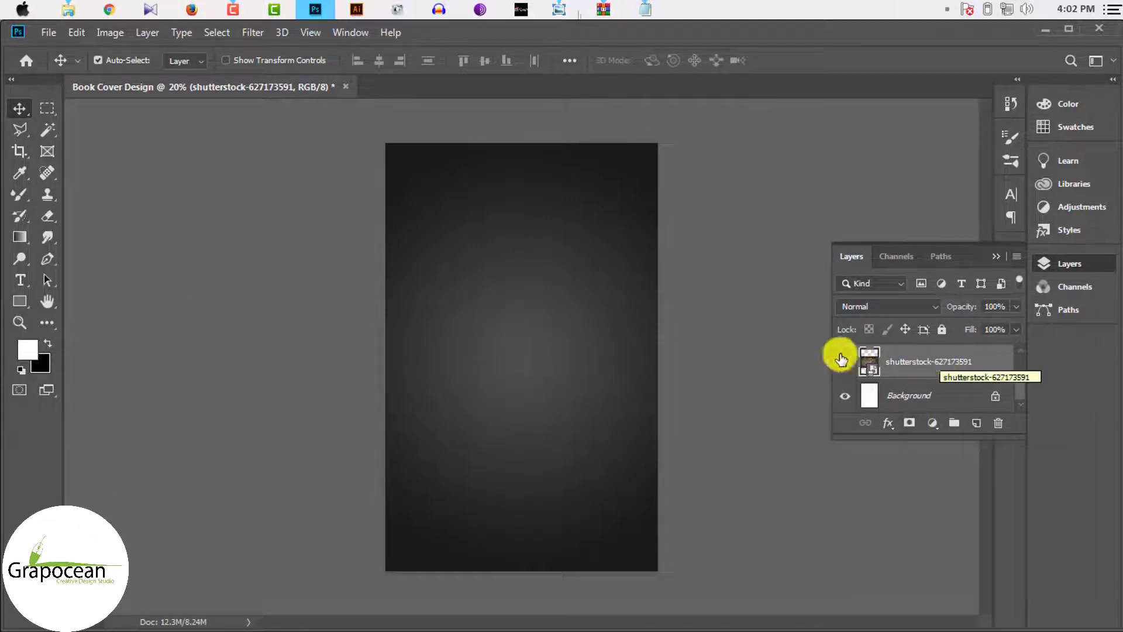
- Show the texture layer, adjust Rectangle 1's opacity, and move the texture above it
left_click(845, 362)
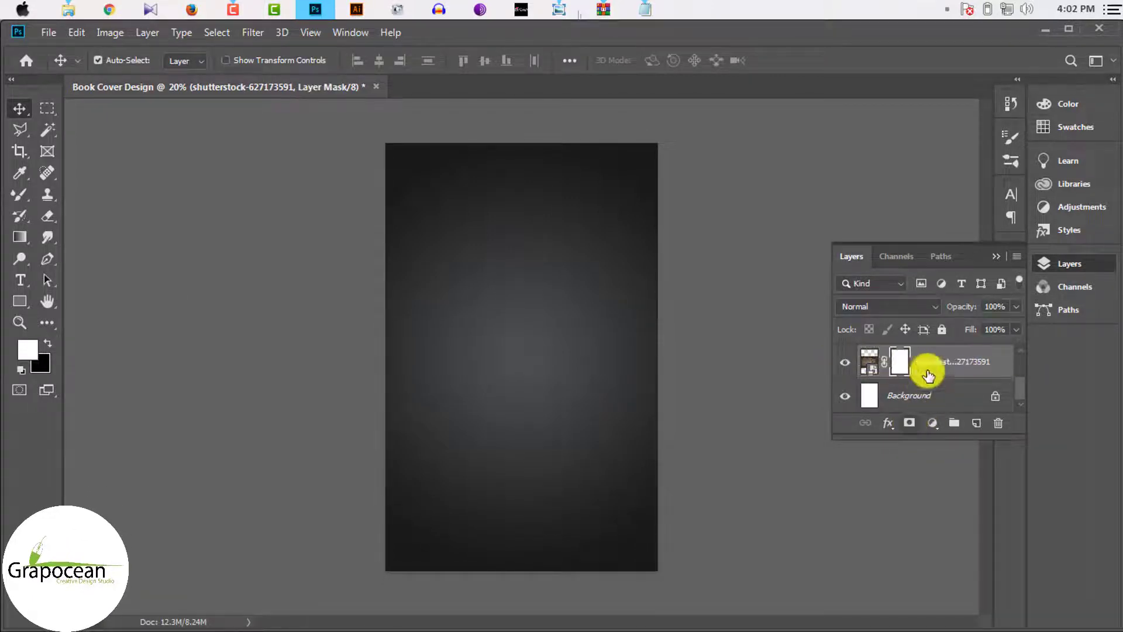
left_click(870, 362)
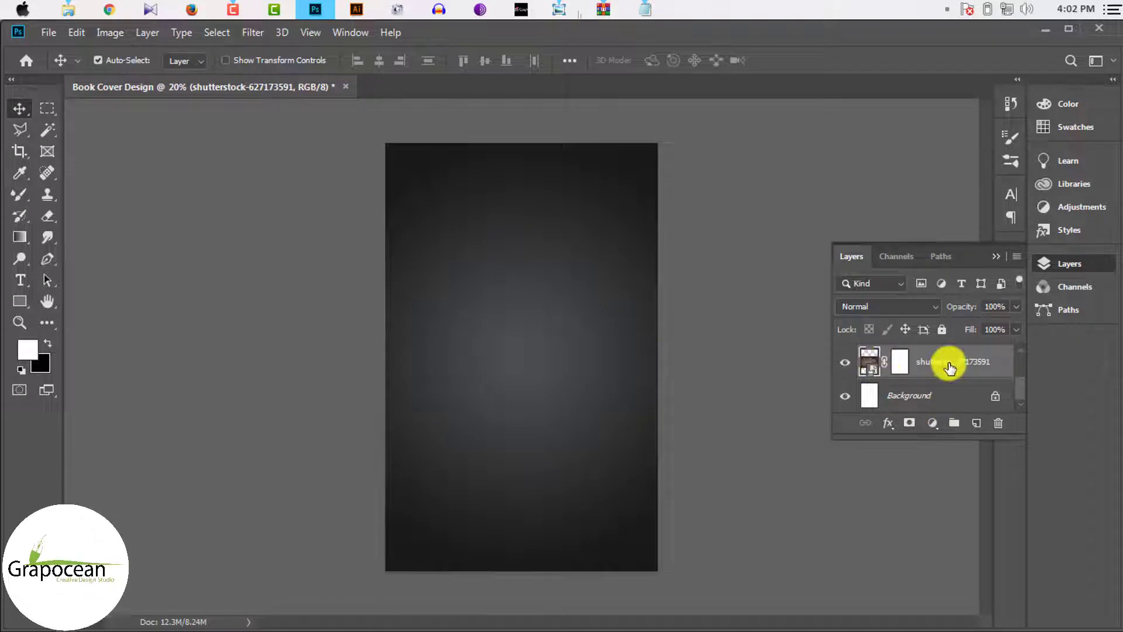
scroll(884, 370, "up", 2)
left_click(908, 360)
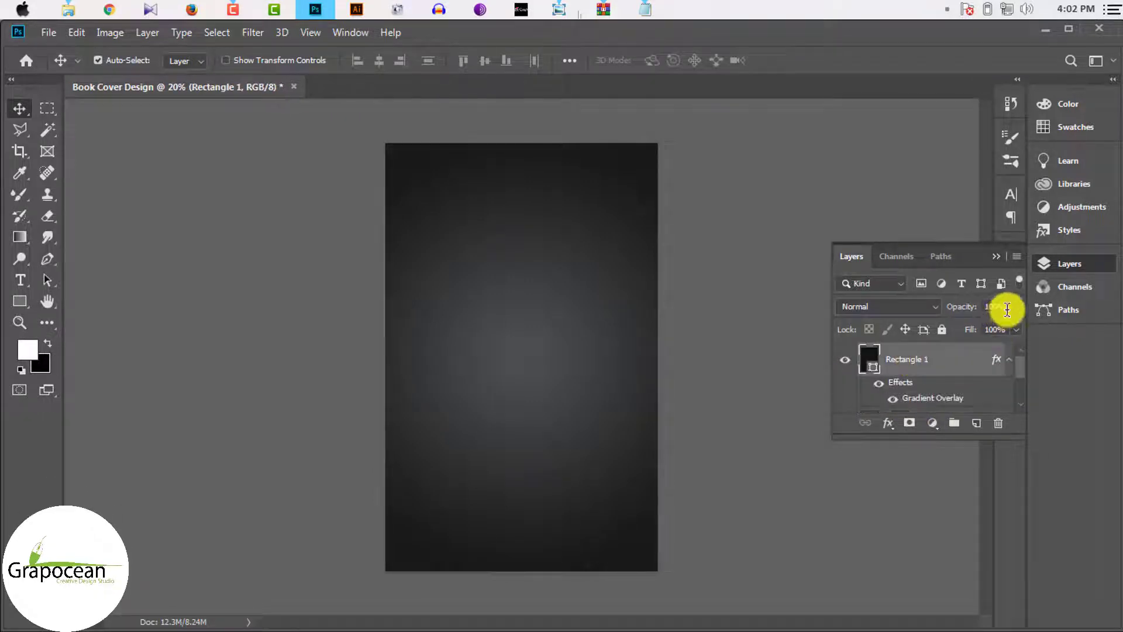
left_click(1016, 307)
left_click_drag(967, 323, 1018, 325)
scroll(912, 380, "down", 2)
left_click(870, 362)
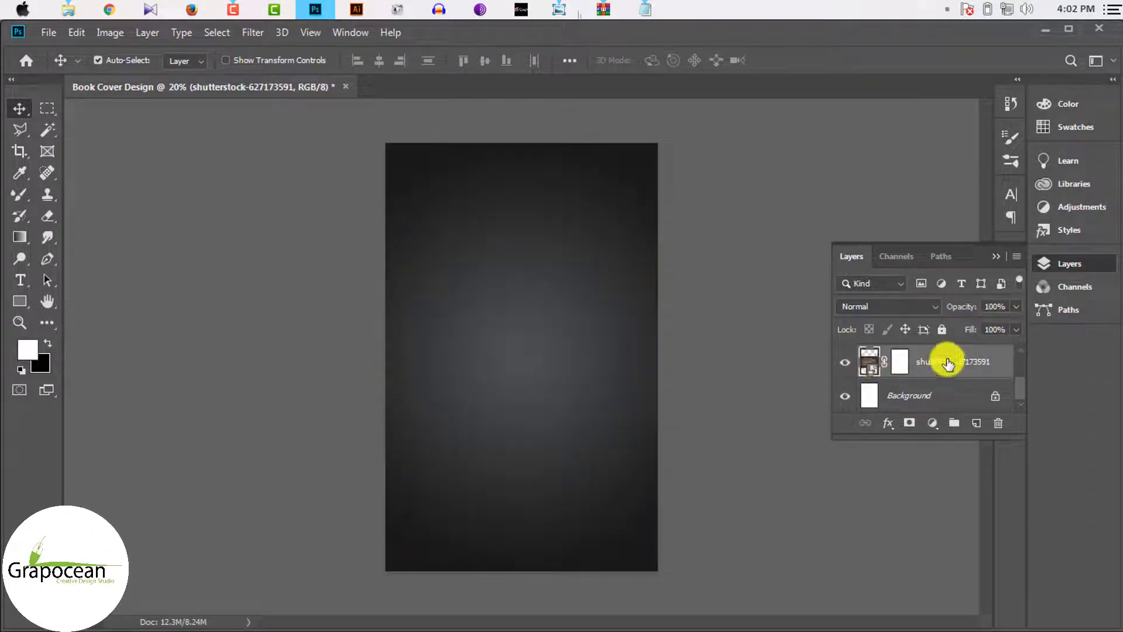
left_click_drag(948, 364, 927, 346)
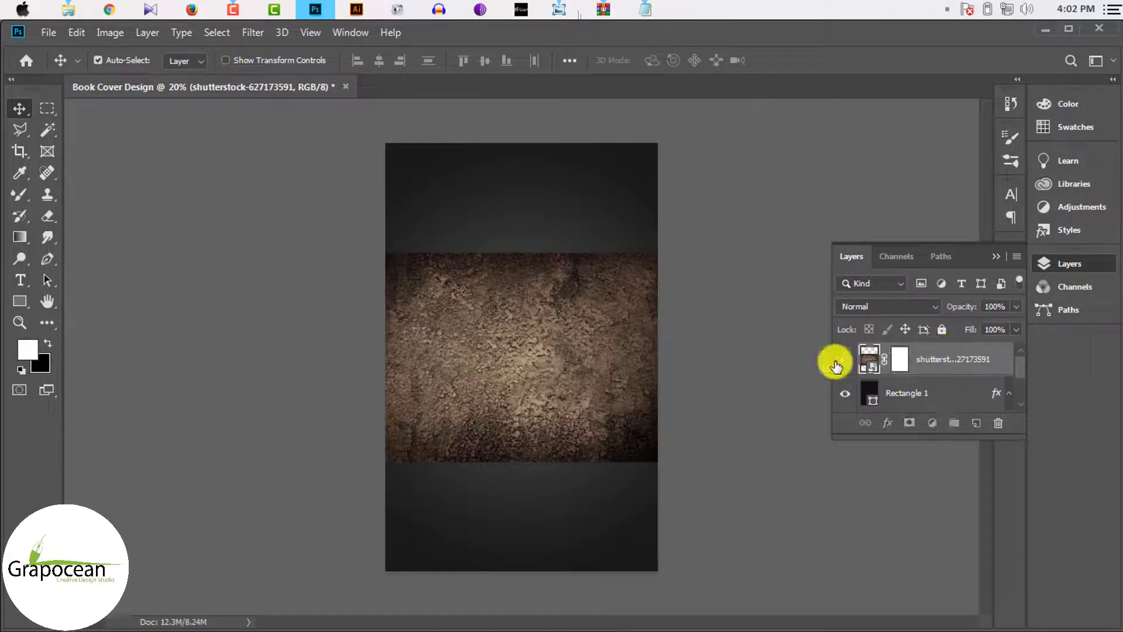
- Paint gradients on the texture's mask to fade its top and bottom edges
left_click(24, 233)
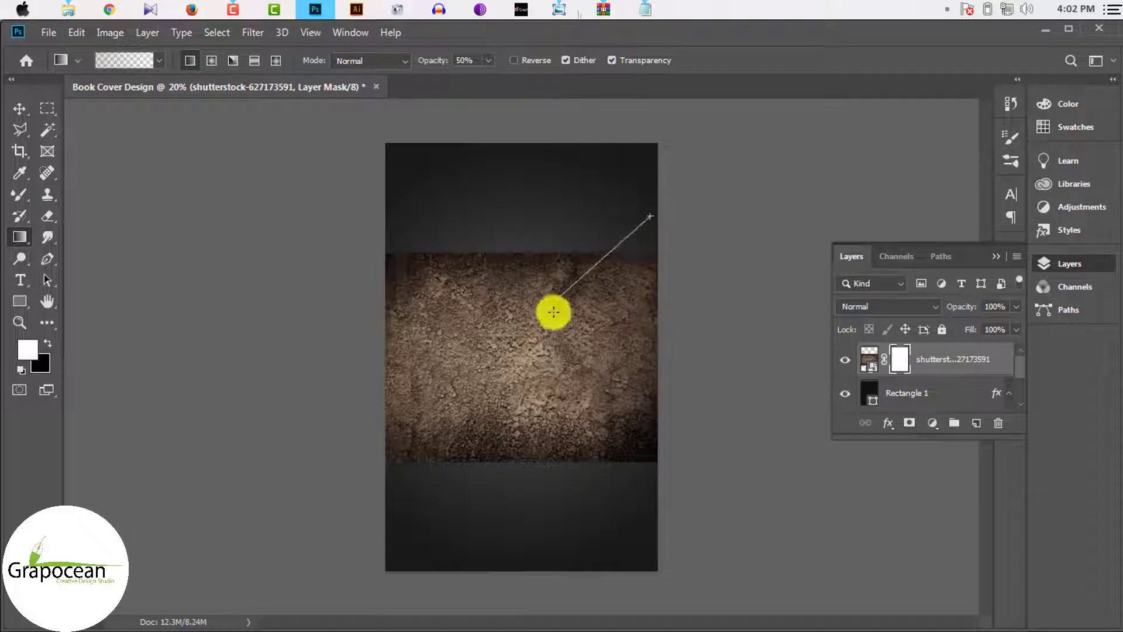
left_click_drag(554, 312, 623, 217)
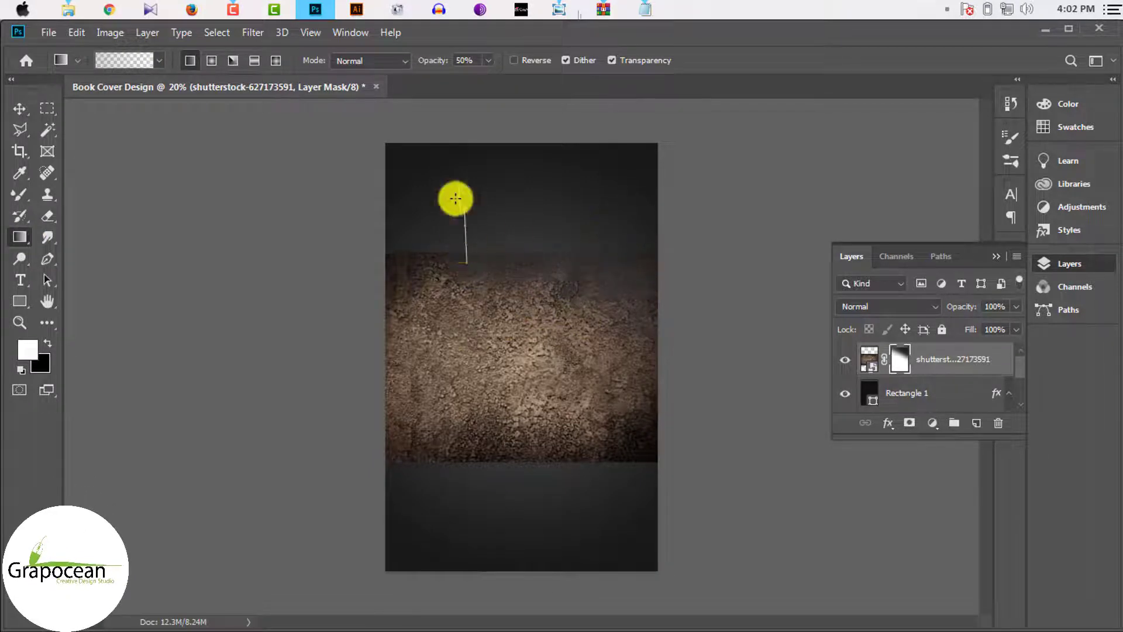
left_click_drag(471, 198, 489, 320)
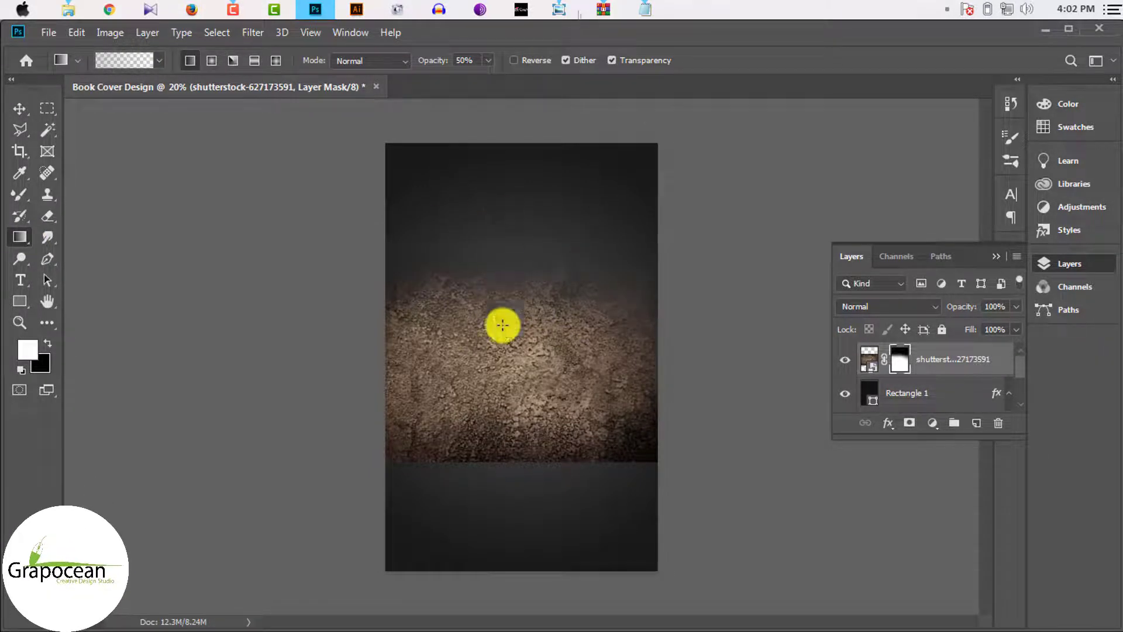
left_click_drag(513, 376, 503, 507)
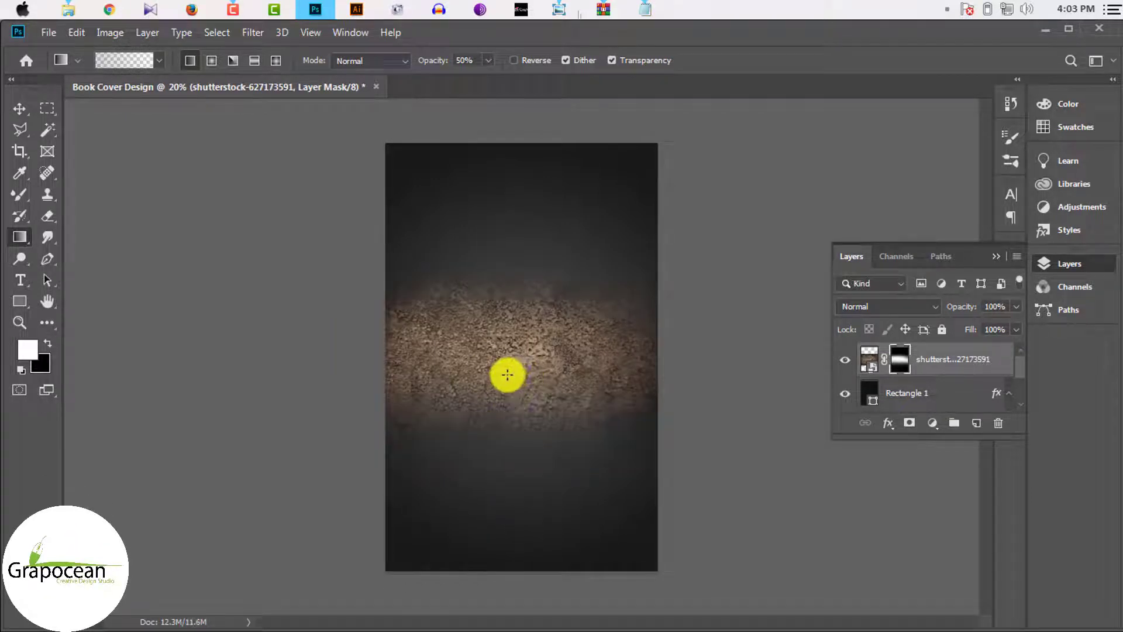
left_click_drag(508, 374, 495, 434)
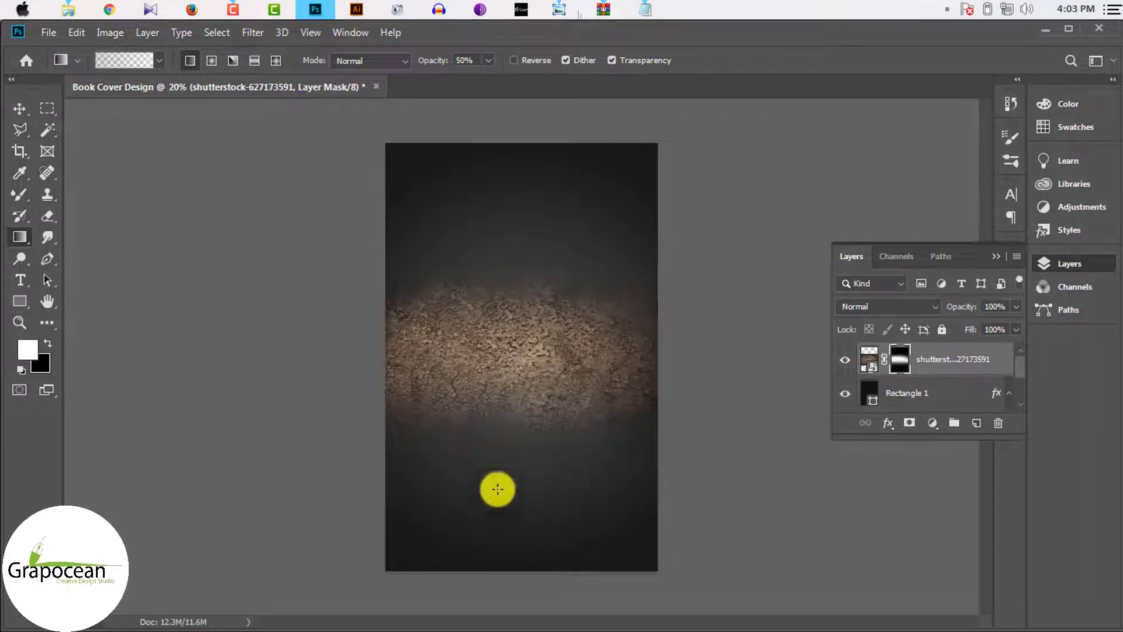
left_click_drag(516, 367, 524, 381)
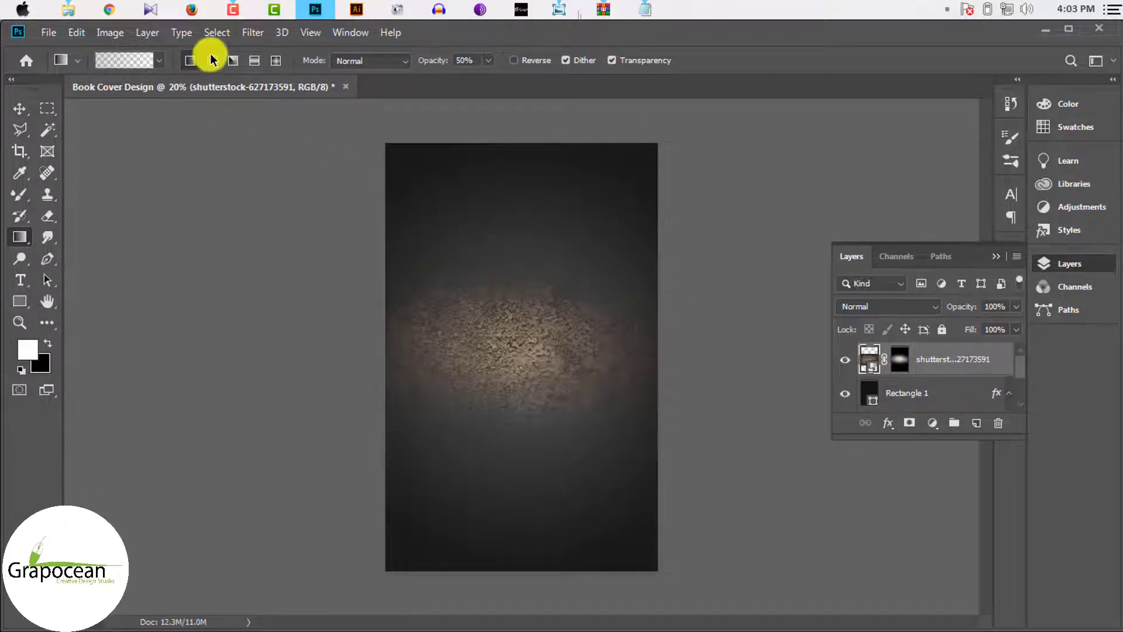
- Add a darkening Brightness/Contrast adjustment clipped to the texture layer
left_click(256, 34)
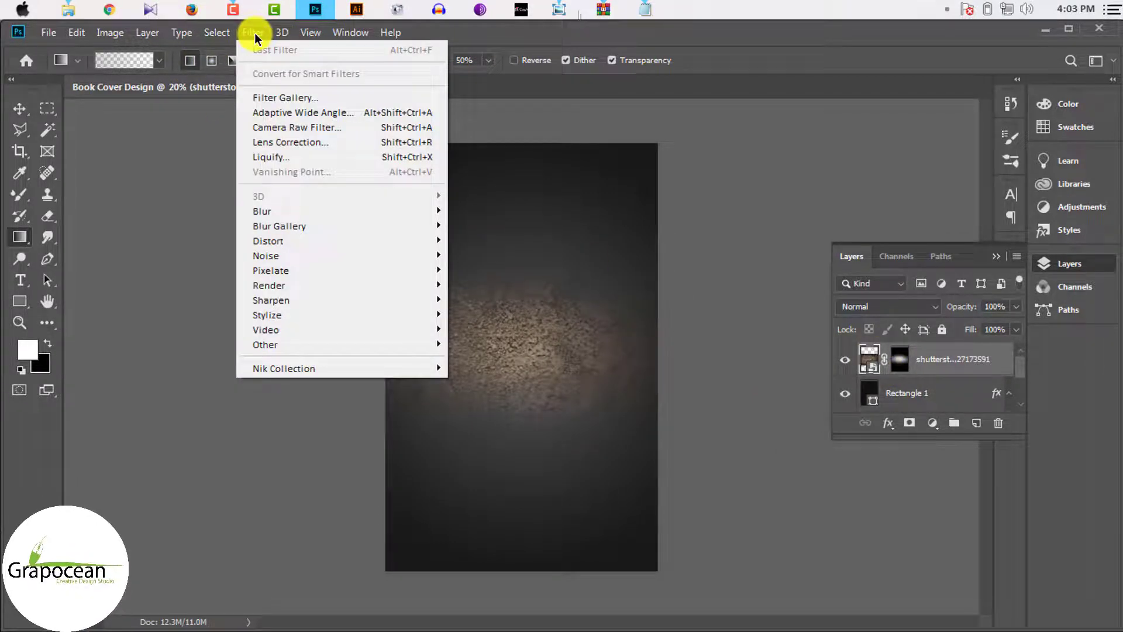
mouse_move(261, 212)
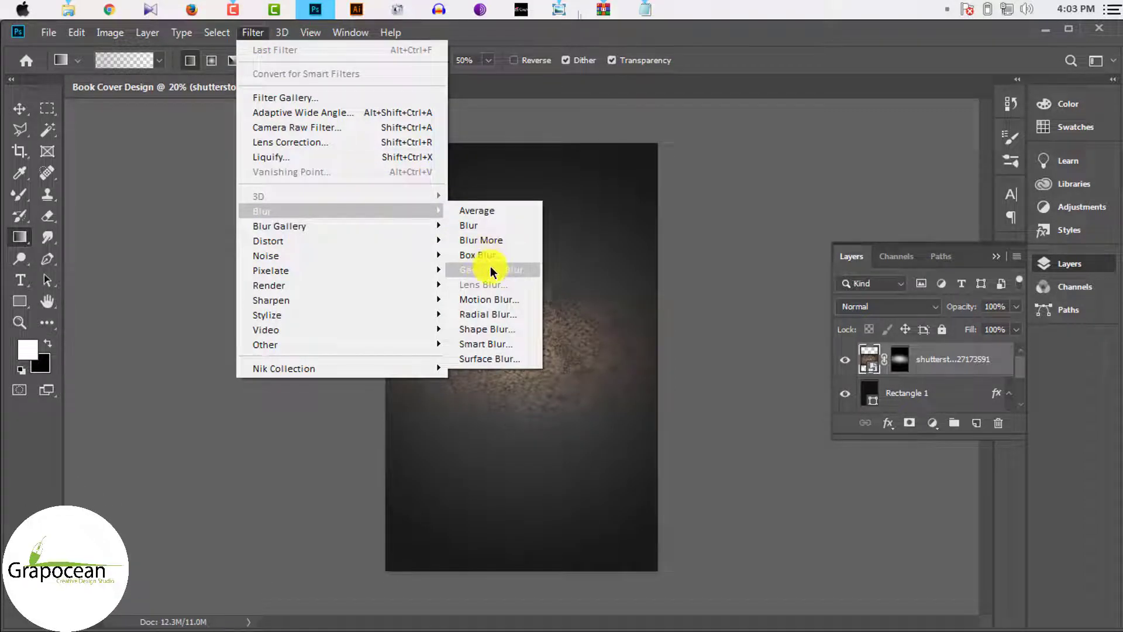
left_click(188, 325)
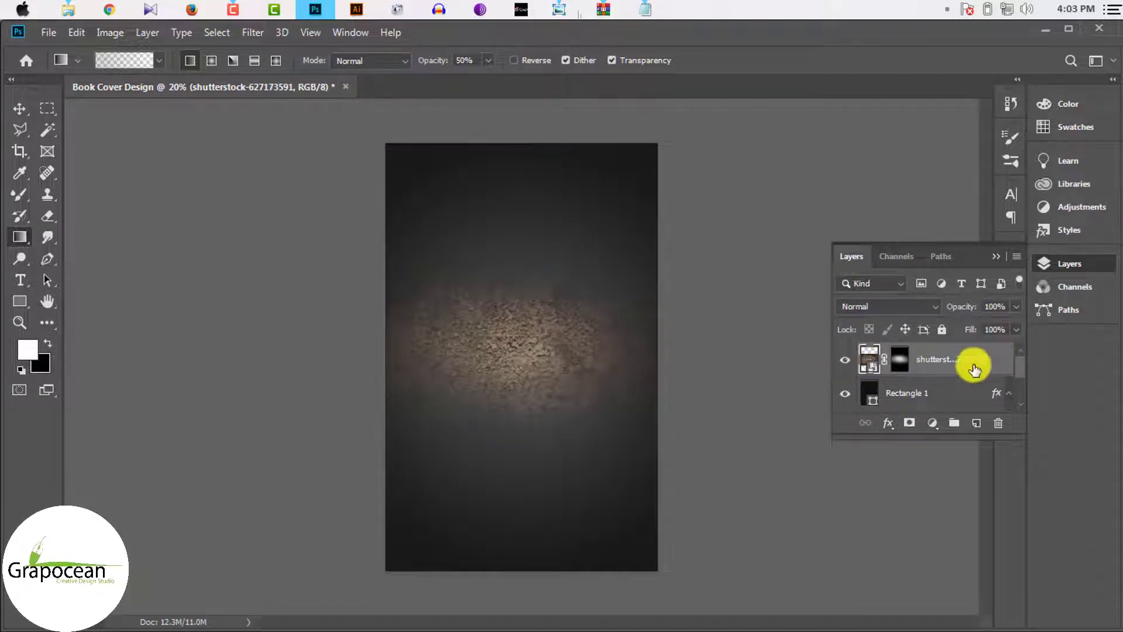
left_click(934, 423)
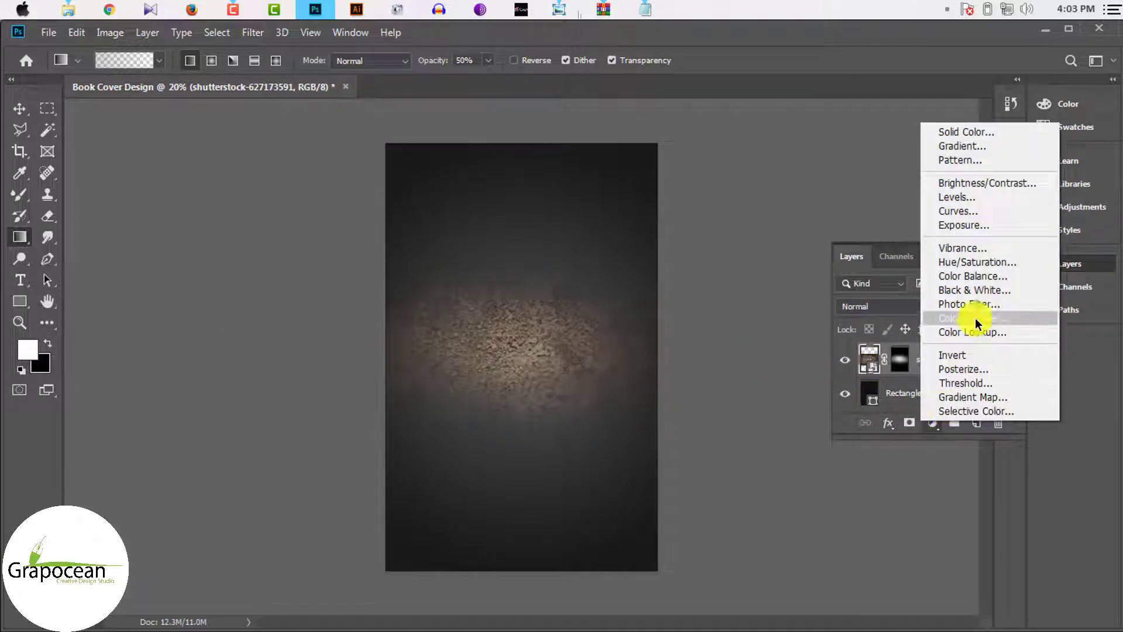
left_click(987, 188)
mouse_move(882, 339)
left_mouse_down()
mouse_move(834, 353)
mouse_move(940, 377)
left_mouse_up()
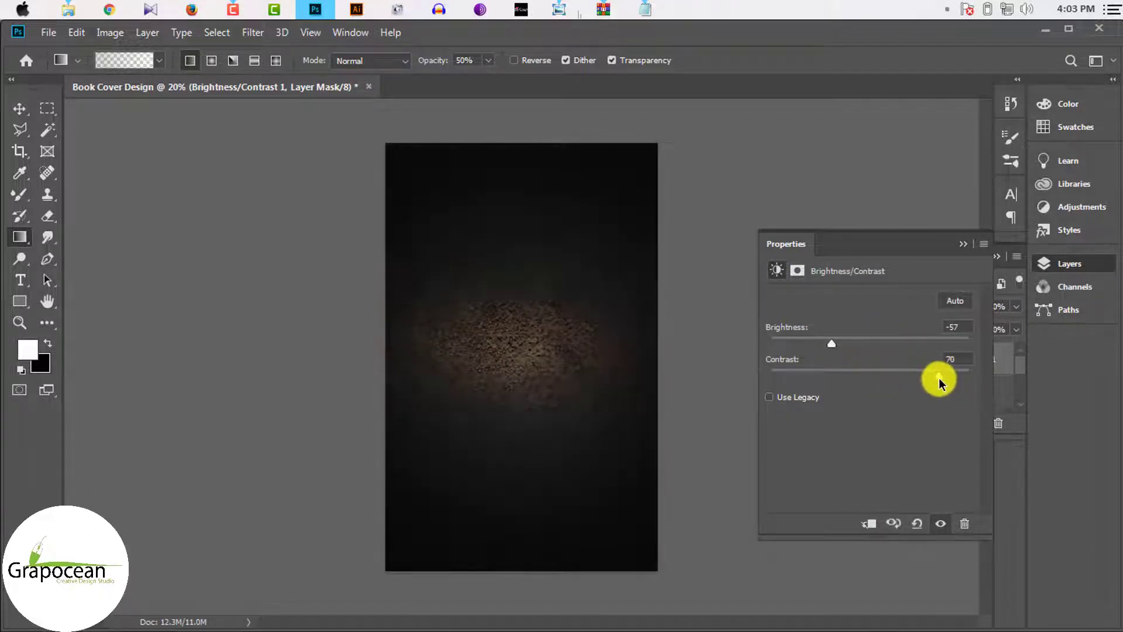
left_click(960, 241)
right_click(962, 359)
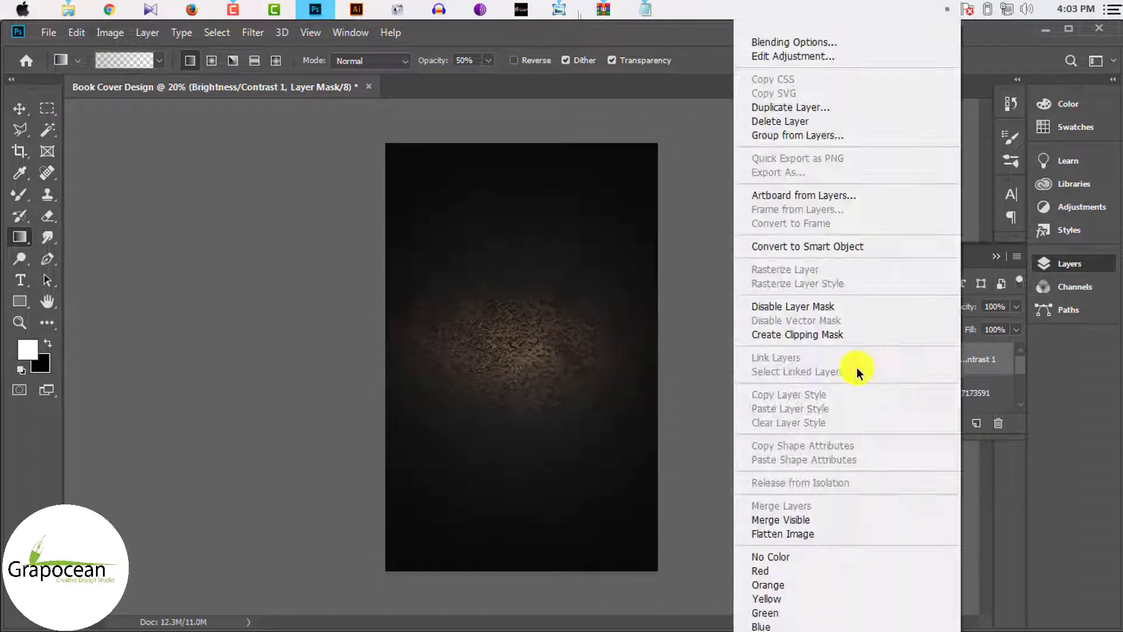
left_click(833, 336)
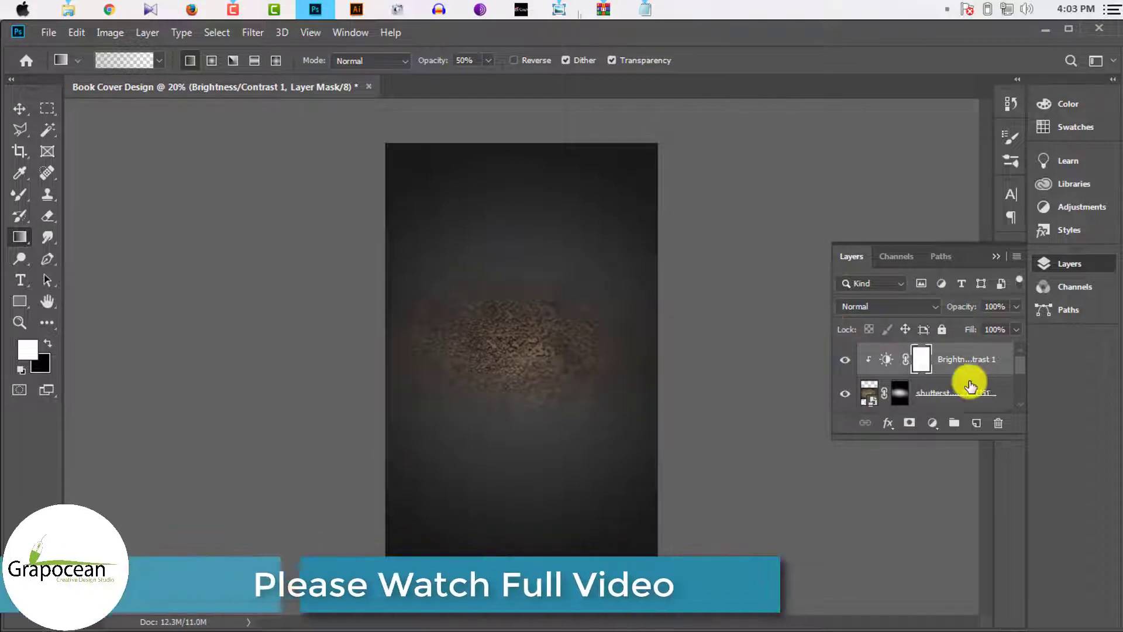
- Check Rectangle 1's layer style and toggle its visibility to compare
scroll(900, 398, "down", 1)
left_click(876, 393)
double_click(871, 375)
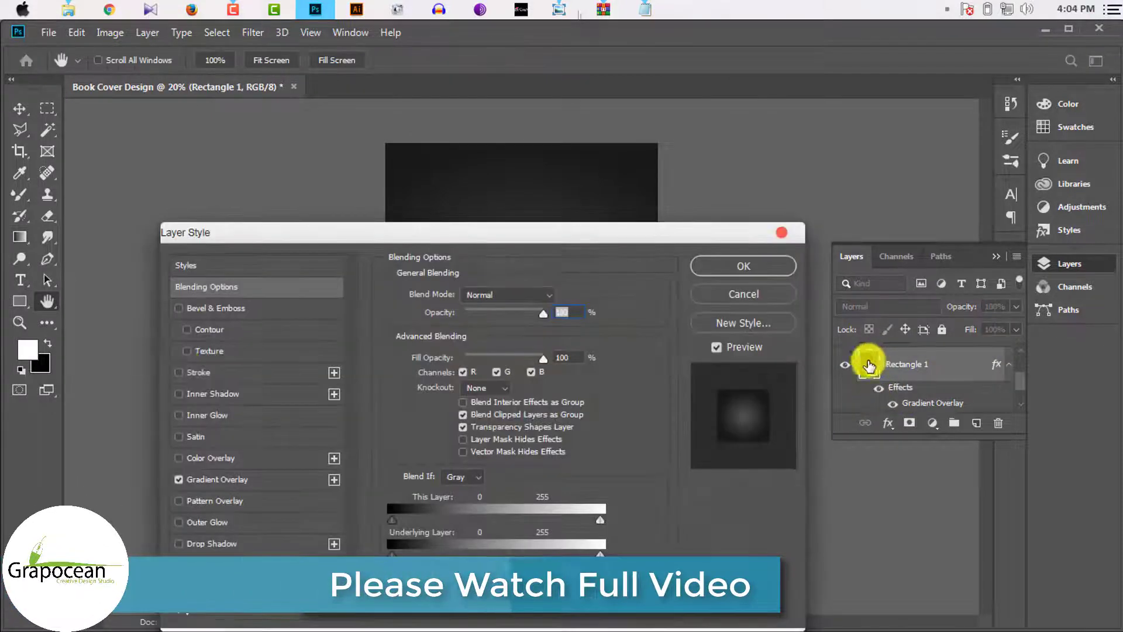
left_click(745, 264)
left_click(846, 364)
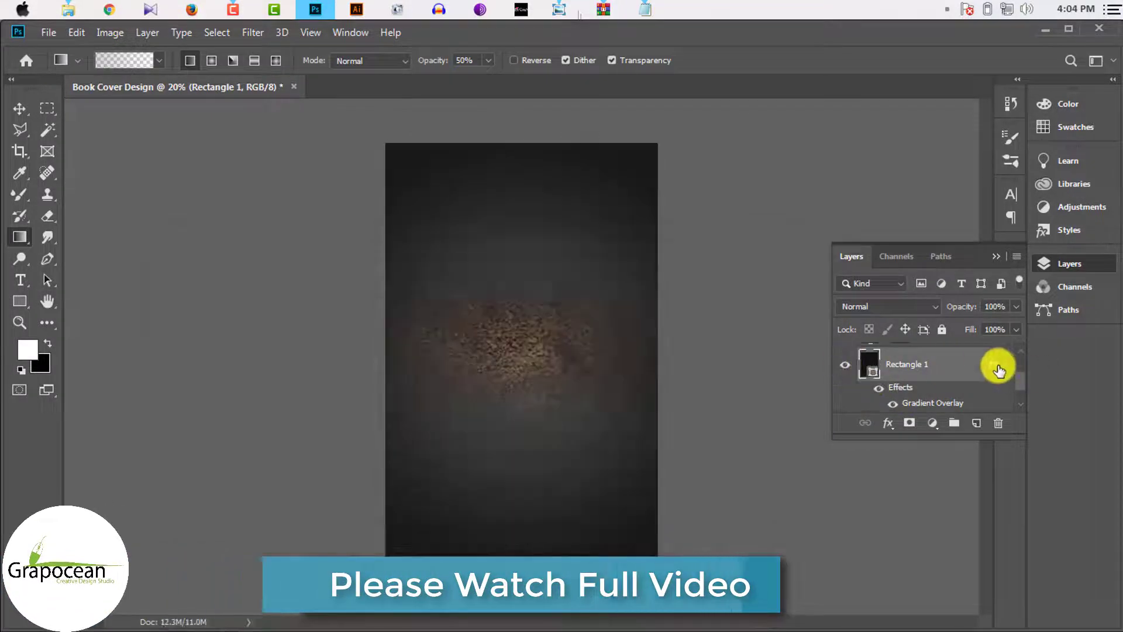
left_click(996, 256)
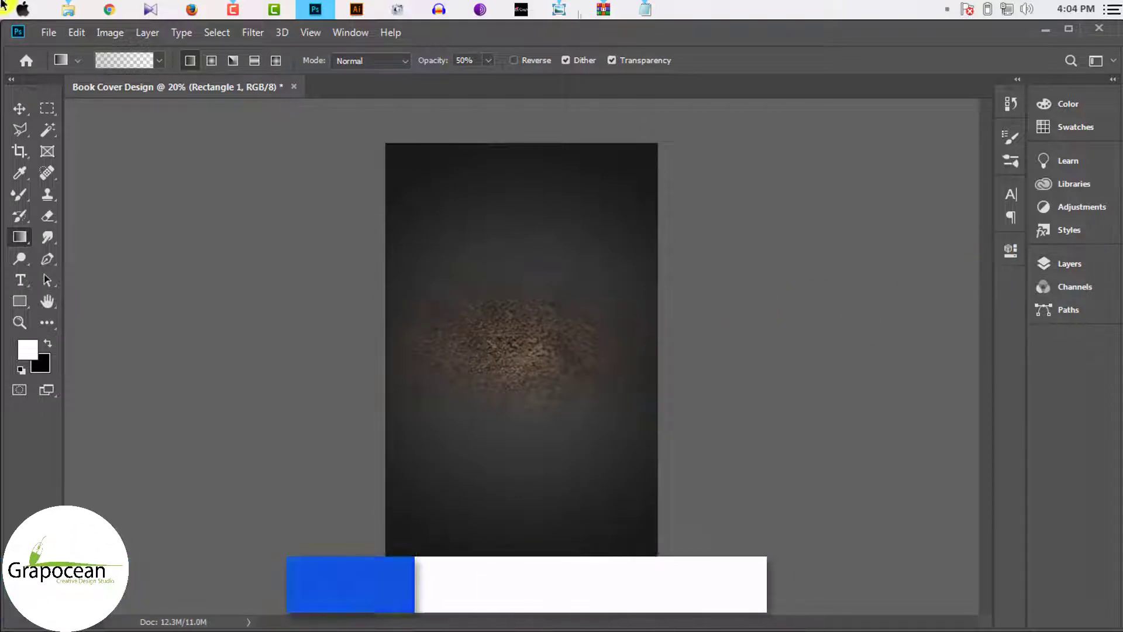
- Set the texture layer's opacity to 51%
left_click(19, 108)
left_click(510, 357)
left_click(1070, 263)
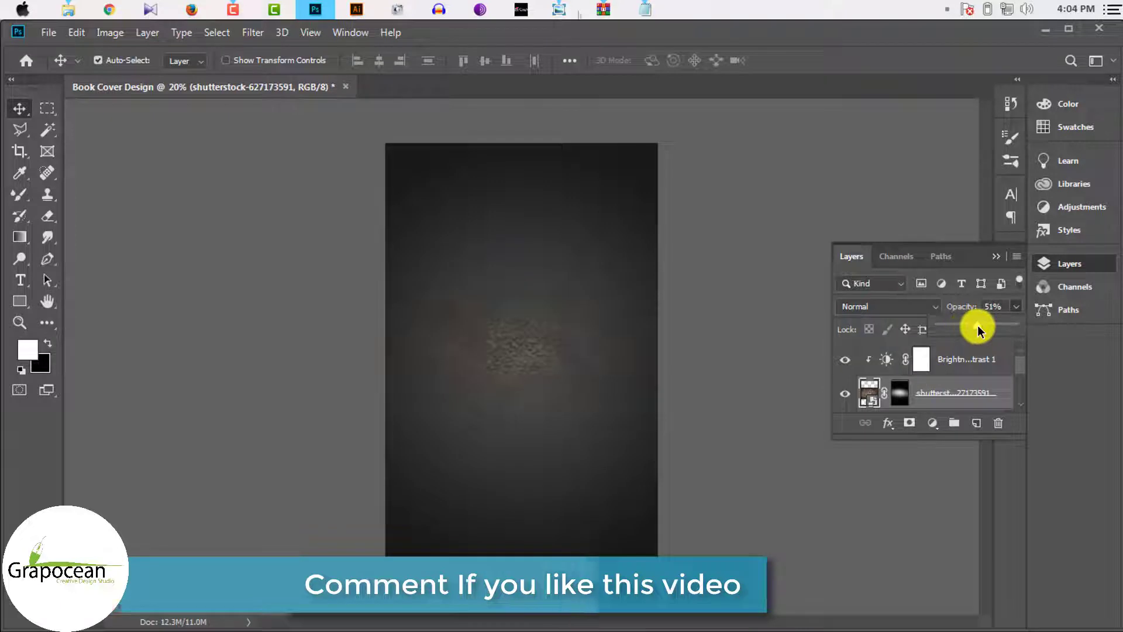
scroll(530, 351, "up", 5)
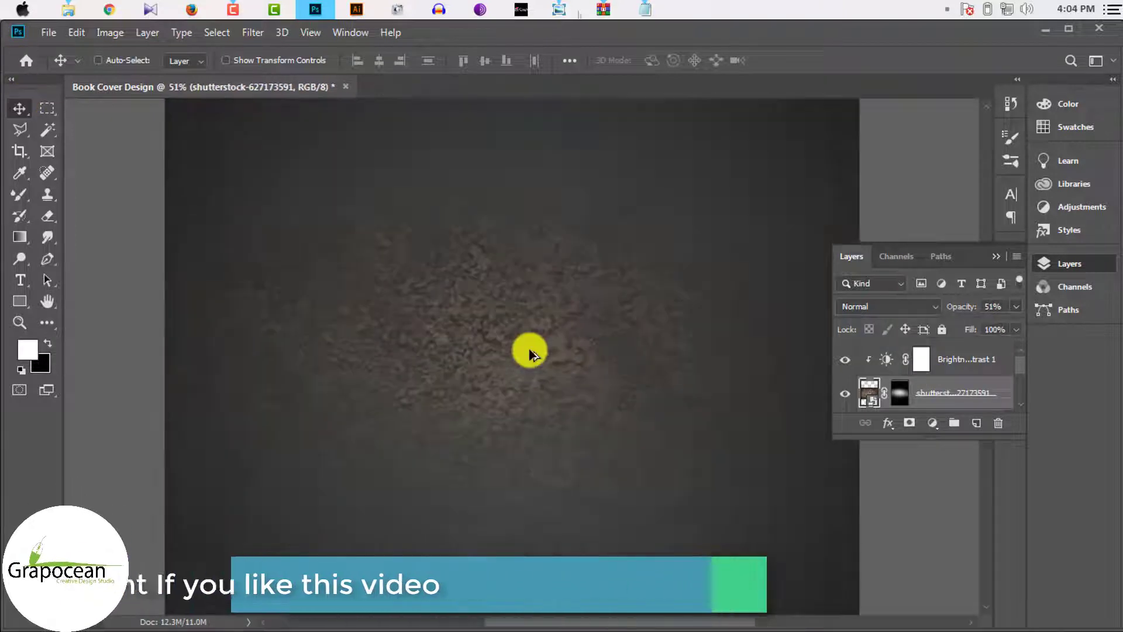
scroll(529, 351, "down", 3)
scroll(561, 350, "down", 2)
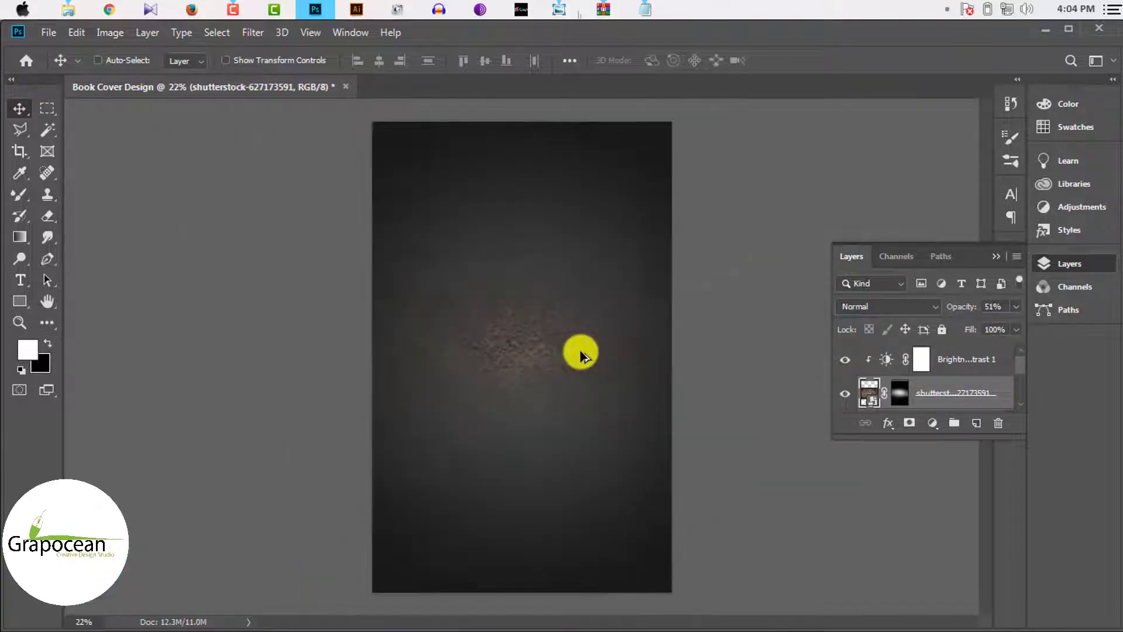
left_click(57, 37)
- Place the starfield image, enlarge it and move it up the canvas
left_click(123, 315)
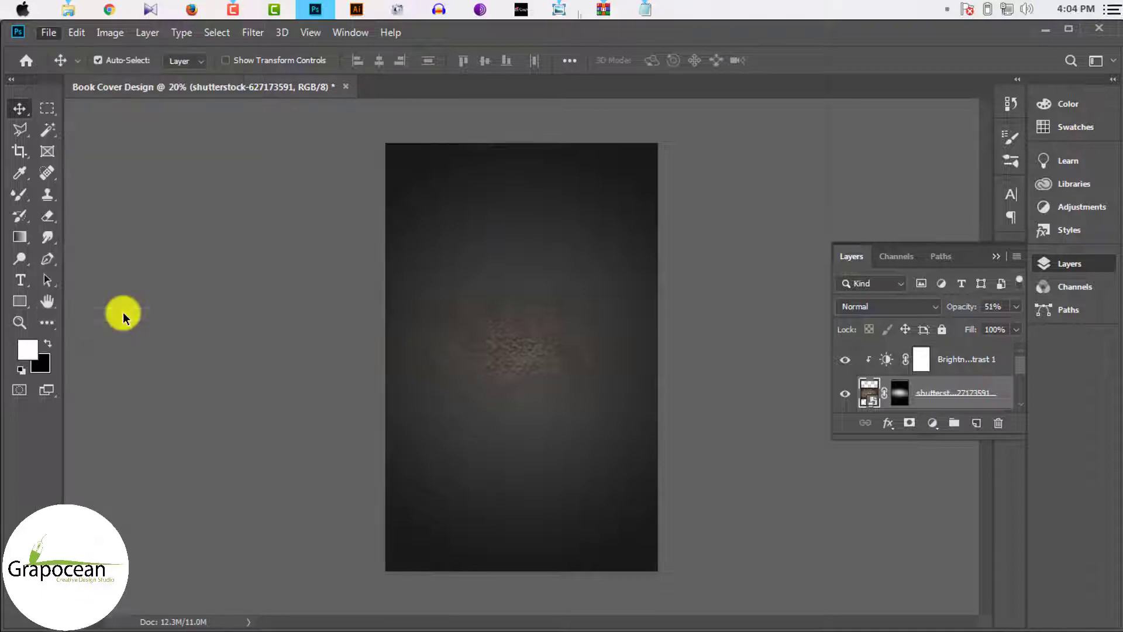
left_click_drag(821, 136, 844, 380)
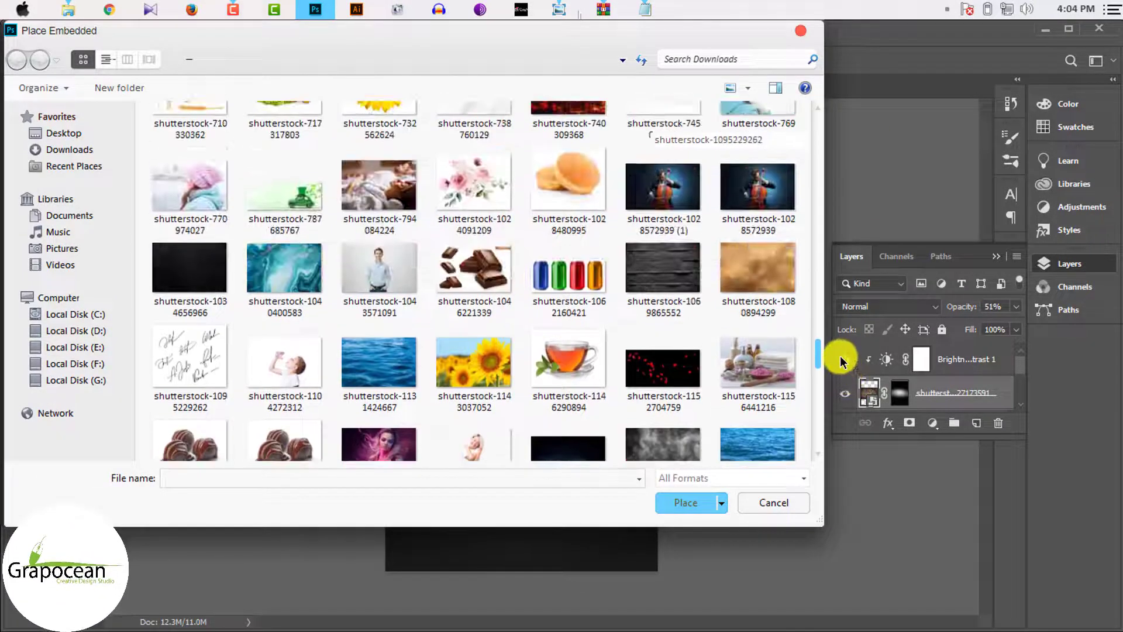
mouse_move(844, 380)
left_mouse_down()
mouse_move(831, 418)
mouse_move(820, 318)
left_mouse_up()
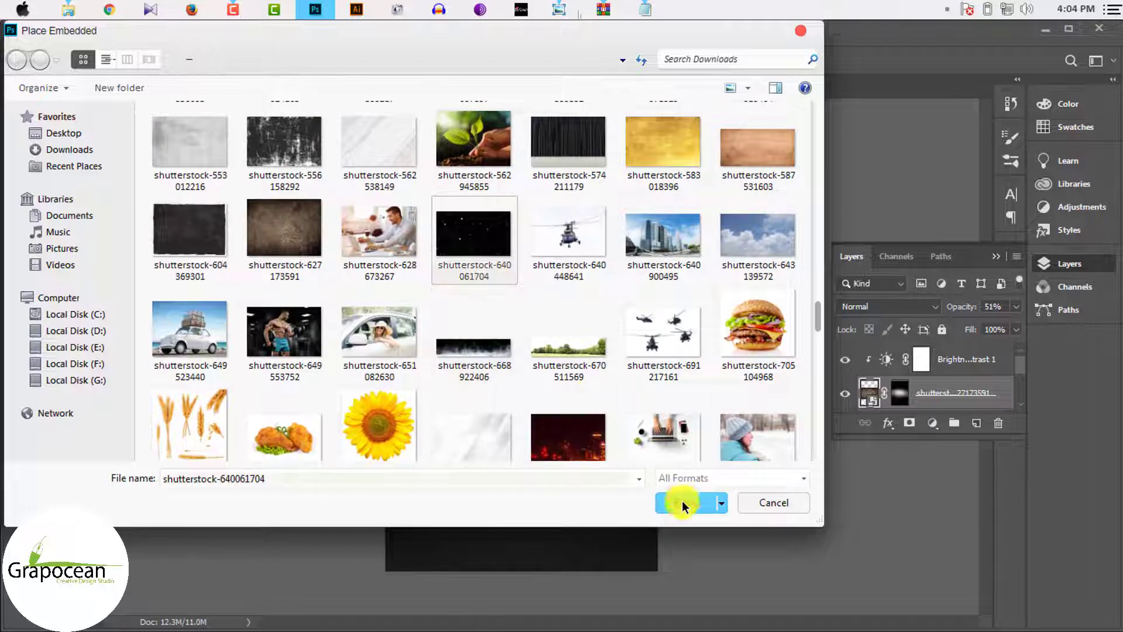
left_click(683, 505)
left_click_drag(658, 445, 730, 496)
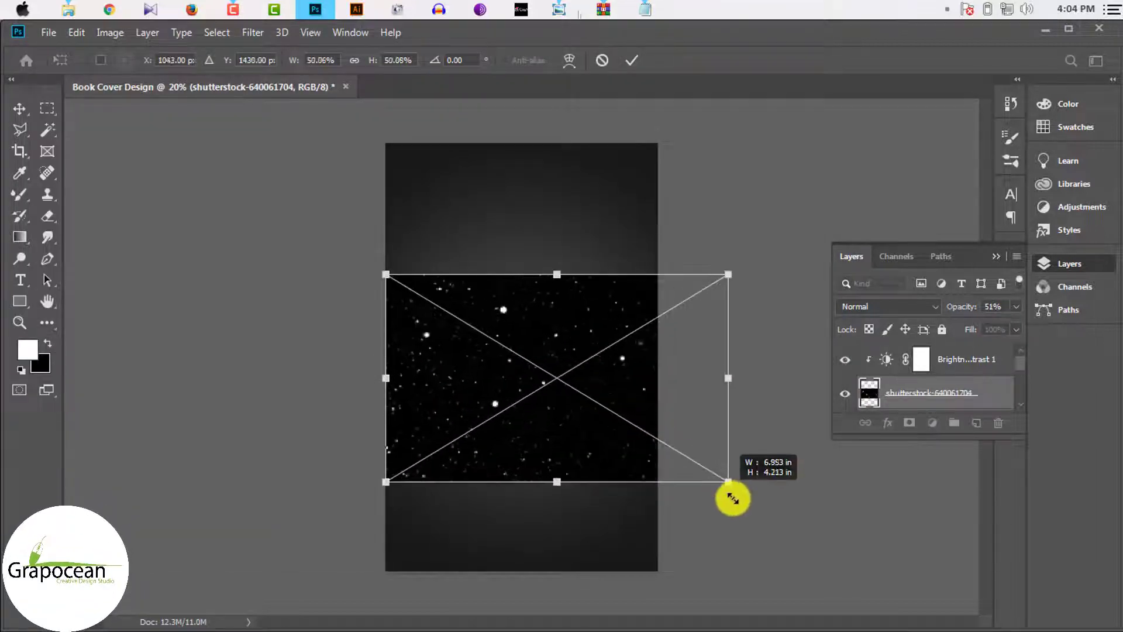
left_click(632, 60)
left_click_drag(564, 396, 520, 321)
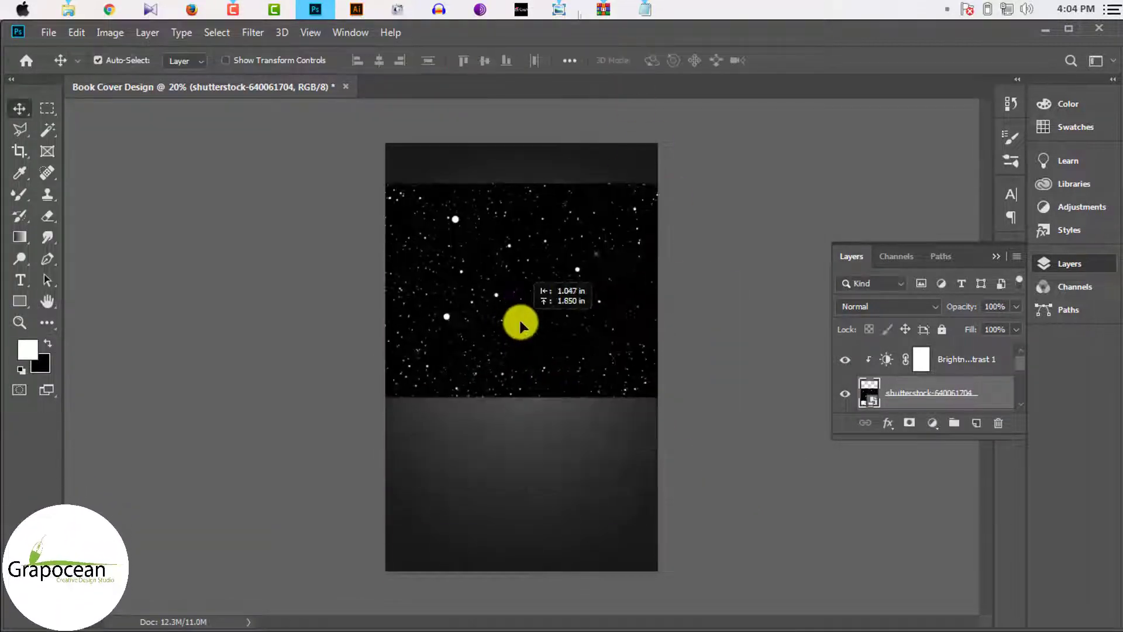
- Blend the starfield in Linear Dodge (Add) and set a duplicate to Lighter Color
left_click(895, 307)
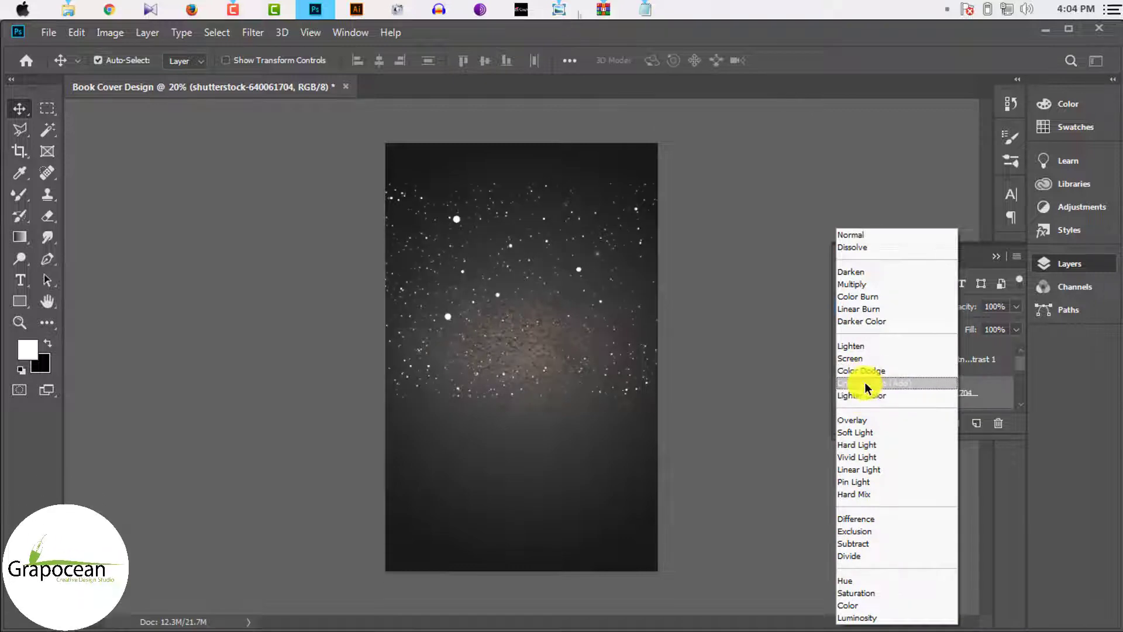
left_click(864, 383)
left_click_drag(977, 420, 977, 422)
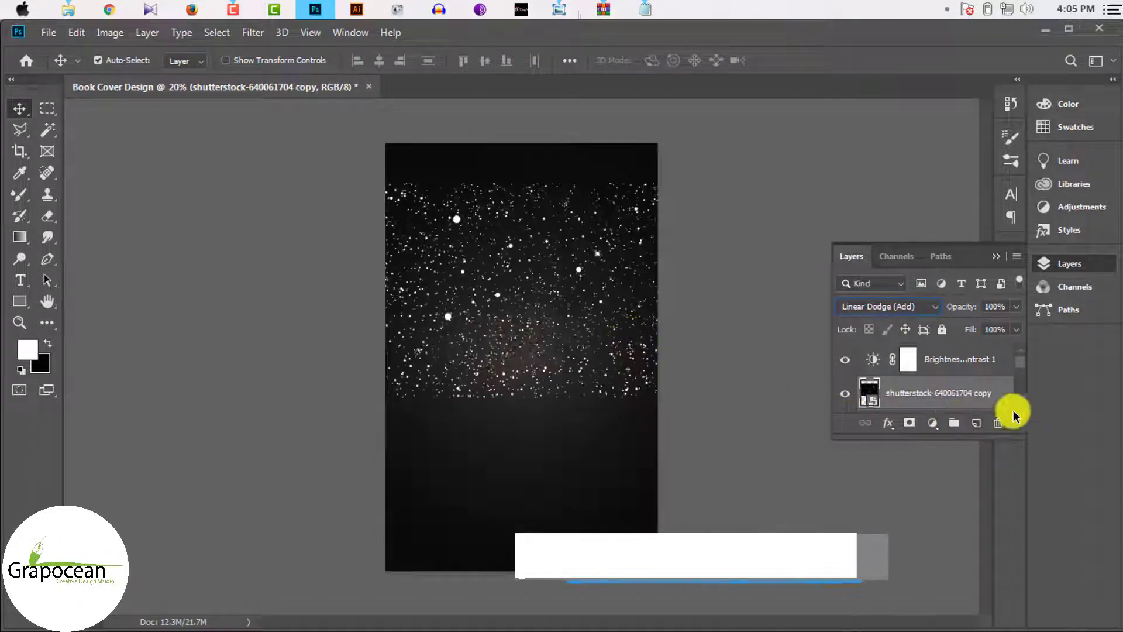
left_click(895, 306)
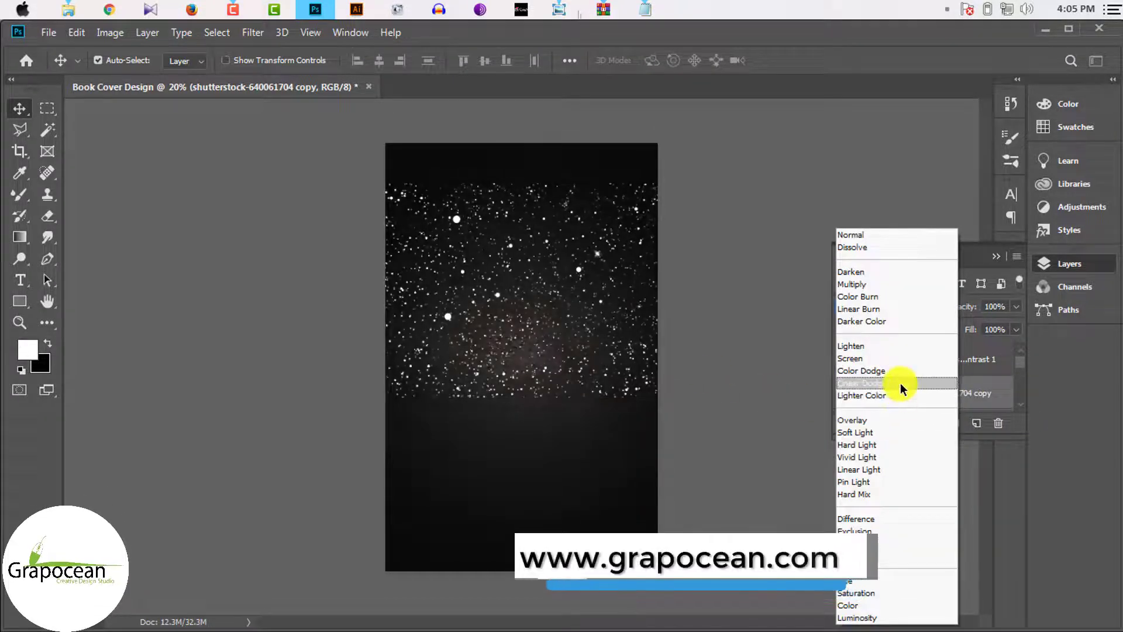
left_click(901, 397)
- Scale the star copy to about 68%, rotate it 90°, reposition it, and add a mask
left_click_drag(483, 274, 522, 397)
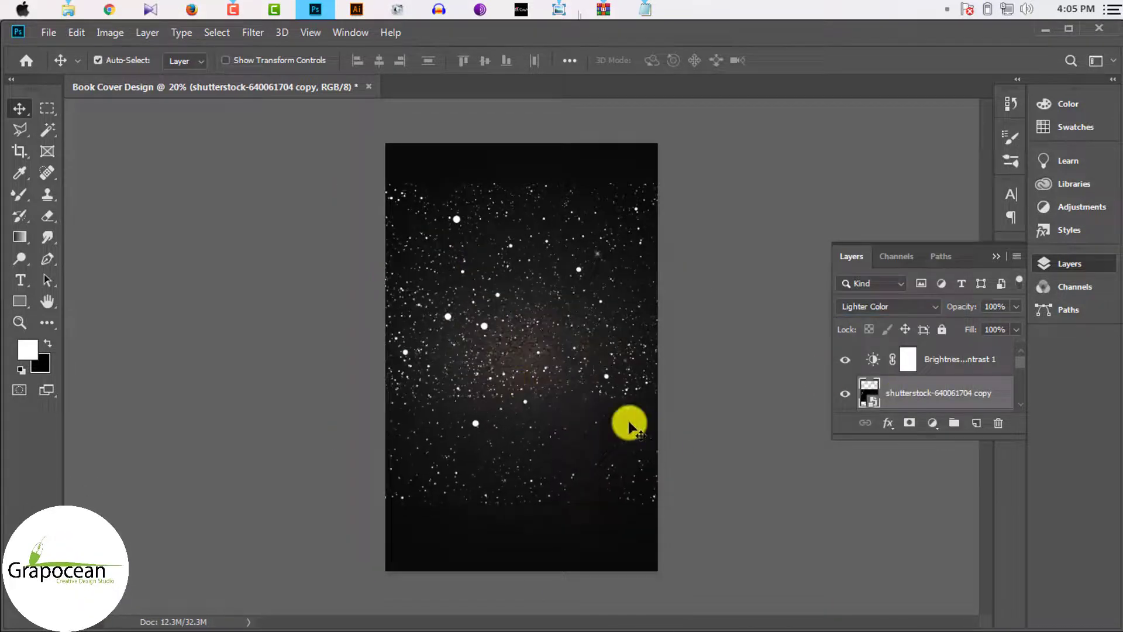
key("ctrl+t")
left_click_drag(715, 502, 672, 479)
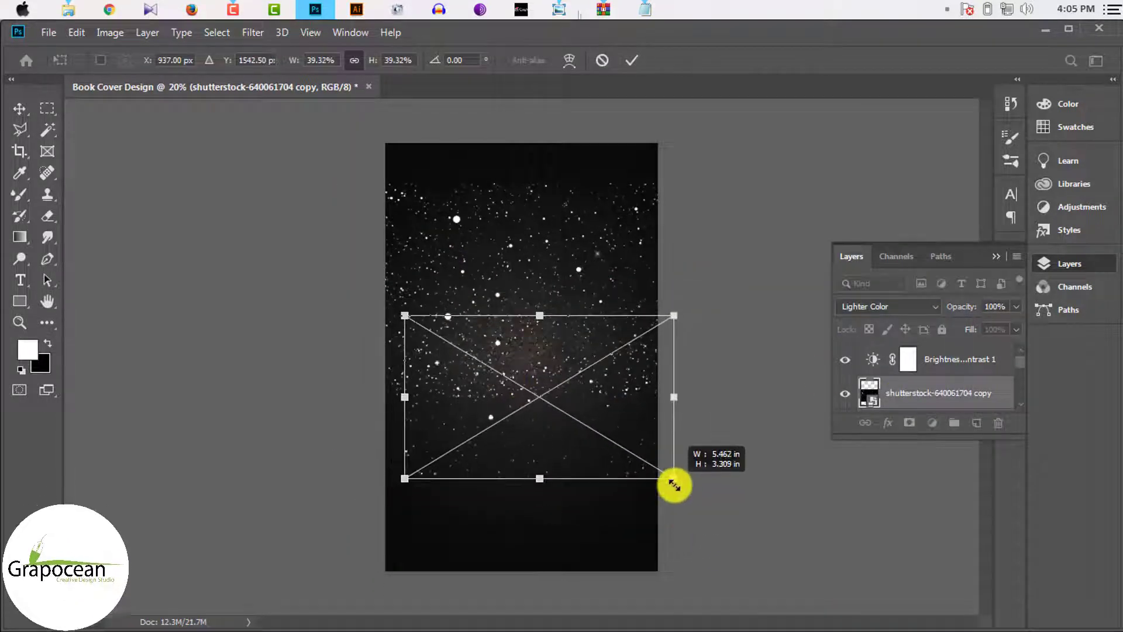
left_click_drag(565, 453, 559, 426)
mouse_move(724, 378)
left_mouse_down()
mouse_move(689, 562)
mouse_move(622, 561)
left_mouse_up()
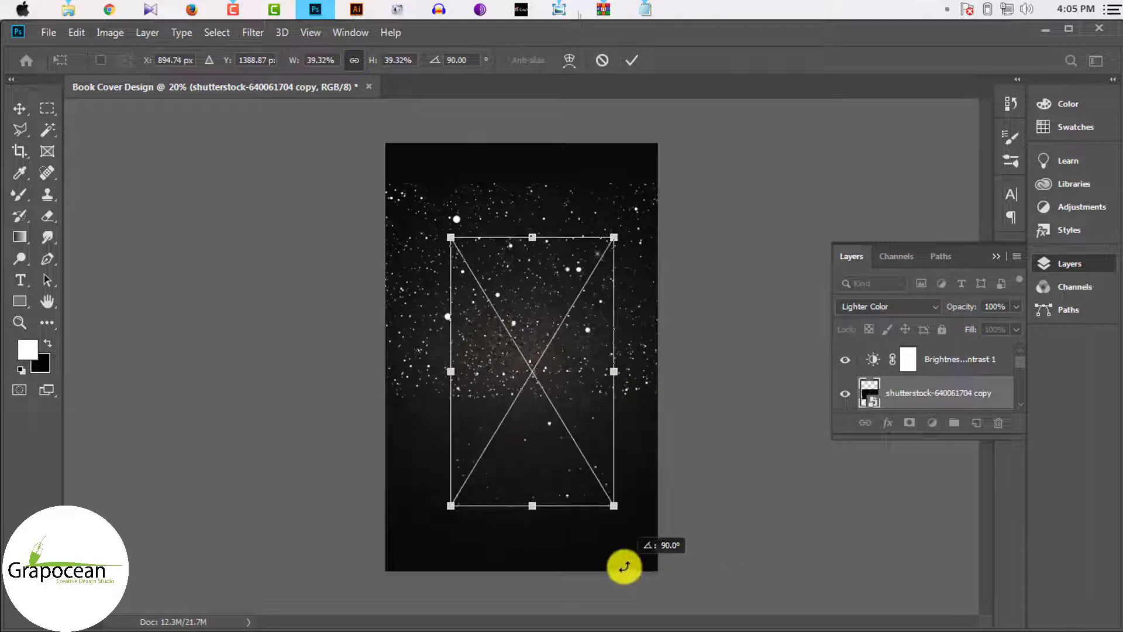
mouse_move(559, 366)
left_mouse_down()
mouse_move(547, 306)
mouse_move(493, 283)
left_mouse_up()
mouse_move(561, 251)
left_mouse_down()
mouse_move(659, 250)
mouse_move(602, 238)
left_mouse_up()
left_click_drag(509, 257, 556, 232)
left_click(632, 61)
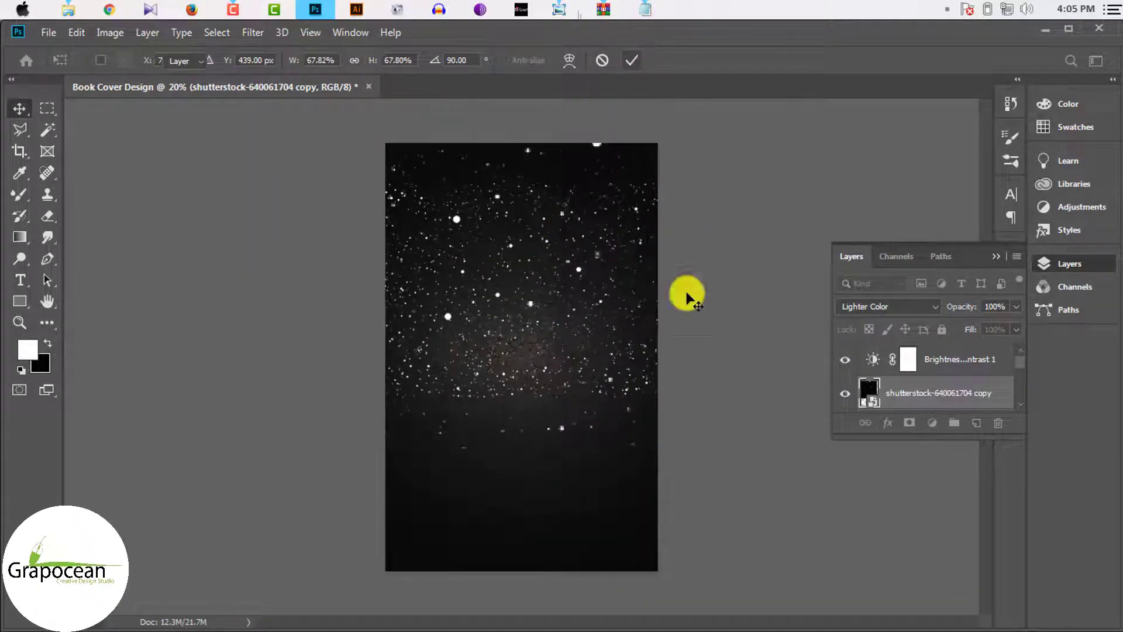
scroll(880, 401, "down", 1)
left_click(909, 422)
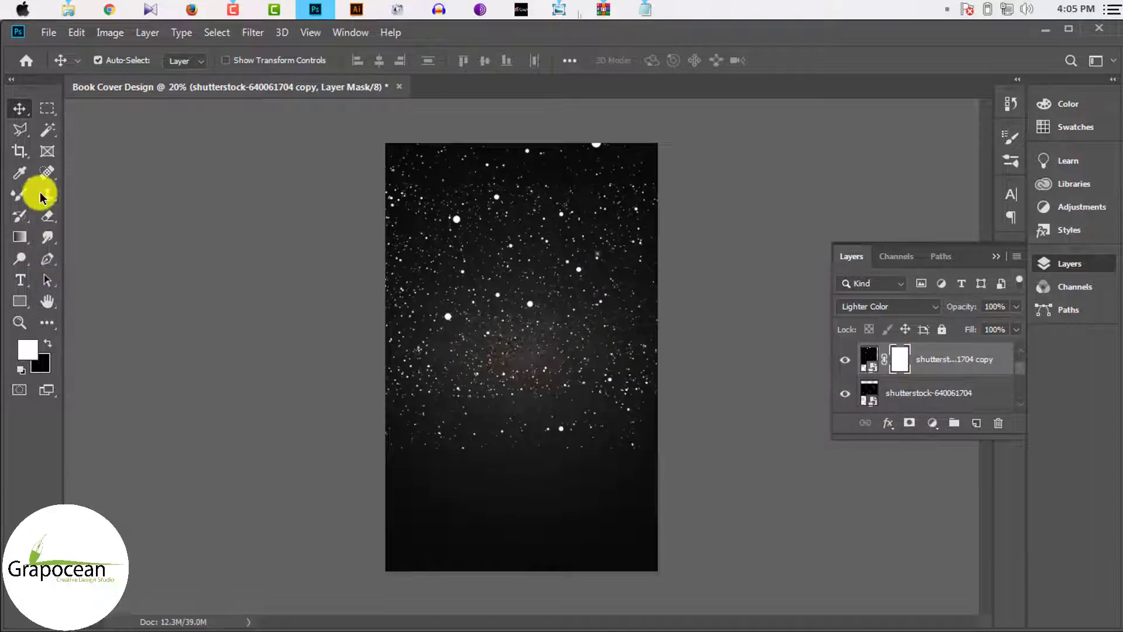
- Mask the original starfield with a large eraser to fade its middle stars
left_click(47, 216)
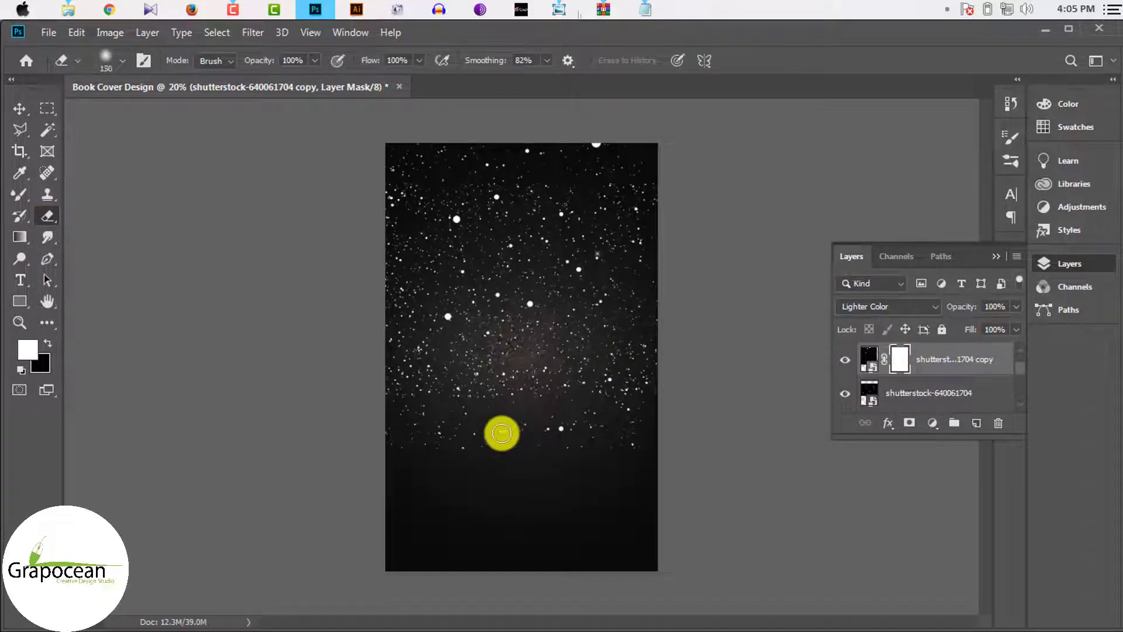
key("bracketright")
key("bracketright")
key("bracketright")
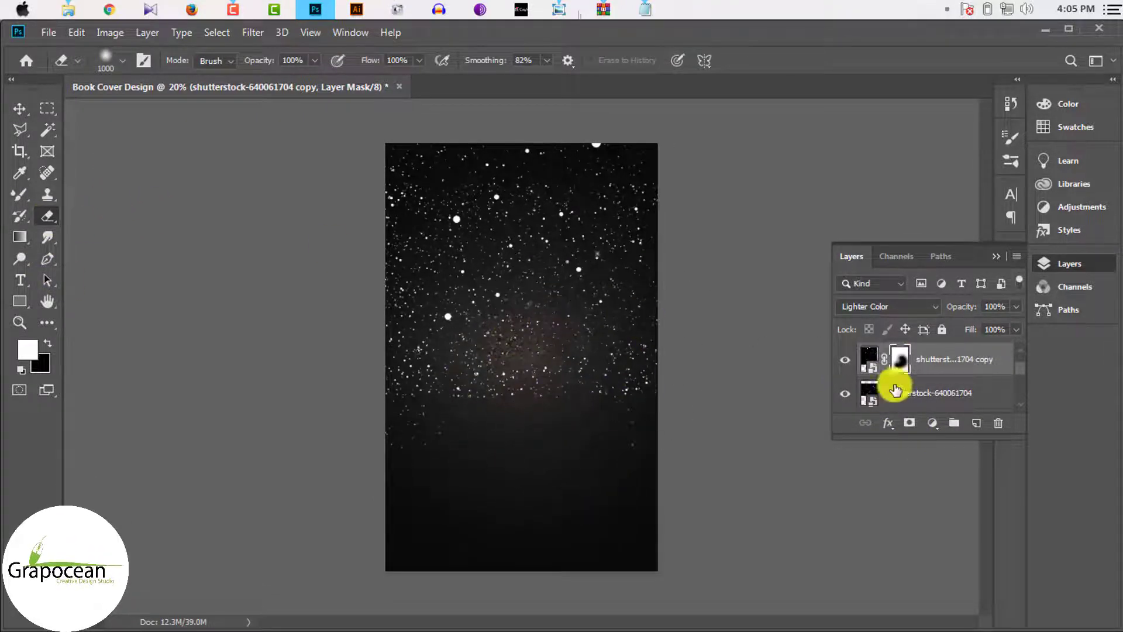
left_click(895, 389)
left_click(909, 422)
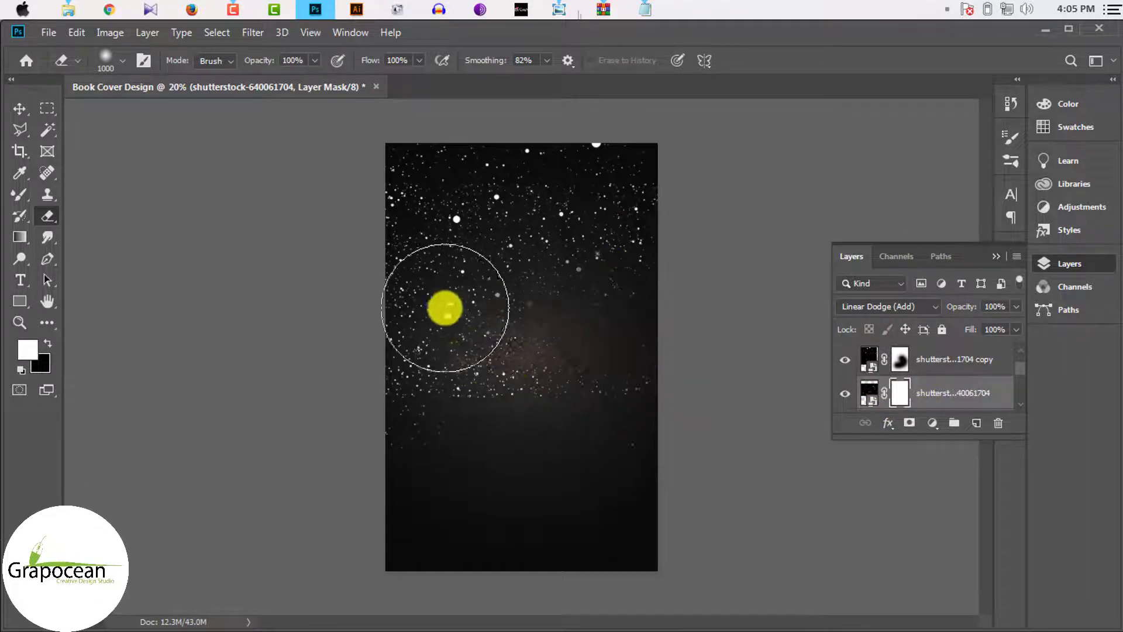
left_click_drag(445, 308, 602, 450)
key("ctrl+z")
key("ctrl+z")
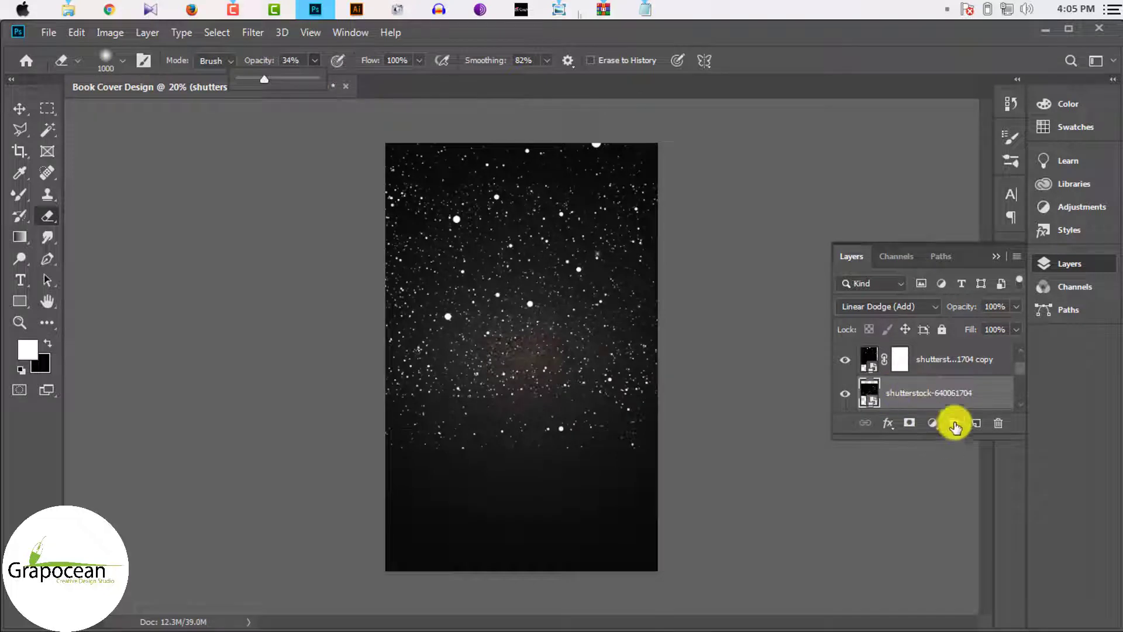
left_click(909, 422)
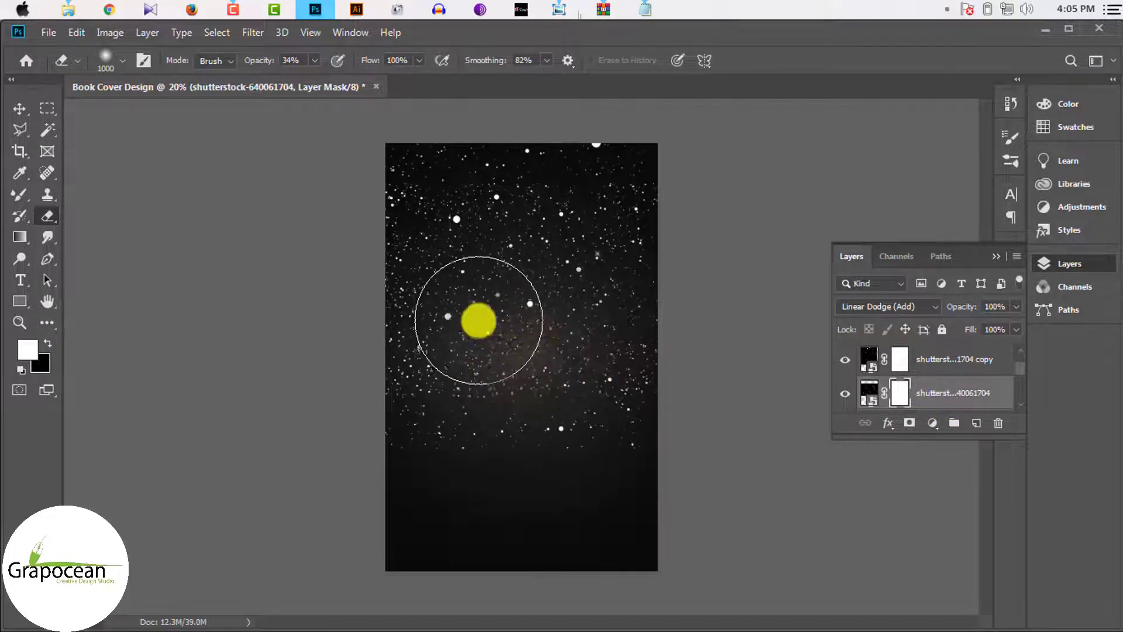
left_click_drag(533, 375, 446, 187)
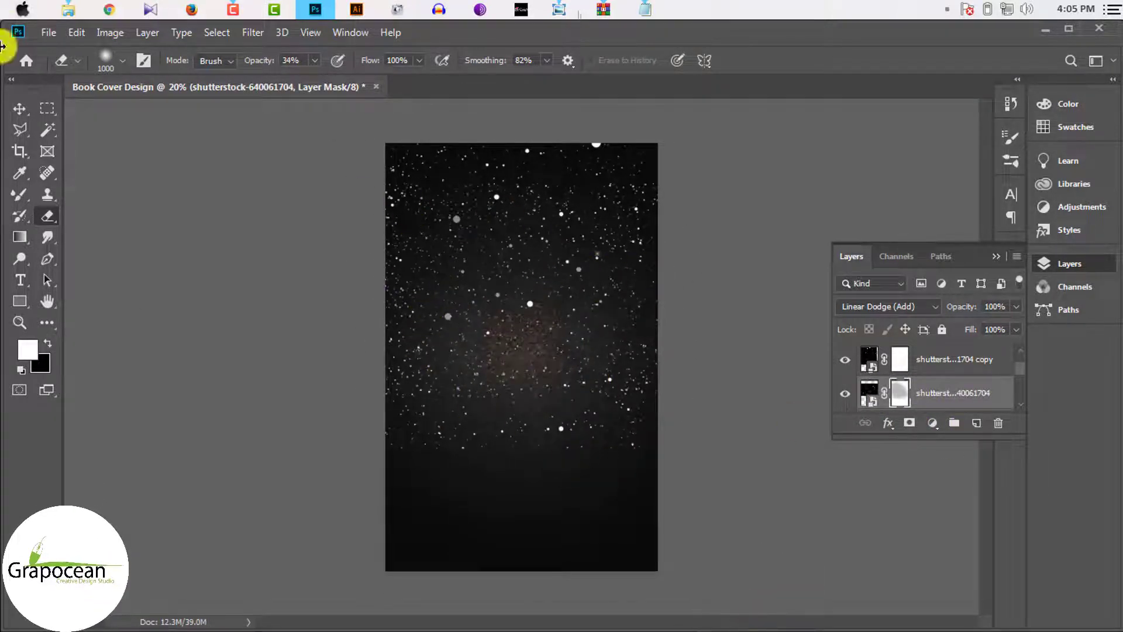
- Apply a Gaussian Blur of about 13.5 px to the star copy
left_click(21, 108)
left_click(959, 359)
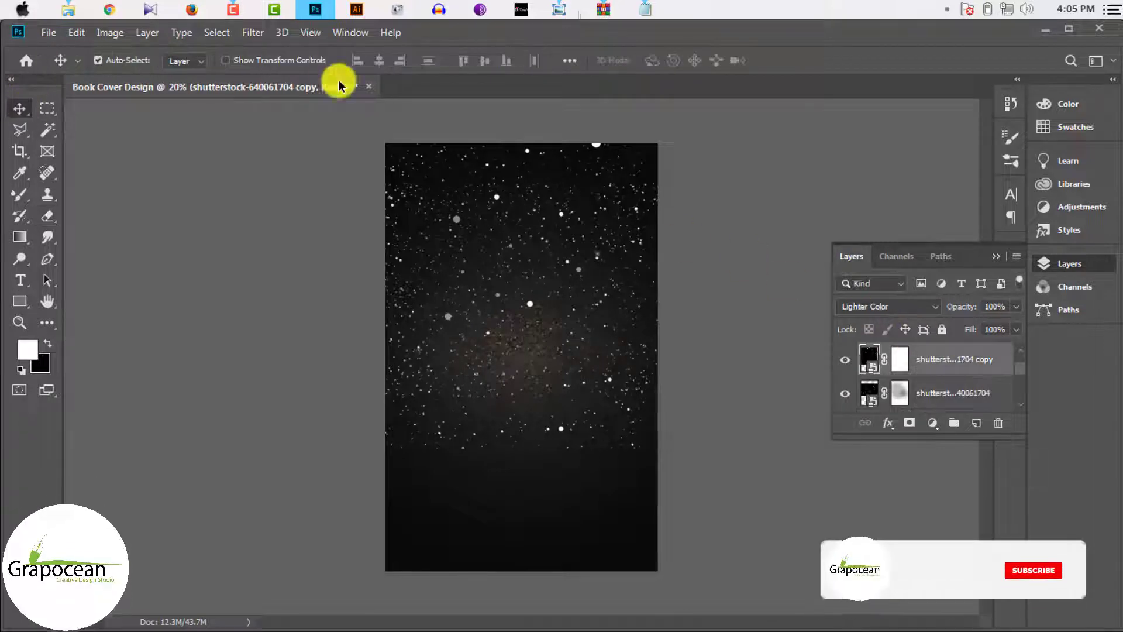
left_click(252, 32)
left_click(524, 268)
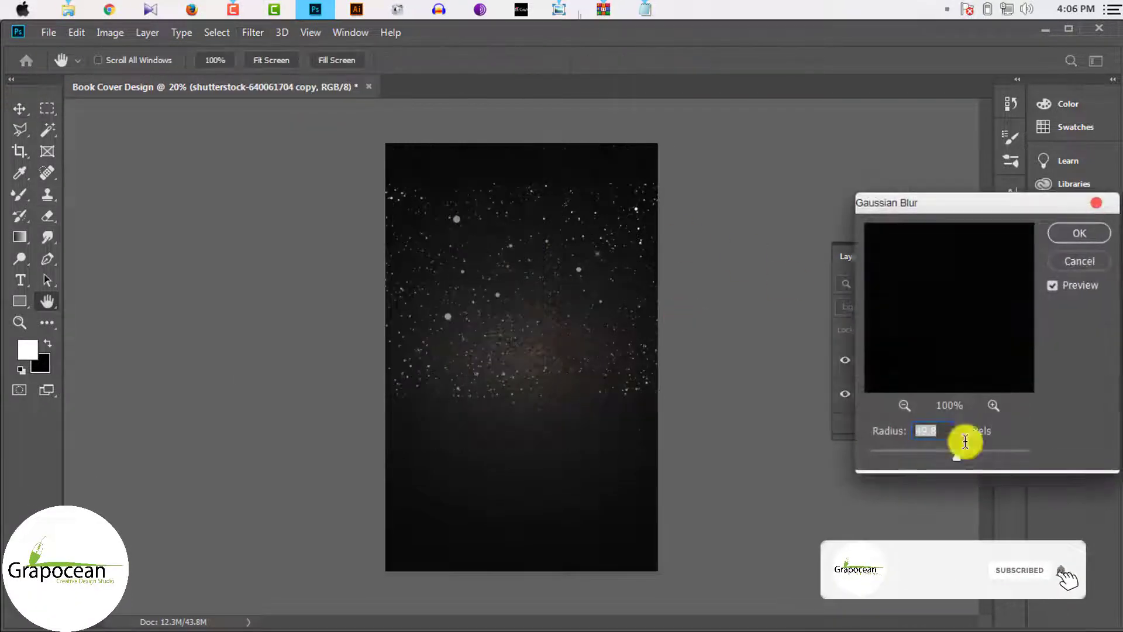
left_click_drag(928, 455, 931, 455)
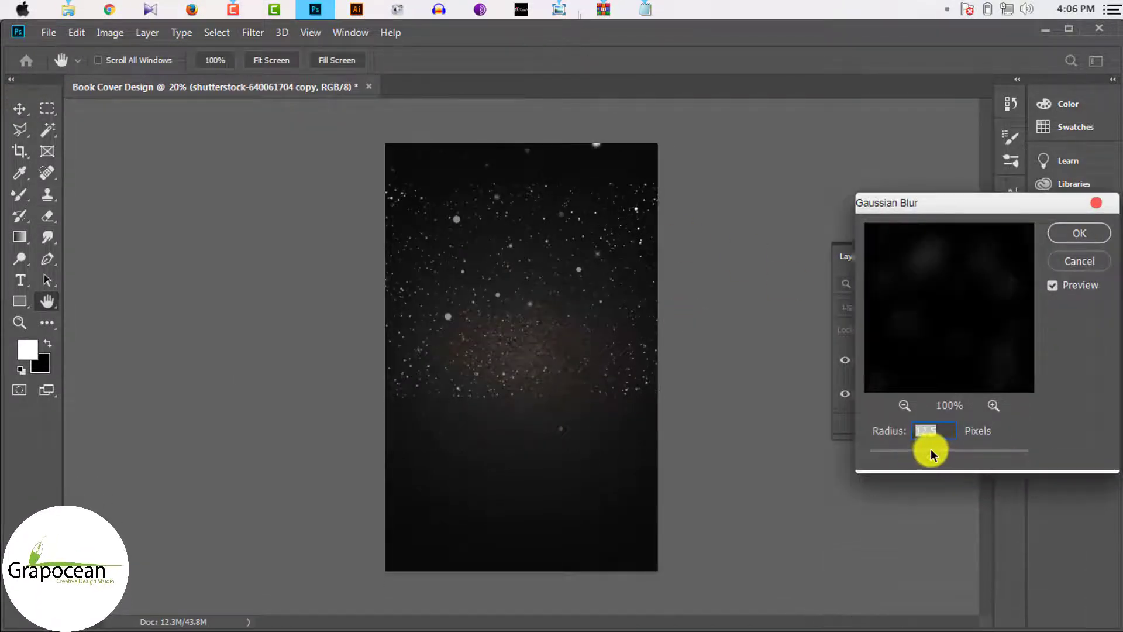
left_click(1059, 233)
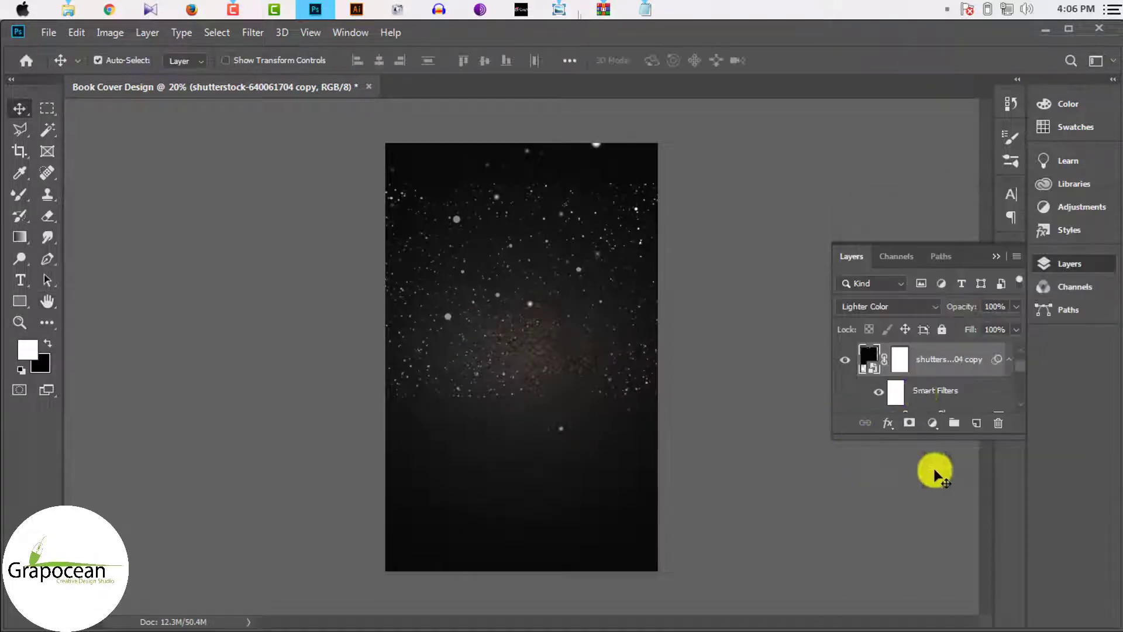
- Apply a Gaussian Blur of about 3.3 px to the original starfield
scroll(932, 399, "down", 2)
left_click(930, 393)
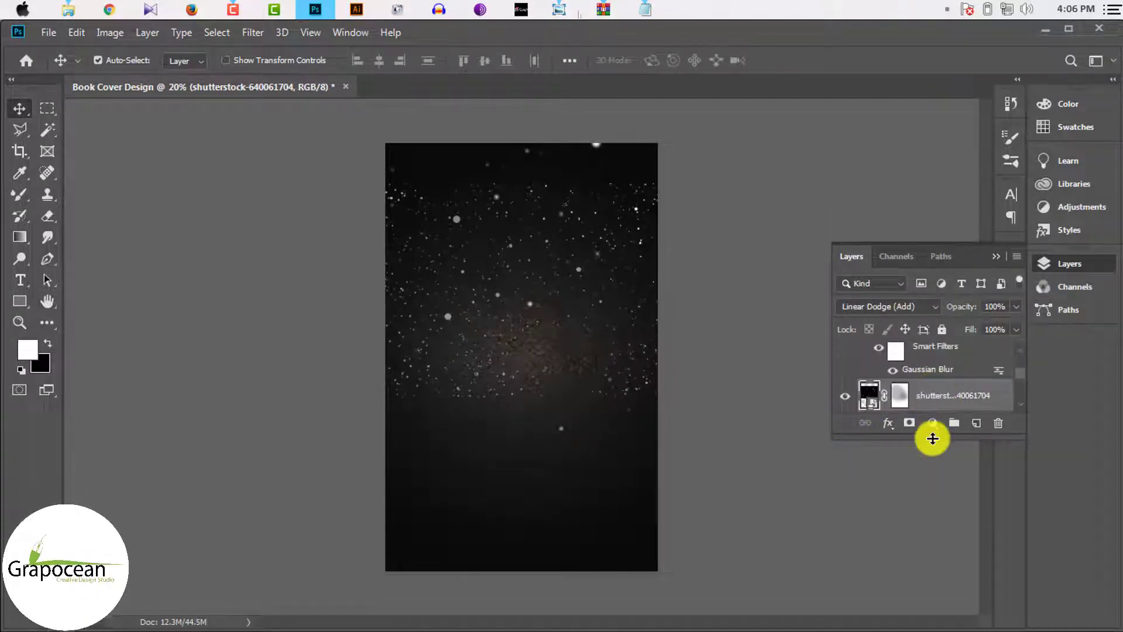
left_click(253, 32)
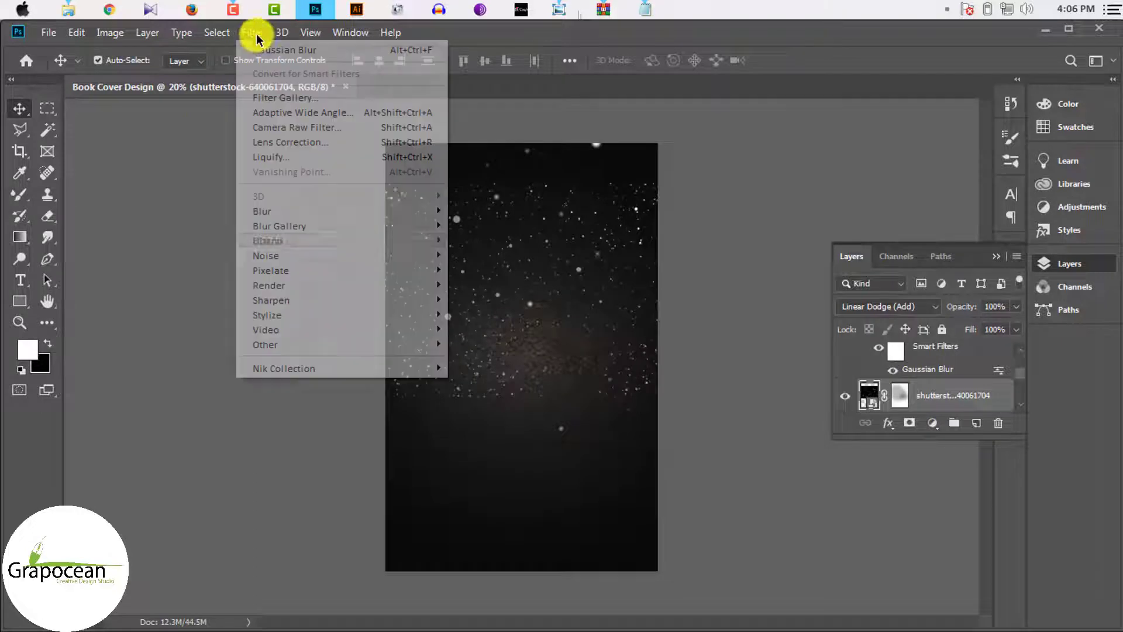
left_click(491, 264)
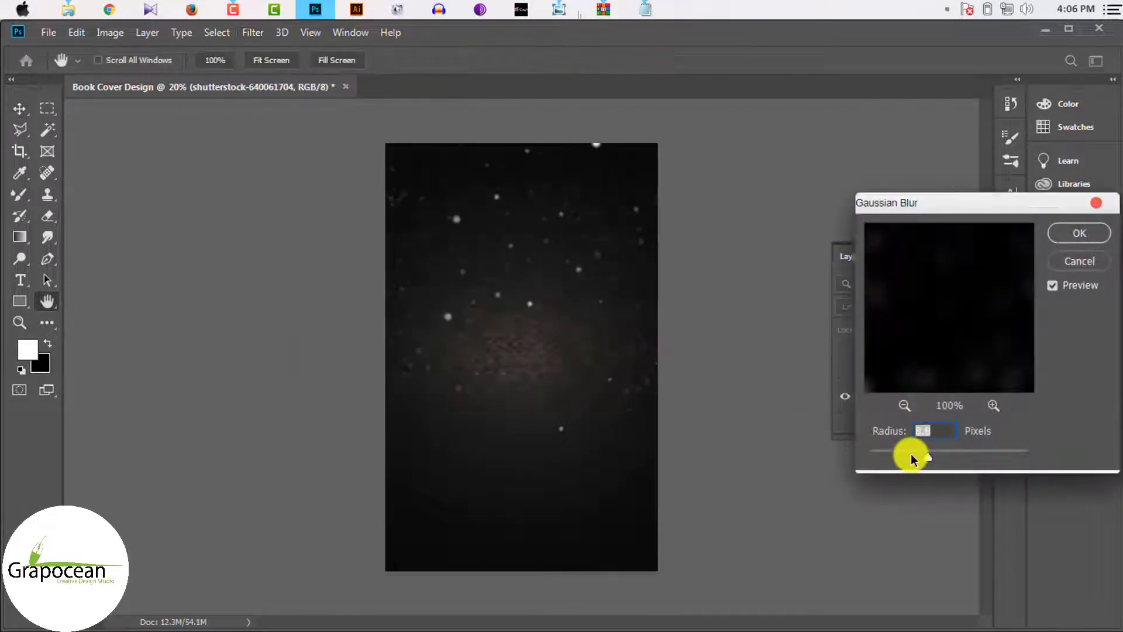
mouse_move(911, 458)
left_mouse_down()
mouse_move(898, 458)
mouse_move(908, 455)
left_mouse_up()
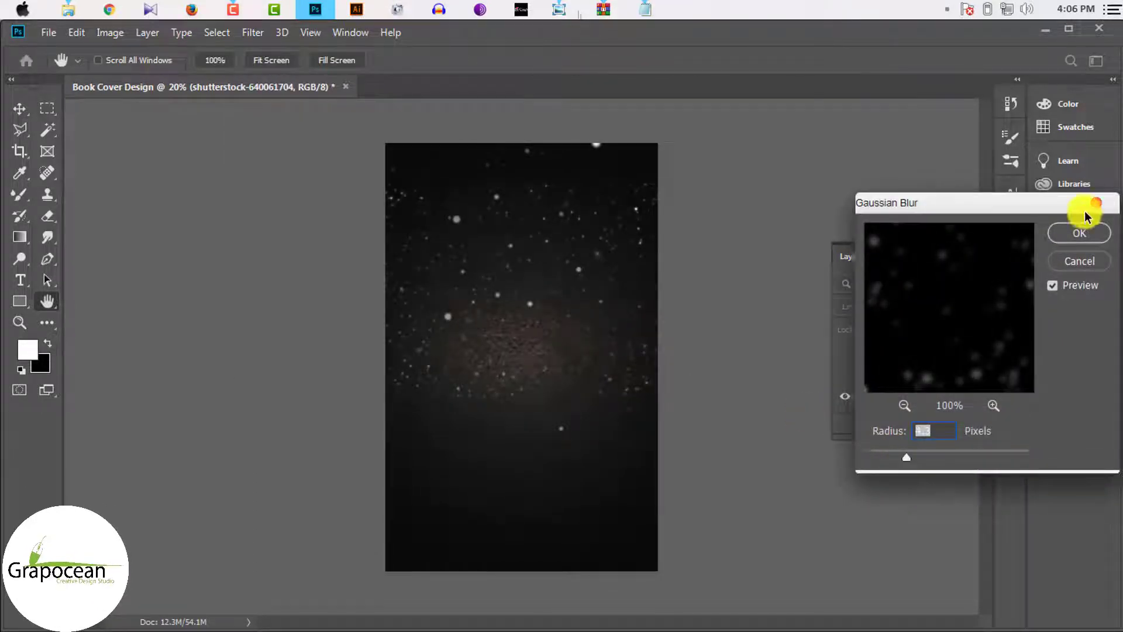
left_click(1081, 232)
key("v")
scroll(669, 311, "up", 2)
- Nudge the star copy down and give it an Outer Glow: 0% opacity, 35% noise, 30% spread
left_click_drag(606, 253, 627, 329)
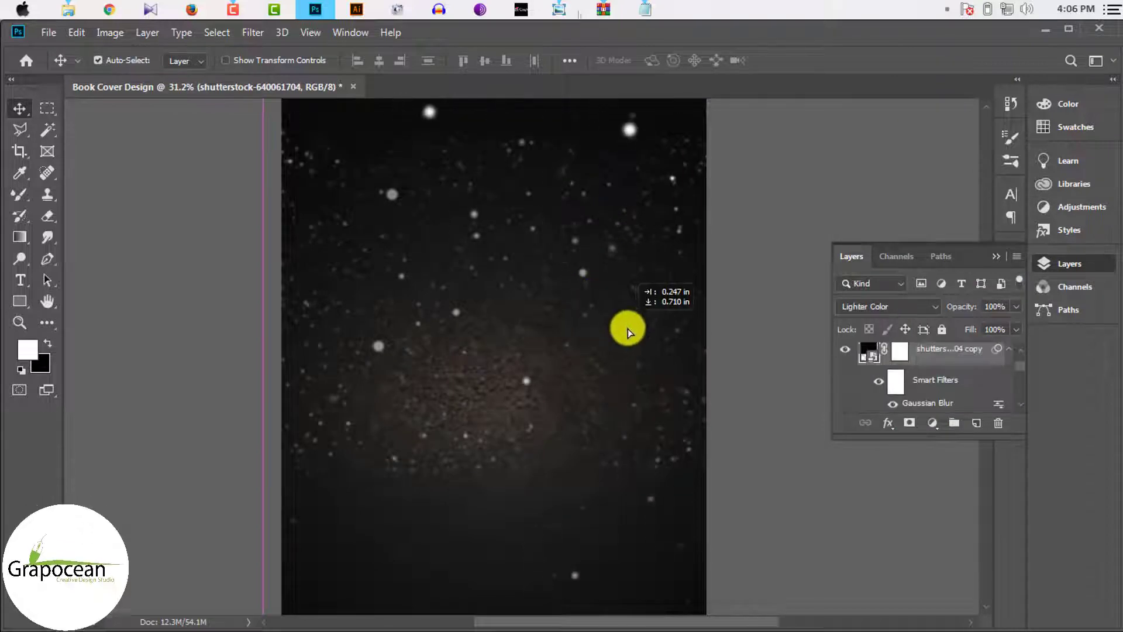
scroll(414, 286, "down", 1)
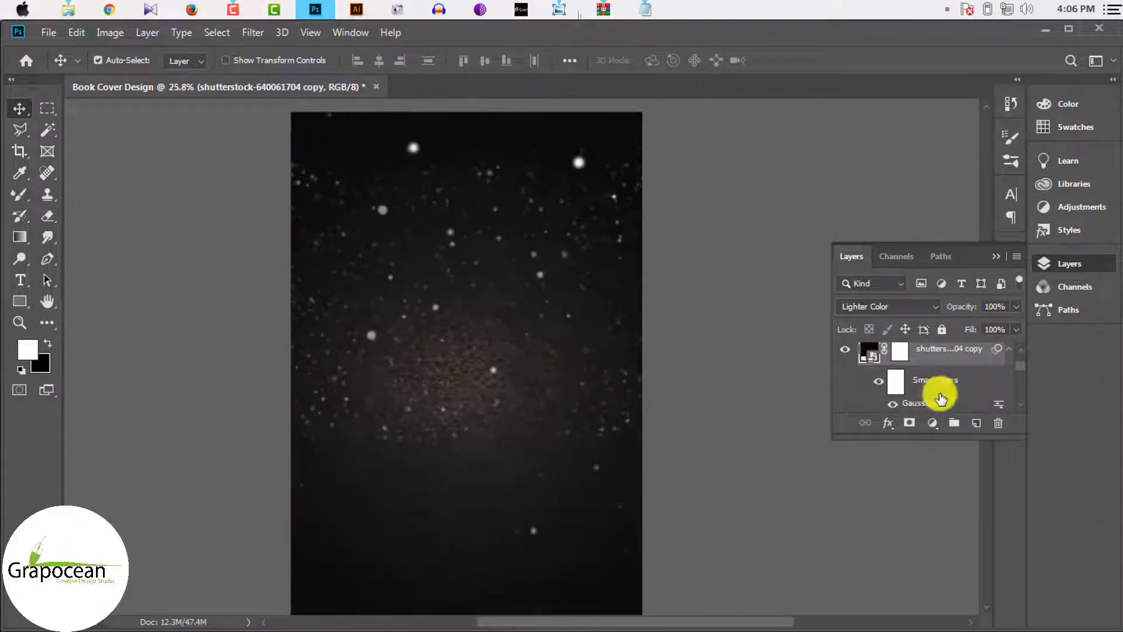
right_click(935, 351)
left_click(742, 30)
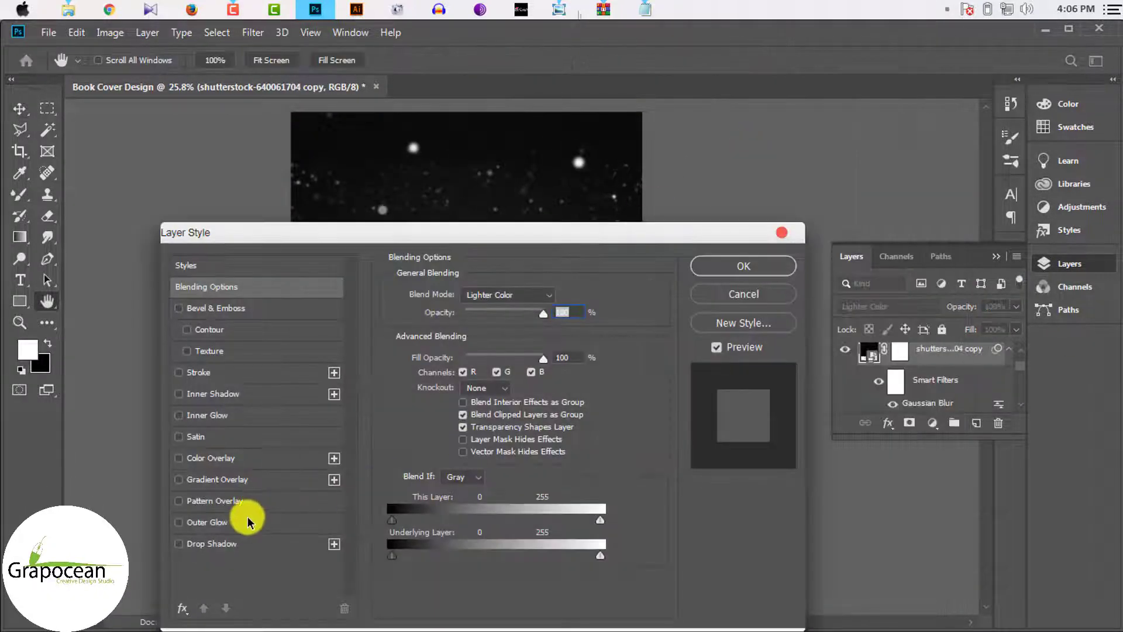
left_click(248, 520)
left_click_drag(527, 232, 883, 279)
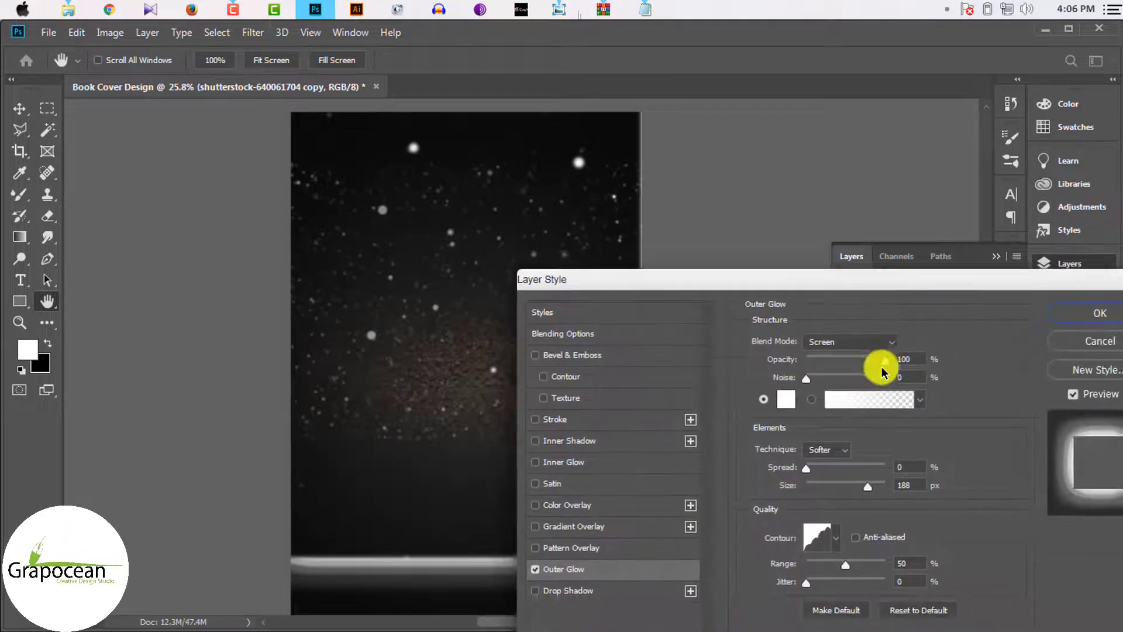
mouse_move(882, 363)
left_mouse_down()
mouse_move(803, 358)
mouse_move(902, 384)
left_mouse_up()
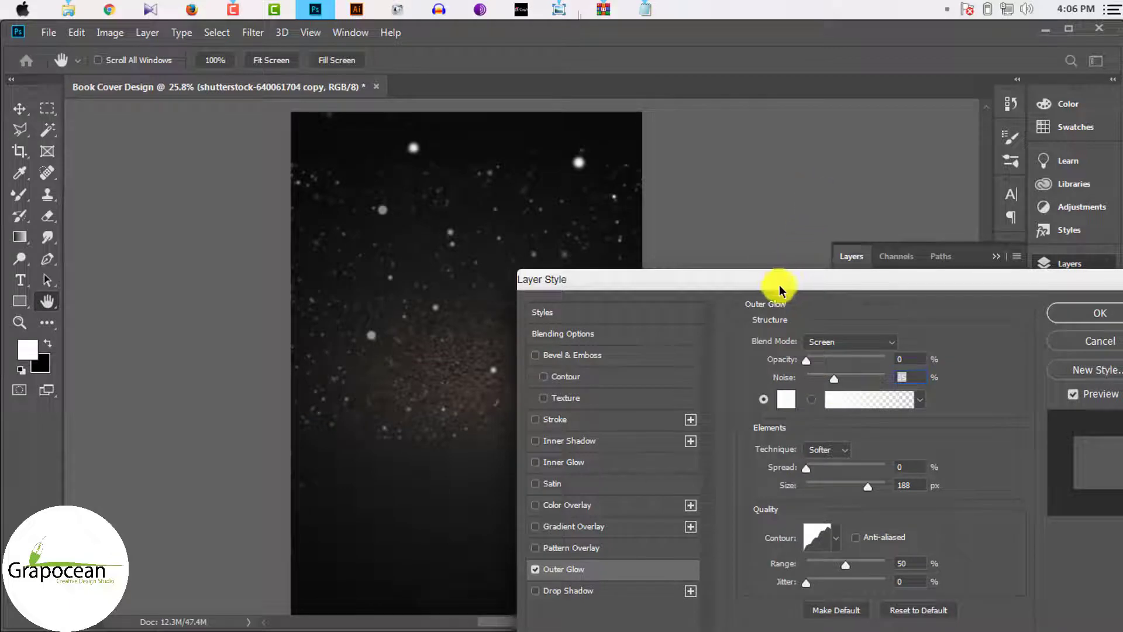
left_click_drag(779, 289, 846, 188)
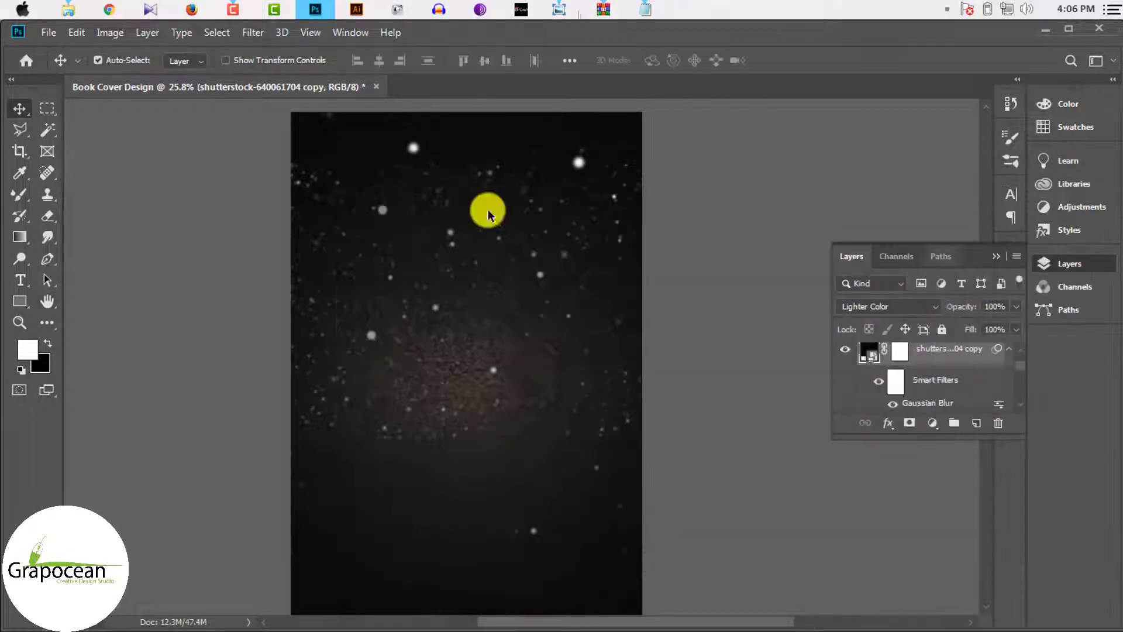
scroll(488, 215, "up", 2)
scroll(464, 389, "down", 1)
scroll(985, 379, "down", 2)
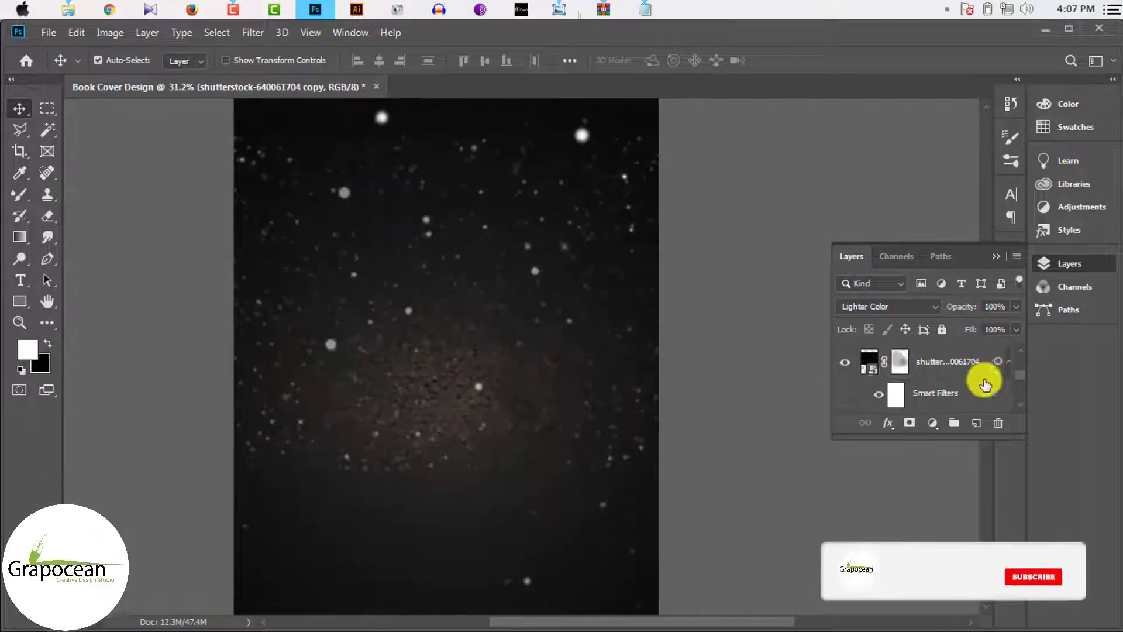
- Move the newly added texture layer up the canvas and enlarge it slightly
left_click(870, 379)
key("ctrl+t")
left_click_drag(439, 388, 439, 251)
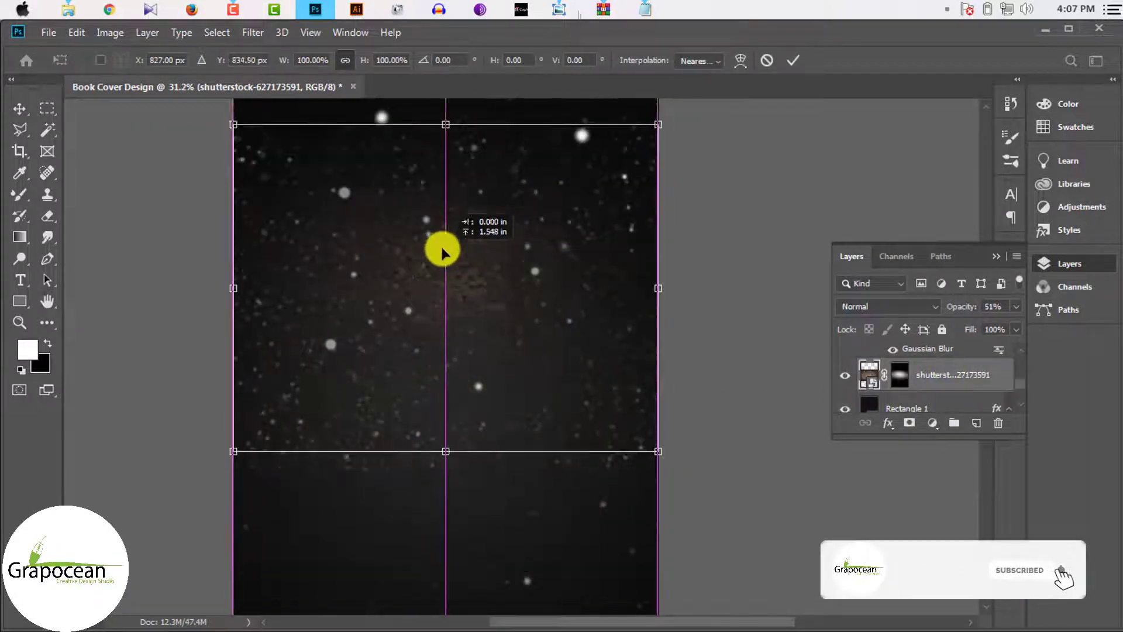
left_click_drag(668, 368, 667, 357)
left_click(792, 60)
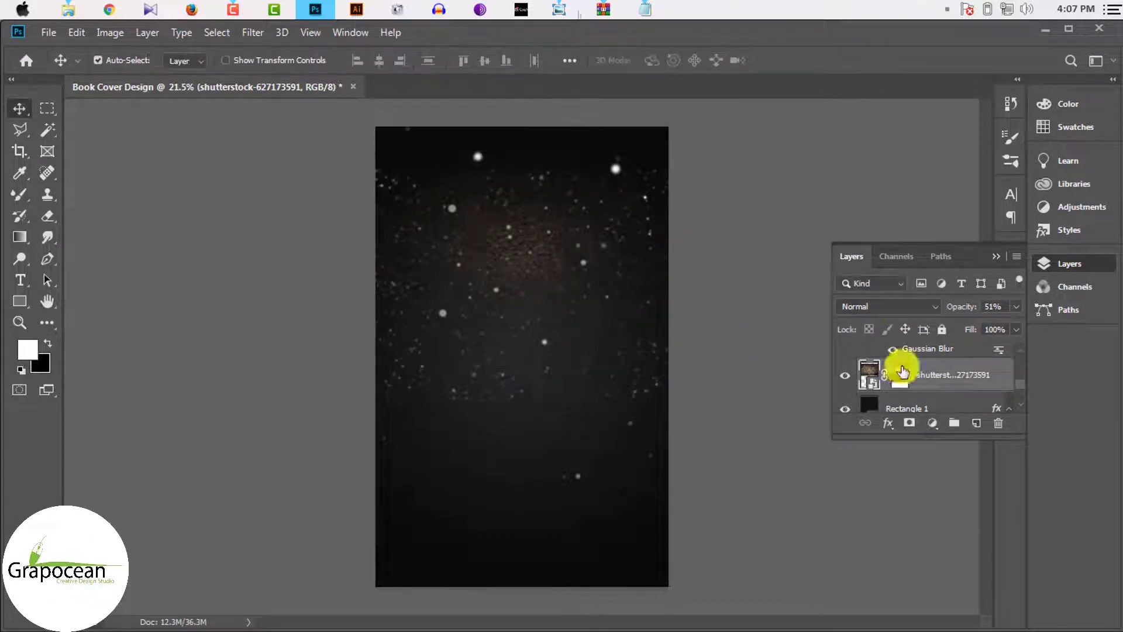
- Add a layer mask to the blurred starfield layer and return to the Move tool
left_click(848, 346)
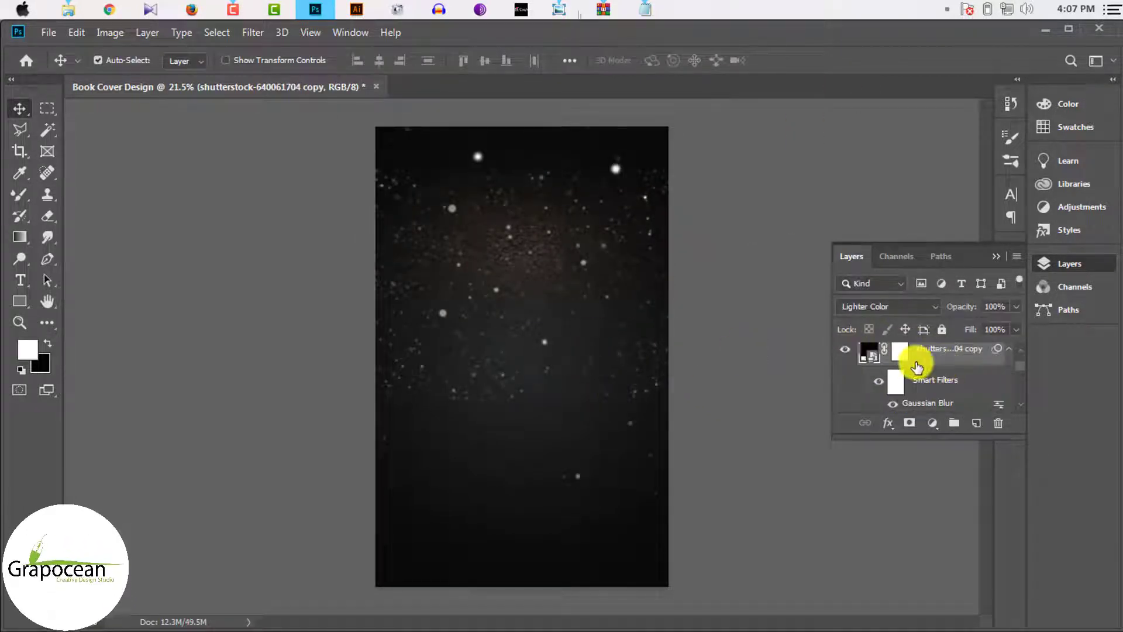
left_click(47, 216)
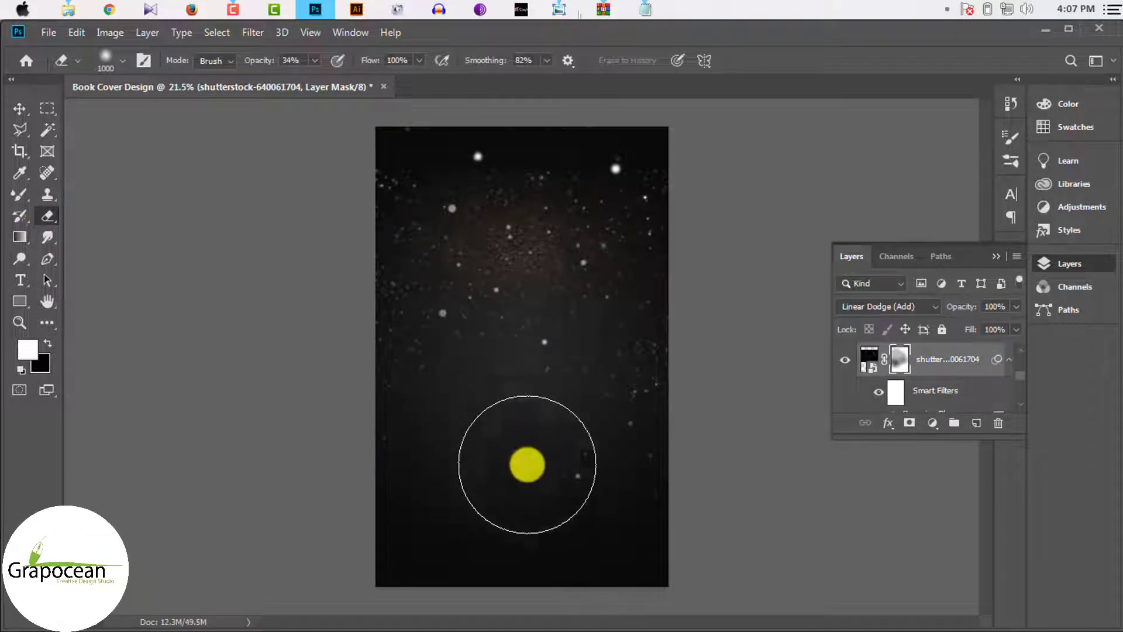
left_click(19, 110)
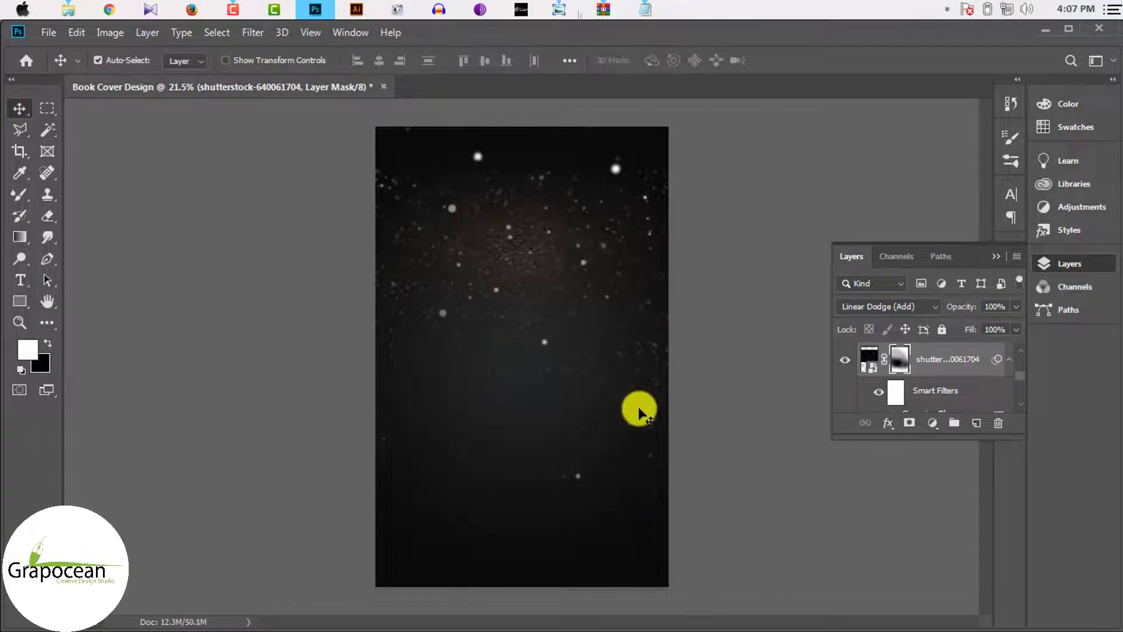
left_click(49, 32)
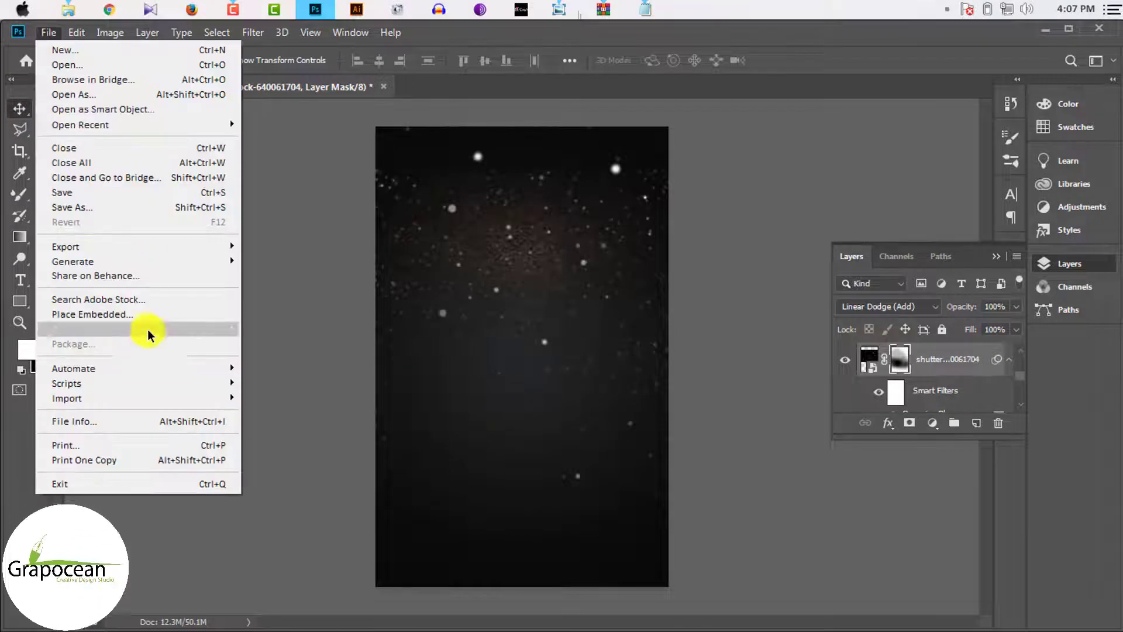
- Place the rocket photo shutterstock-257053036 into the cover as an embedded layer
left_click(117, 315)
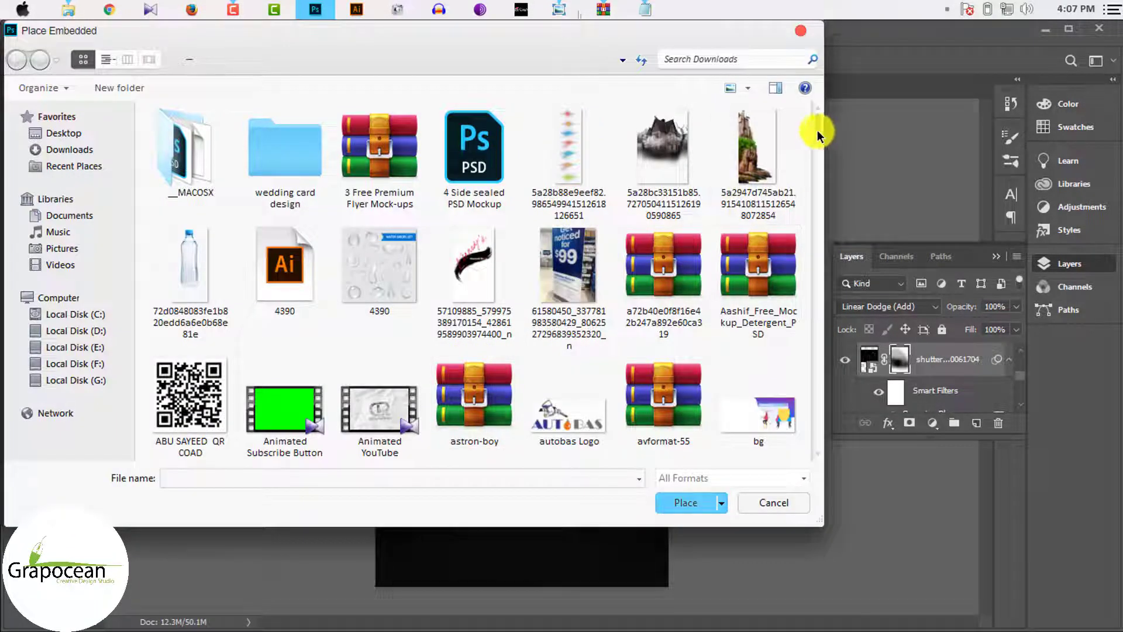
left_click_drag(818, 135, 820, 241)
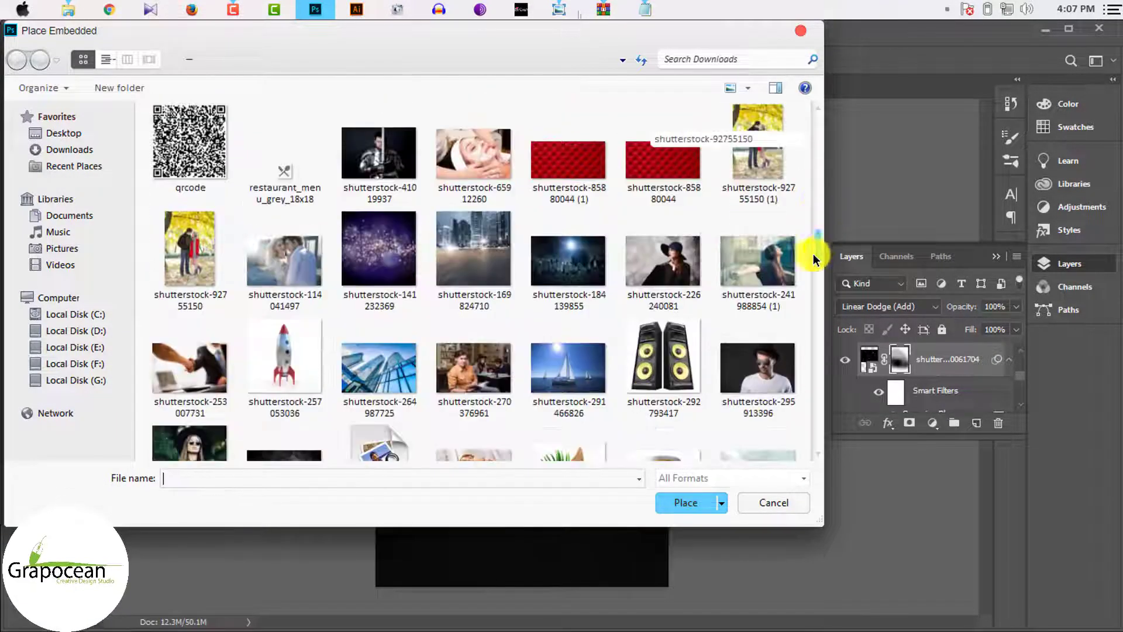
scroll(812, 259, "down", 3)
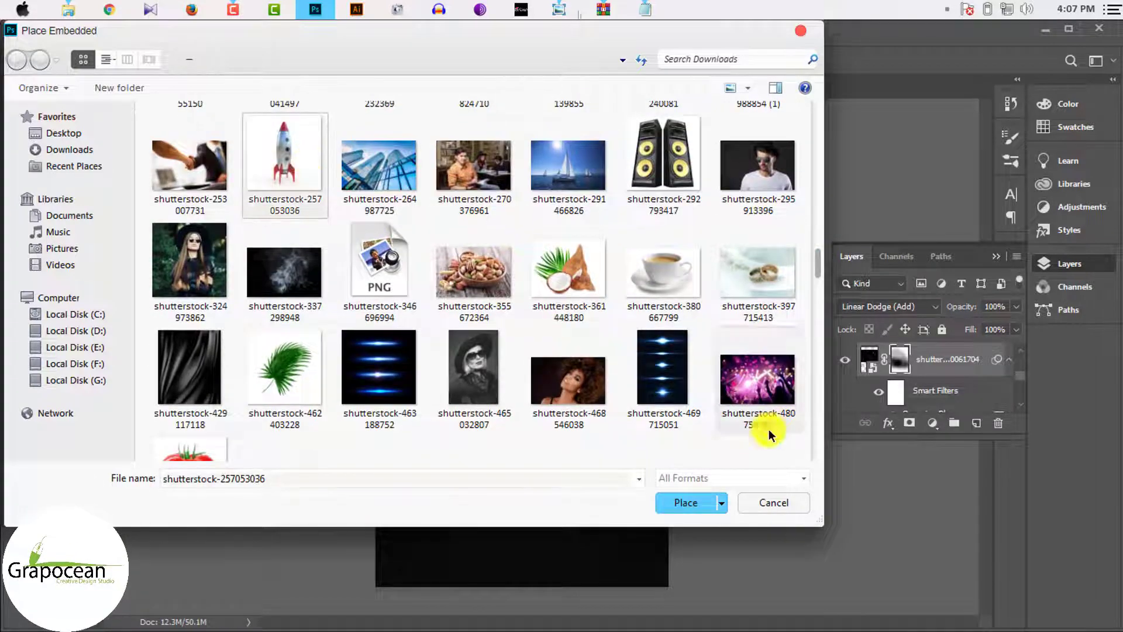
left_click(686, 503)
key("Return")
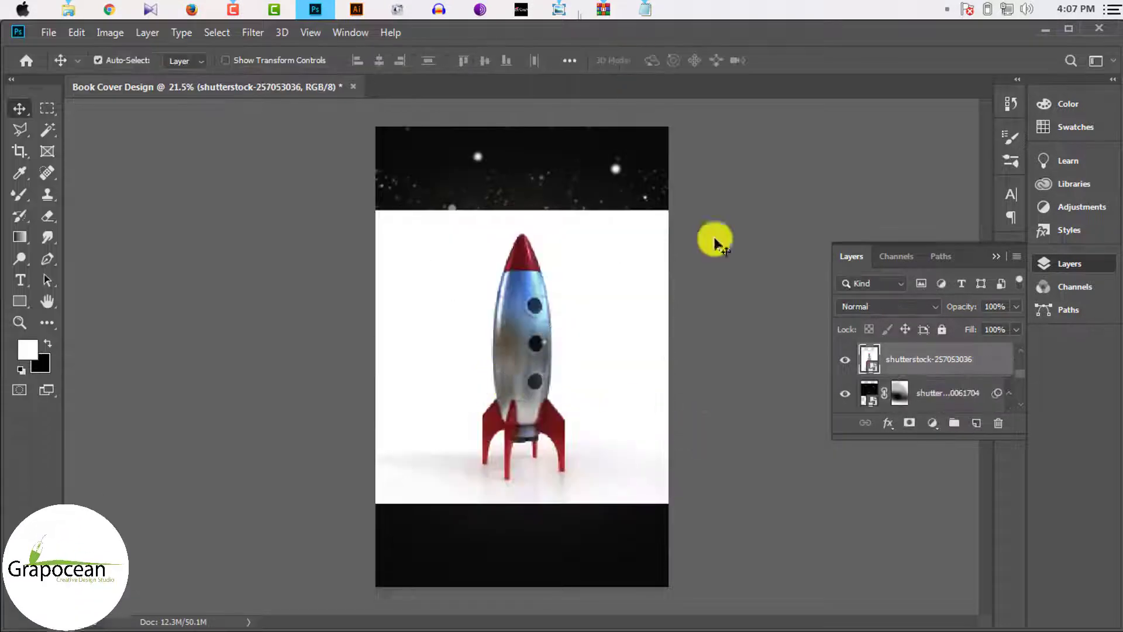
scroll(559, 417, "up", 3)
scroll(559, 416, "down", 3)
left_click(49, 131)
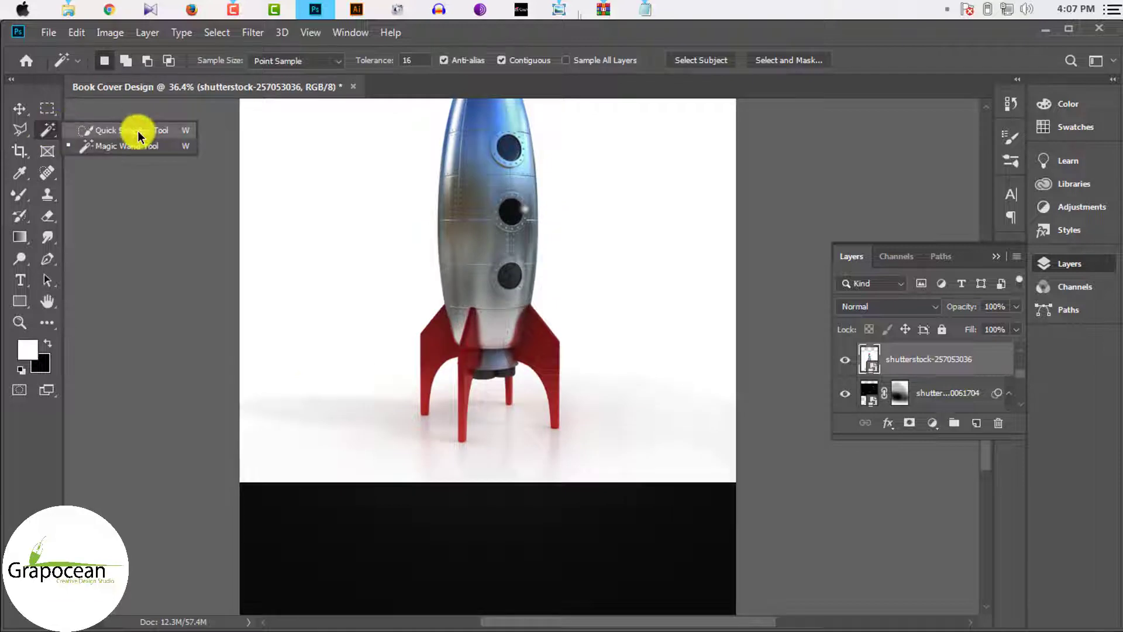
- Select the white background around the rocket using Quick Selection and Magic Wand
left_click(138, 131)
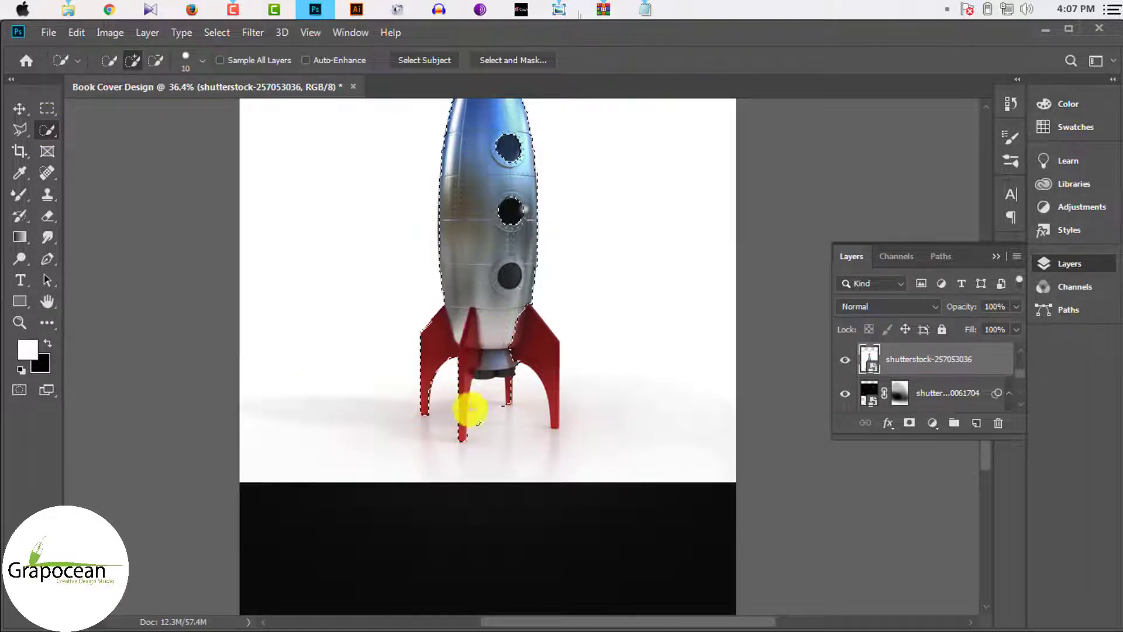
scroll(515, 421, "up", 3)
scroll(481, 421, "up", 3)
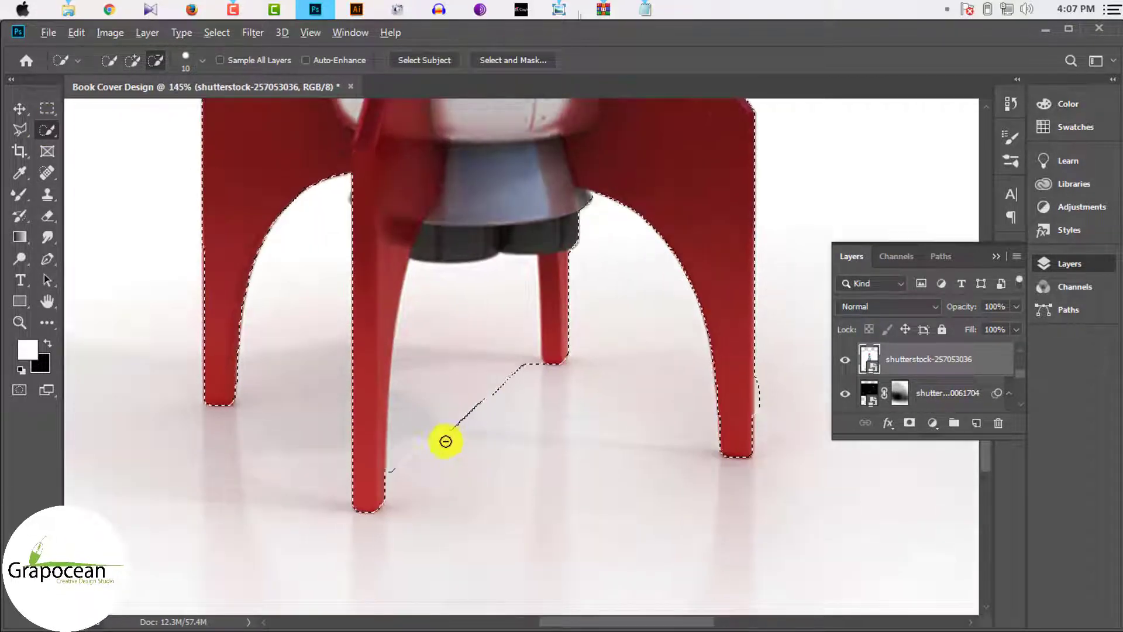
left_click_drag(418, 268, 406, 466)
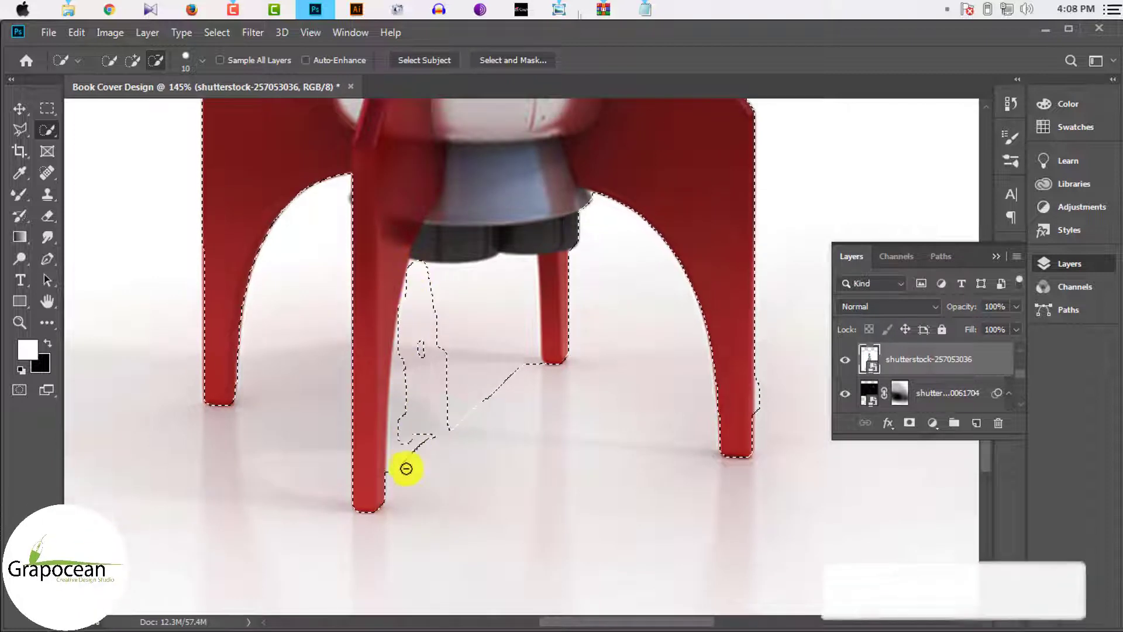
right_click(47, 130)
left_click(106, 145)
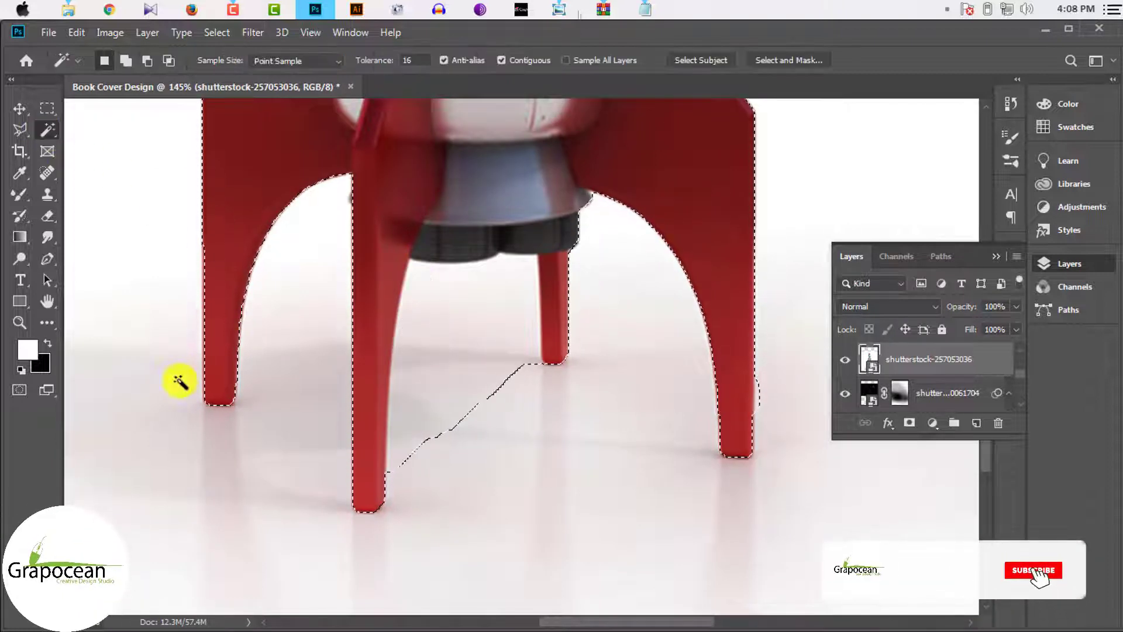
left_click(321, 283)
scroll(427, 331, "down", 4)
scroll(440, 337, "down", 3)
left_click(524, 261)
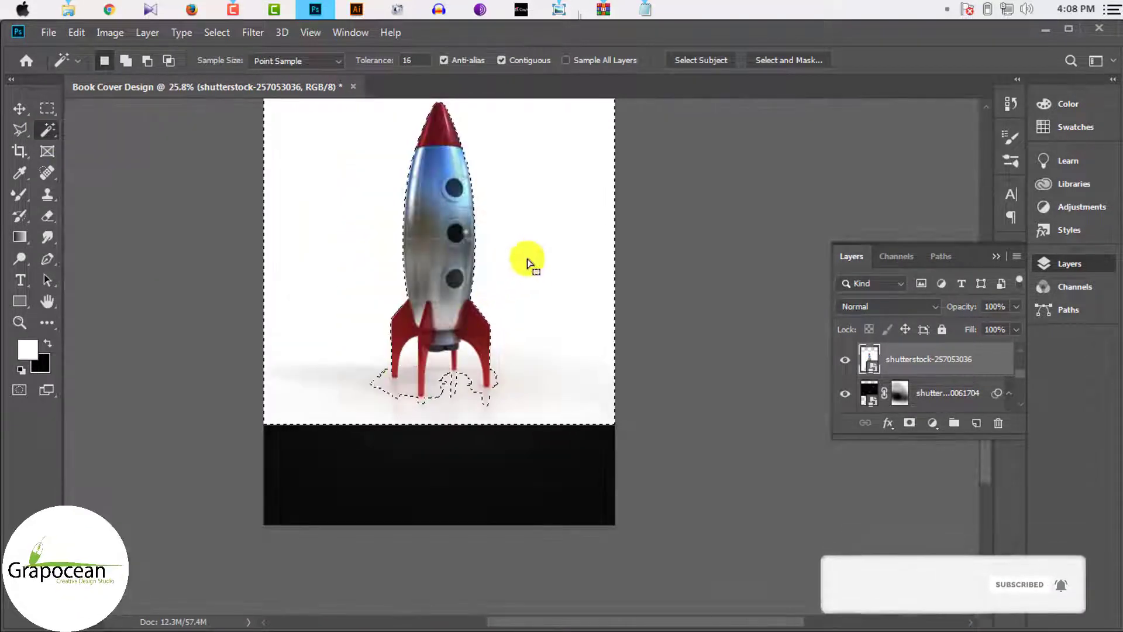
scroll(467, 196, "up", 2)
scroll(516, 295, "up", 1)
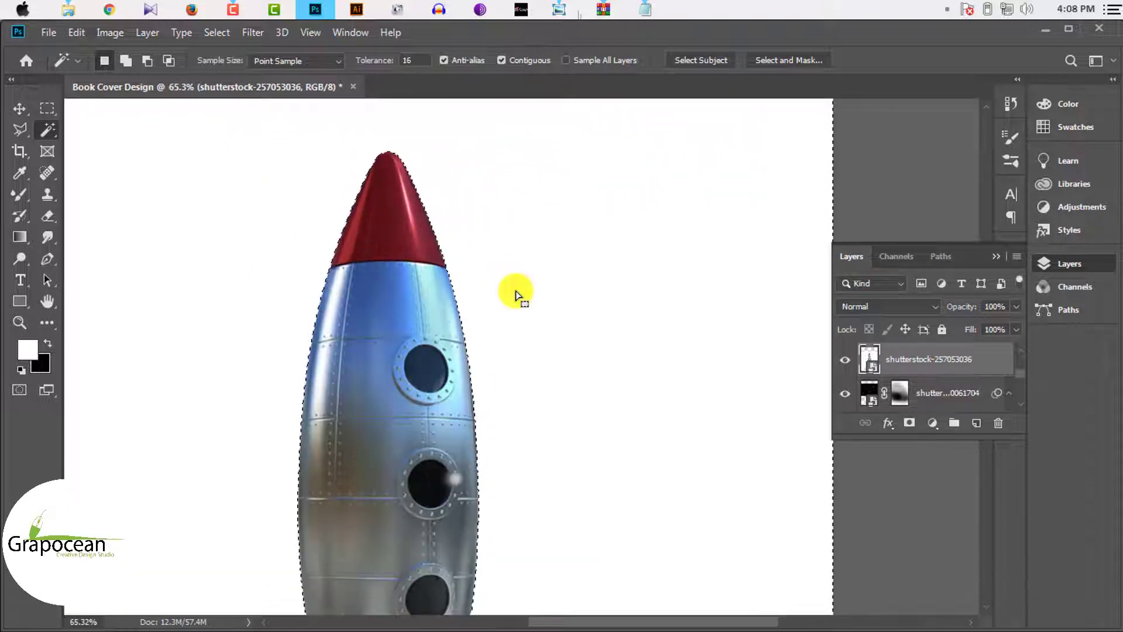
- Add a layer mask from the selection that hides the rocket's white background
left_click(908, 422)
key("ctrl+i")
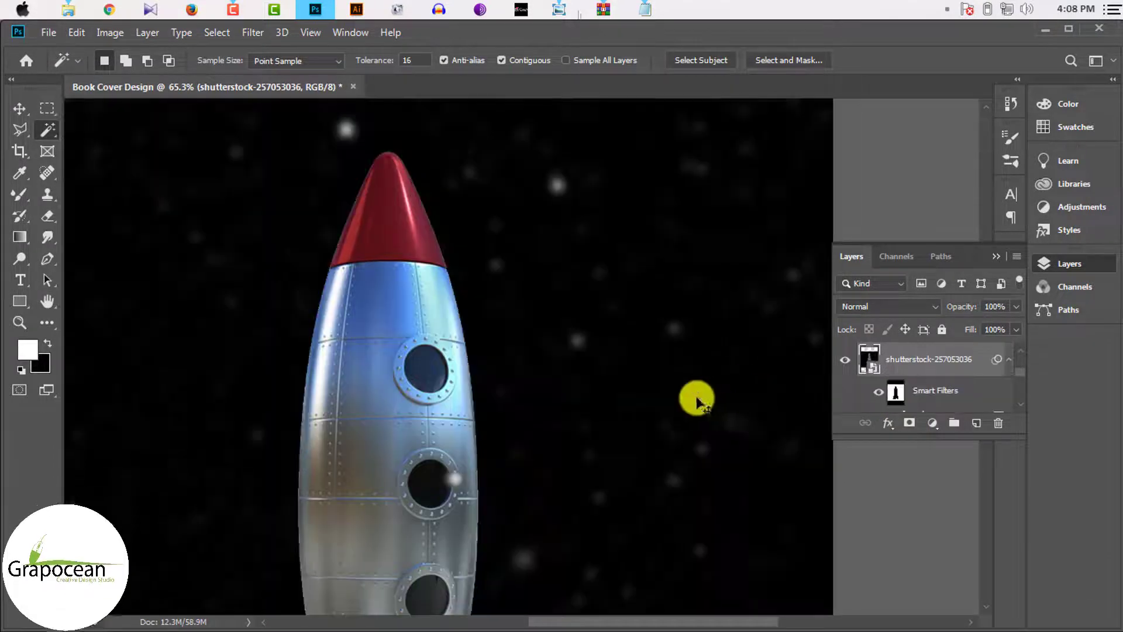
scroll(601, 402, "down", 5)
key("ctrl+z")
key("ctrl+z")
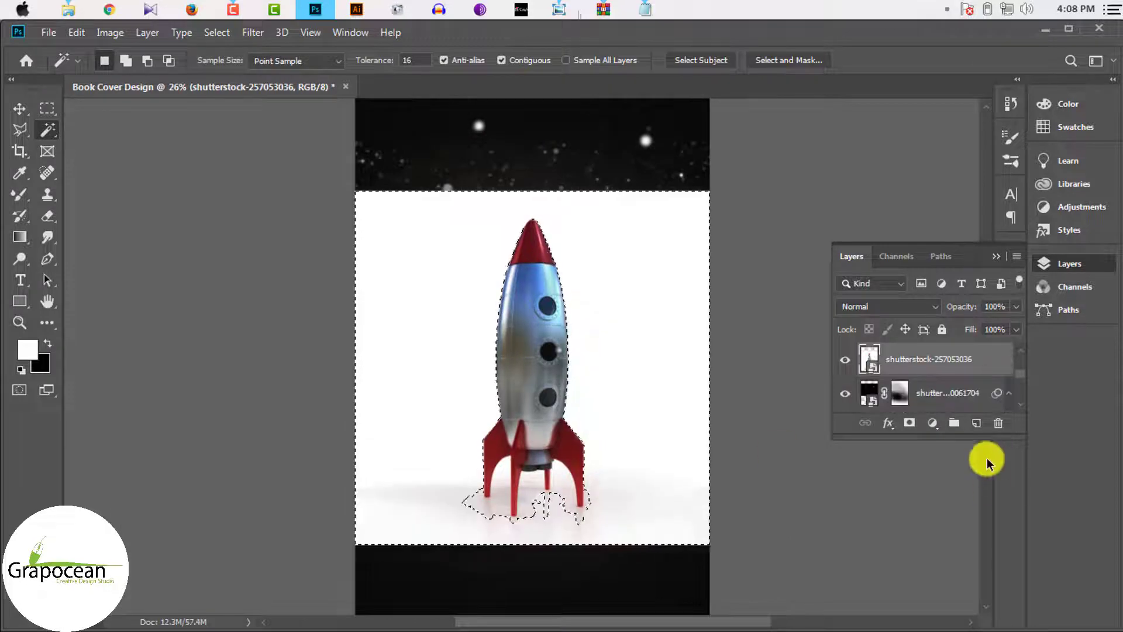
left_click(909, 422)
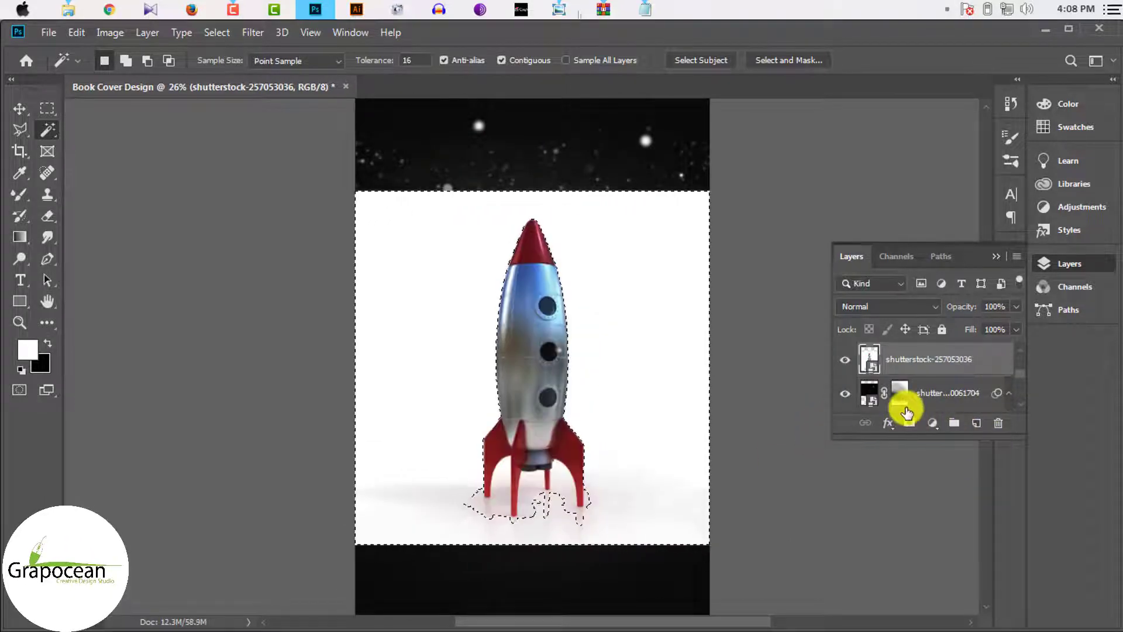
left_click(908, 421)
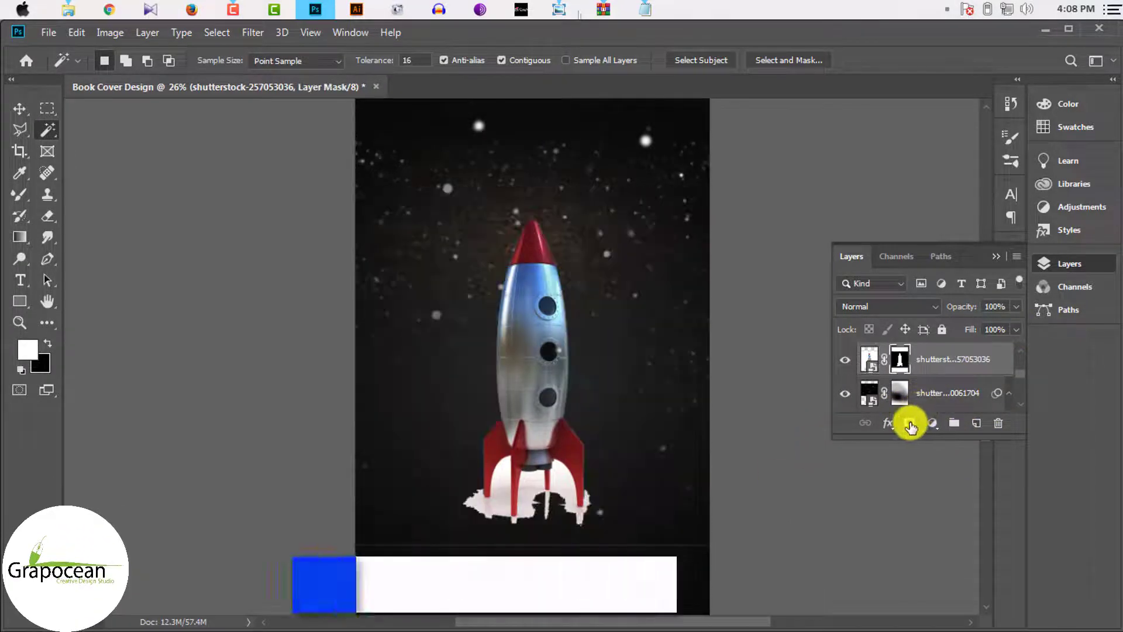
scroll(503, 526, "up", 2)
scroll(521, 476, "up", 4)
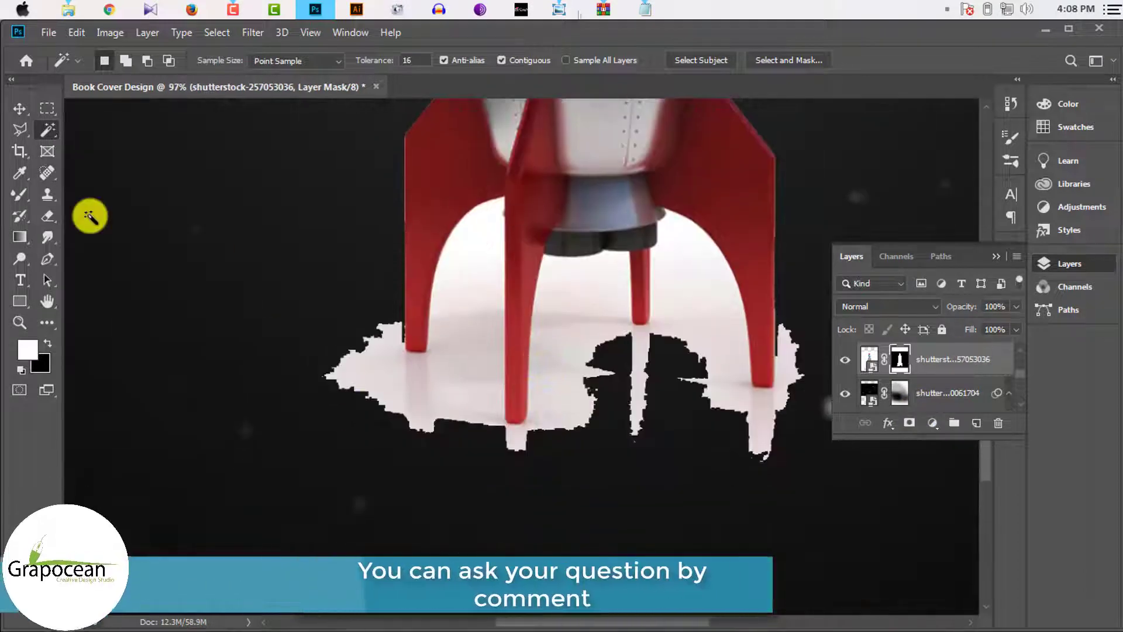
key("p")
scroll(530, 190, "up", 5)
- Start a pen path along the rocket leg's bottom and continue it under the nozzle
left_click(529, 191)
scroll(544, 509, "down", 3)
left_click_drag(529, 531, 532, 555)
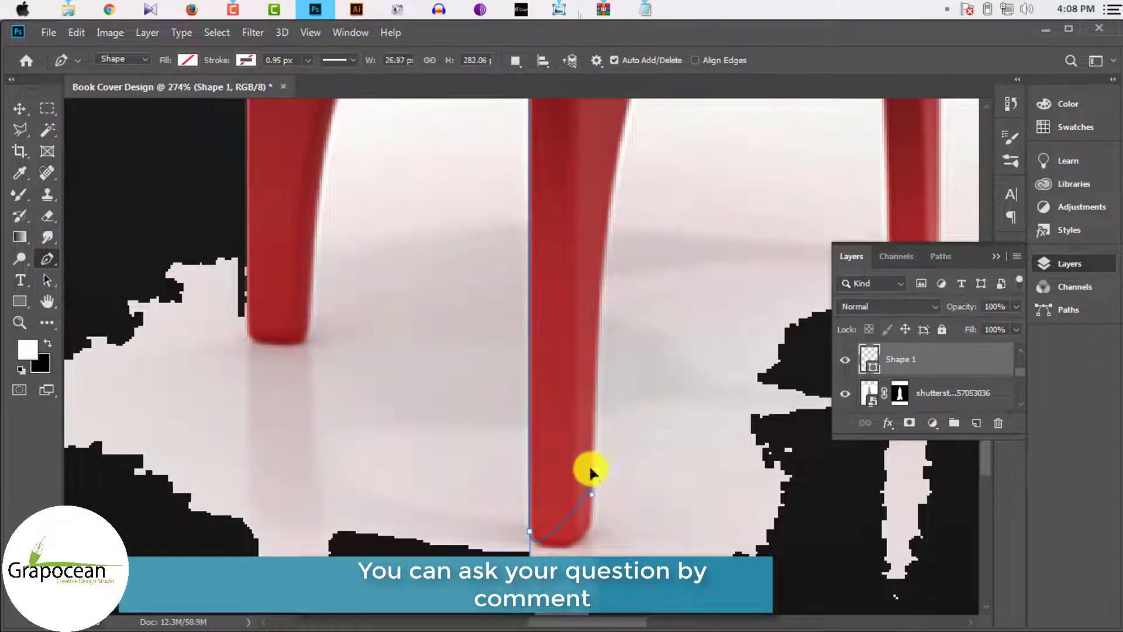
scroll(602, 527, "down", 5)
scroll(422, 256, "up", 4)
scroll(476, 296, "down", 3)
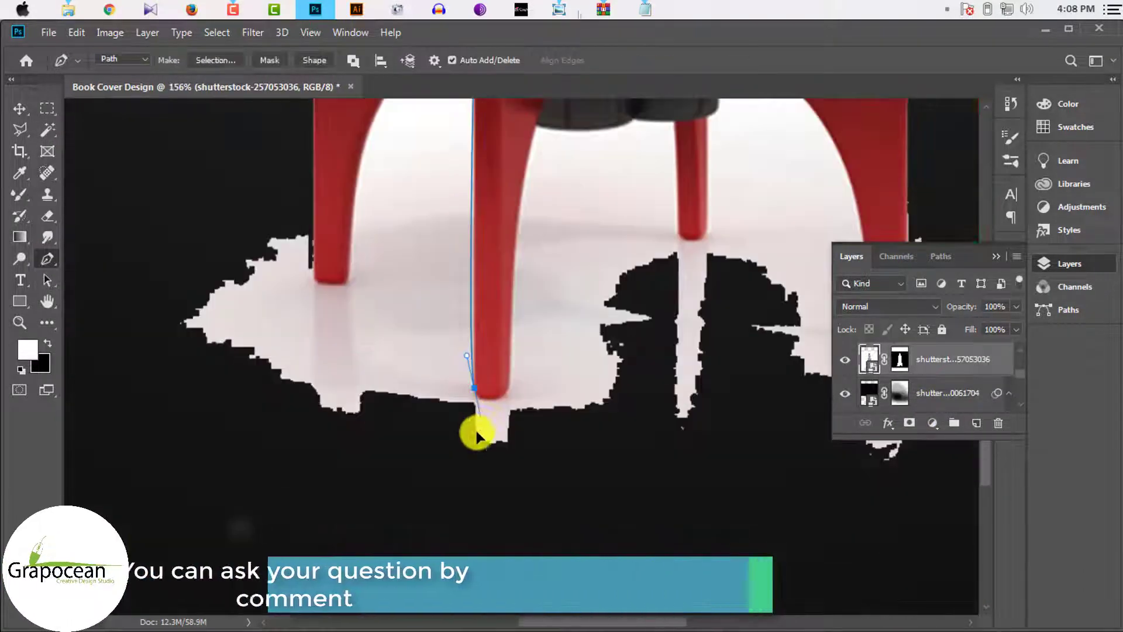
scroll(508, 389, "up", 3)
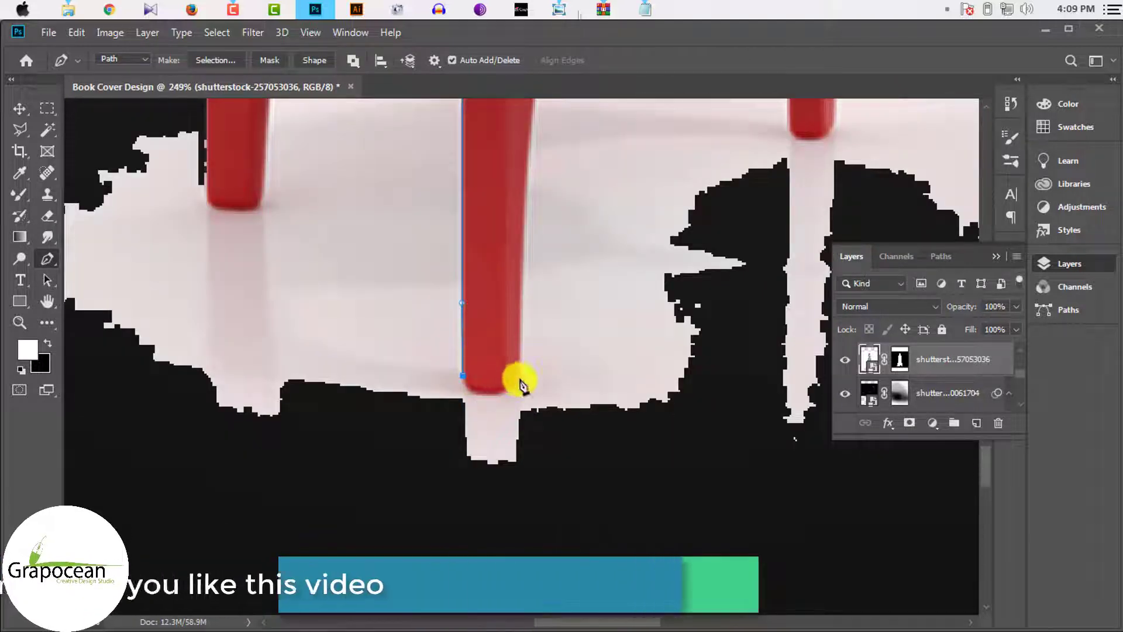
left_click_drag(514, 378, 546, 345)
scroll(544, 384, "down", 2)
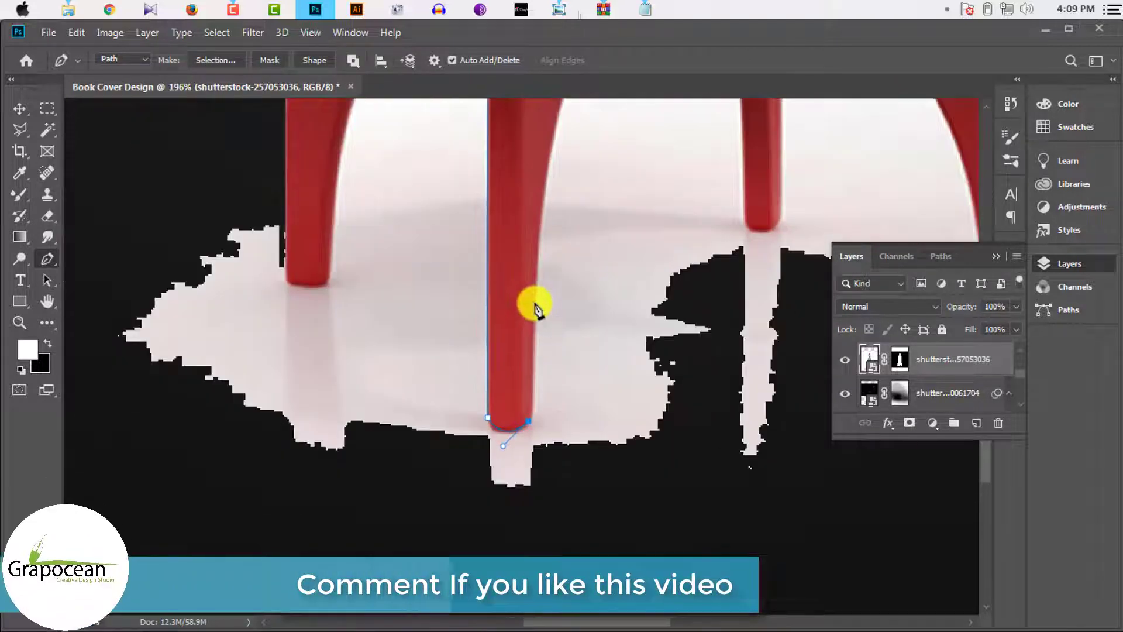
mouse_move(549, 160)
left_mouse_down()
mouse_move(509, 388)
mouse_move(588, 389)
left_mouse_up()
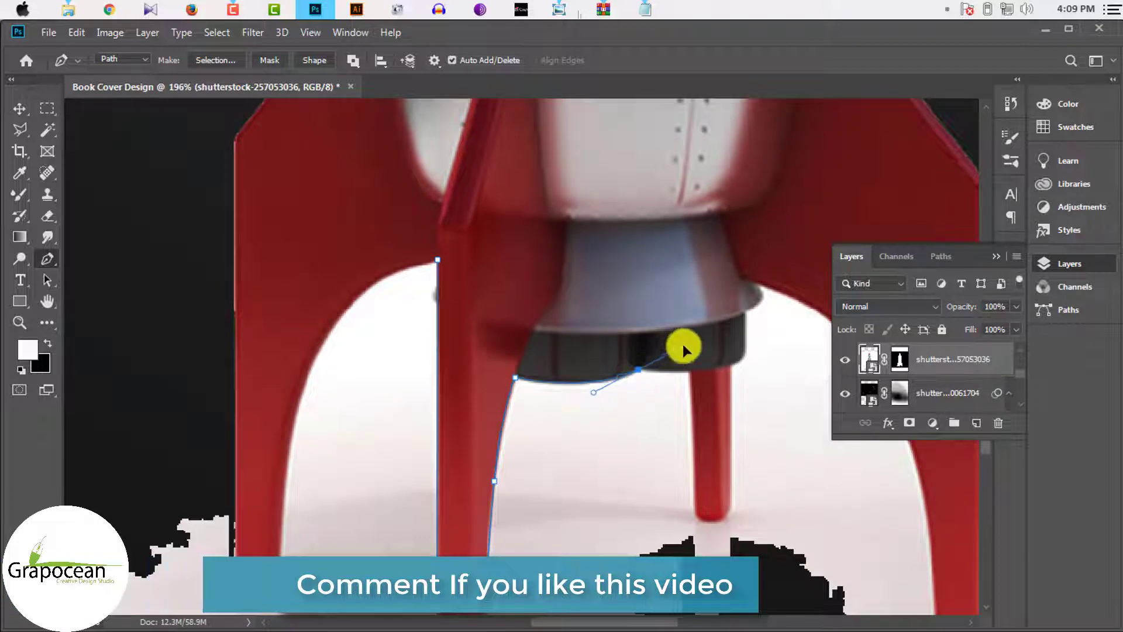
- Trace the path around the right leg and fin down to the right foot
left_click(690, 370)
scroll(695, 351, "down", 3)
left_click(688, 363)
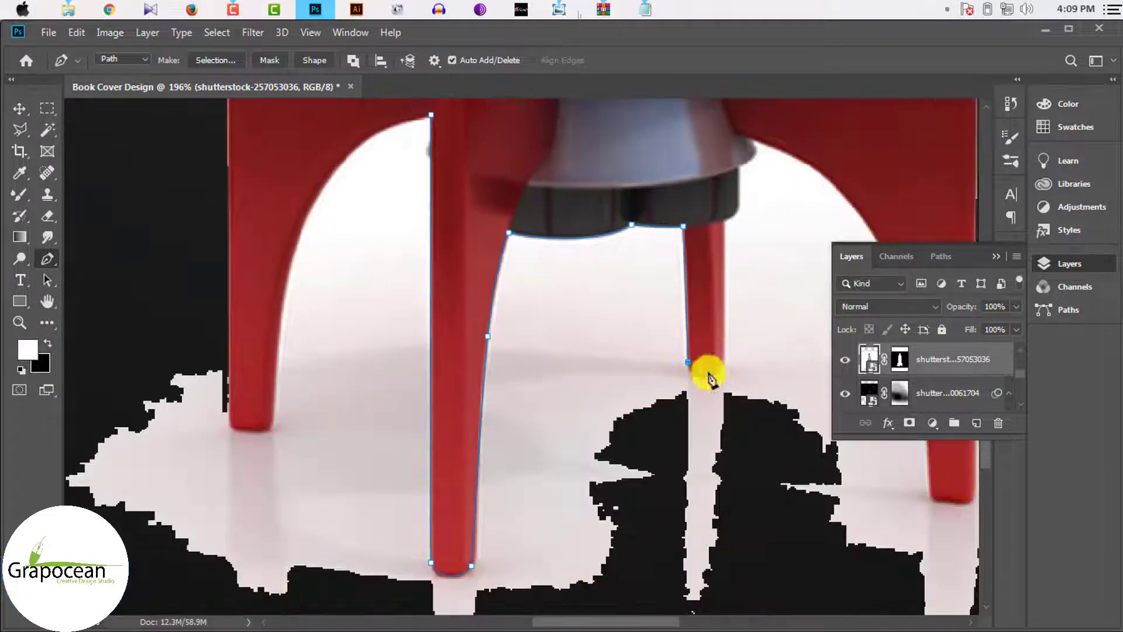
key("ctrl+z")
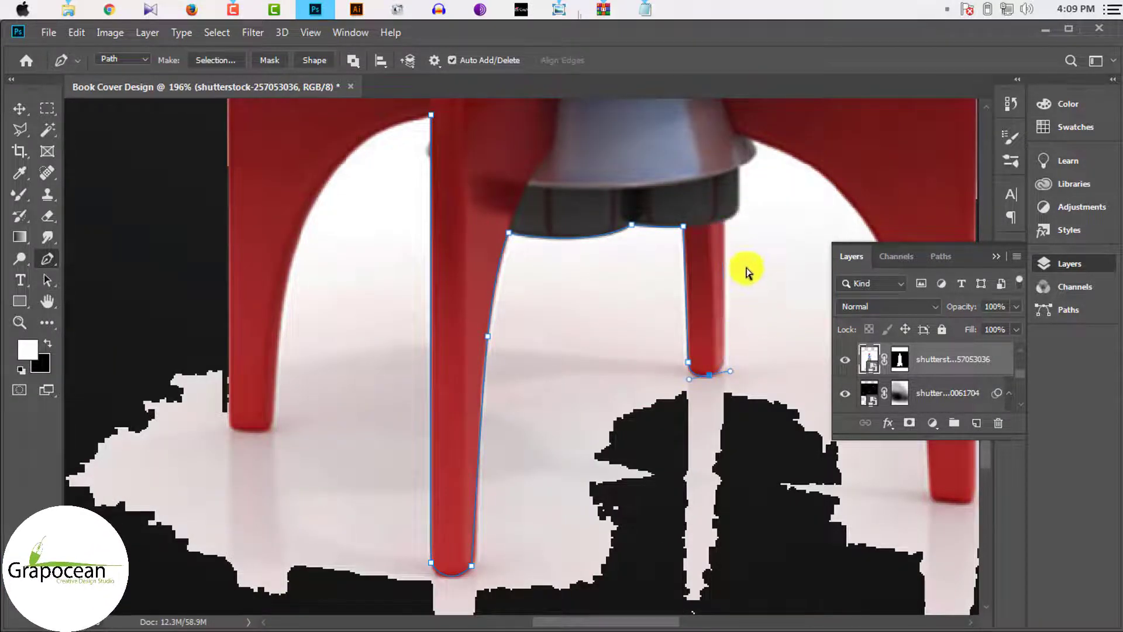
key("ctrl+z")
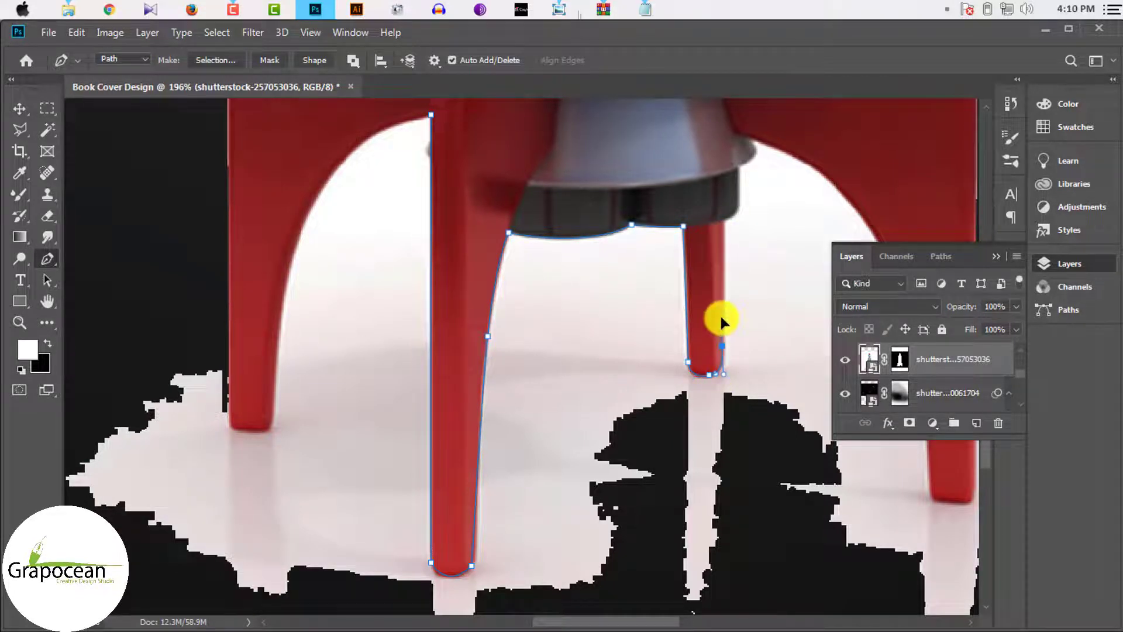
left_click_drag(721, 319, 726, 318)
left_click_drag(728, 231, 707, 324)
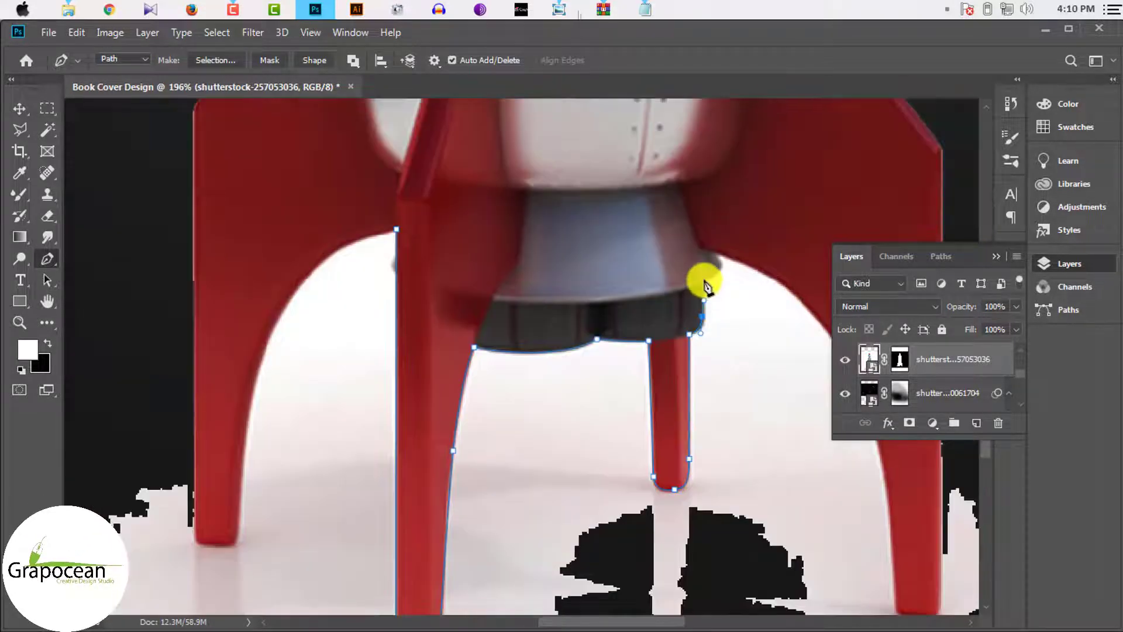
scroll(696, 263, "right", 5)
scroll(696, 264, "down", 3)
left_click(749, 536)
scroll(744, 316, "down", 3)
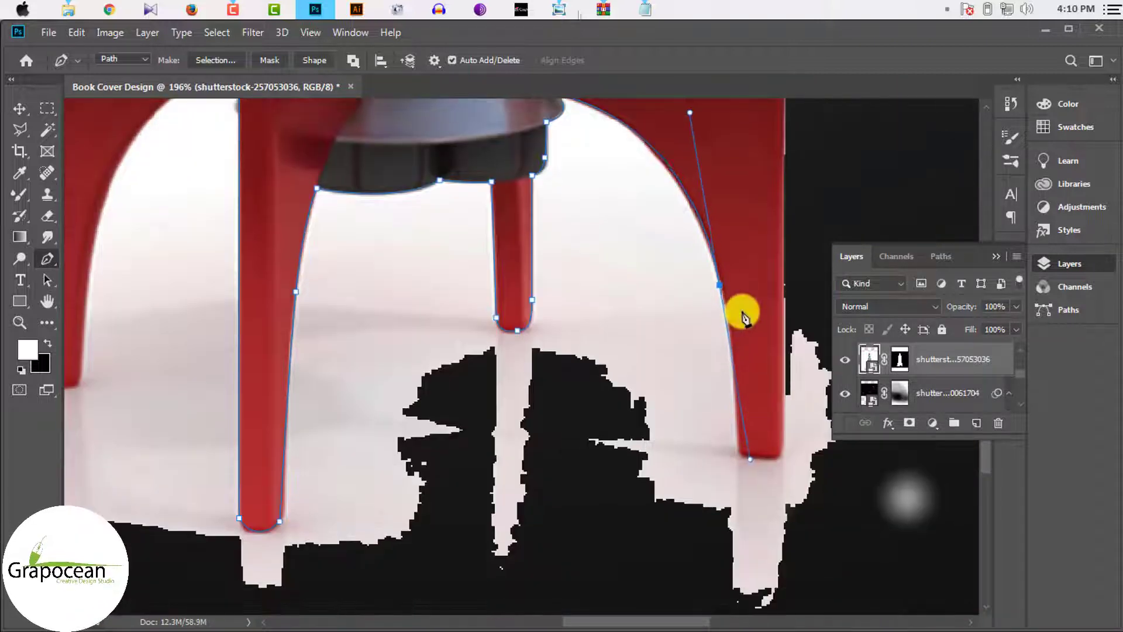
left_click(741, 436)
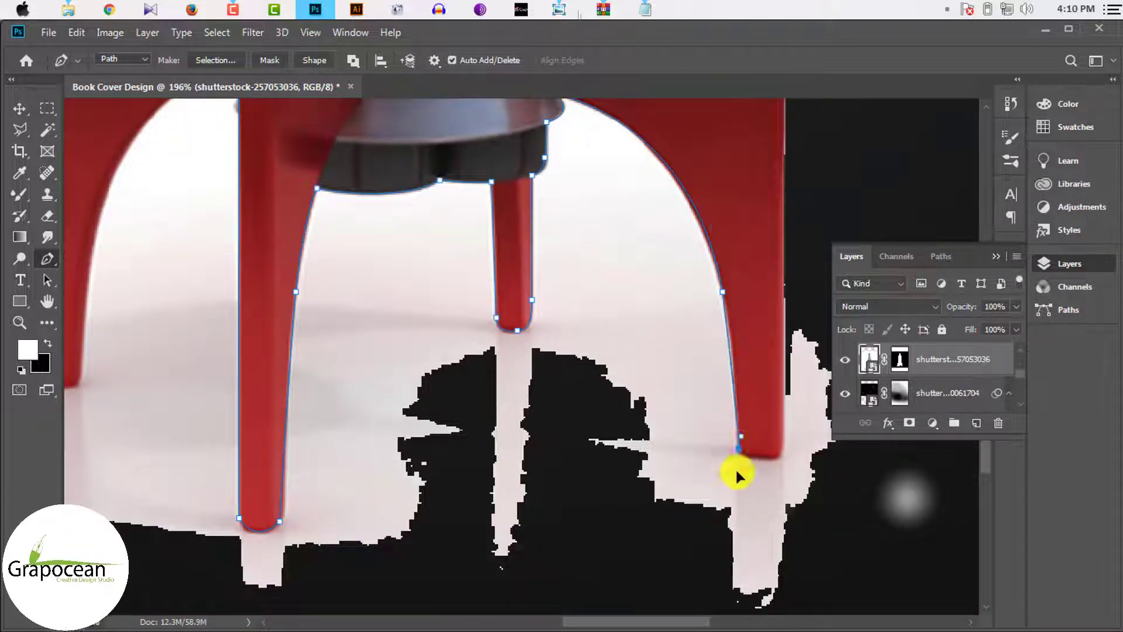
scroll(701, 397, "down", 5)
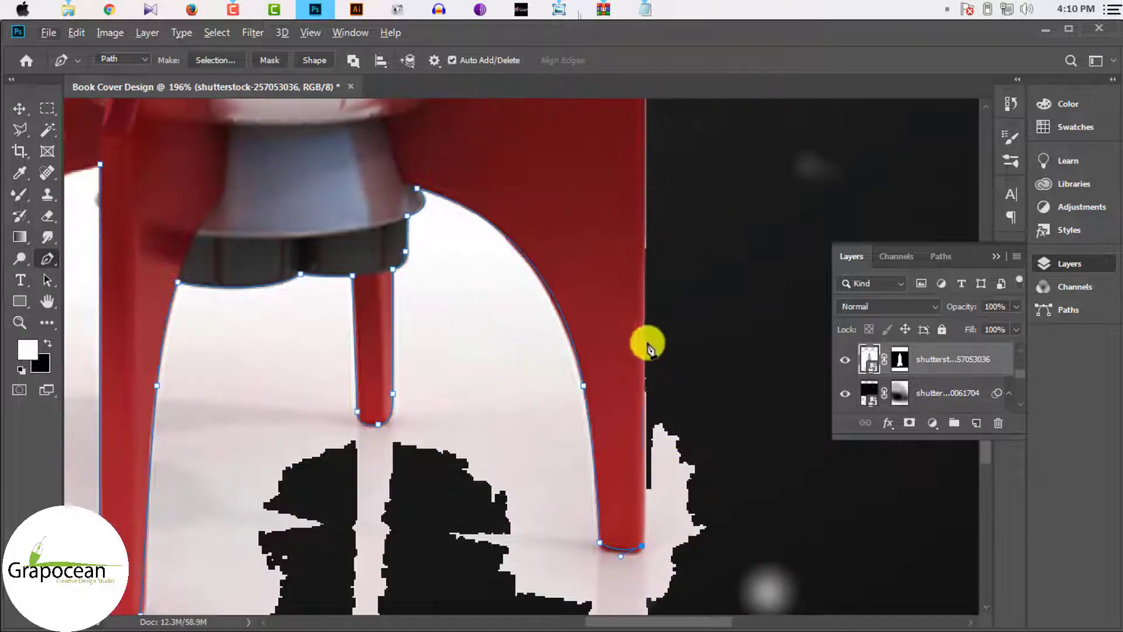
left_click_drag(725, 442, 692, 586)
- Finish the path along the other leg's inner edge and load it as a selection
left_click(331, 358)
scroll(330, 362, "up", 6)
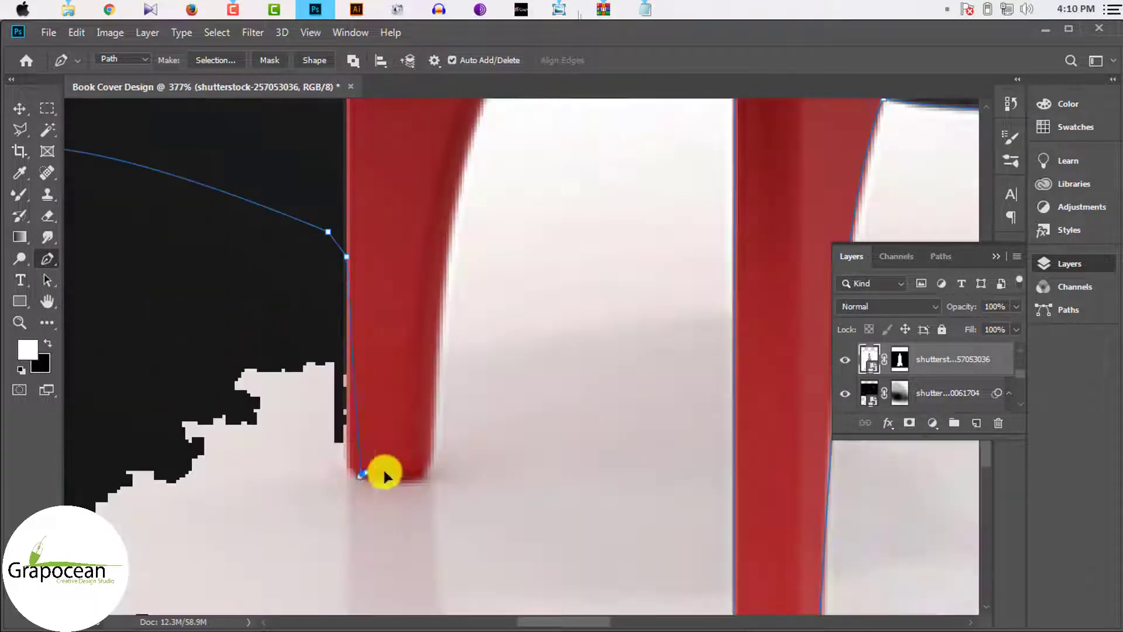
scroll(365, 462, "up", 3)
left_click_drag(387, 497, 430, 499)
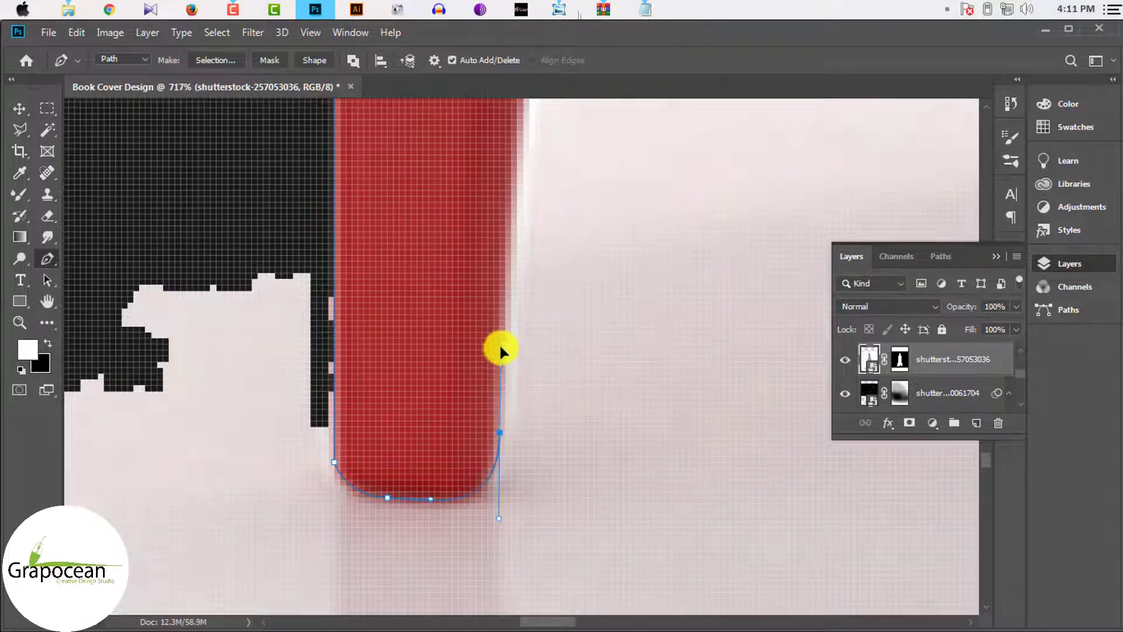
scroll(499, 350, "down", 2)
left_click_drag(477, 279, 543, 242)
scroll(562, 205, "down", 2)
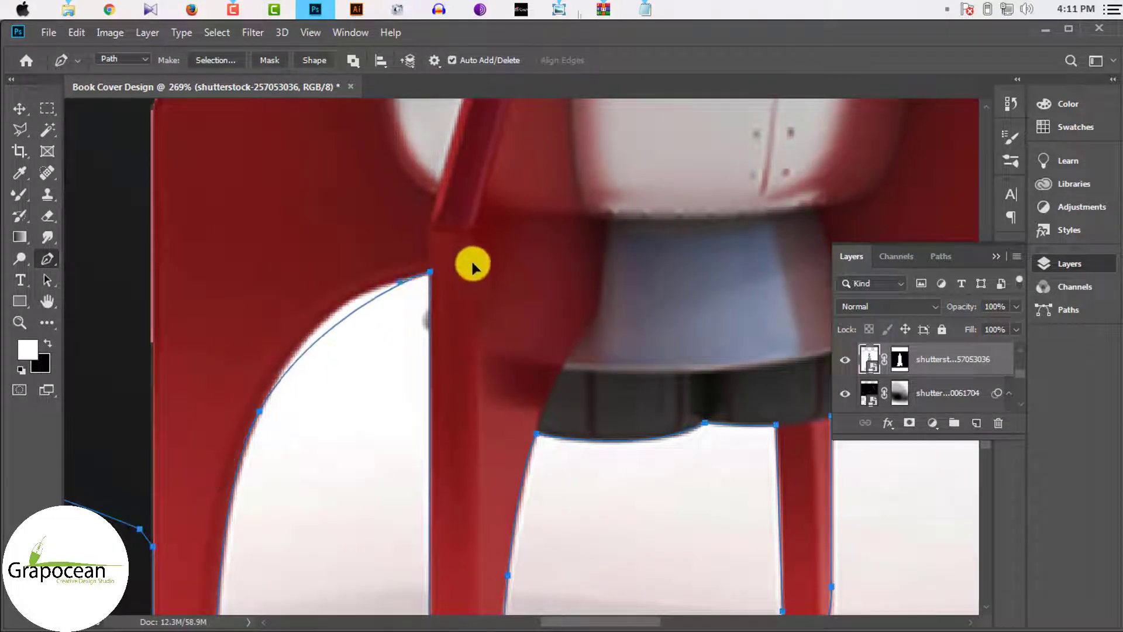
left_click_drag(473, 264, 520, 246)
scroll(479, 455, "down", 3)
scroll(479, 454, "down", 2)
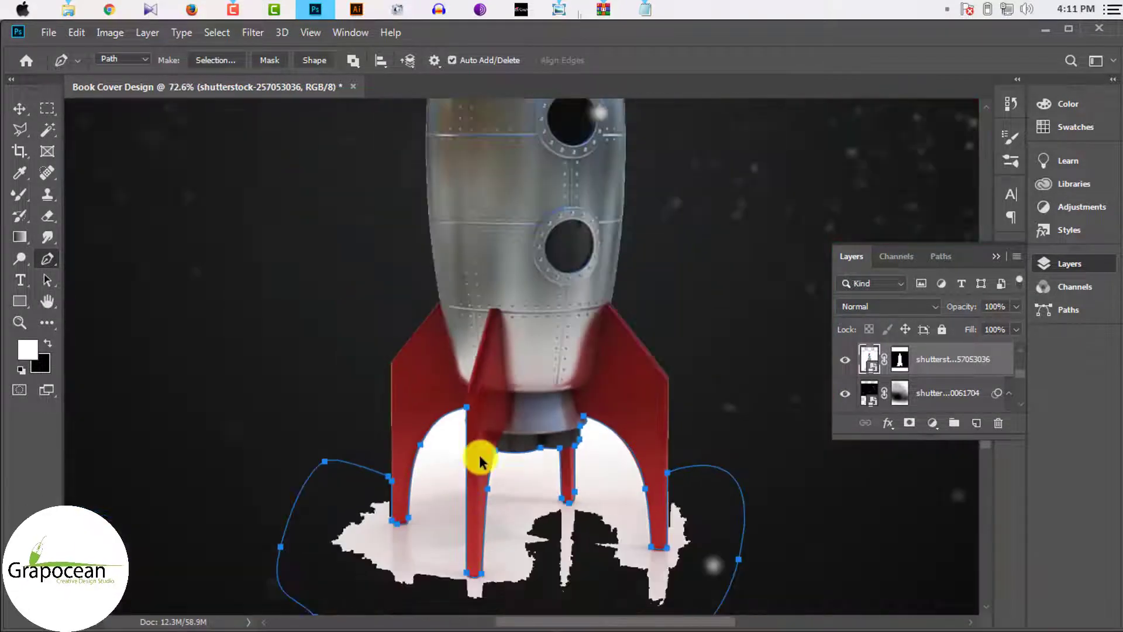
key("ctrl+Return")
- Attempt to delete the selection on the smart-object rocket layer and dismiss the errors
key("Delete")
left_click(541, 261)
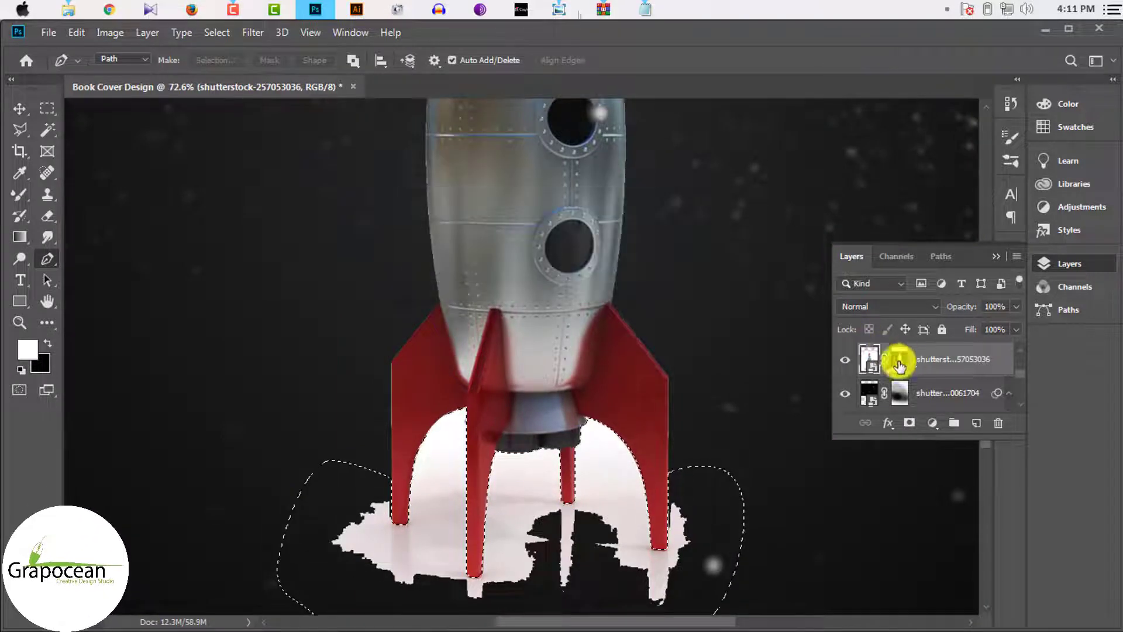
key("Delete")
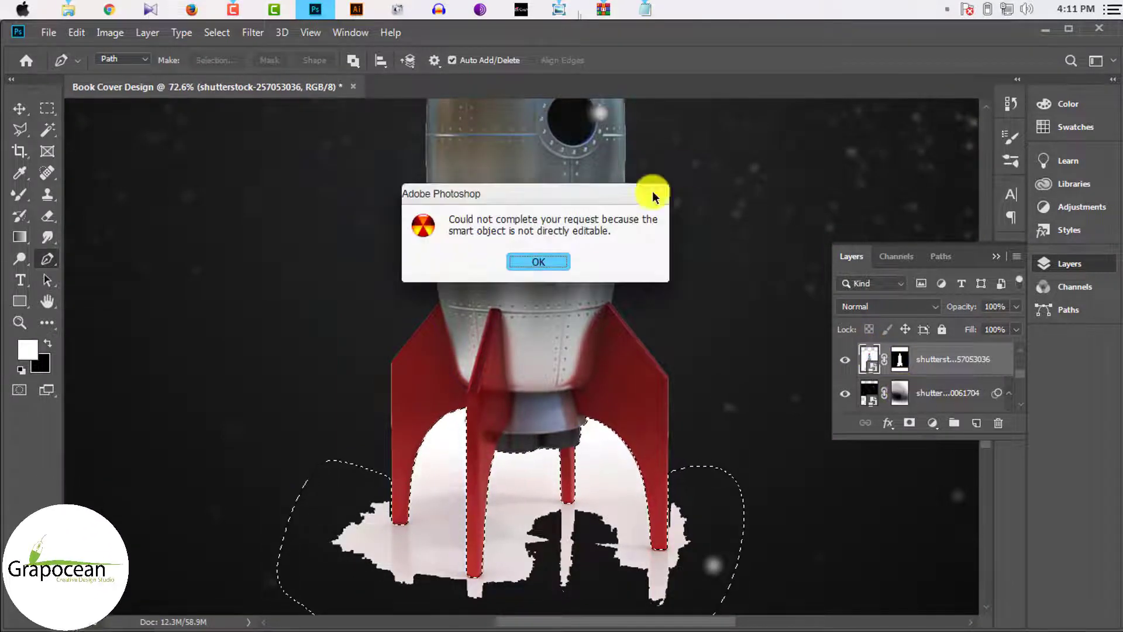
key("Return")
left_click(866, 393)
scroll(719, 511, "down", 1)
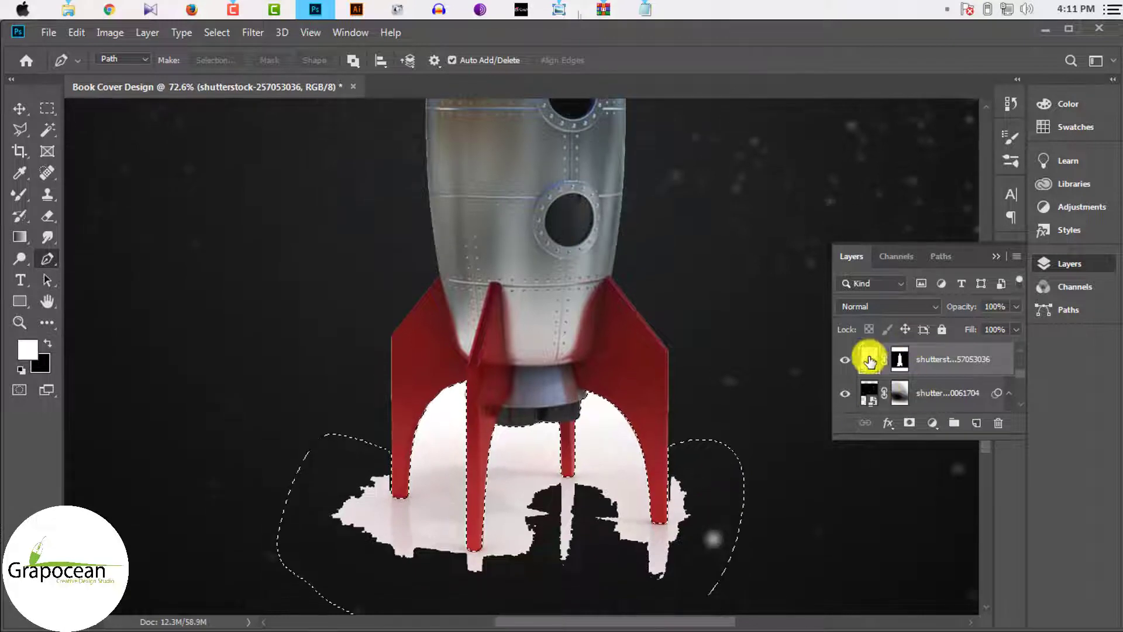
right_click(900, 364)
right_click(877, 349)
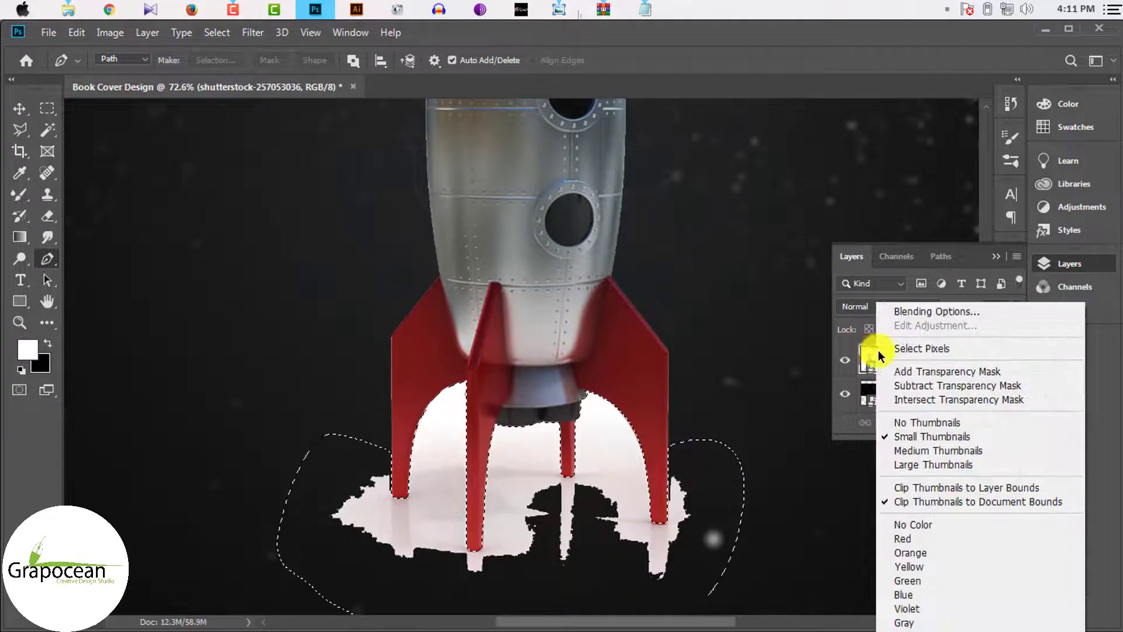
key("Escape")
right_click(928, 358)
key("Escape")
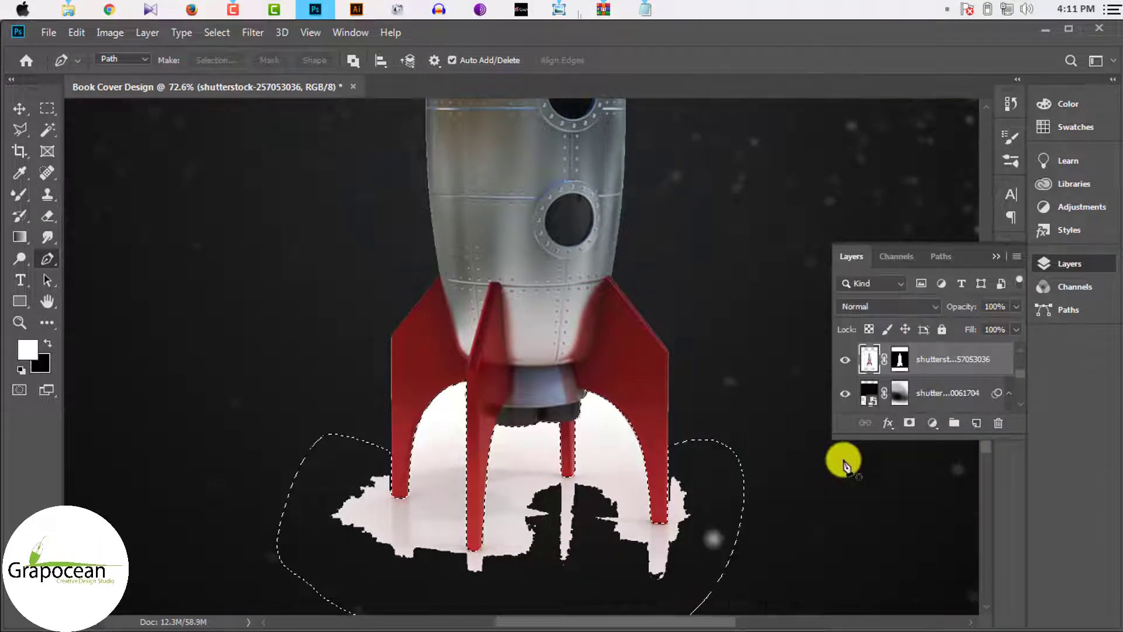
- Hide the white floor patch on the rocket's mask and deselect
key("Delete")
left_click(46, 108)
key("ctrl+d")
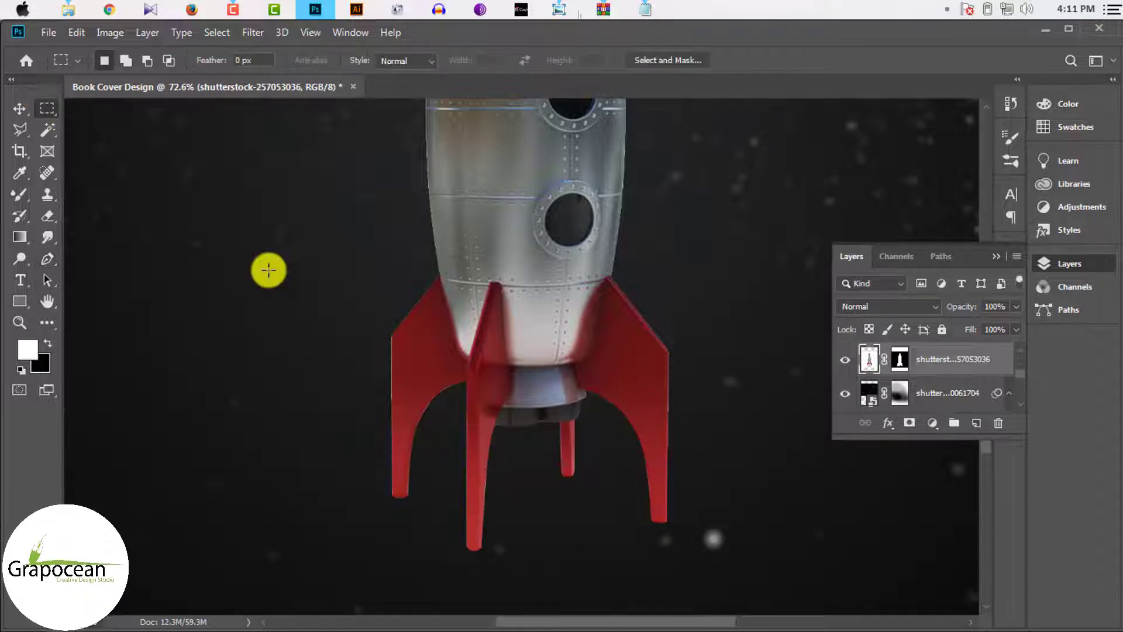
key("ctrl+0")
scroll(585, 421, "up", 2)
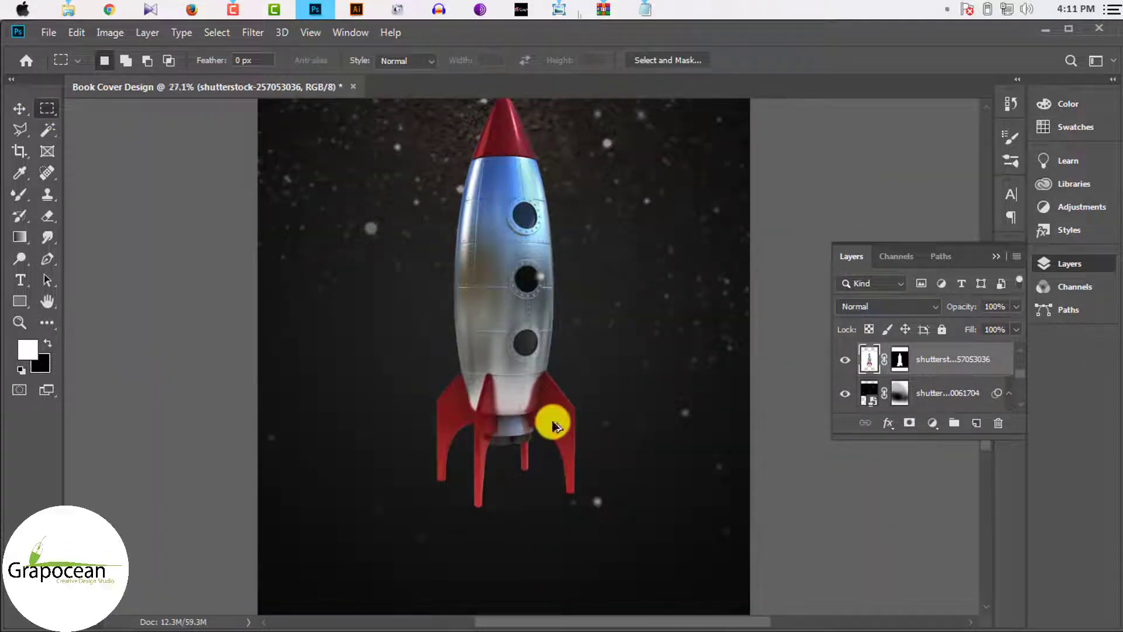
scroll(552, 426, "down", 3)
- Duplicate the starfield layer and shift the copy slightly
key("v")
left_click_drag(529, 340, 541, 315)
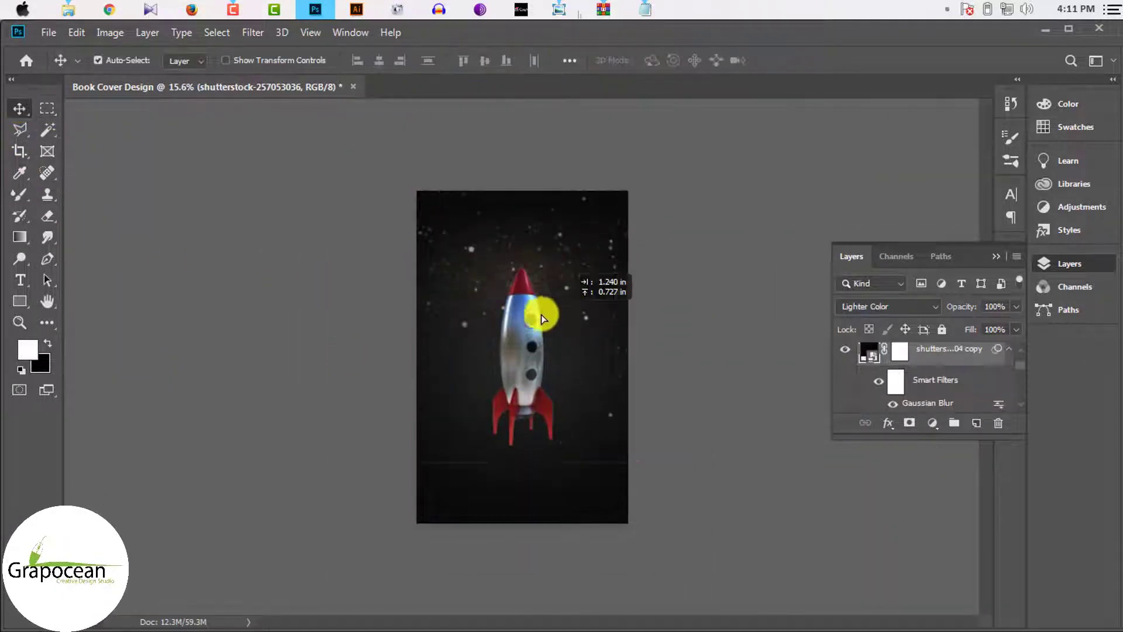
scroll(877, 380, "down", 3)
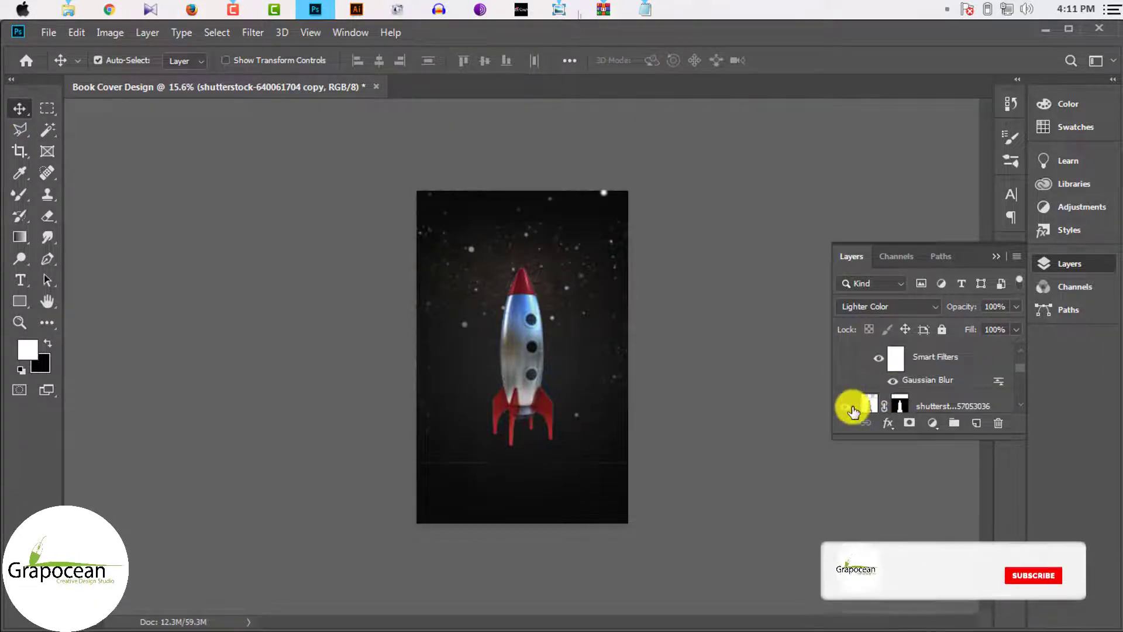
left_click(901, 406)
scroll(570, 471, "up", 2)
scroll(545, 556, "up", 1)
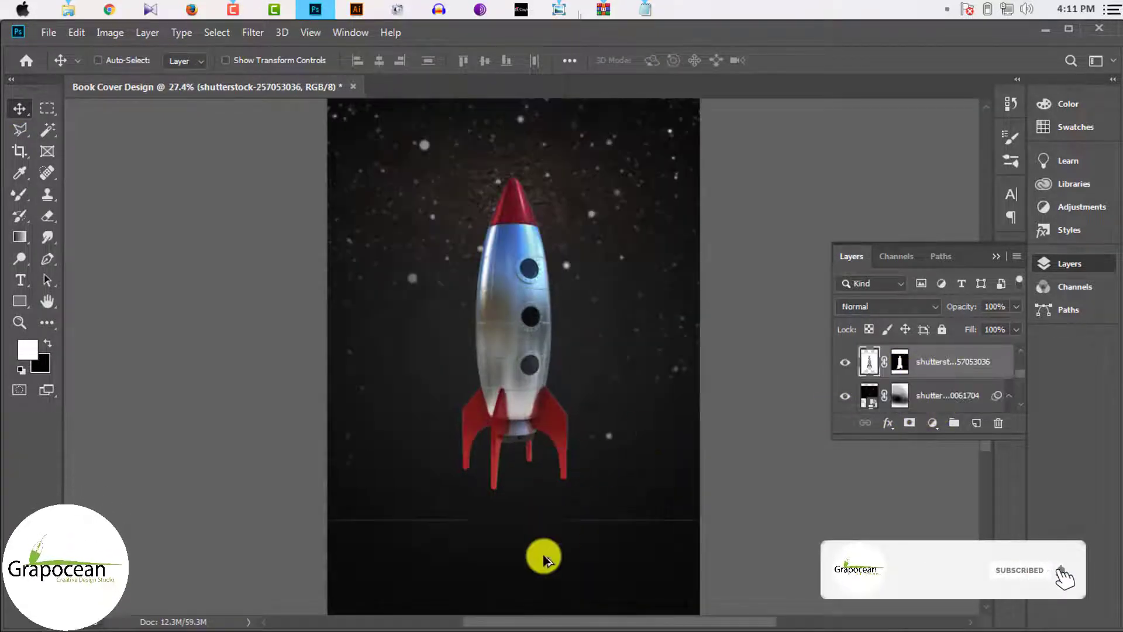
scroll(538, 468, "down", 4)
scroll(538, 468, "up", 3)
scroll(549, 526, "up", 2)
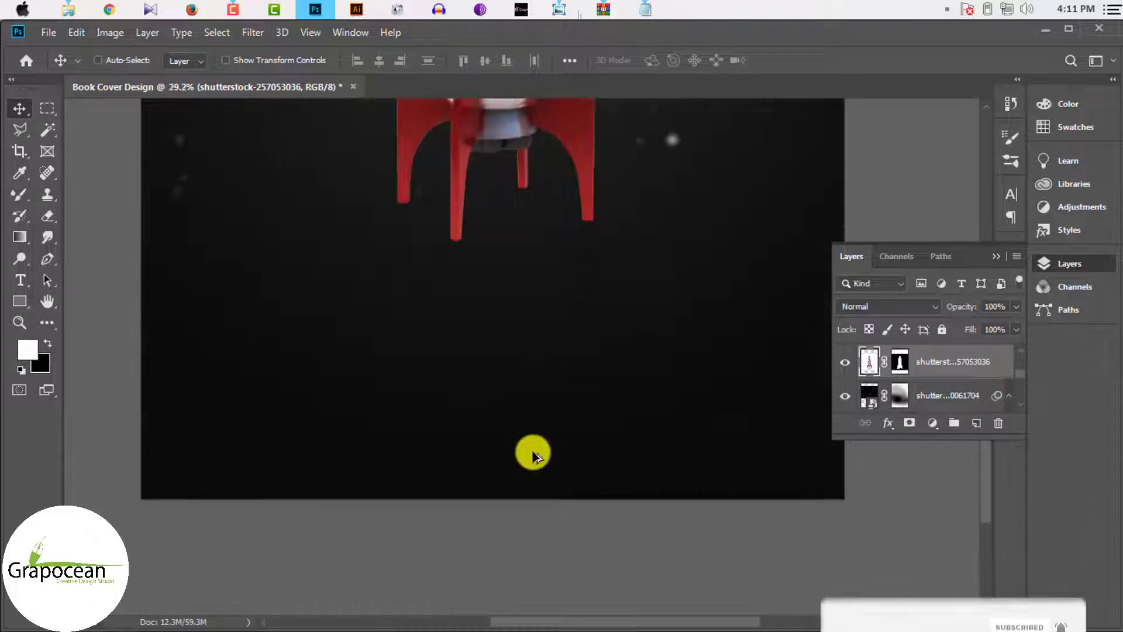
scroll(534, 452, "down", 4)
left_click(522, 368)
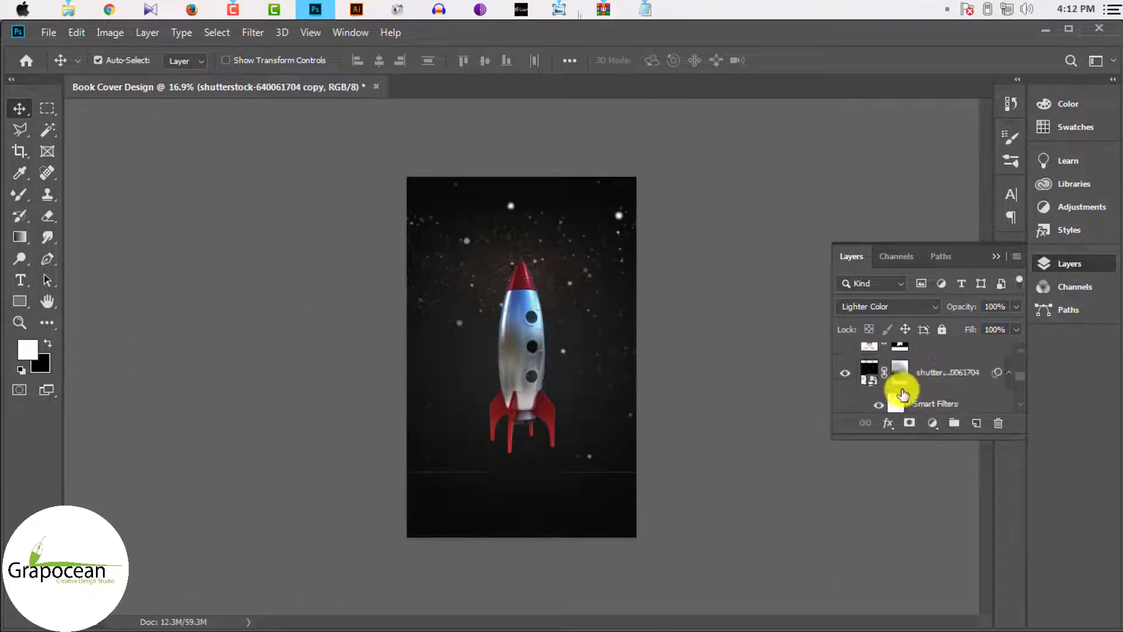
- Move the rocket layer above Brightness/Contrast 1 and apply its layer mask
left_click(934, 376)
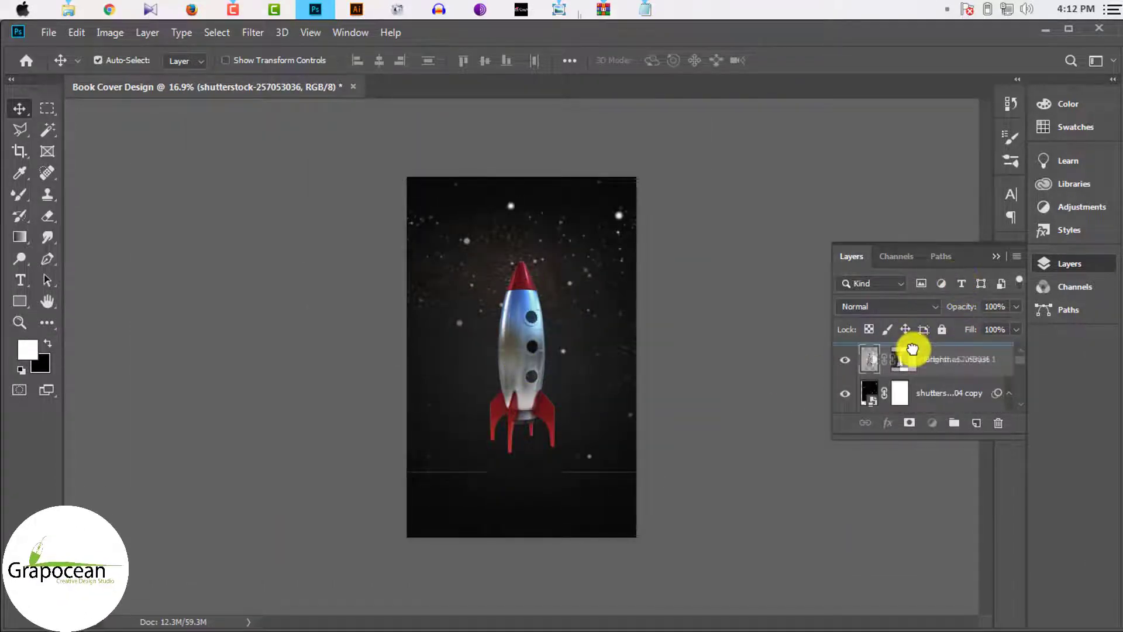
left_click_drag(913, 349, 912, 380)
scroll(534, 427, "up", 2)
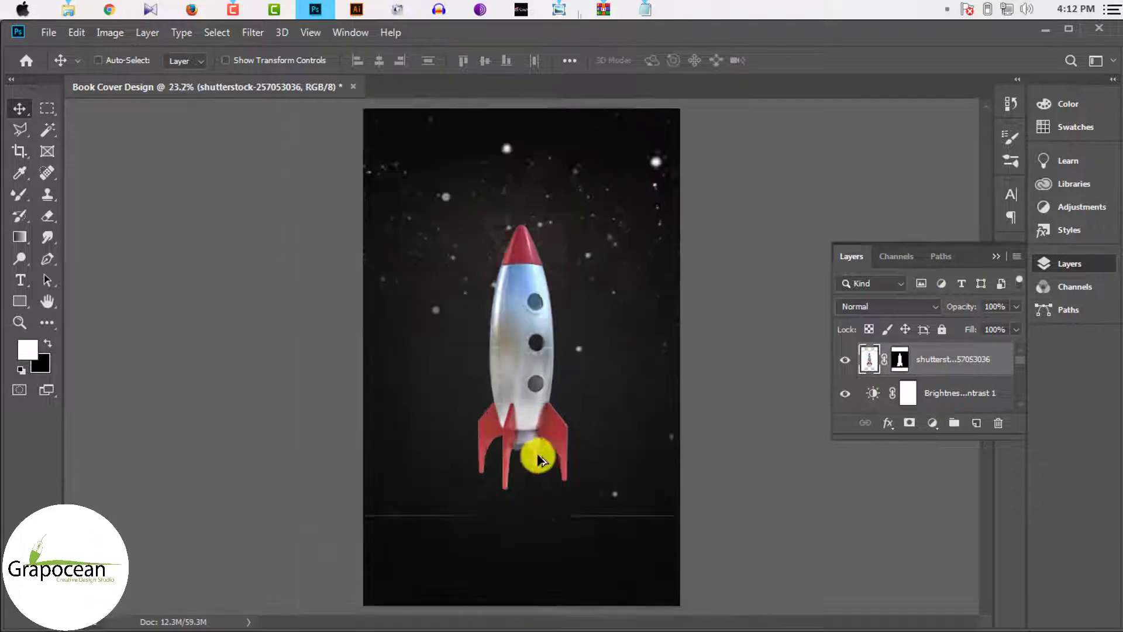
scroll(456, 479, "up", 5)
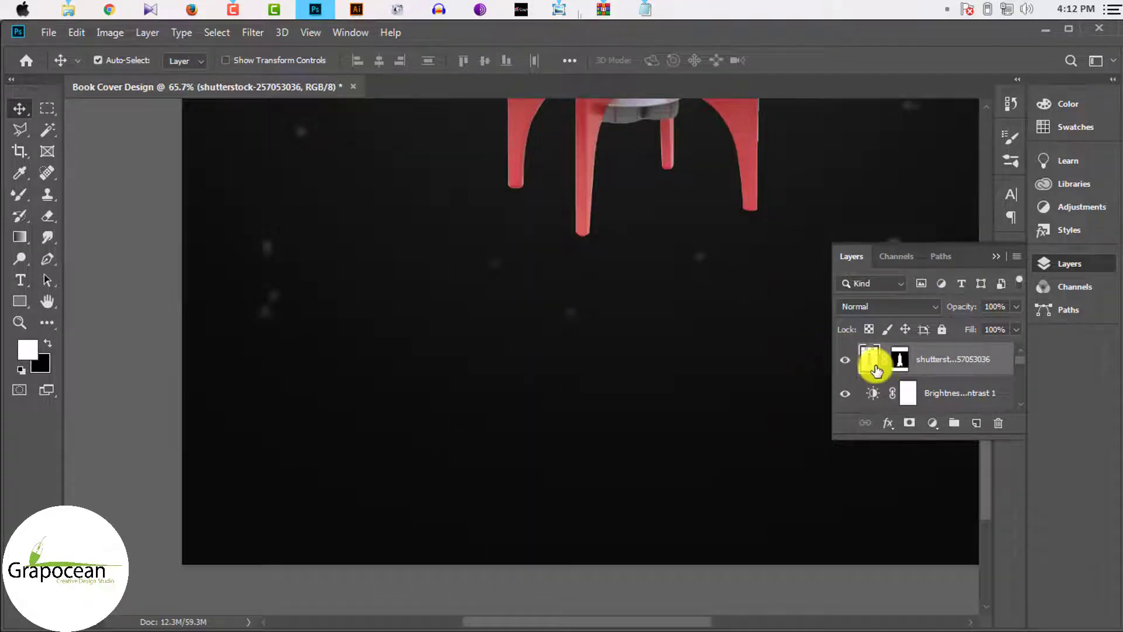
right_click(876, 368)
left_click(924, 395)
- Move the rocket down toward the centre of the cover
scroll(629, 316, "down", 2)
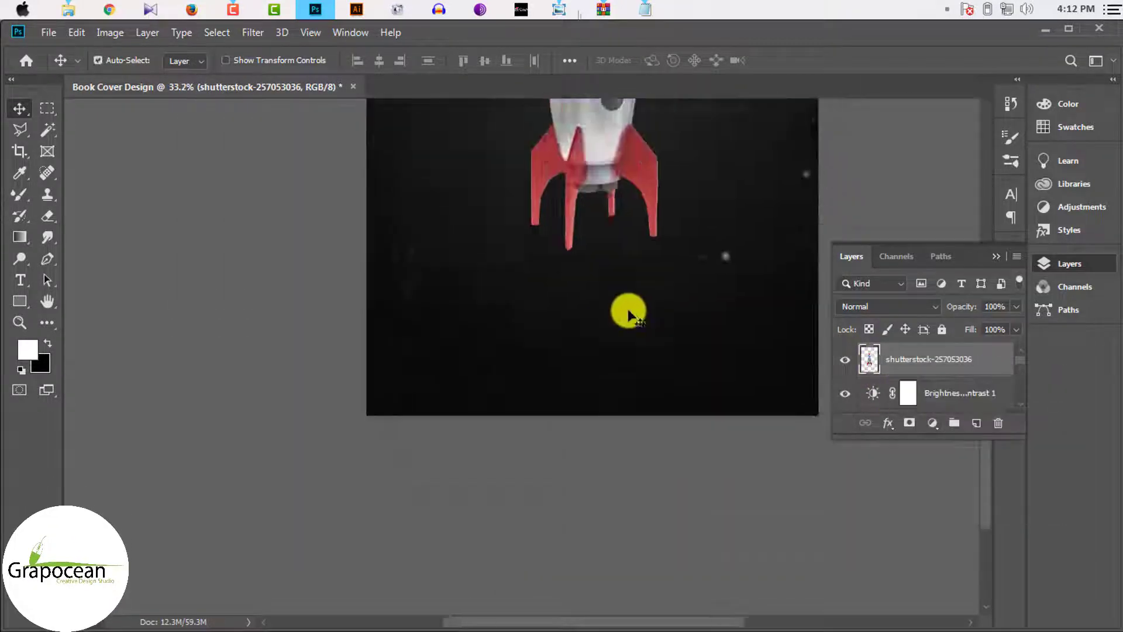
scroll(629, 316, "down", 1)
scroll(546, 454, "up", 3)
scroll(548, 459, "down", 3)
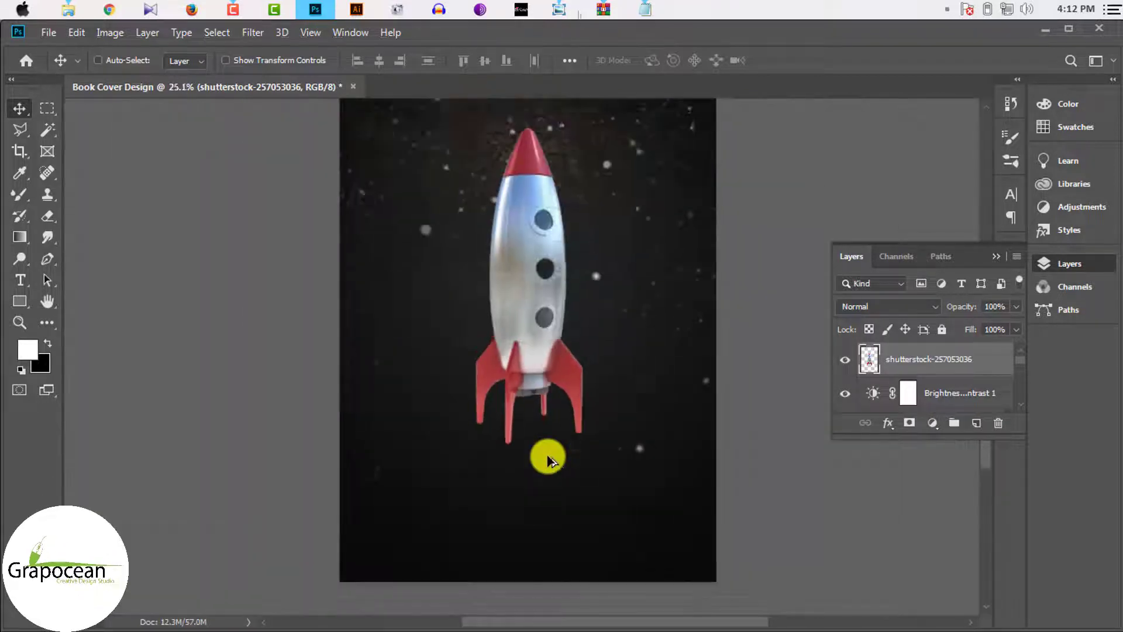
scroll(548, 459, "down", 1)
left_click_drag(521, 321, 519, 407)
- Add a Black, White Gradient Map clipped to the rocket layer
left_click(933, 427)
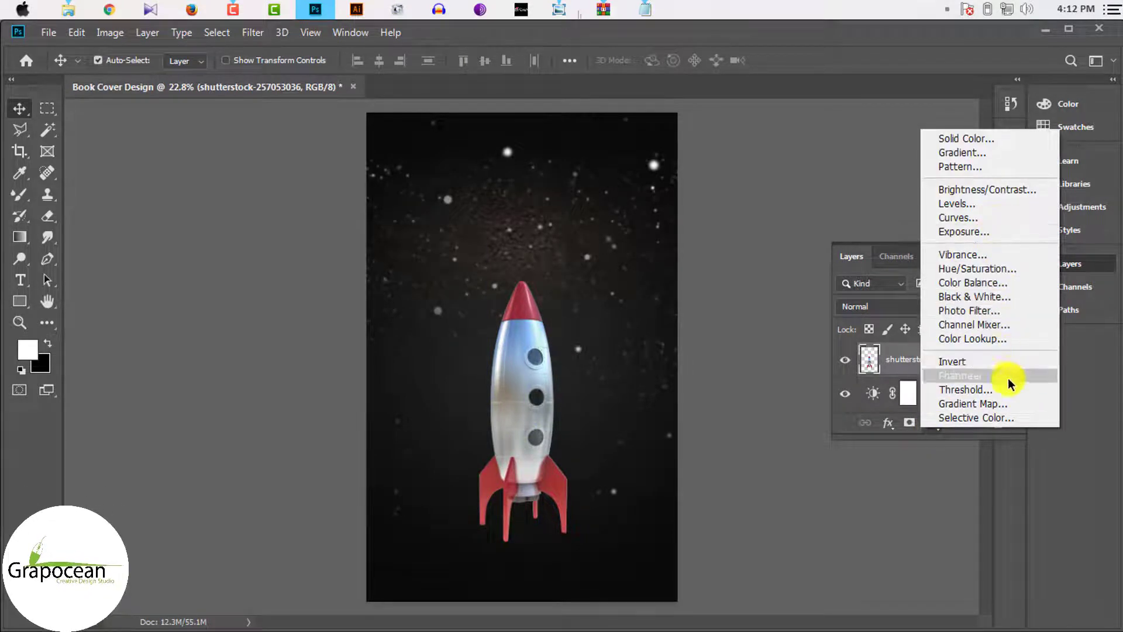
left_click(998, 405)
left_click(968, 303)
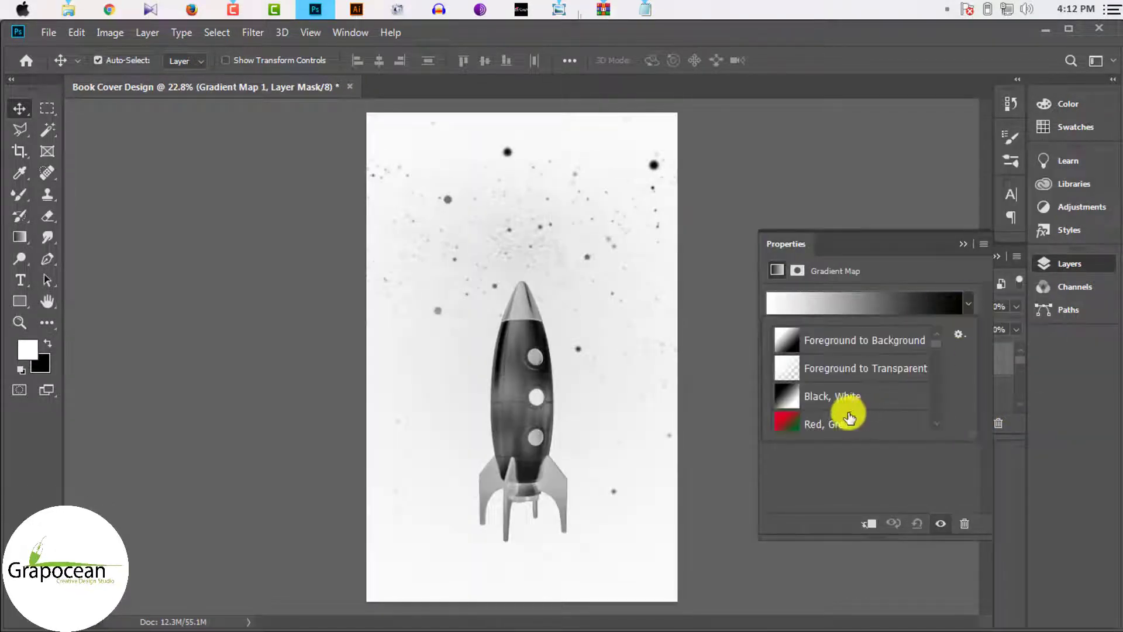
scroll(845, 386, "up", 2)
left_click(848, 370)
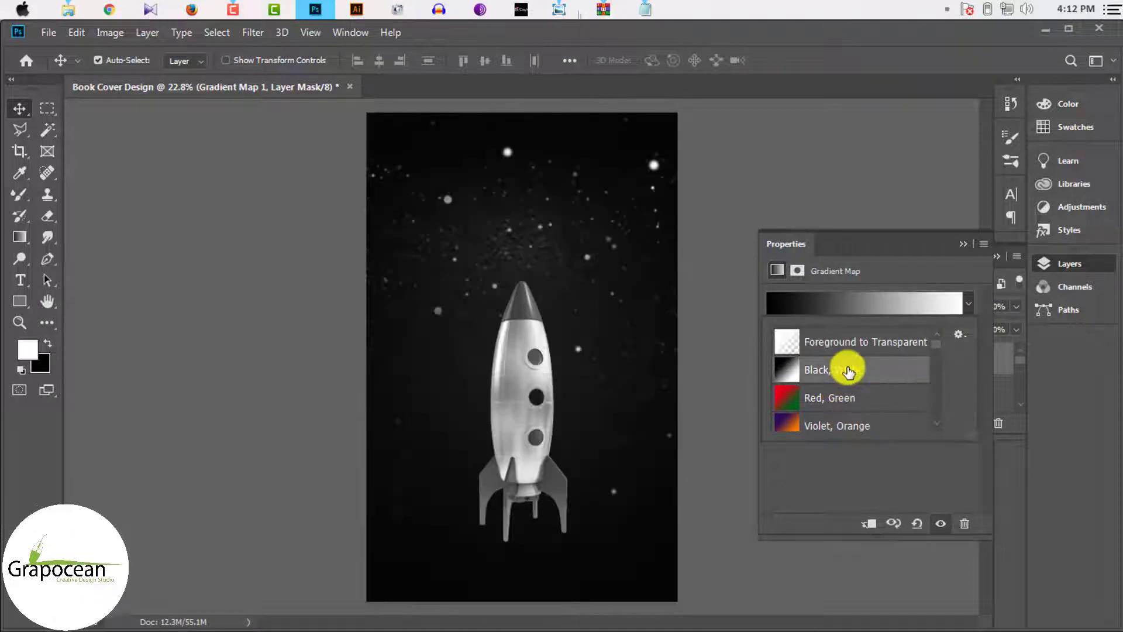
left_click(966, 247)
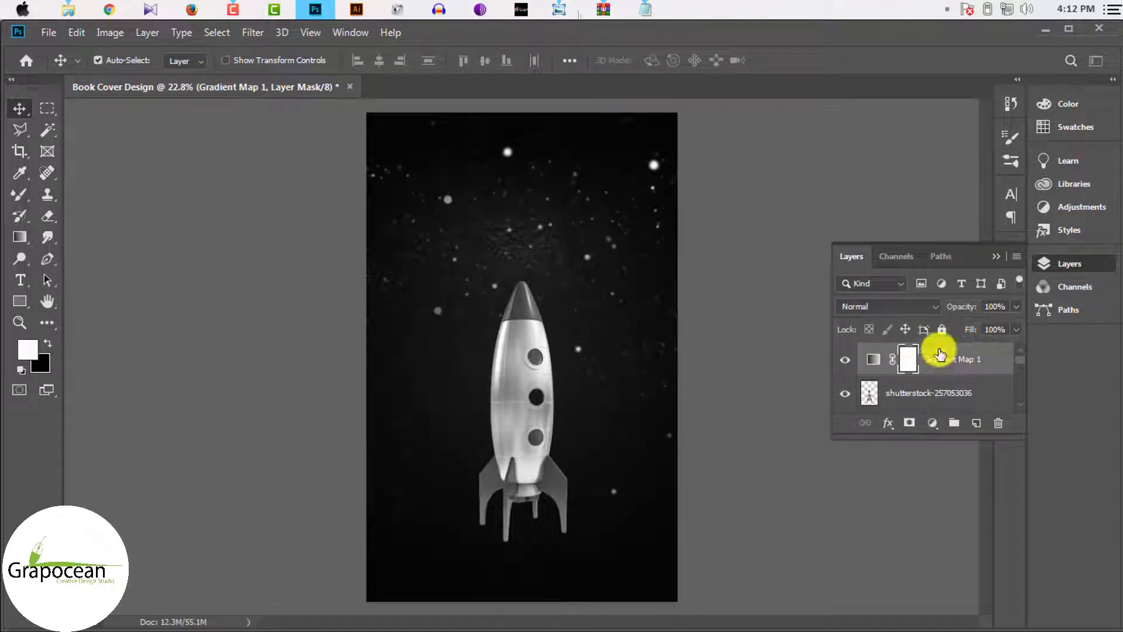
right_click(941, 357)
left_click(817, 333)
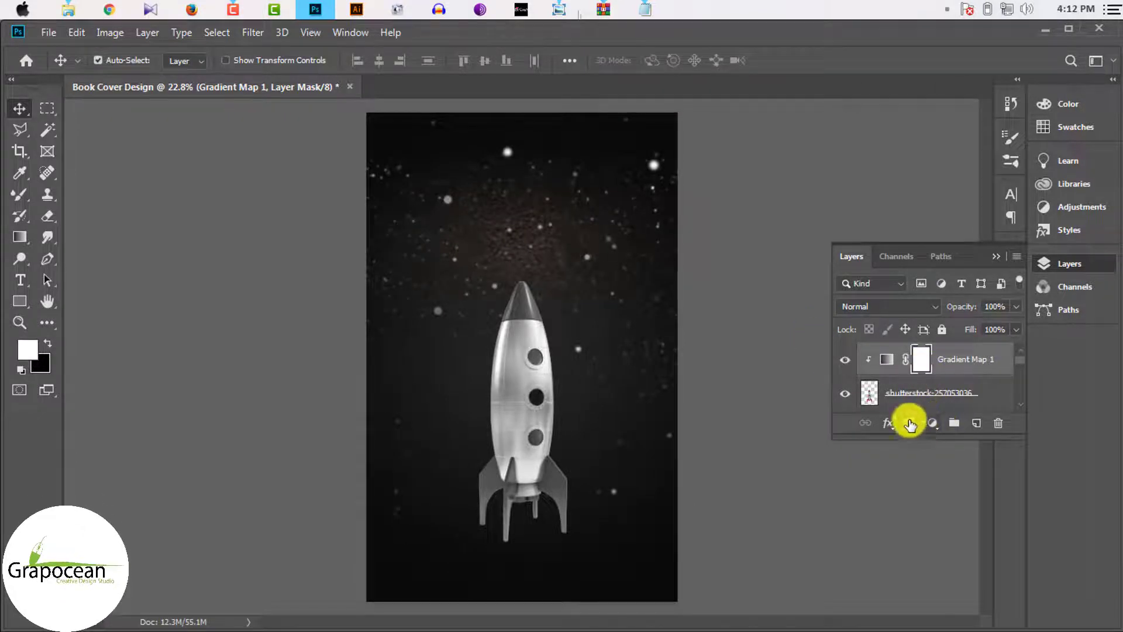
- Erase the gradient map's mask over the left fin to bring back its red
scroll(511, 419, "up", 2, "alt")
scroll(486, 409, "up", 2, "alt")
scroll(517, 426, "up", 2, "alt")
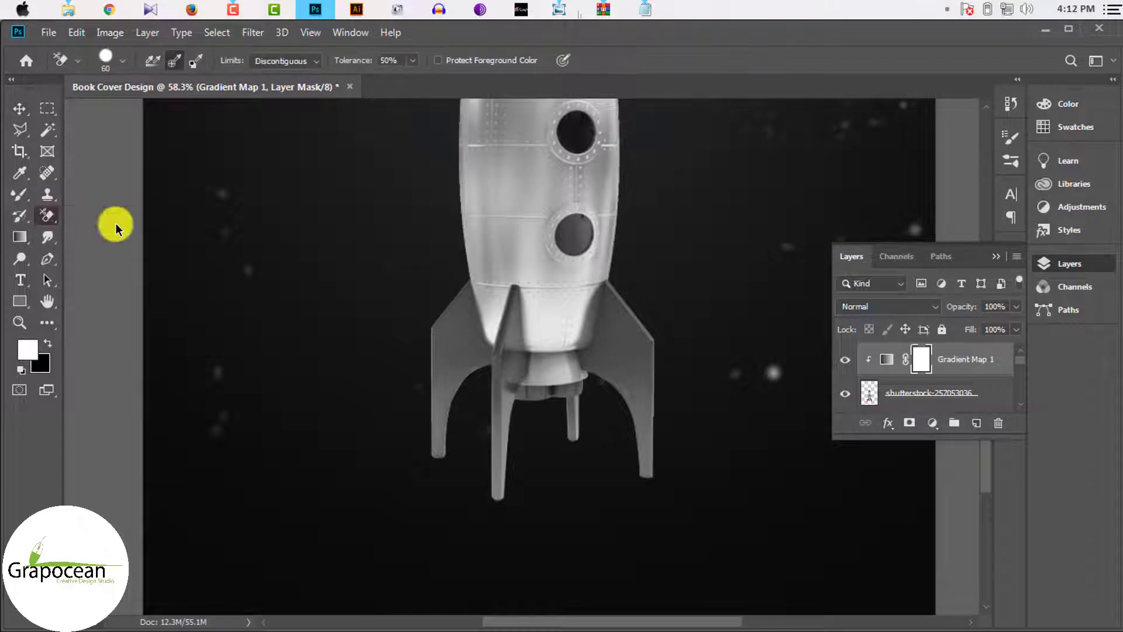
right_click(48, 215)
left_click(113, 213)
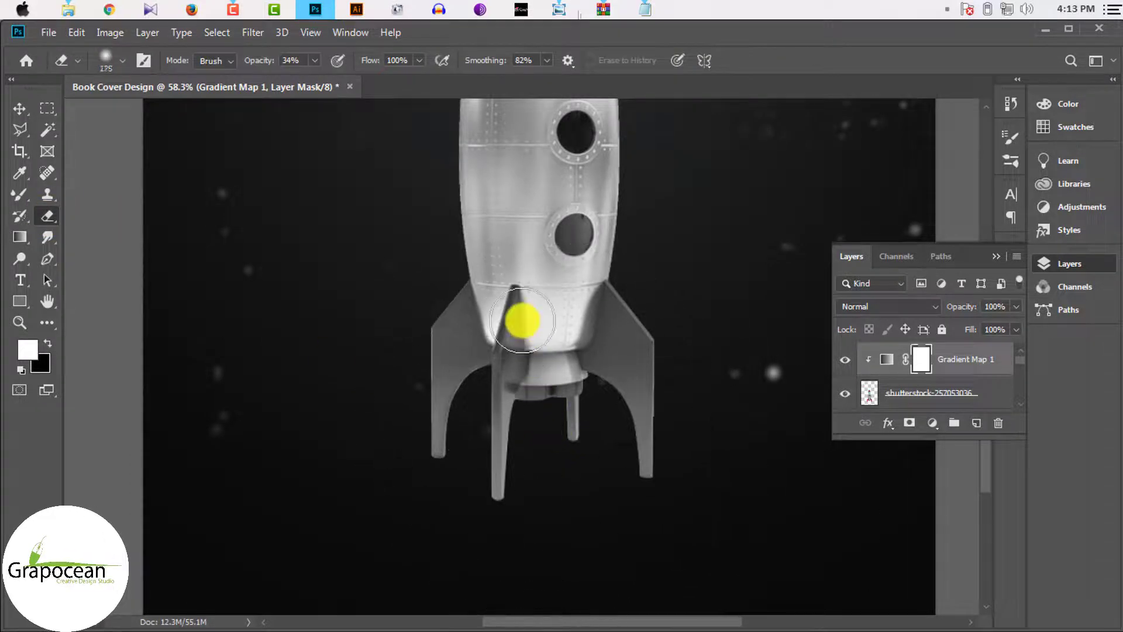
mouse_move(510, 355)
left_mouse_down()
mouse_move(501, 459)
mouse_move(539, 355)
left_mouse_up()
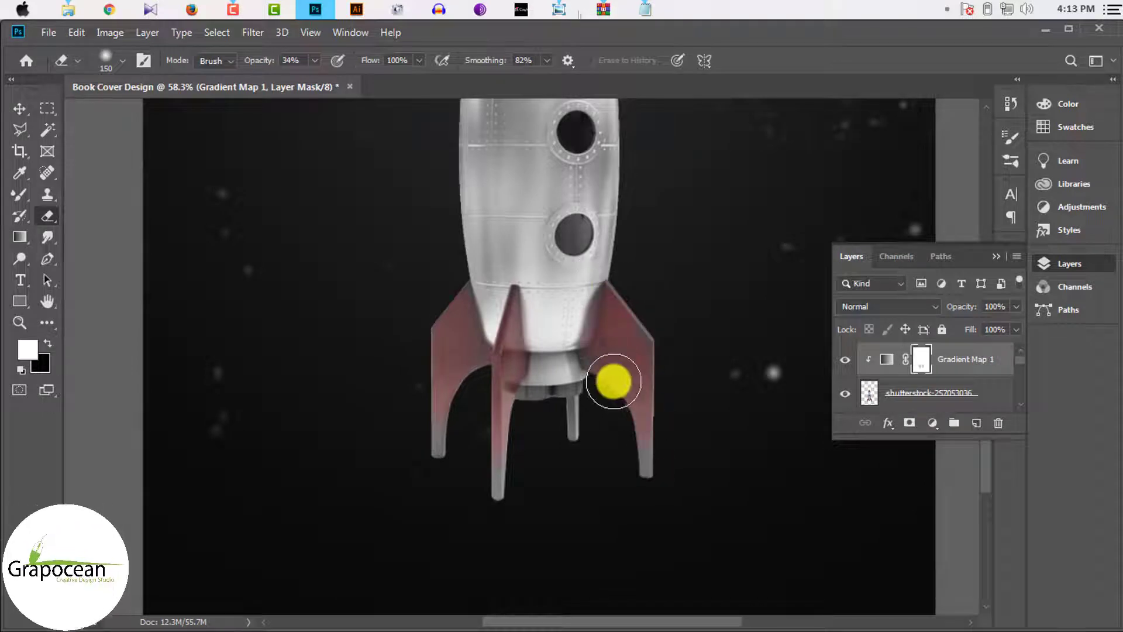
scroll(622, 485, "down", 3)
- Set Gradient Map 1 to the white-to-black gradient preset
double_click(888, 363)
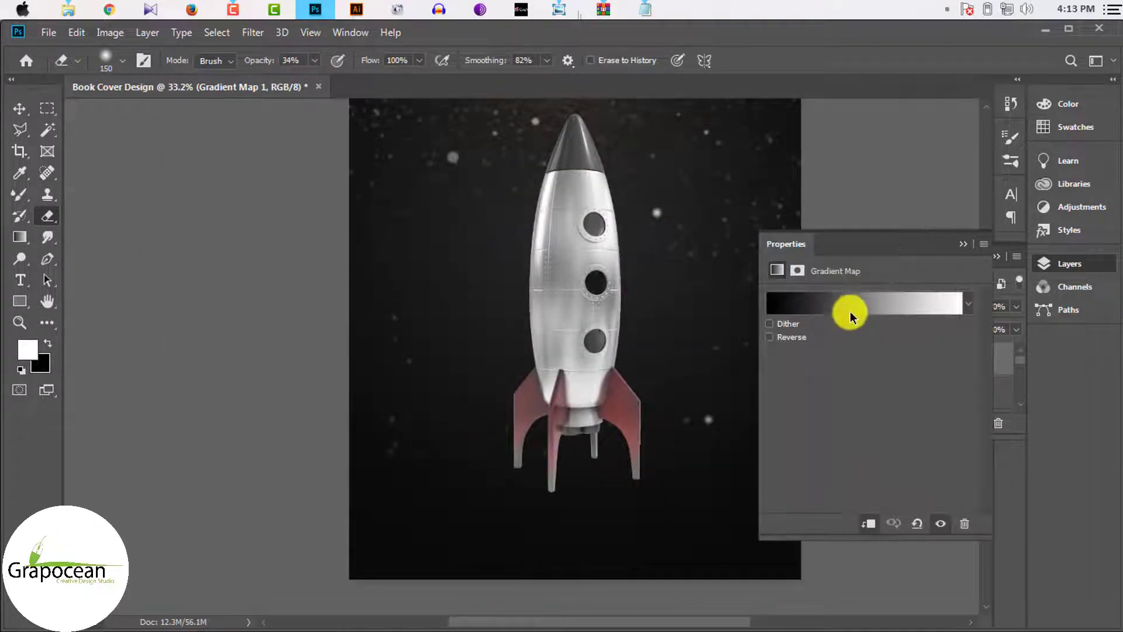
left_click(850, 307)
left_click(318, 260)
left_click(285, 240)
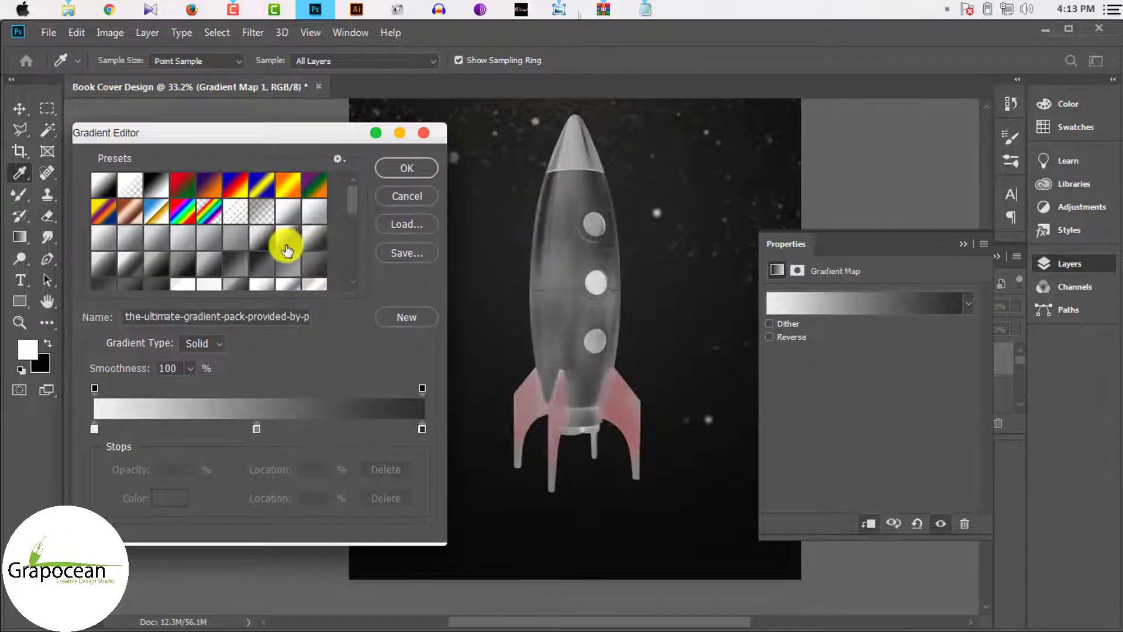
left_click(241, 240)
left_click(380, 172)
key("e")
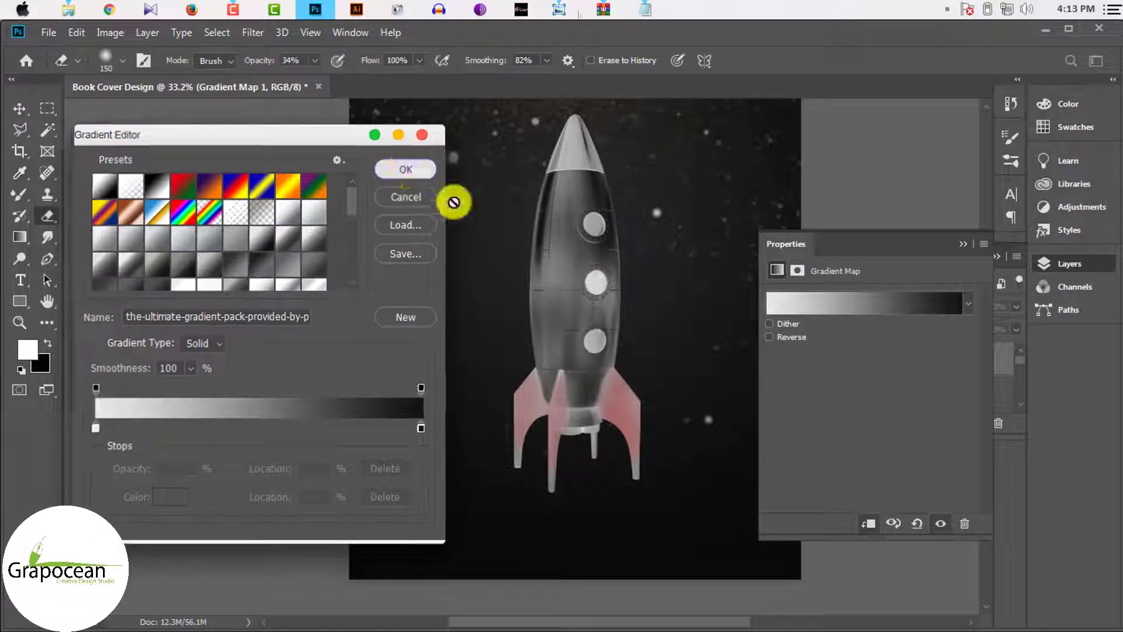
- Blend the gradient map in Subtract mode at 73% opacity
left_click(907, 296)
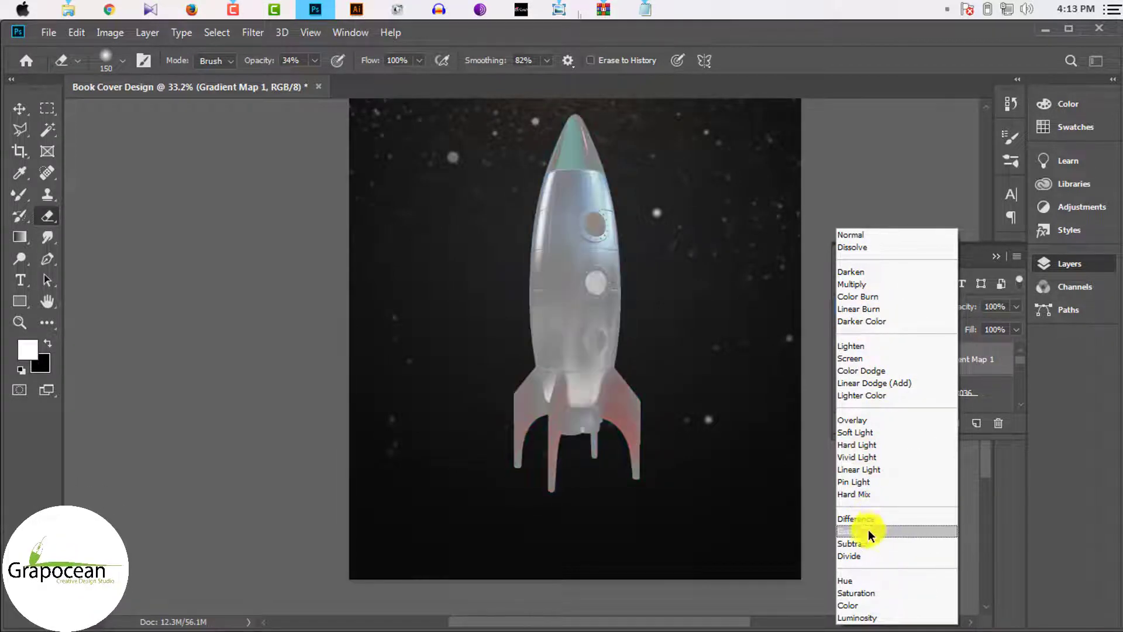
left_click(867, 544)
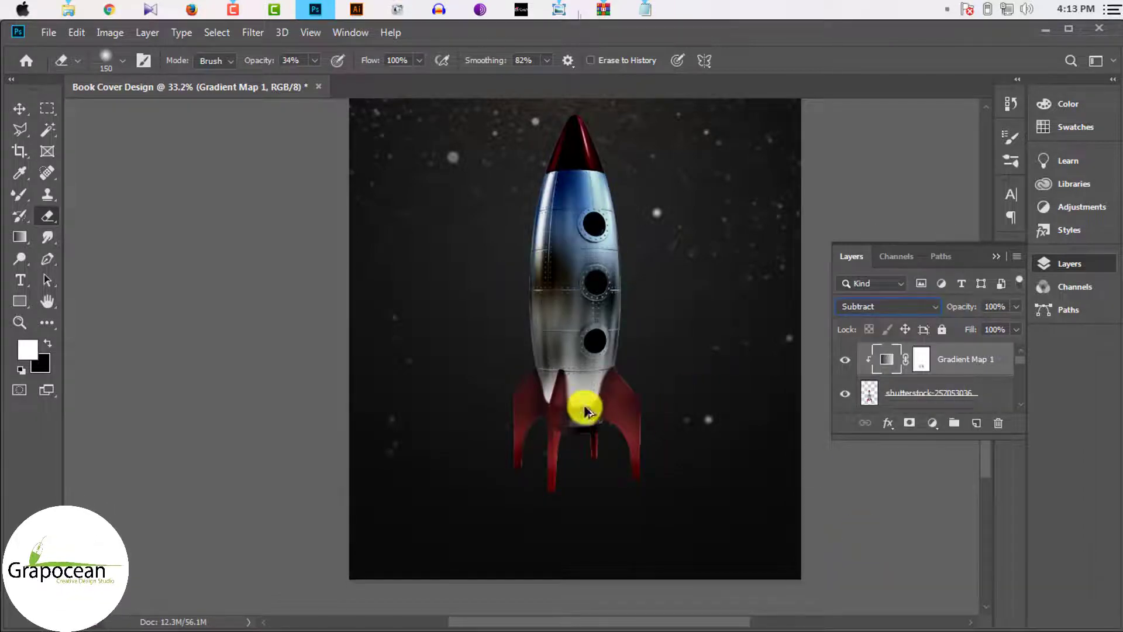
mouse_move(1016, 306)
left_mouse_down()
mouse_move(982, 327)
mouse_move(997, 327)
left_mouse_up()
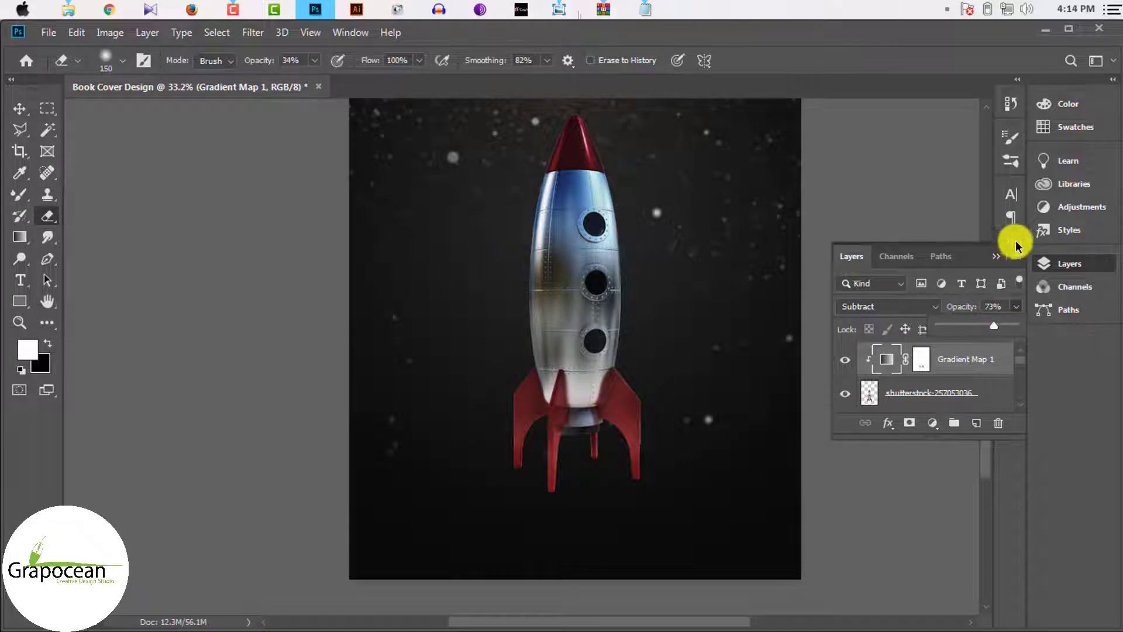
scroll(558, 436, "down", 1)
scroll(553, 488, "up", 1)
scroll(540, 486, "up", 2)
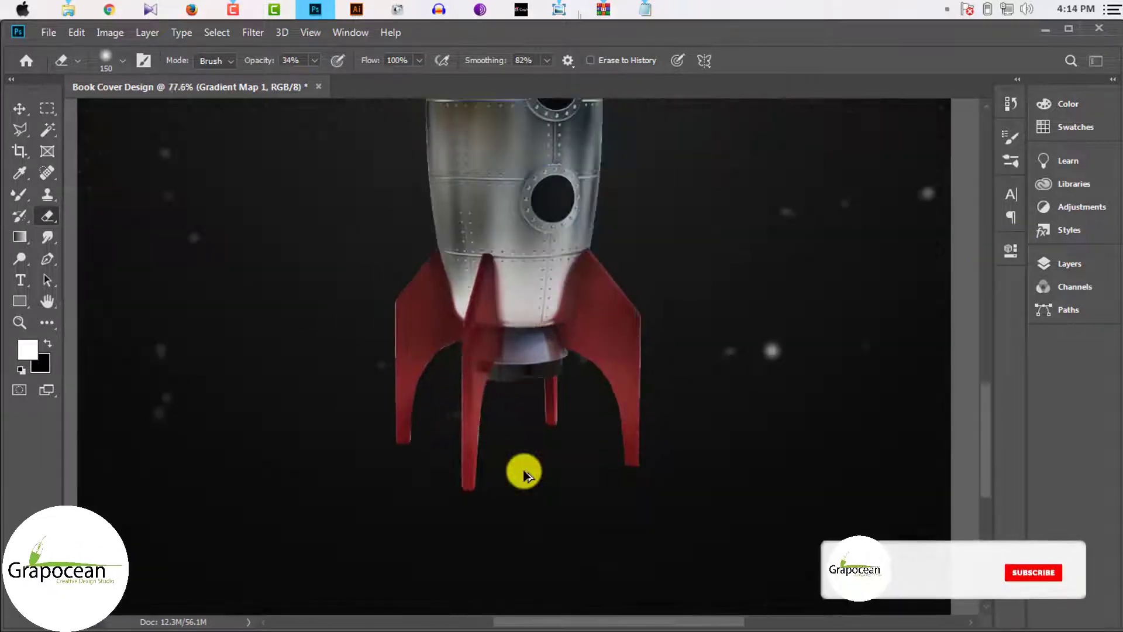
scroll(523, 473, "up", 1)
scroll(494, 466, "down", 1)
scroll(494, 468, "down", 2)
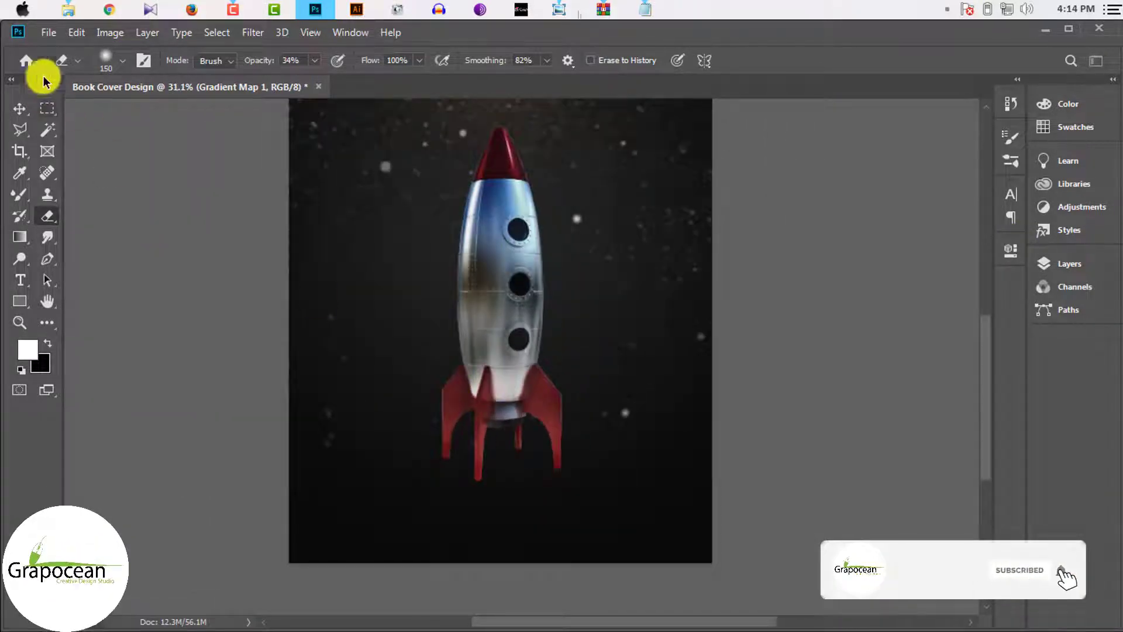
left_click(49, 32)
- Open spark-marklogic-hero from G: > Graphic Design work > Stock image > fire effect images
left_click(82, 63)
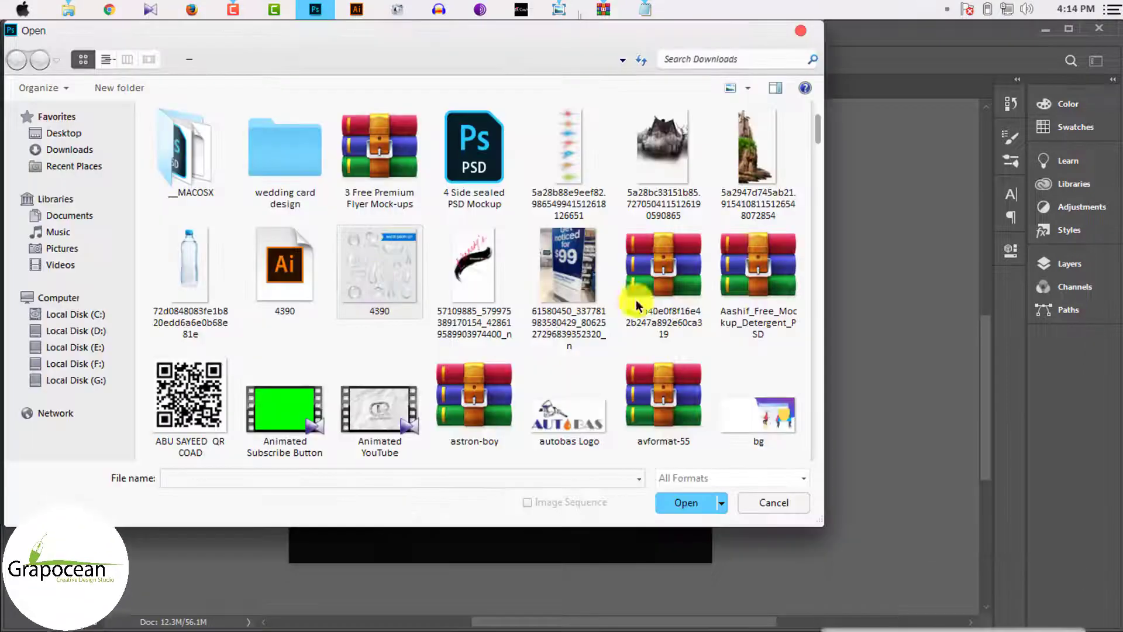
left_click_drag(818, 135, 821, 213)
left_click(75, 379)
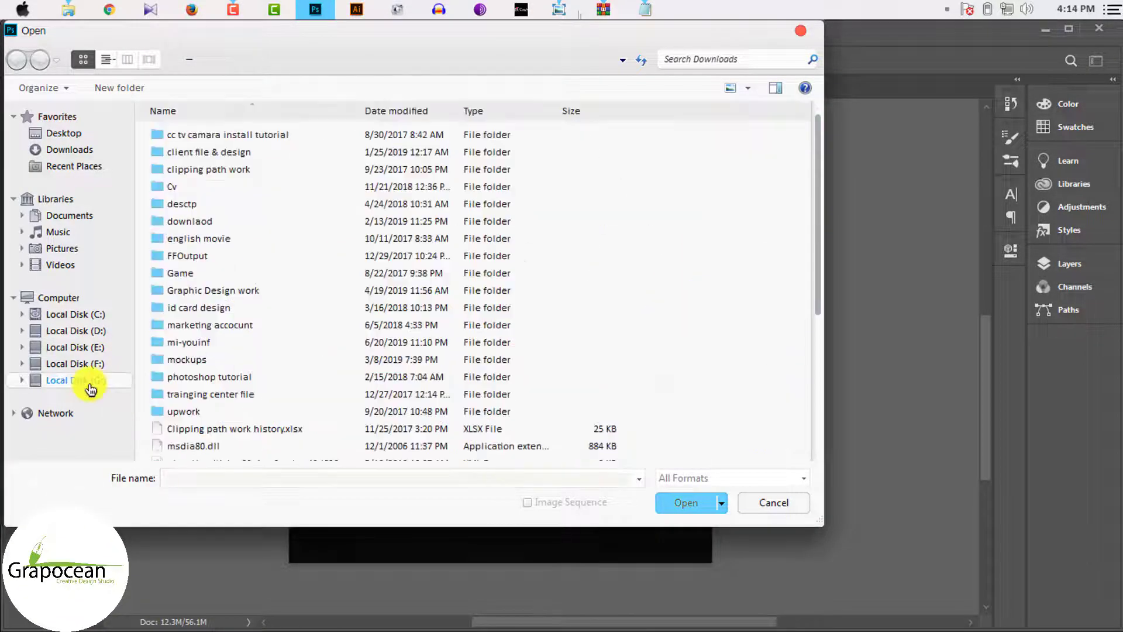
double_click(250, 290)
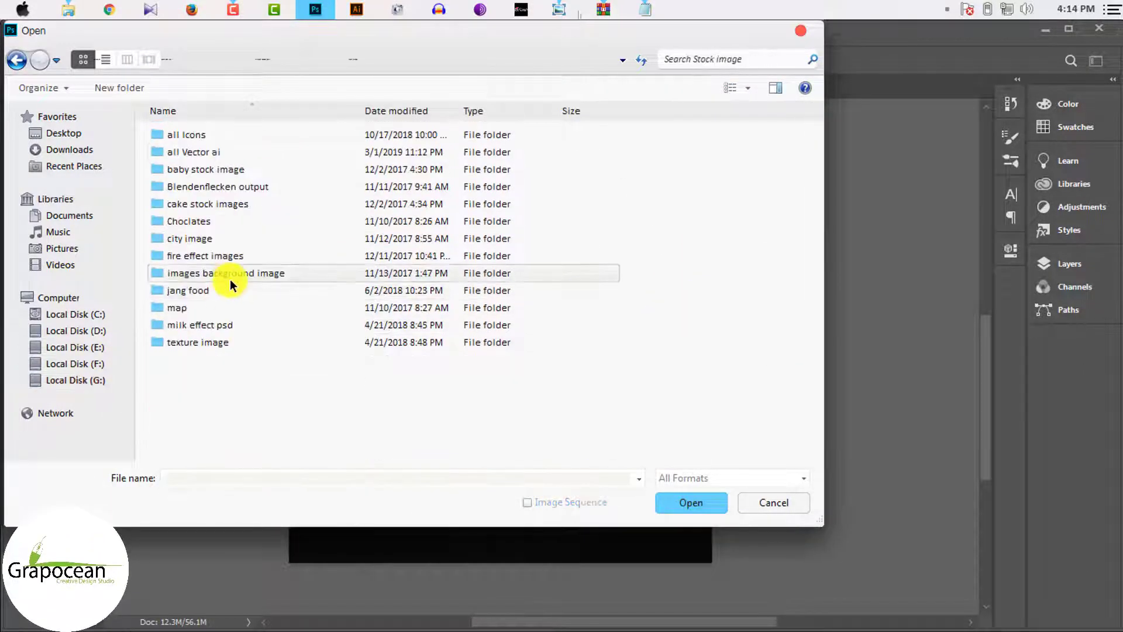
double_click(212, 140)
left_click(16, 59)
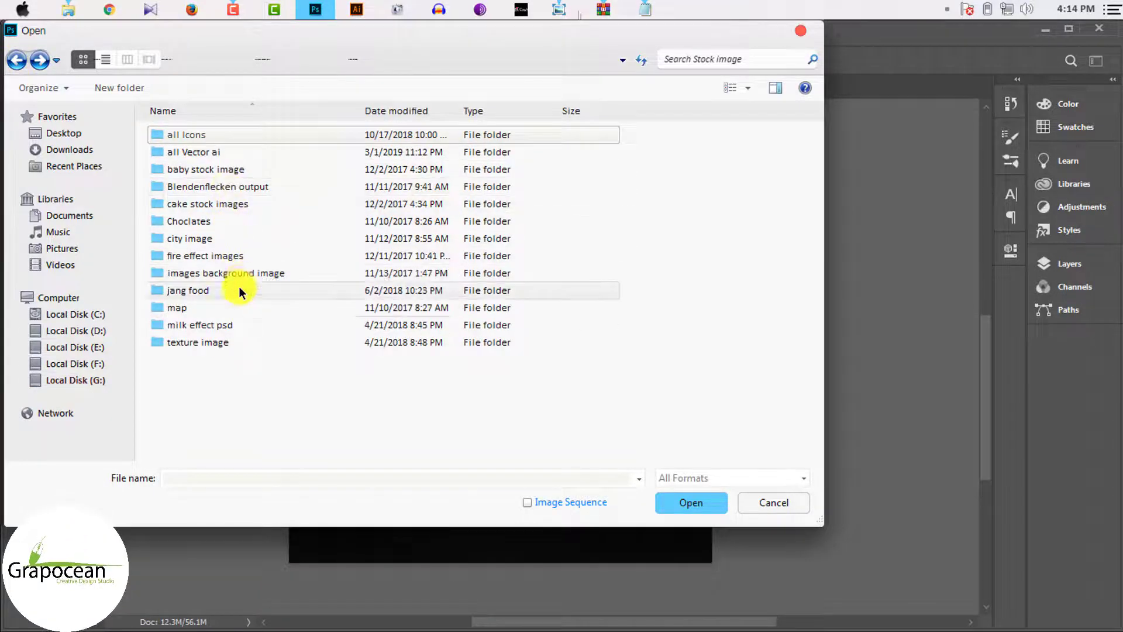
double_click(211, 255)
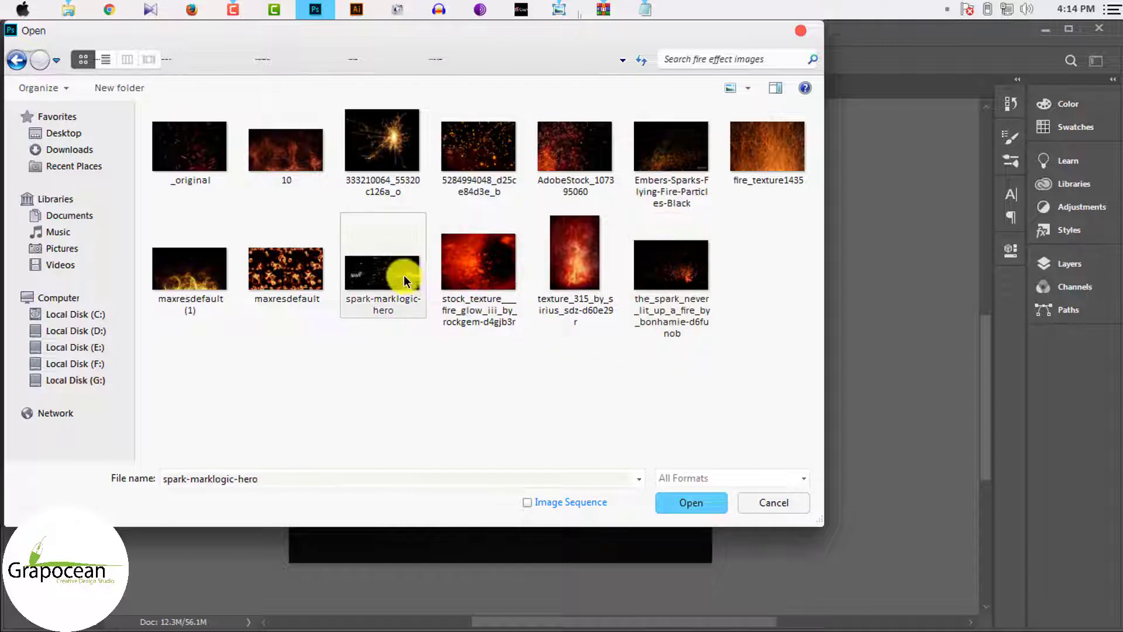
left_click(667, 501)
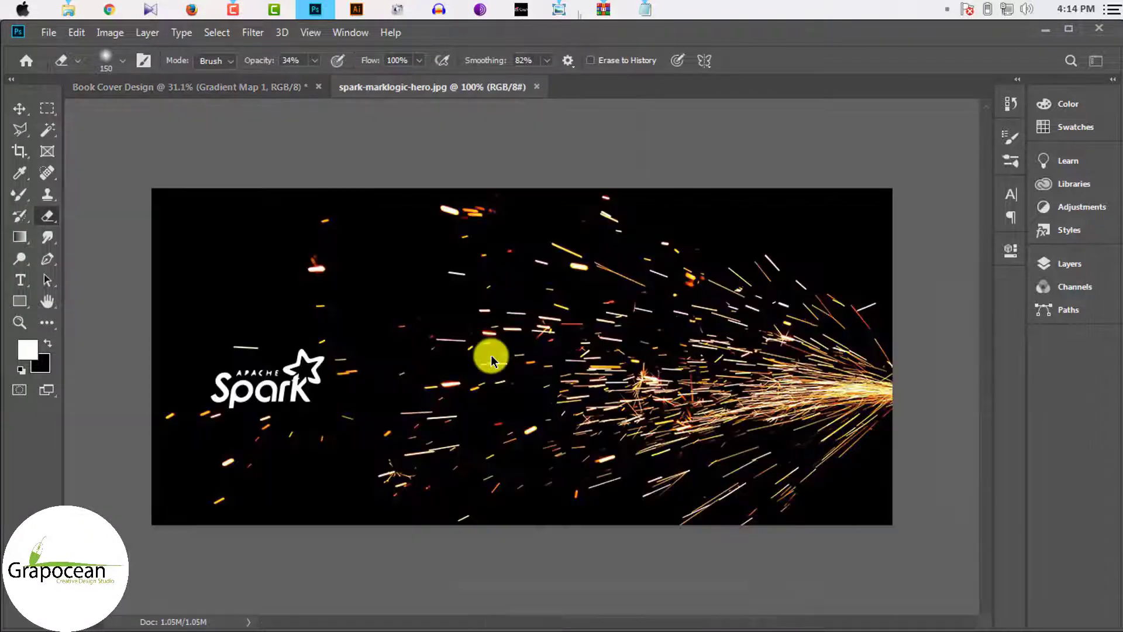
- Unlock the sparks image, drag it into Book Cover Design by the rocket, and set Color Dodge
left_click(19, 108)
left_click(1067, 273)
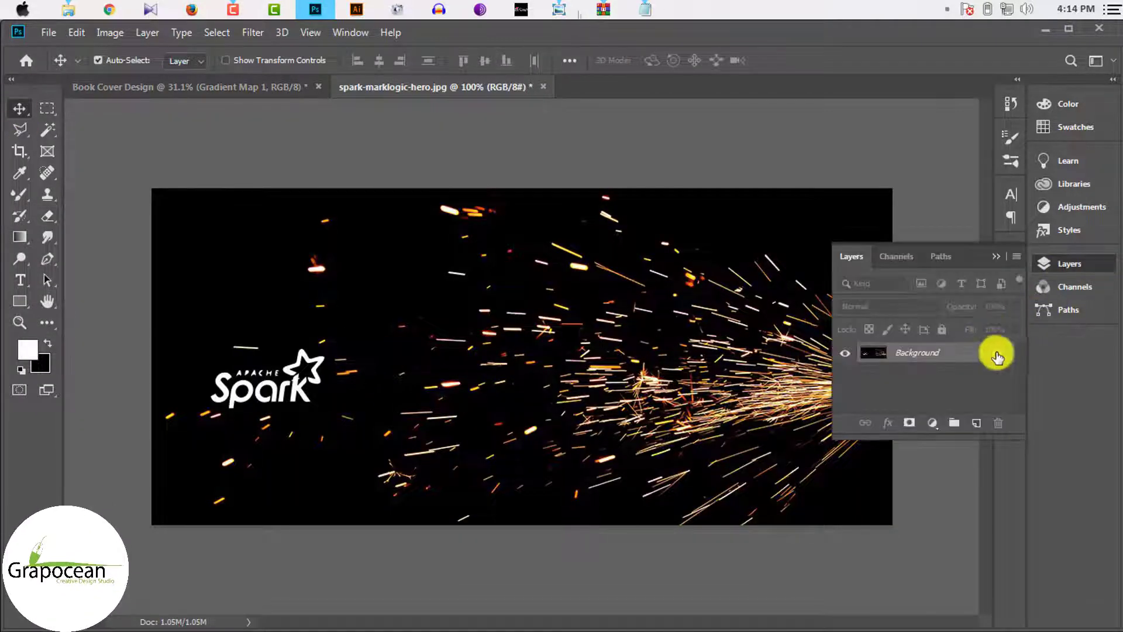
left_click(1001, 352)
left_click_drag(686, 332, 640, 504)
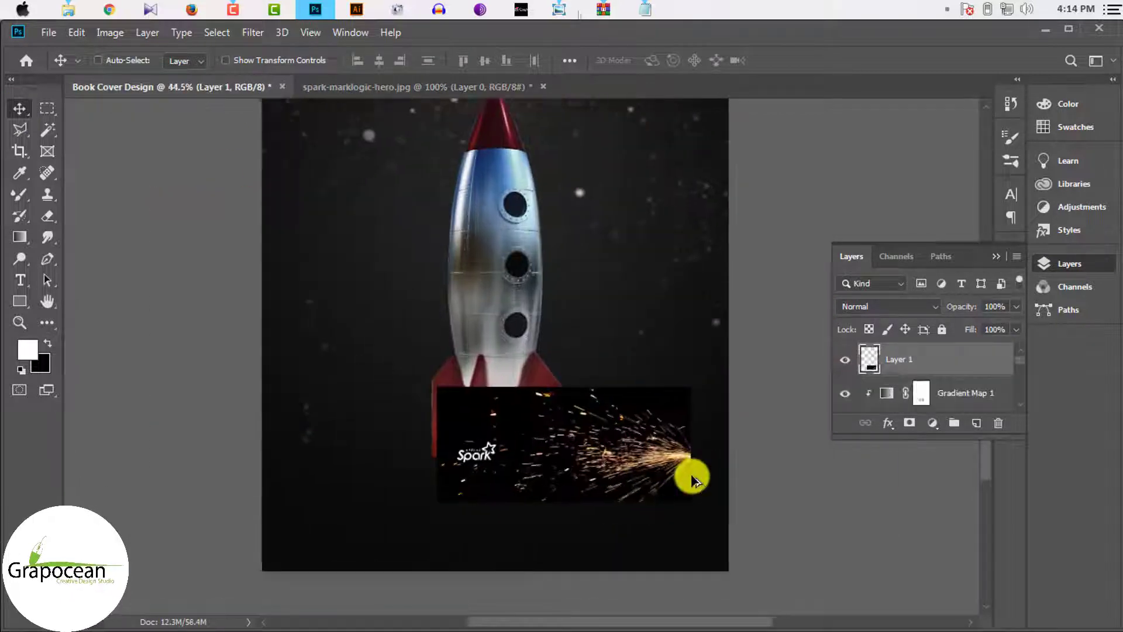
scroll(686, 472, "up", 2)
left_click_drag(687, 472, 584, 425)
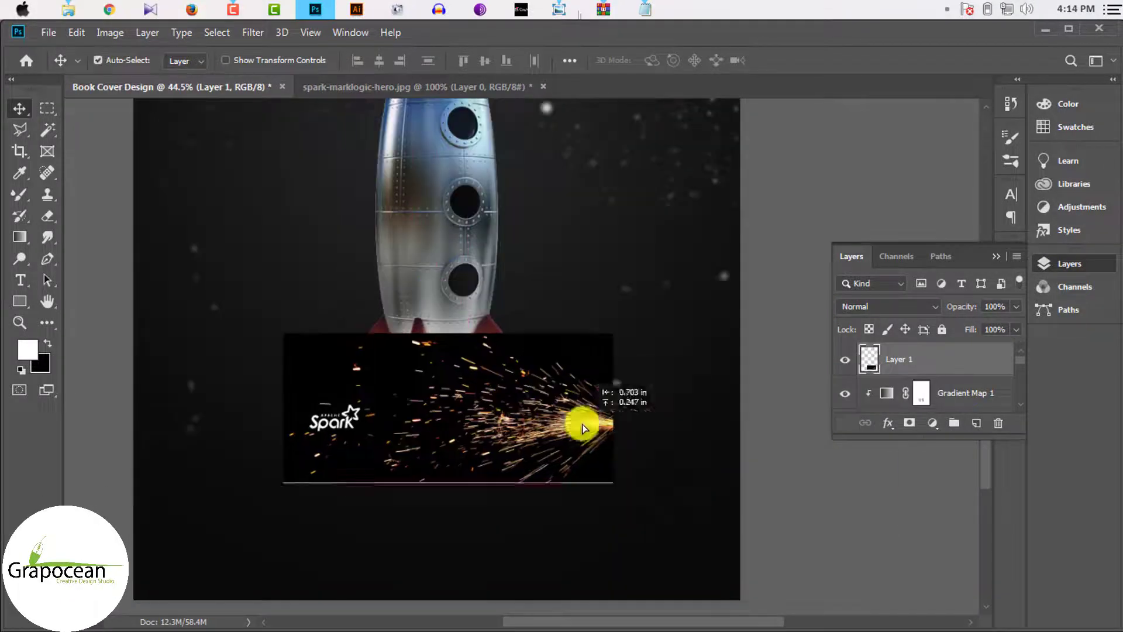
left_click(886, 307)
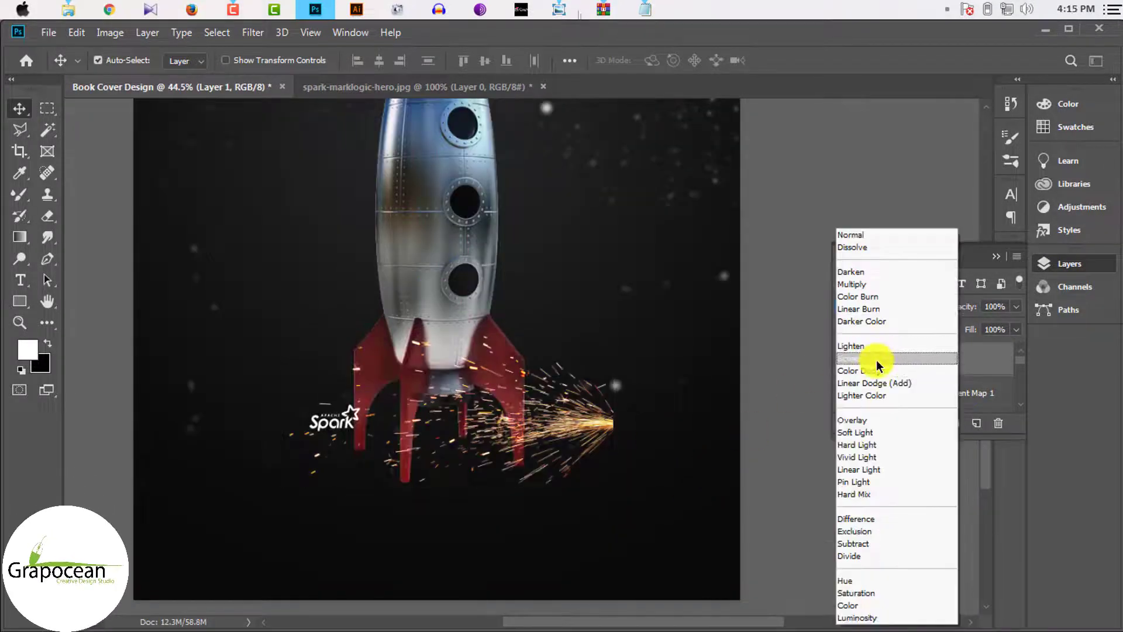
left_click(877, 370)
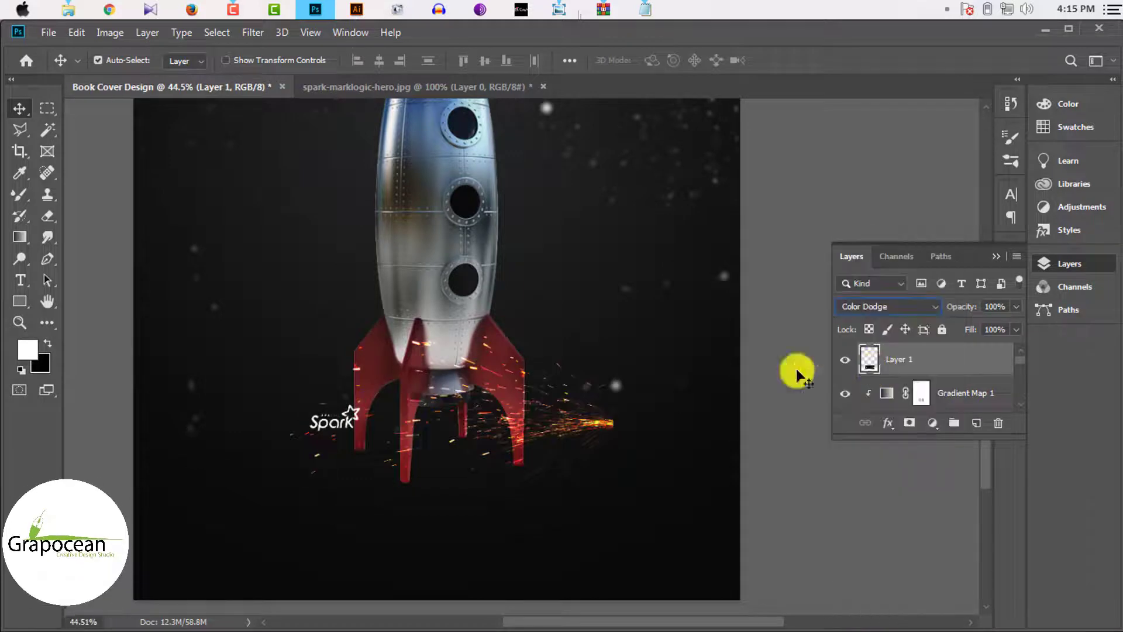
- Choose the Eraser with a soft round brush, collapsing the brush preset folders
left_click(47, 215)
left_click(93, 210)
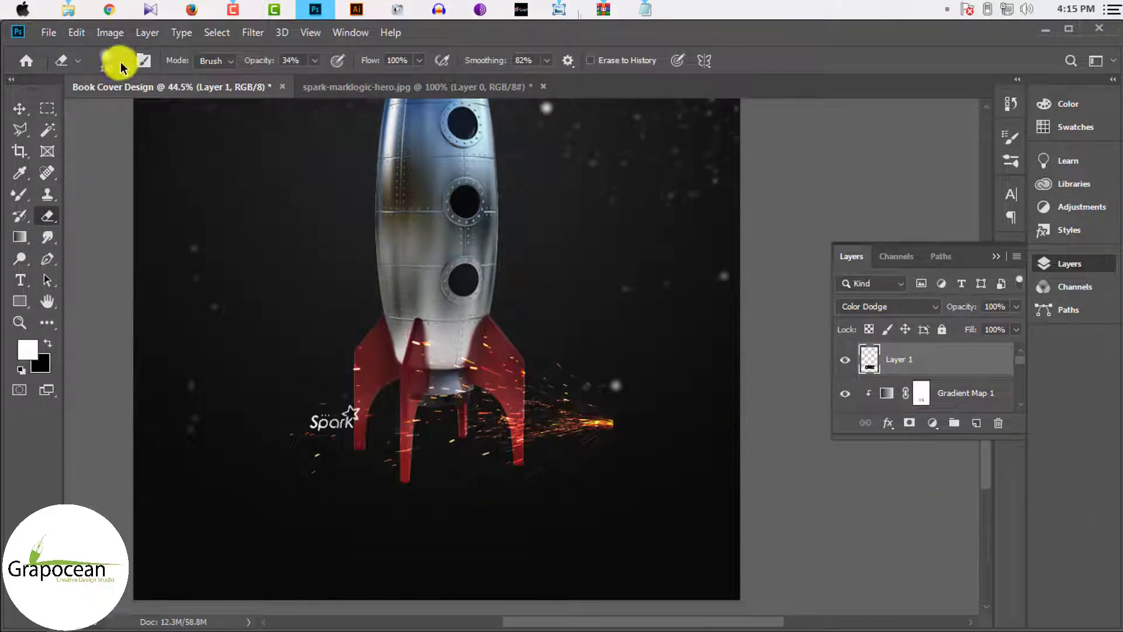
left_click(119, 63)
left_click(55, 202)
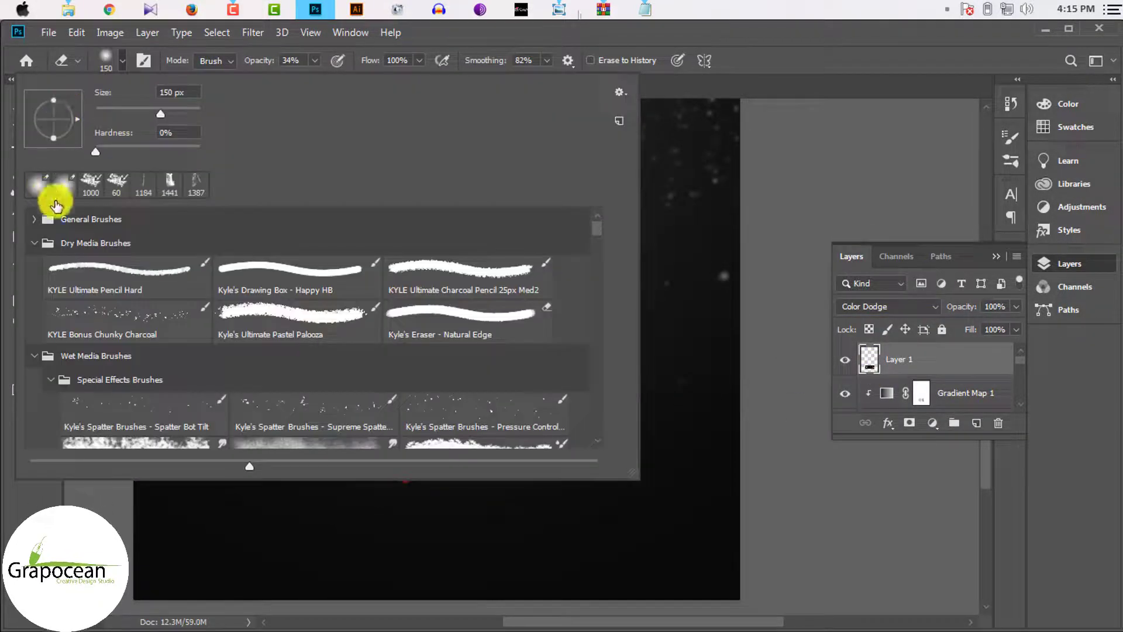
left_click(35, 244)
left_click(35, 268)
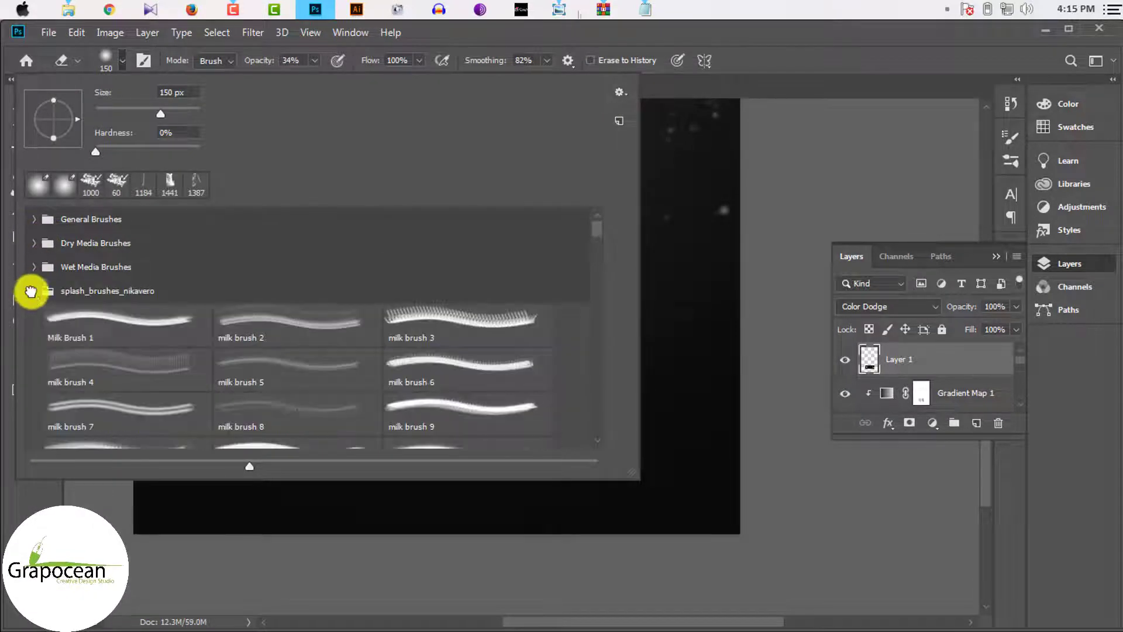
left_click(34, 291)
scroll(41, 339, "down", 1)
scroll(41, 339, "down", 1)
left_click(33, 353)
- Switch to a General Brushes round brush and erase the Spark logo
scroll(160, 410, "down", 1)
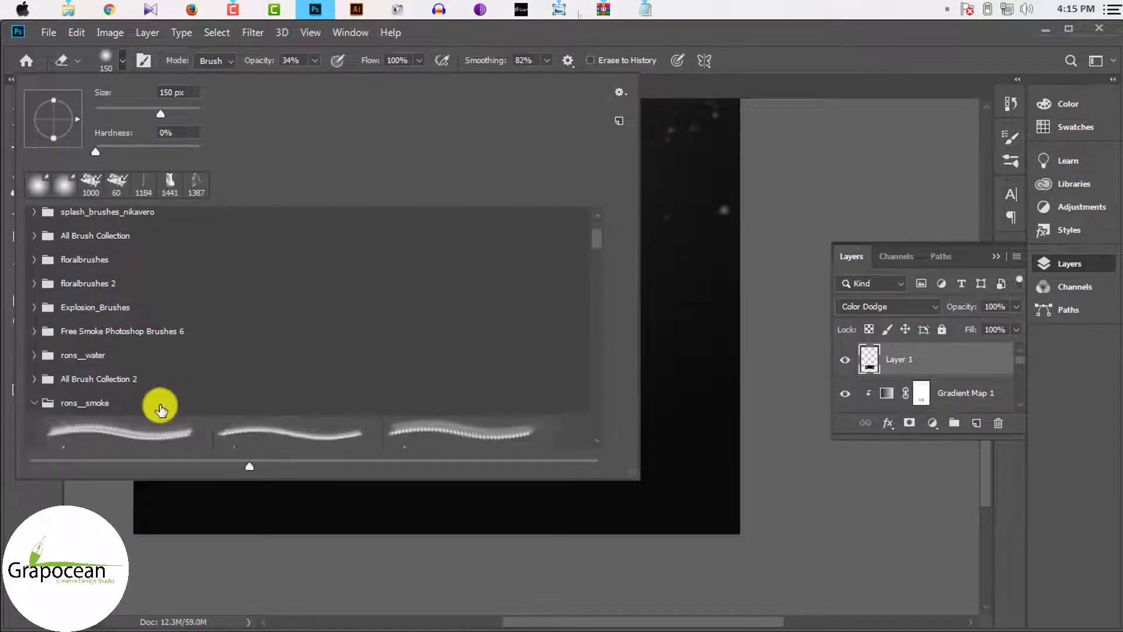
scroll(160, 409, "down", 2)
left_click(41, 321)
scroll(163, 370, "down", 2)
scroll(130, 325, "down", 2)
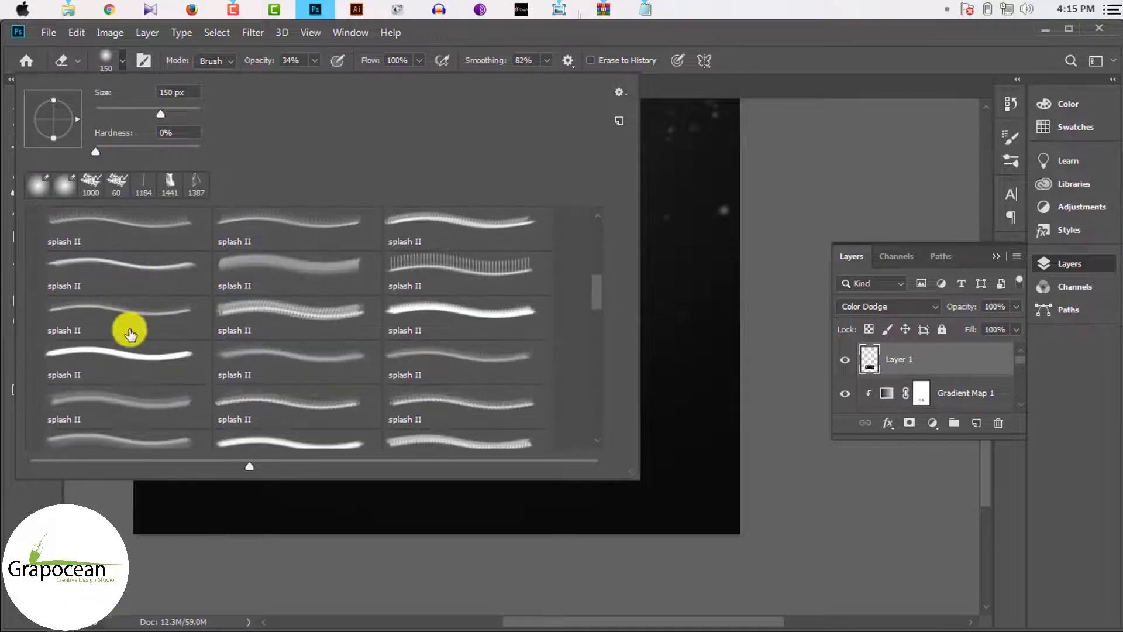
scroll(126, 334, "down", 2)
scroll(111, 351, "down", 2)
scroll(101, 362, "down", 2)
scroll(113, 359, "down", 1)
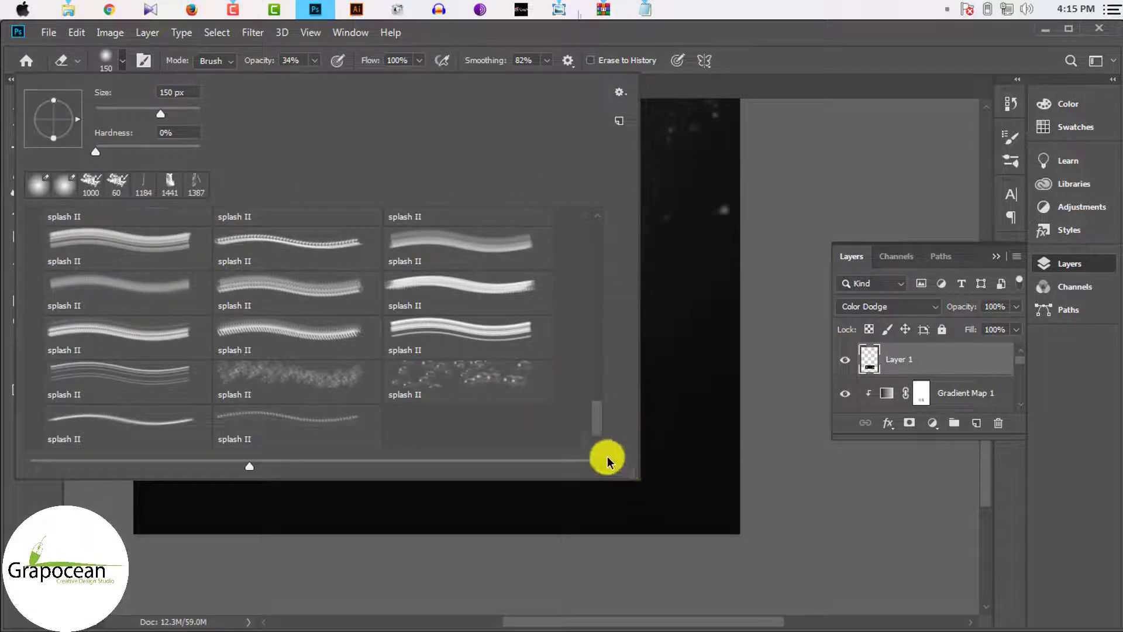
left_click_drag(634, 475, 176, 375)
scroll(198, 219, "up", 10)
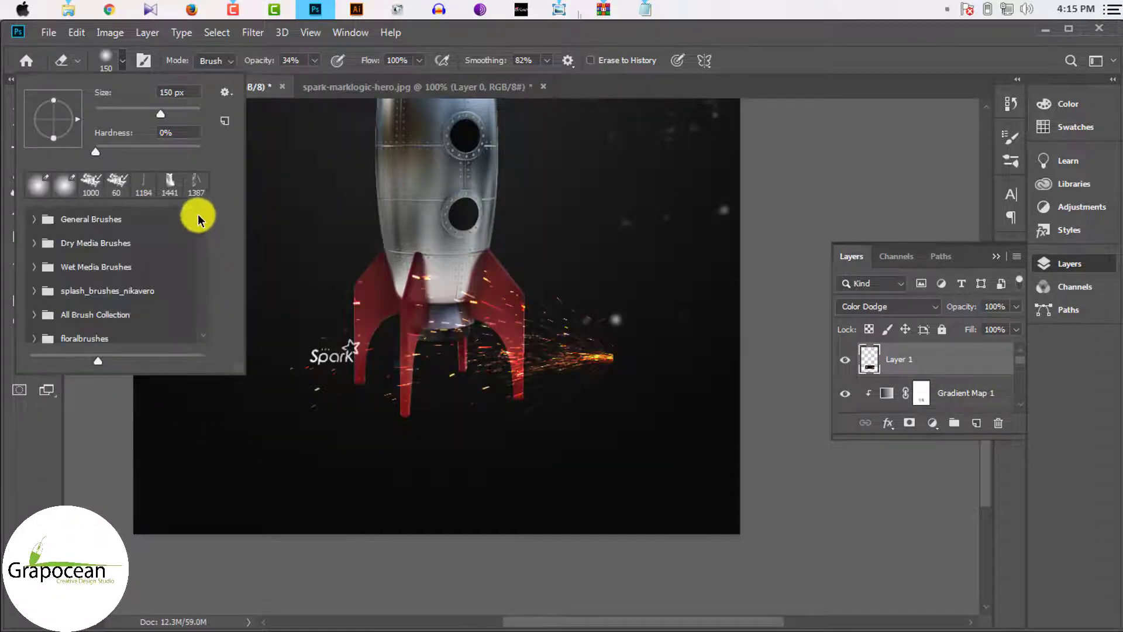
left_click(61, 225)
left_click(449, 358)
left_click(334, 349)
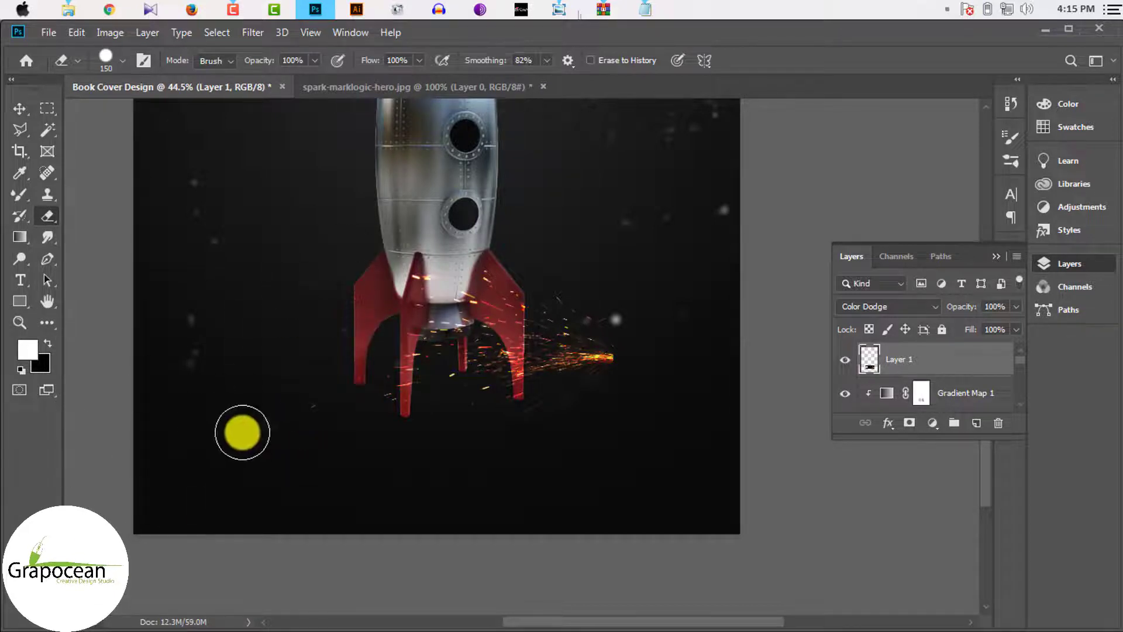
left_click(19, 108)
- Rotate the sparks -90° beneath the rocket's nozzle and move Layer 1 lower in the stack
scroll(594, 353, "up", 2)
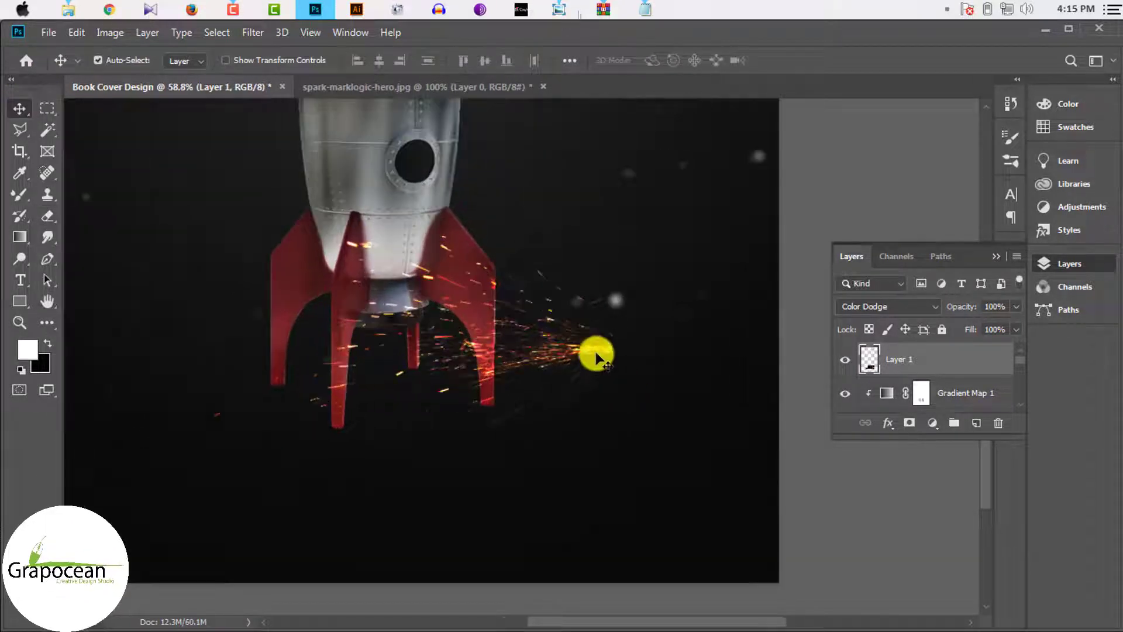
mouse_move(594, 353)
left_mouse_down()
mouse_move(412, 364)
mouse_move(388, 345)
left_mouse_up()
key("ctrl+t")
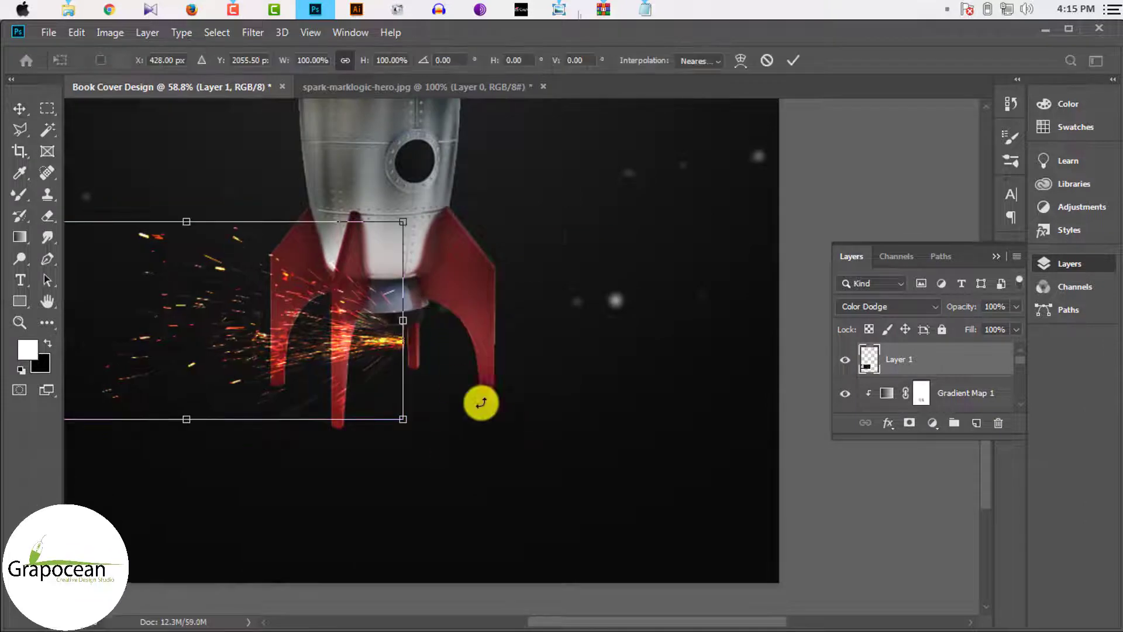
left_click_drag(476, 401, 312, 110)
mouse_move(230, 202)
left_mouse_down()
mouse_move(396, 388)
mouse_move(393, 419)
mouse_move(384, 416)
mouse_move(408, 416)
left_mouse_up()
left_click(796, 61)
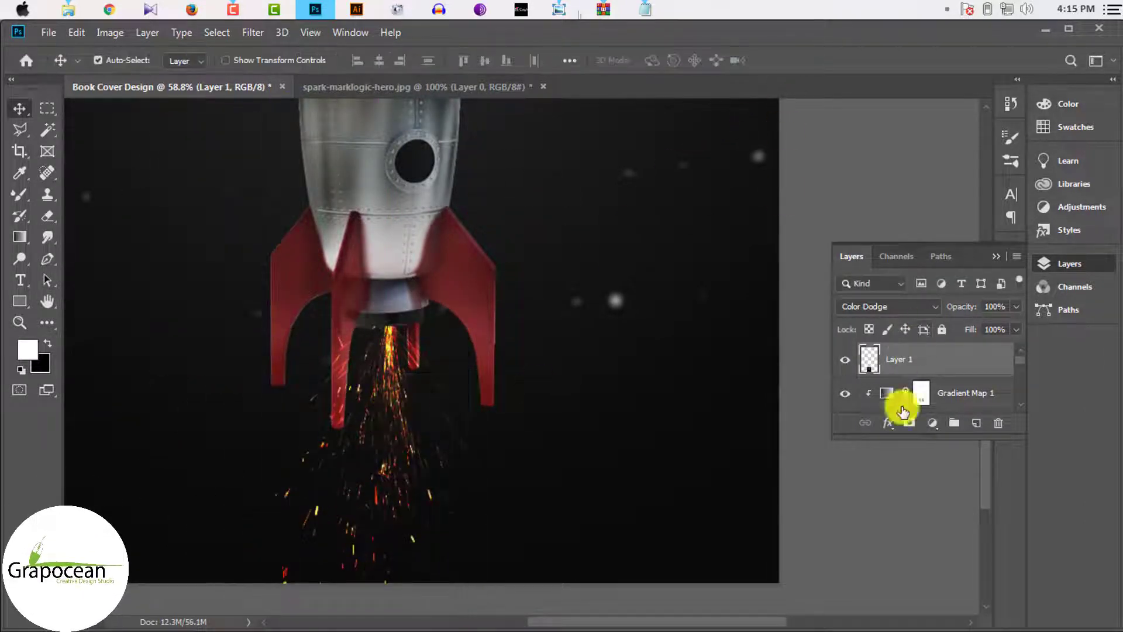
mouse_move(943, 368)
left_mouse_down()
mouse_move(929, 391)
mouse_move(904, 378)
mouse_move(906, 355)
left_mouse_up()
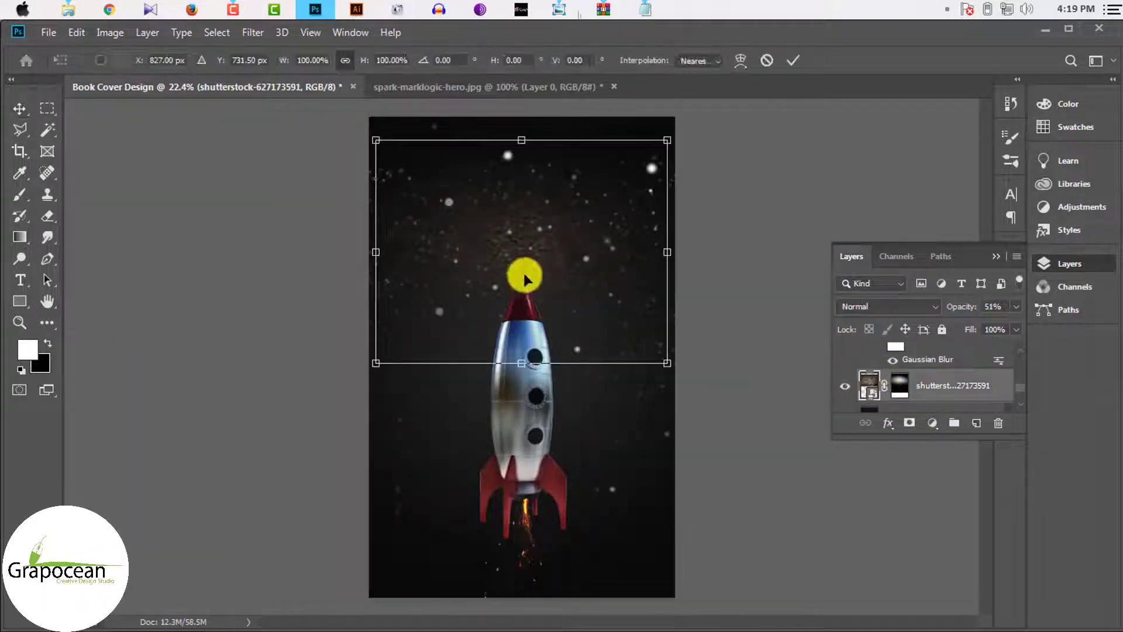
- Shift the starfield down, then duplicate the masked texture and Lighter Color star layers
mouse_move(524, 280)
left_mouse_down()
mouse_move(521, 524)
mouse_move(520, 482)
mouse_move(562, 447)
mouse_move(583, 343)
mouse_move(672, 446)
left_mouse_up()
left_click(787, 60)
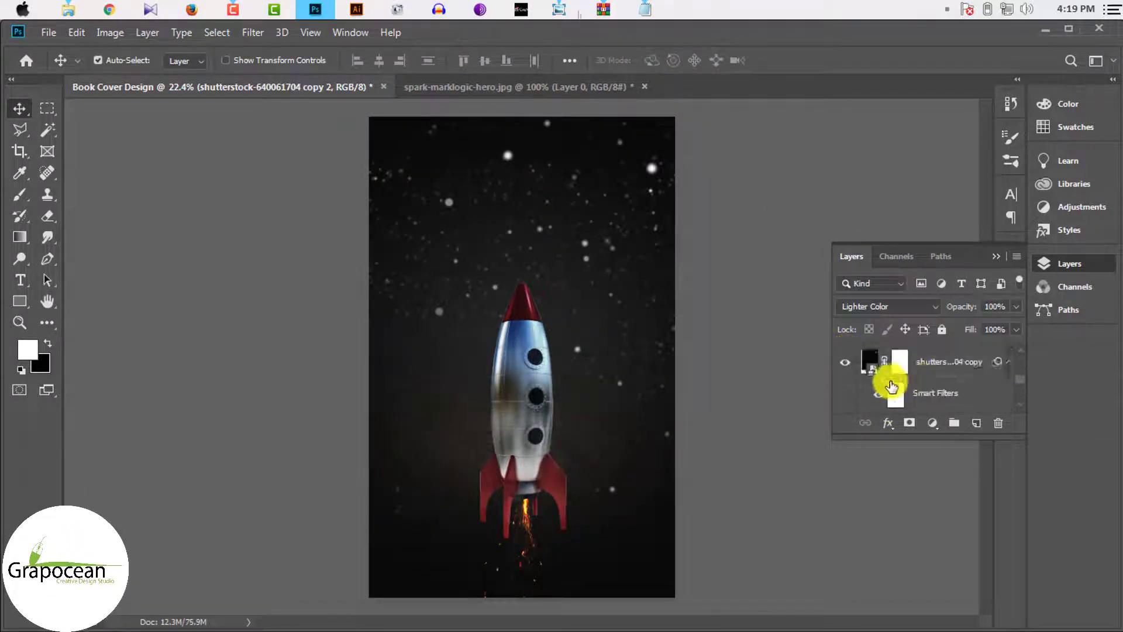
scroll(891, 386, "down", 1)
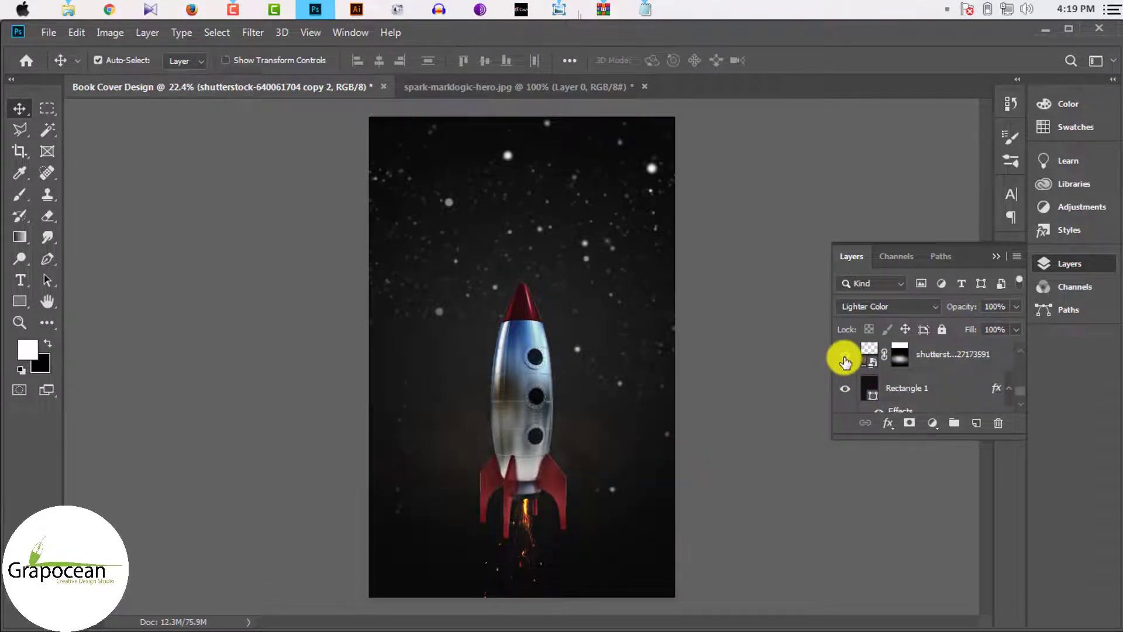
left_click_drag(920, 363, 976, 422)
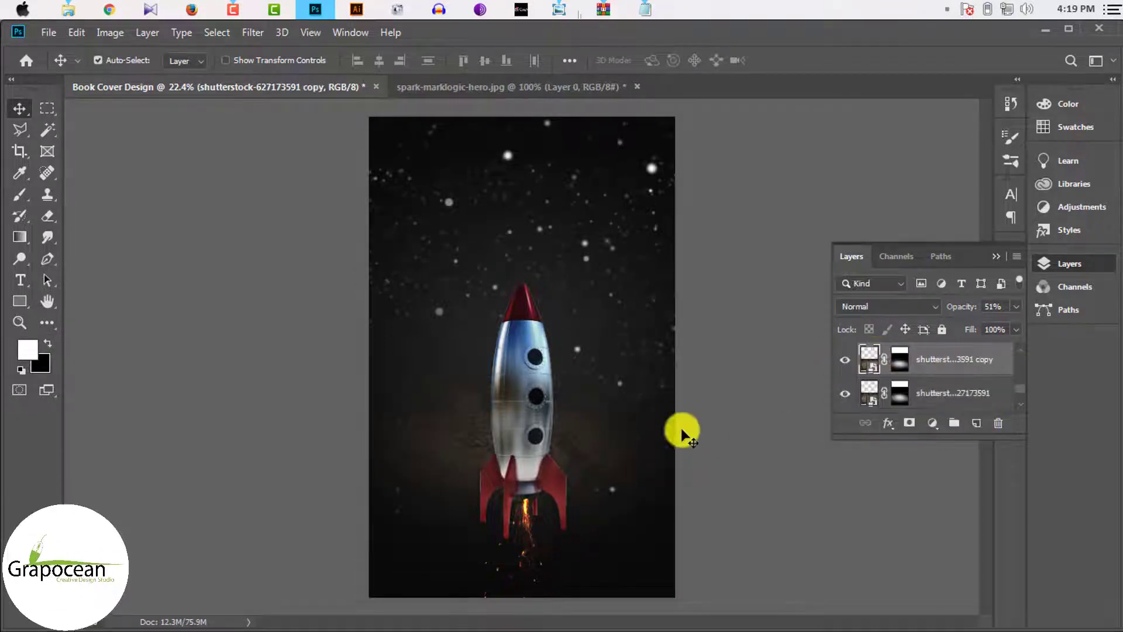
left_click_drag(559, 440, 563, 391)
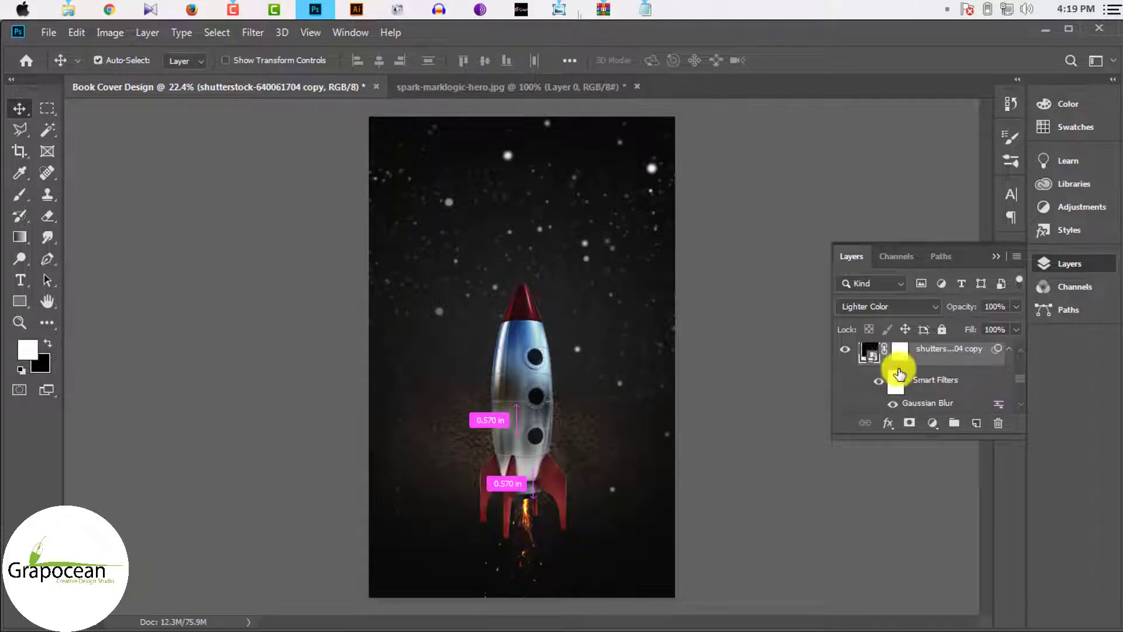
key("ctrl+j")
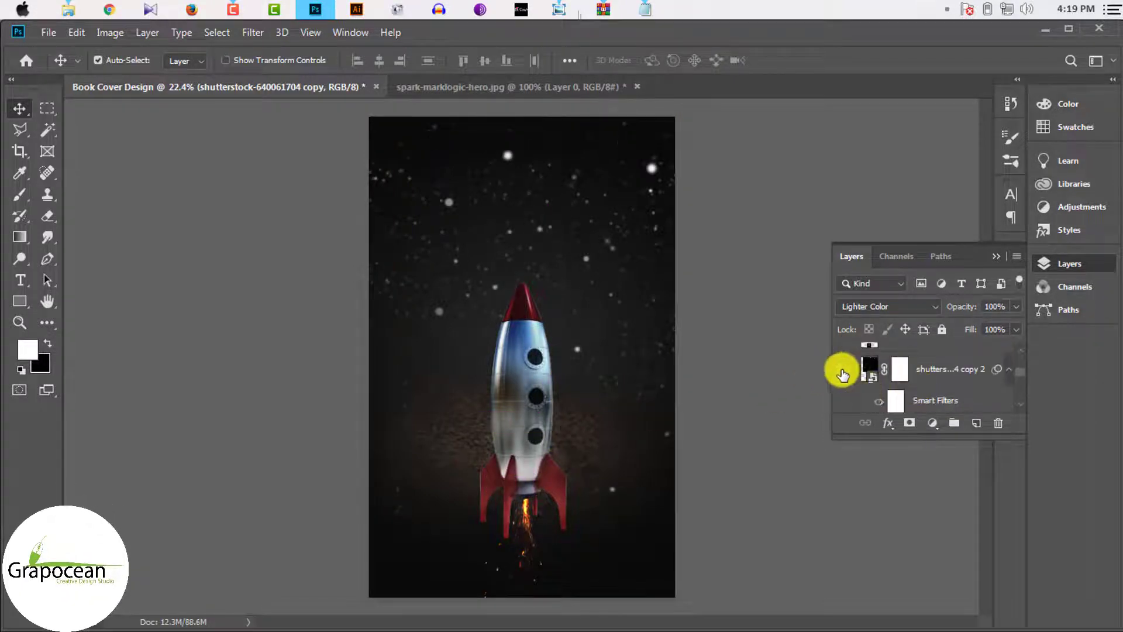
- Show the star layer copy and move the masked texture layer up toward the cover's top
scroll(878, 368, "down", 1)
scroll(901, 380, "down", 1)
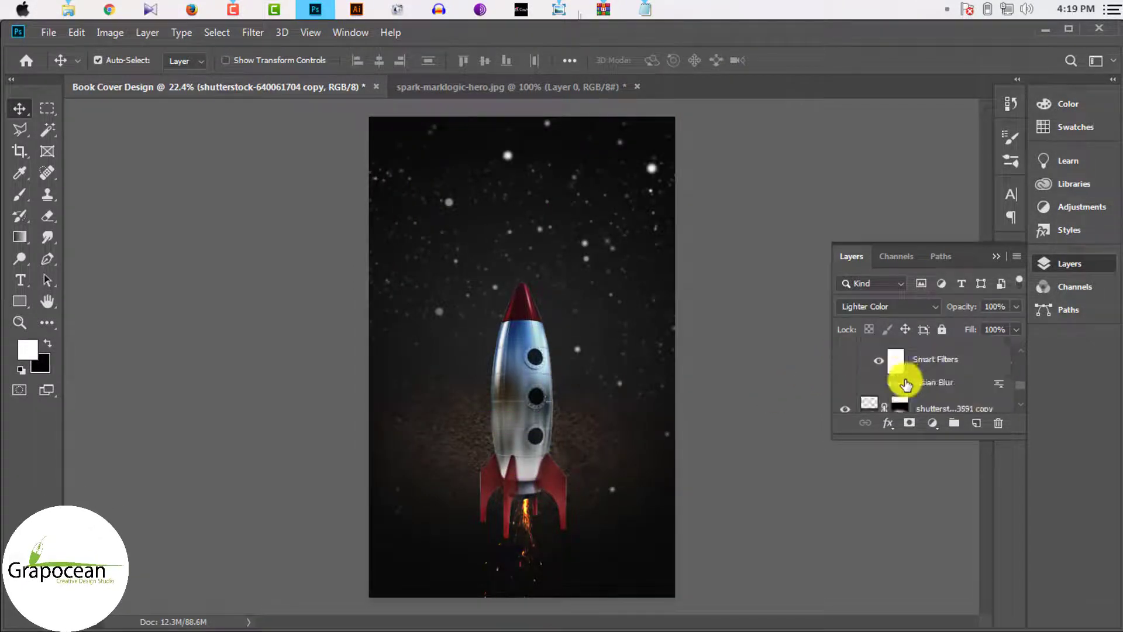
left_click(843, 362)
scroll(895, 381, "down", 1)
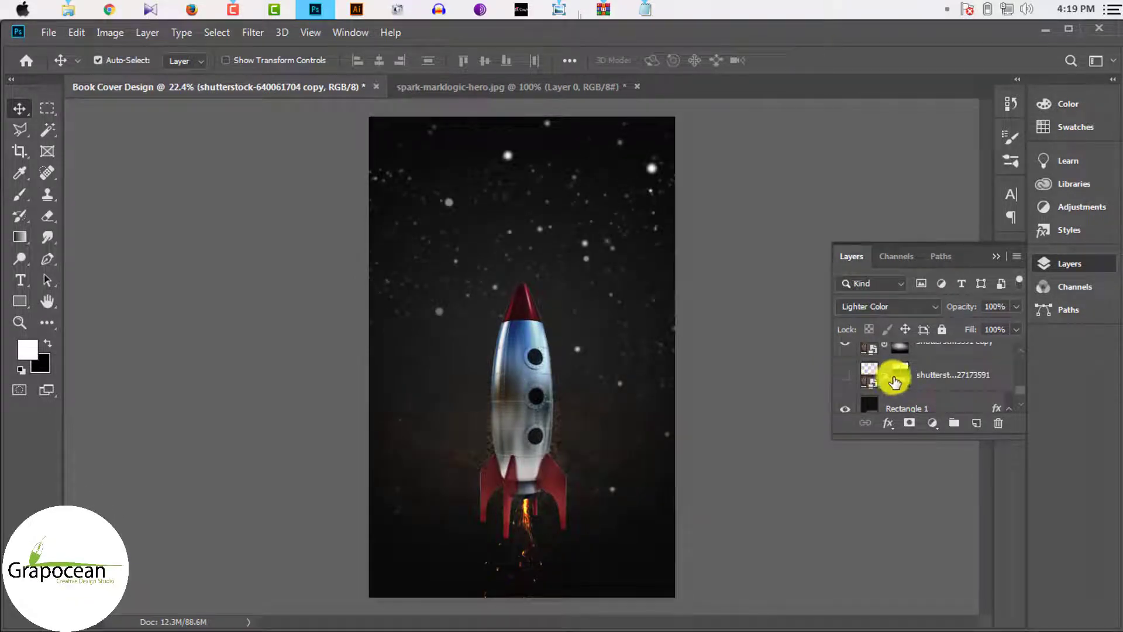
left_click(876, 381)
key("ctrl+t")
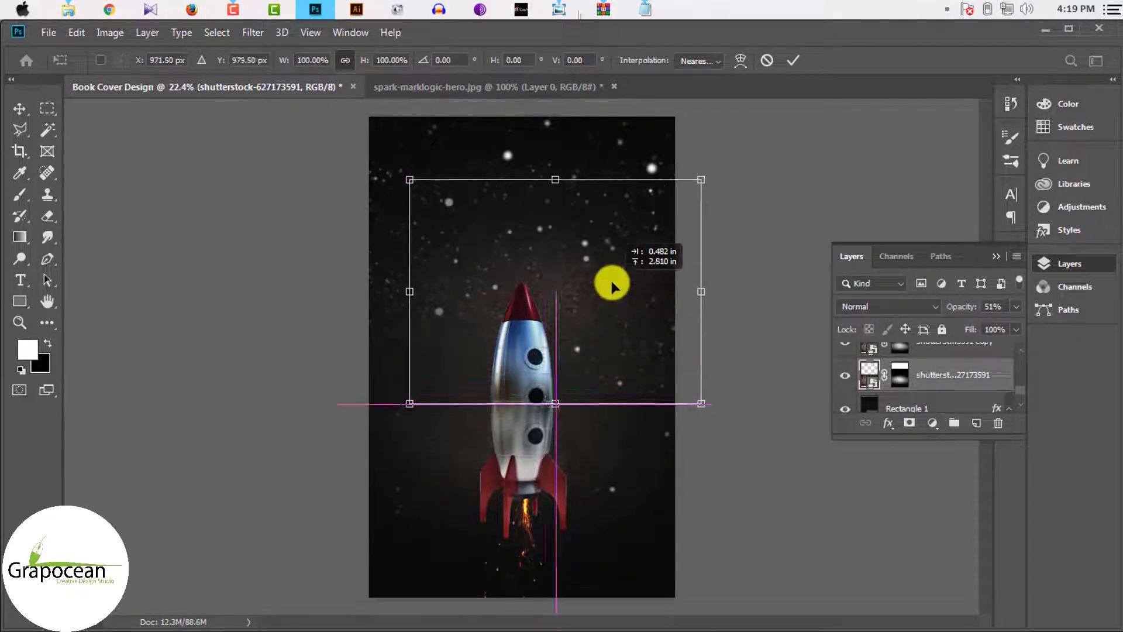
mouse_move(576, 405)
left_mouse_down()
mouse_move(587, 244)
mouse_move(645, 279)
mouse_move(587, 189)
mouse_move(588, 153)
left_mouse_up()
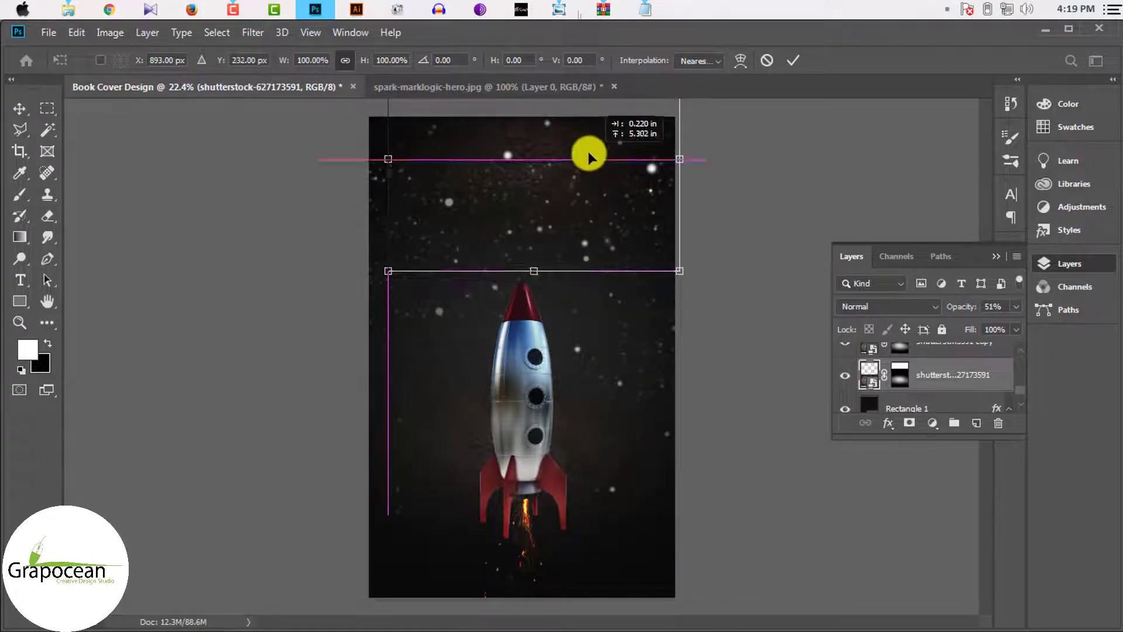
left_click(792, 59)
scroll(608, 257, "up", 3)
scroll(565, 317, "down", 2)
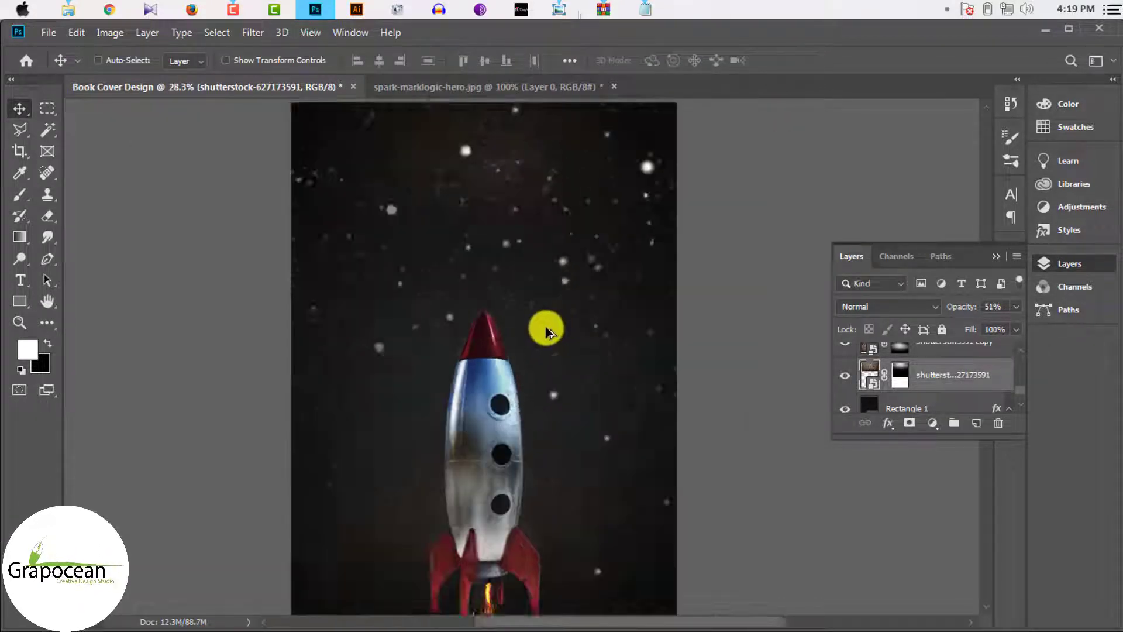
scroll(544, 326, "down", 1)
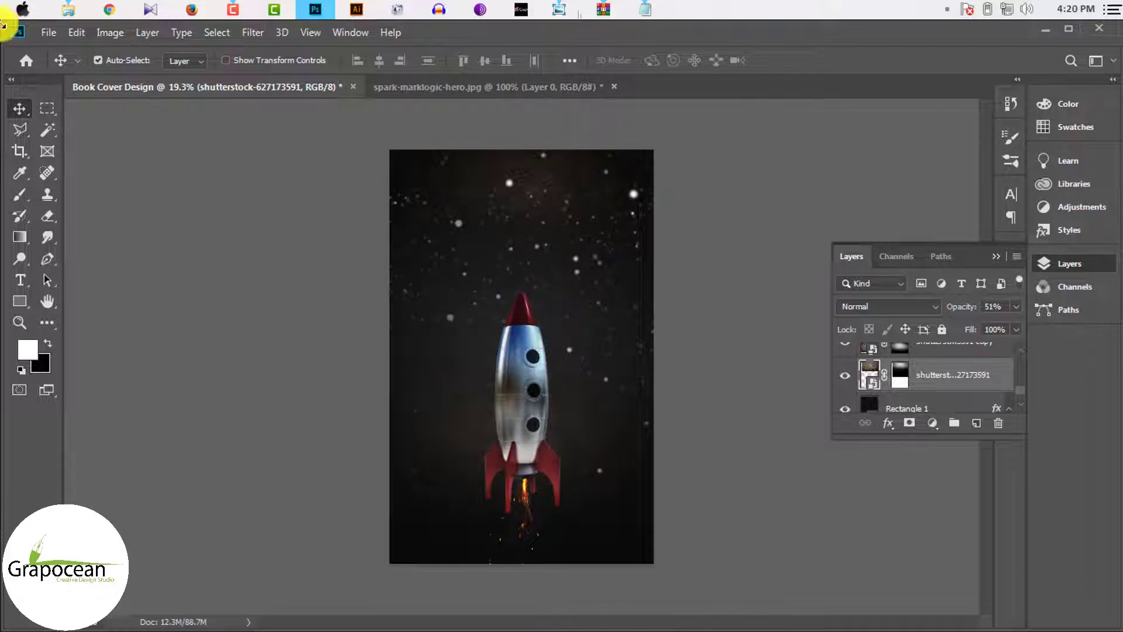
- Place the smoke image shutterstock-337298948 embedded into the cover
left_click(50, 33)
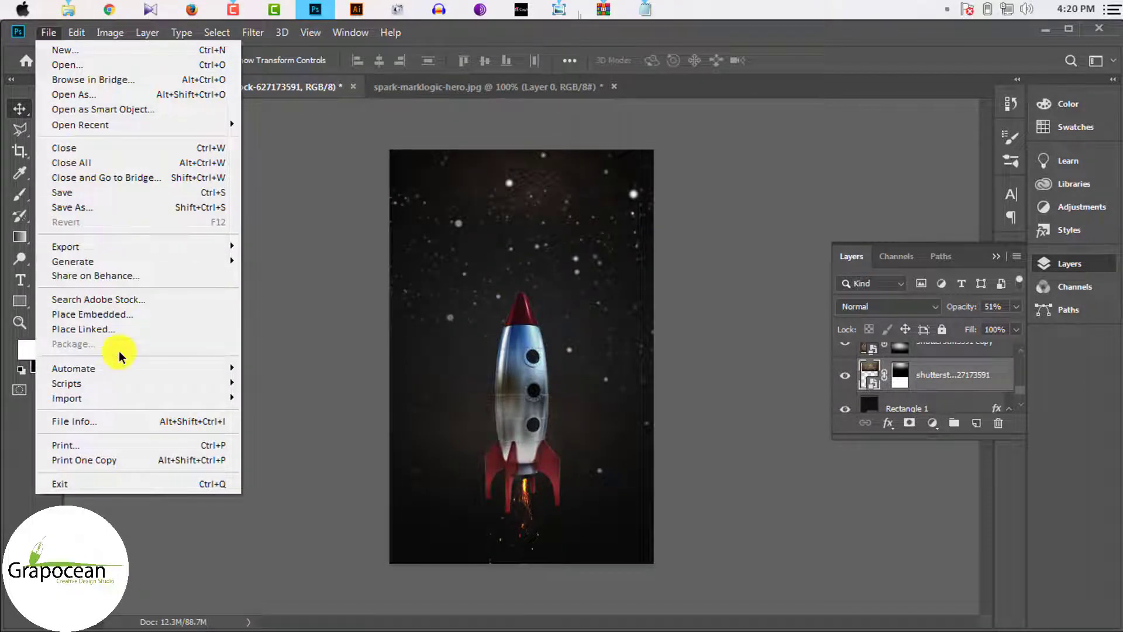
left_click(112, 316)
left_click_drag(833, 250, 833, 270)
left_click(284, 202)
left_click(685, 502)
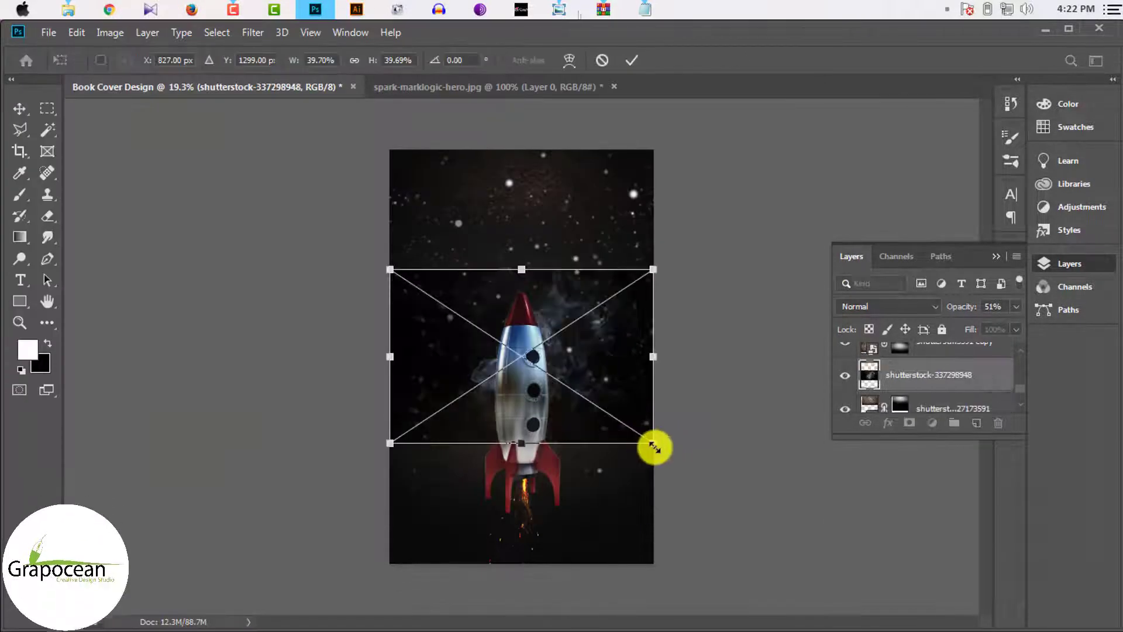
- Scale the smoke to about 64% and position it around the rocket
left_click_drag(654, 445, 721, 490)
left_click_drag(389, 489, 296, 550)
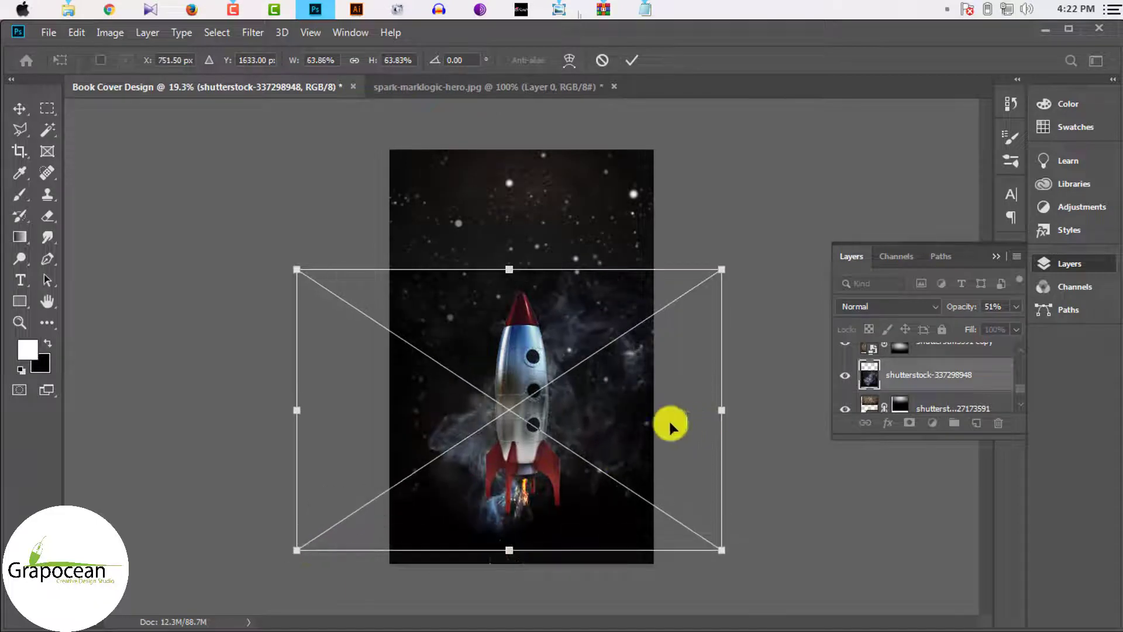
mouse_move(633, 411)
left_mouse_down()
mouse_move(608, 334)
mouse_move(612, 372)
left_mouse_up()
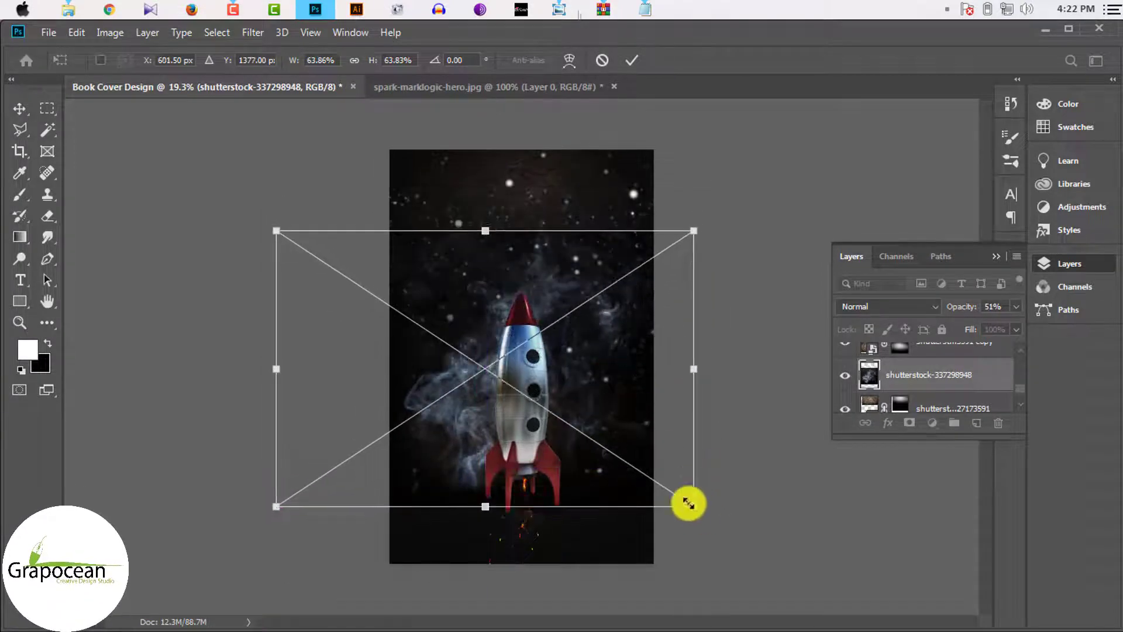
left_click_drag(688, 502, 612, 432)
left_click(632, 60)
- Set the smoke layer to Color Dodge and fade it with a gradient on a layer mask
left_click(888, 307)
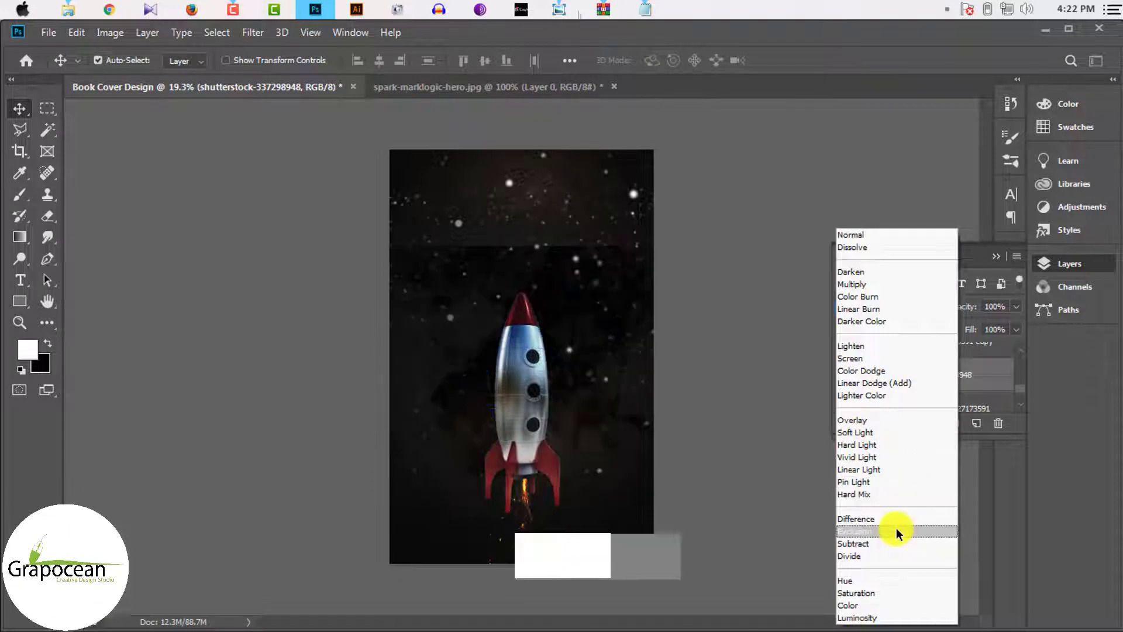
left_click(874, 369)
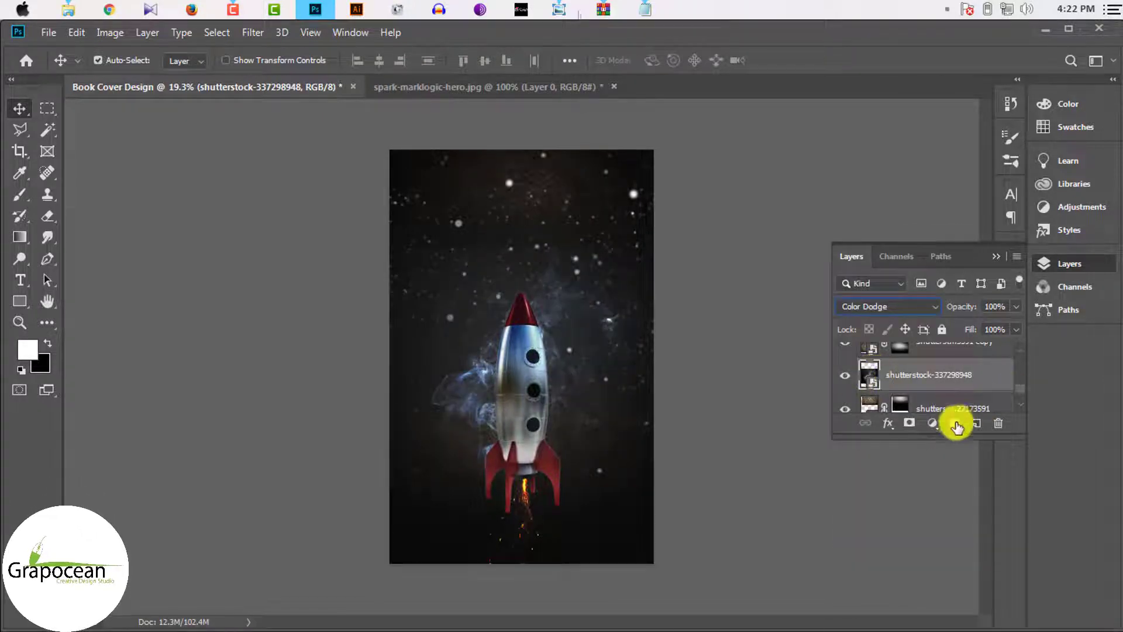
left_click(21, 237)
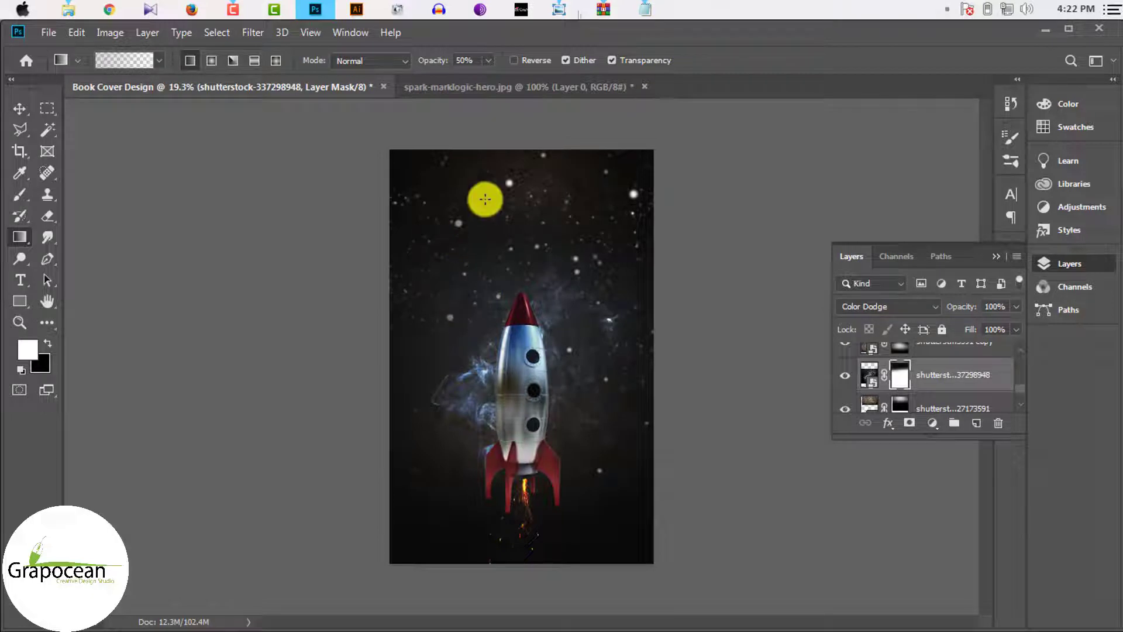
left_click_drag(599, 219, 615, 332)
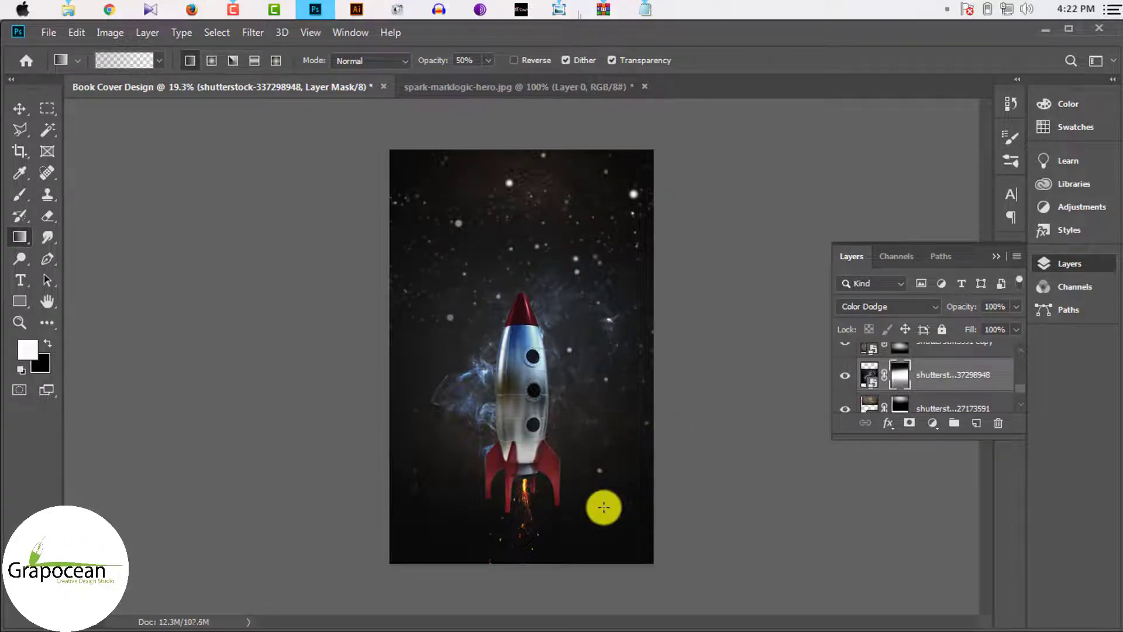
left_click_drag(577, 317, 569, 376)
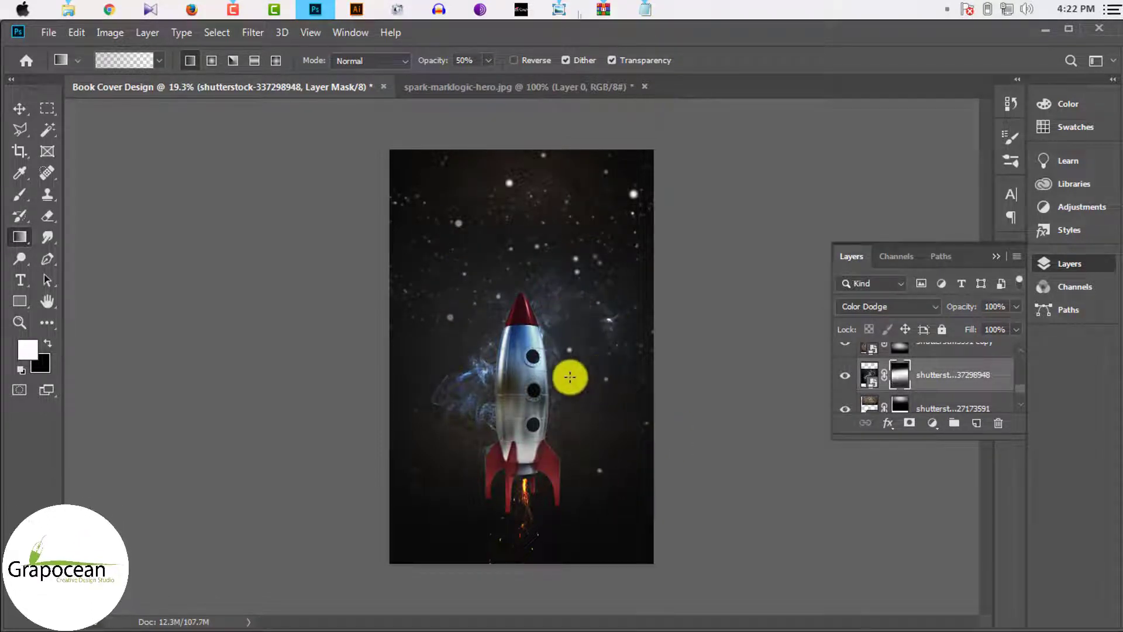
- Reposition the duplicated Lighter Color star layer on the cover
left_click(19, 110)
left_click_drag(500, 363, 490, 402)
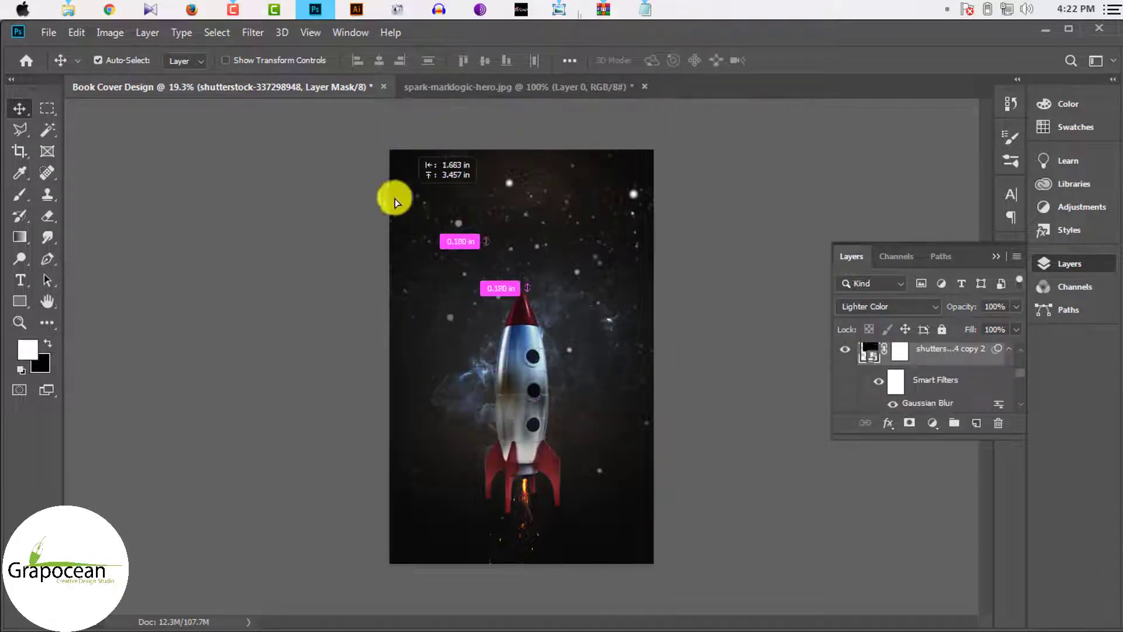
left_click_drag(452, 280, 461, 283)
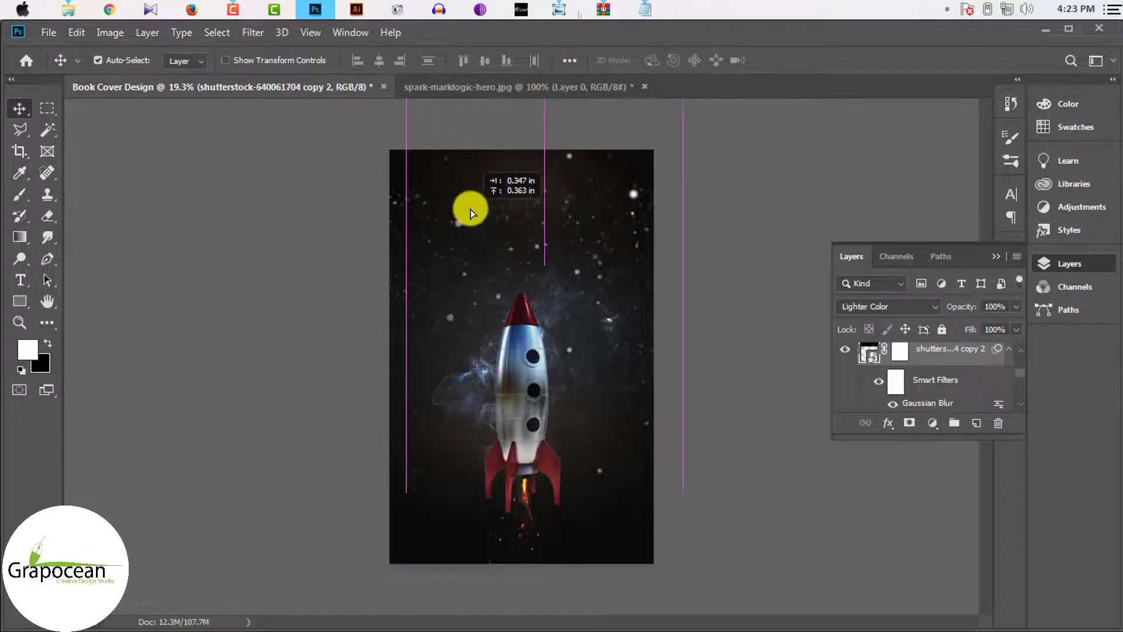
scroll(584, 384, "down", 1)
scroll(588, 386, "up", 2)
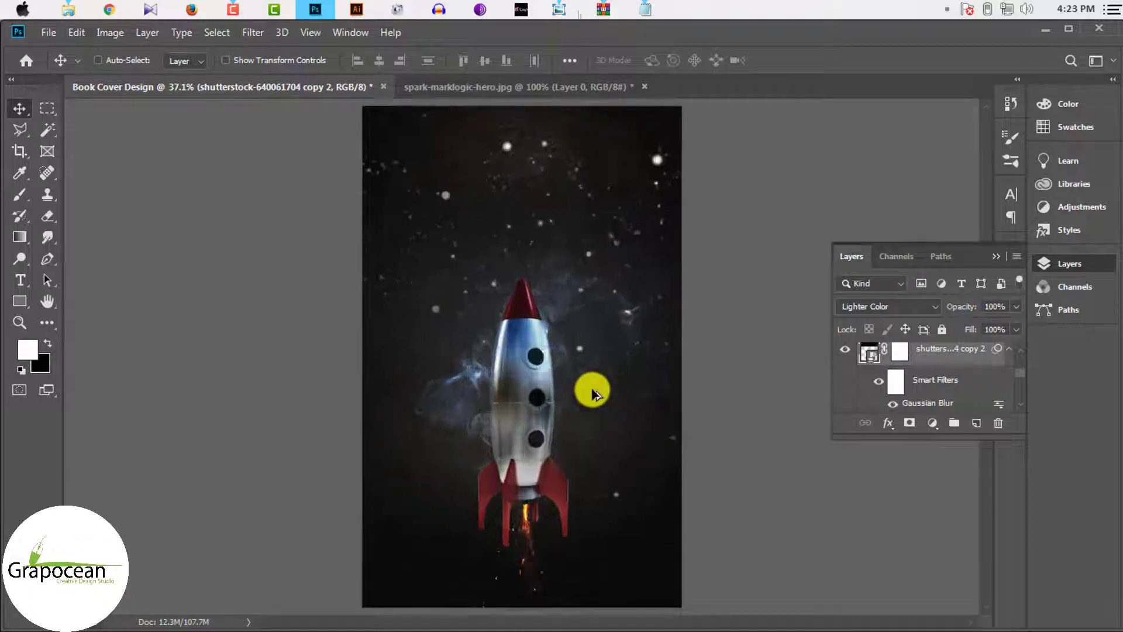
scroll(561, 379, "up", 3)
scroll(562, 379, "down", 3)
scroll(561, 379, "down", 2)
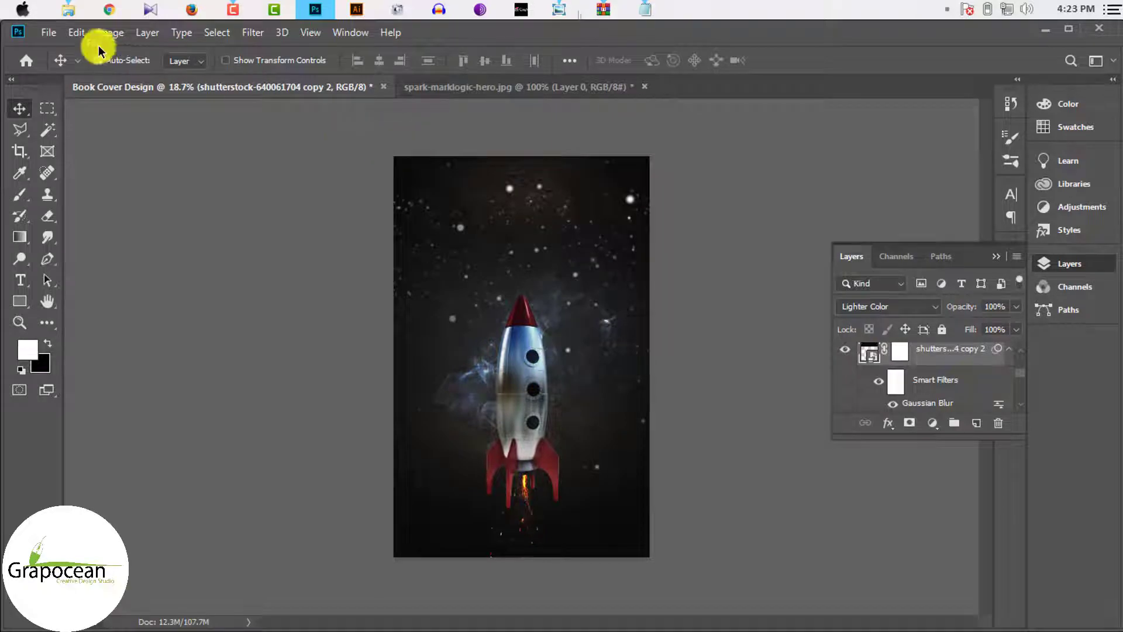
left_click(48, 32)
- Open shutterstock-488785741, unlock its Background, and drag the planet scene into the cover
left_click(61, 65)
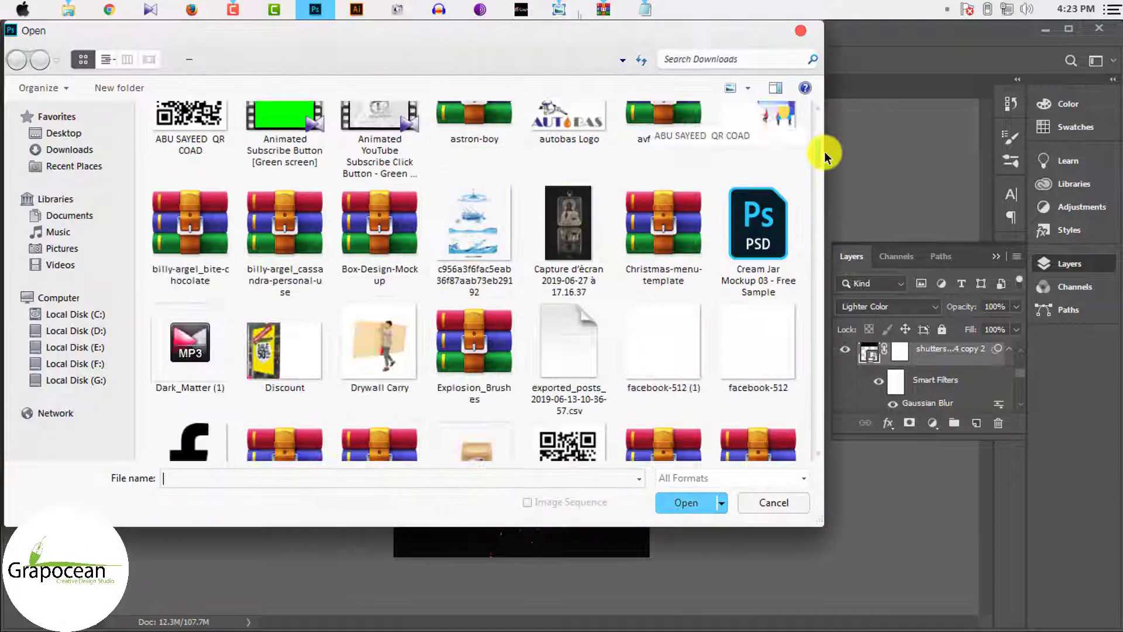
mouse_move(824, 155)
left_mouse_down()
mouse_move(843, 231)
mouse_move(833, 283)
left_mouse_up()
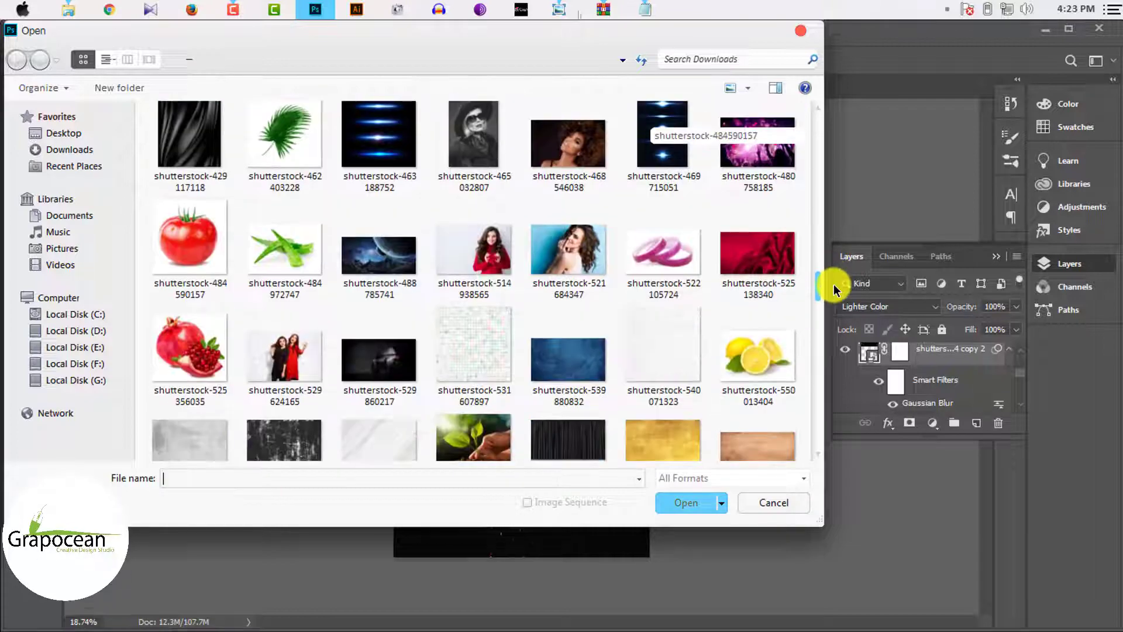
left_click(420, 271)
left_click(695, 506)
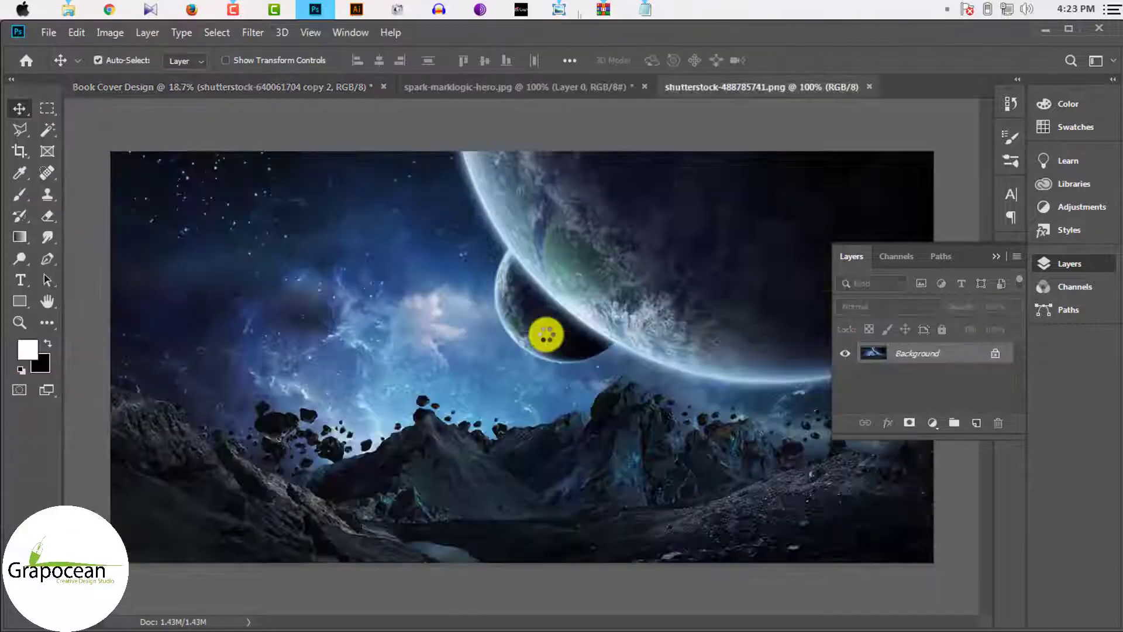
left_click(1000, 354)
mouse_move(409, 292)
left_mouse_down()
mouse_move(579, 264)
mouse_move(569, 243)
mouse_move(675, 307)
left_mouse_up()
- Enlarge the planet scene across the cover's top and blend it in Lighten mode
key("ctrl+t")
left_click_drag(572, 249, 579, 234)
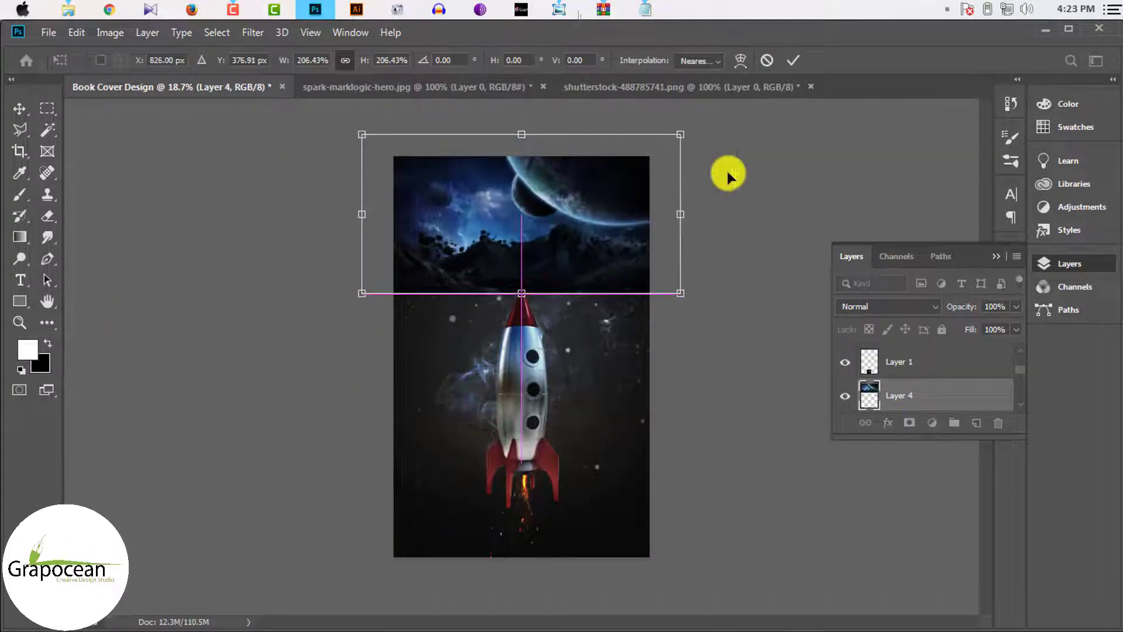
left_click(793, 60)
left_click_drag(641, 266, 607, 244)
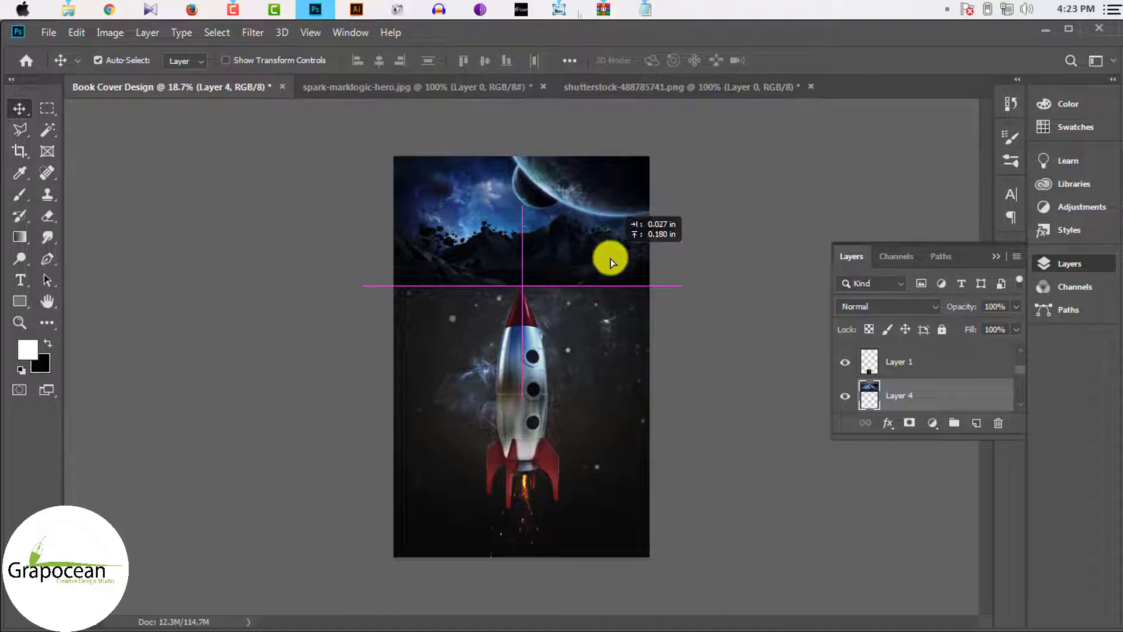
left_click(881, 308)
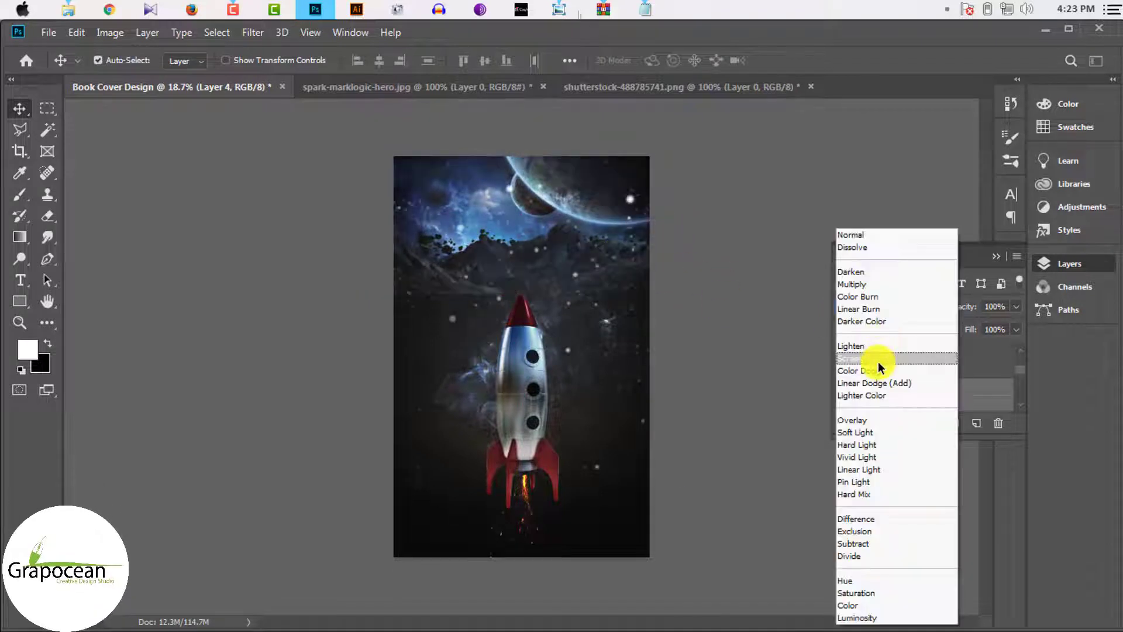
left_click(880, 346)
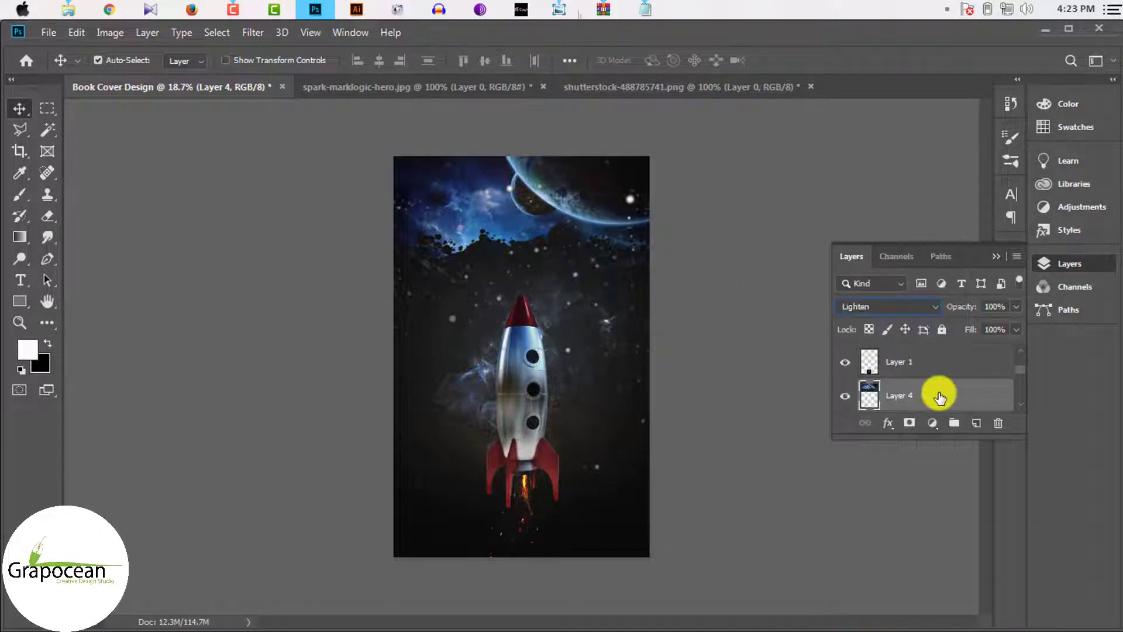
- Select Layer 4, the planet scene, and add a Hue/Saturation adjustment layer
left_click(252, 33)
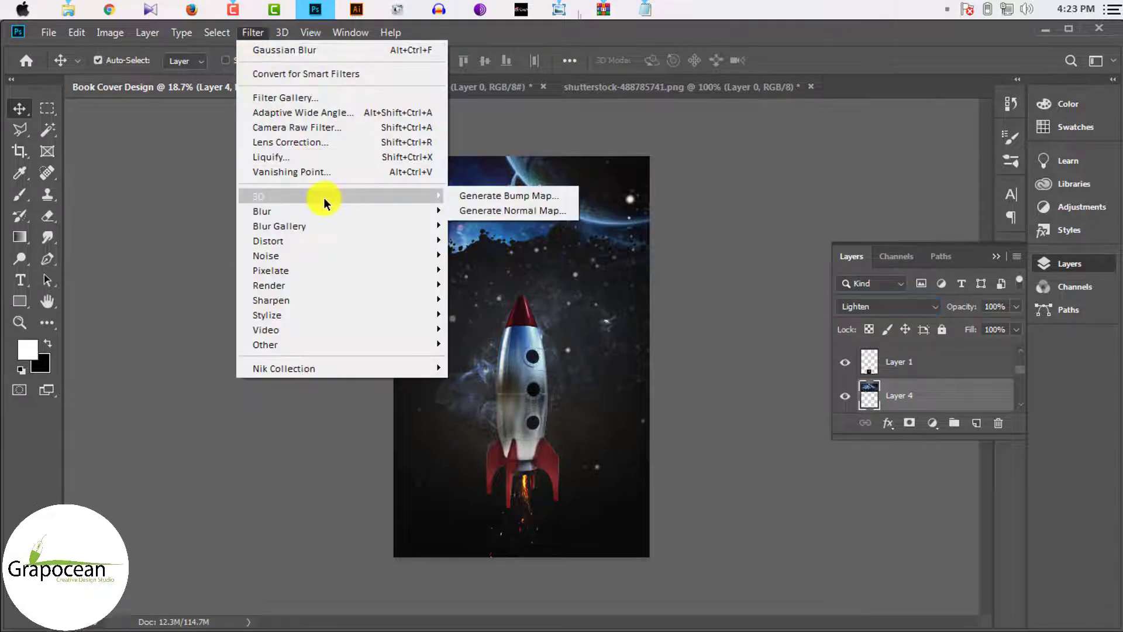
left_click(789, 360)
left_click(847, 396)
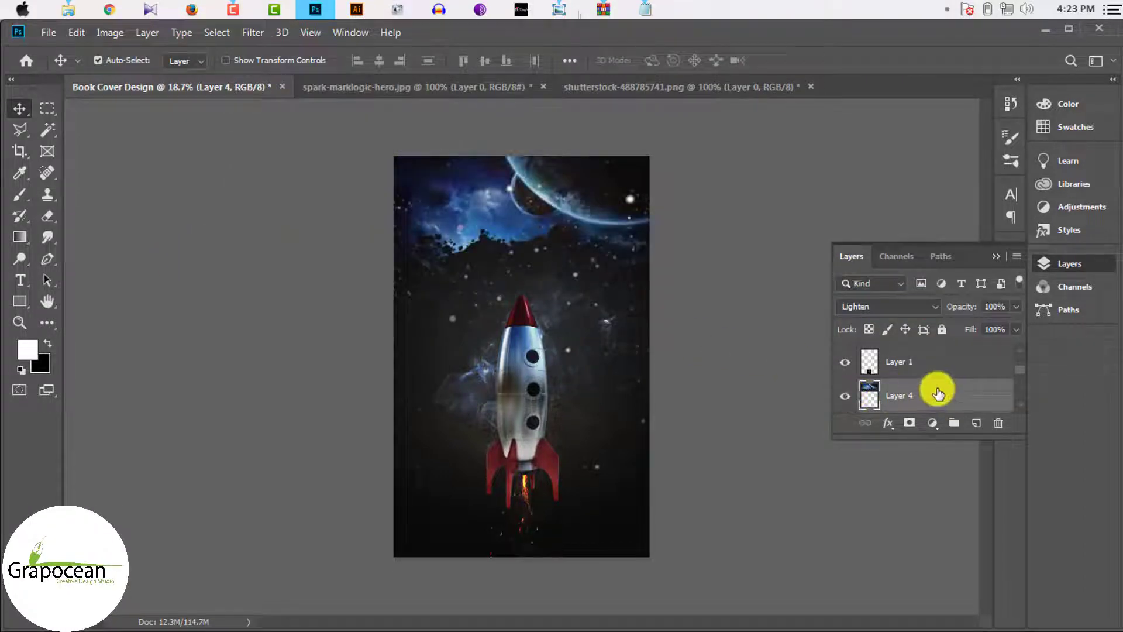
left_click(250, 32)
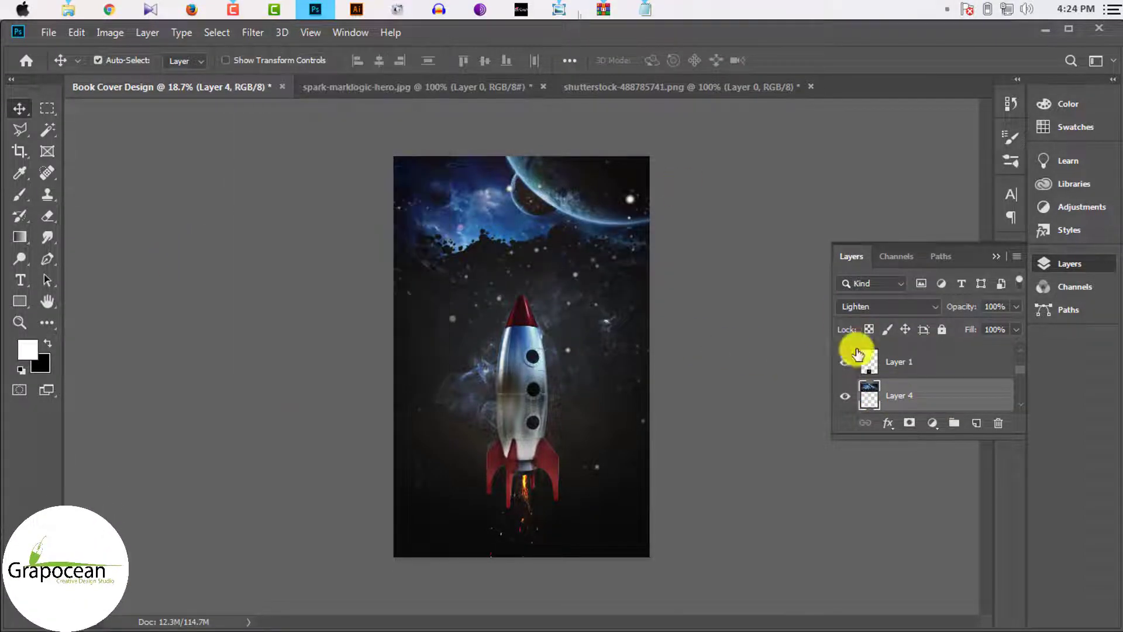
left_click(932, 423)
left_click(1002, 273)
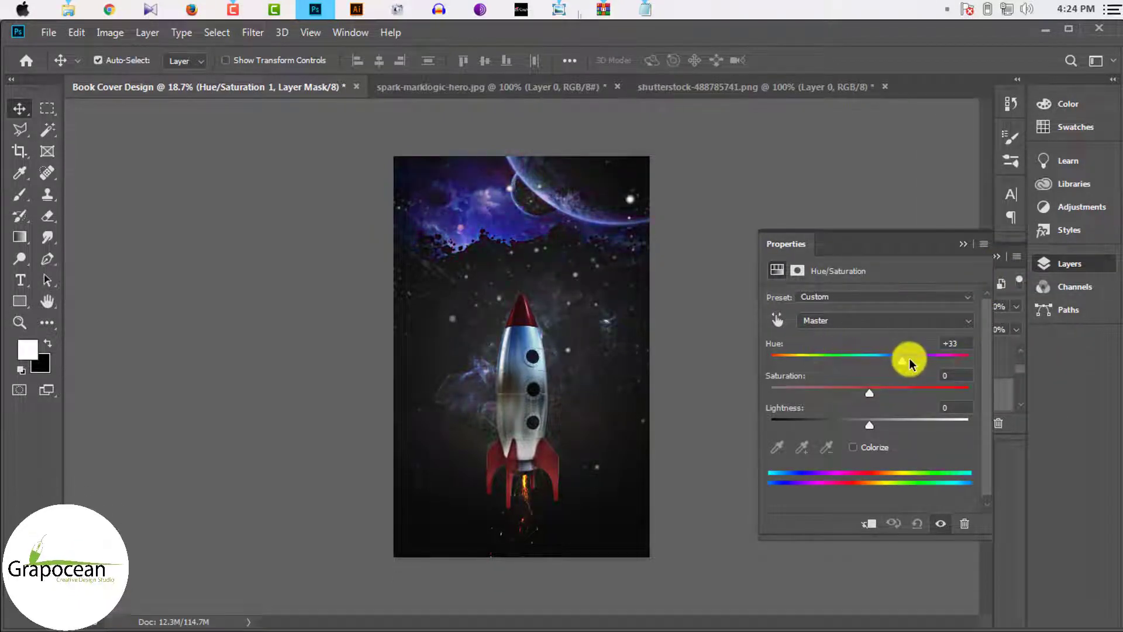
- Try shifting the hue to magenta and orange, then undo and delete the adjustment layer
left_click_drag(871, 363, 950, 365)
left_click_drag(871, 366, 747, 366)
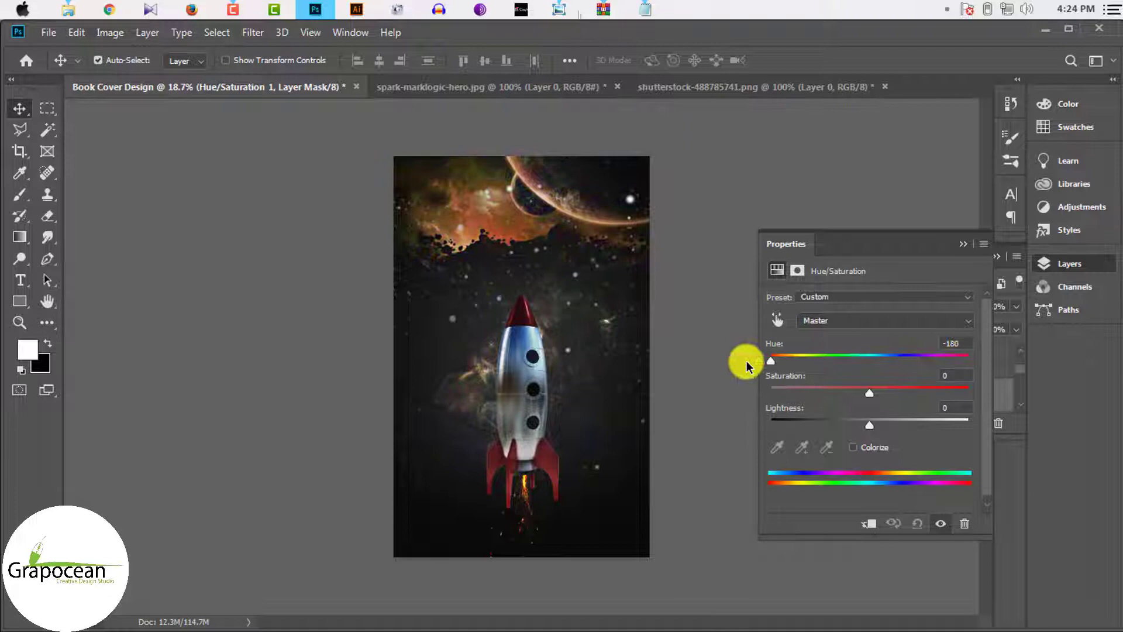
key("ctrl+z")
double_click(962, 244)
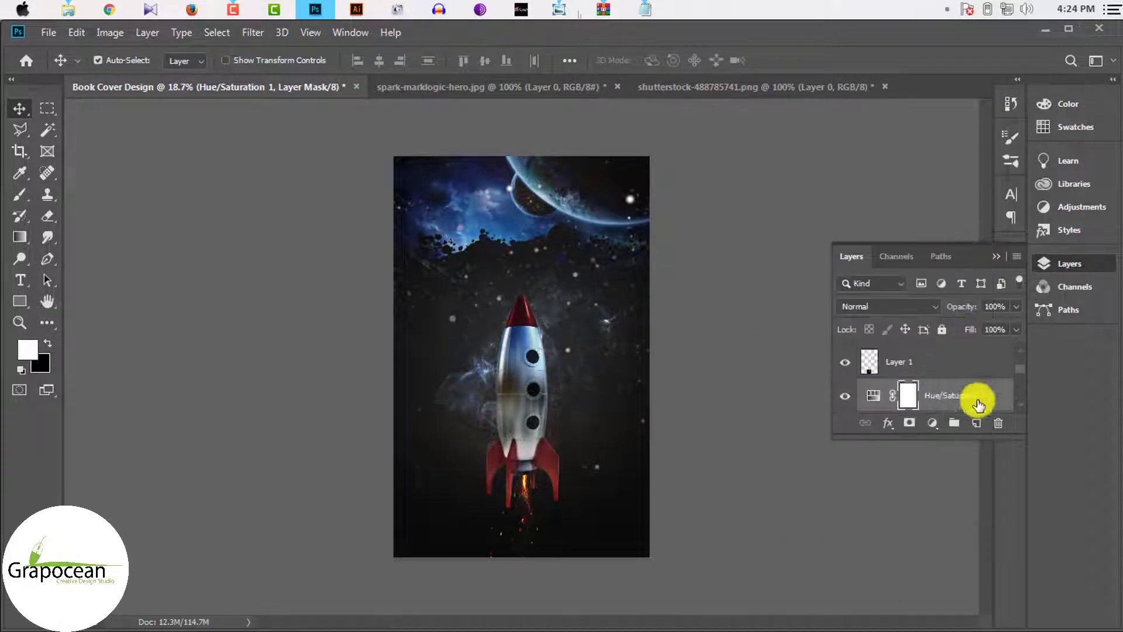
key("Delete")
left_click(932, 424)
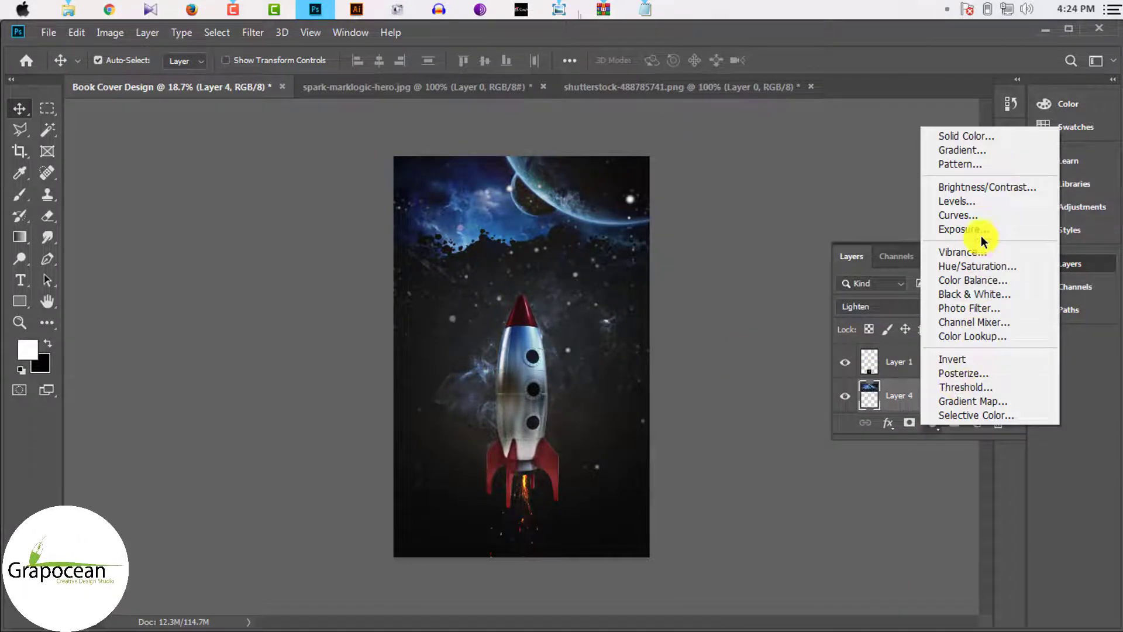
- Add a Black & White adjustment with Reds 265, Yellows 98 and Cyans 31
left_click(997, 295)
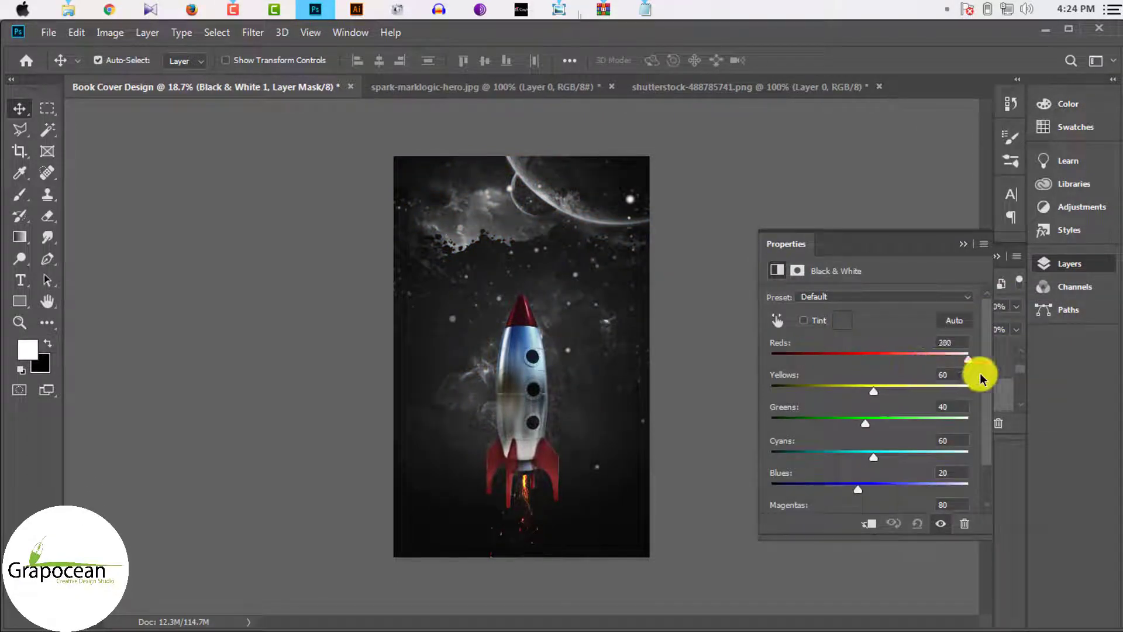
left_click_drag(981, 379, 889, 390)
left_click_drag(873, 457, 863, 460)
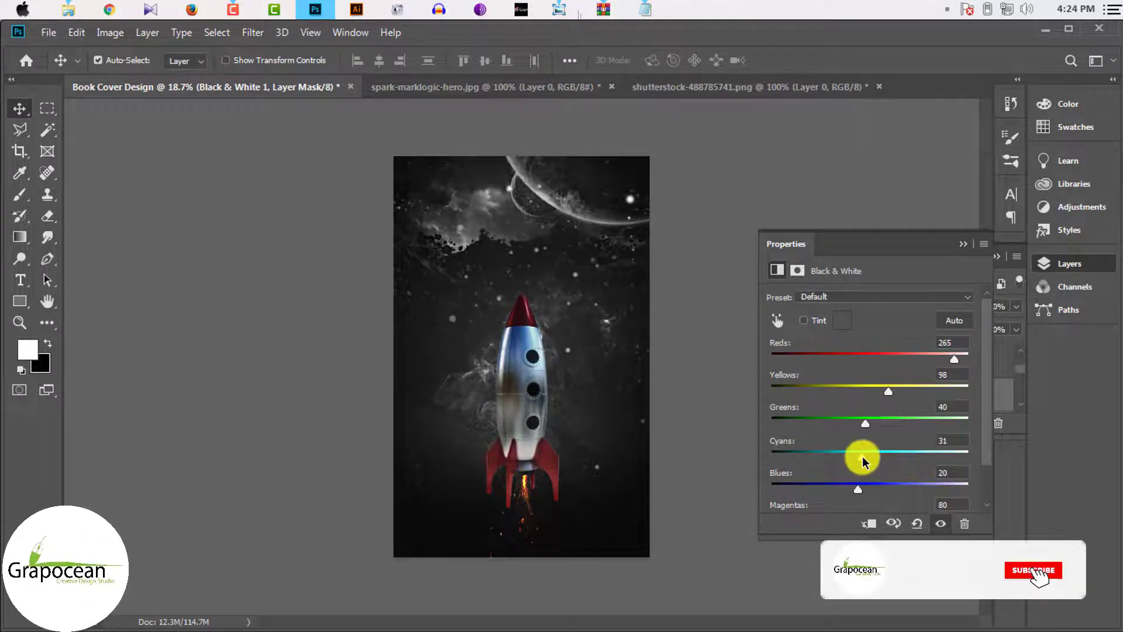
left_click(875, 269)
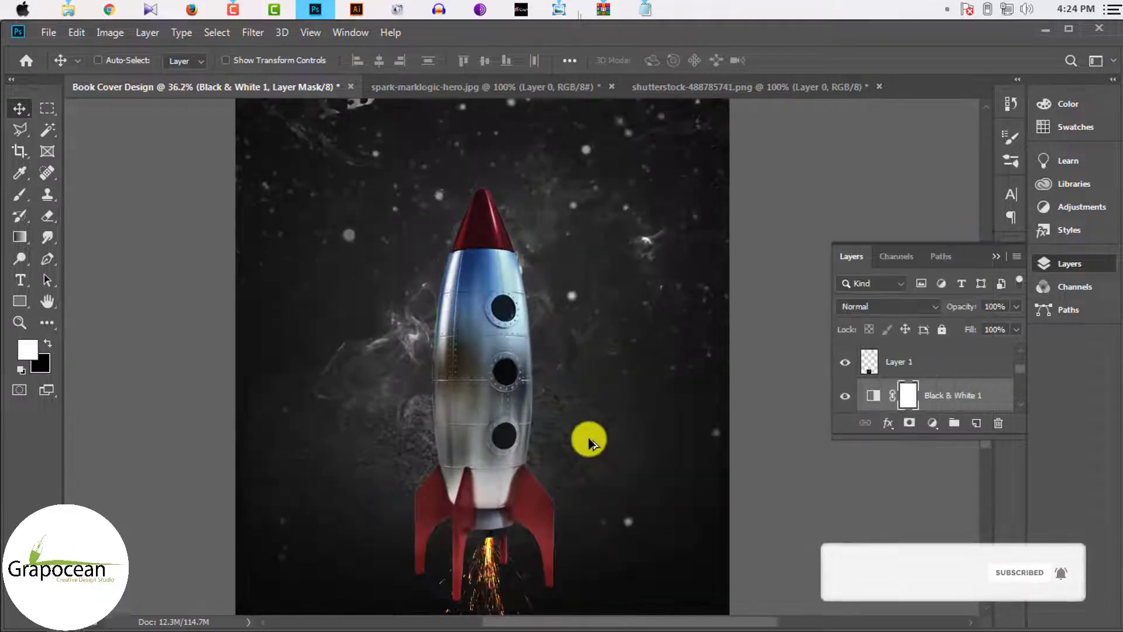
- Move Black & White 1 above Layer 4 and clip it to Layer 4
scroll(589, 443, "up", 1)
key("ctrl")
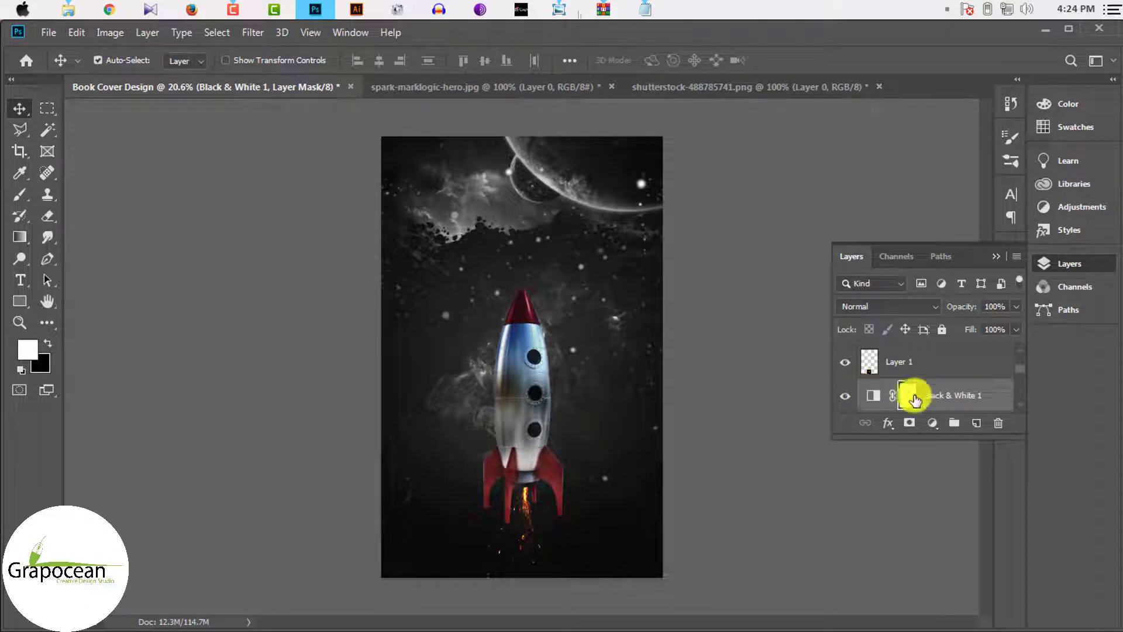
left_click_drag(914, 399, 956, 367)
right_click(955, 363)
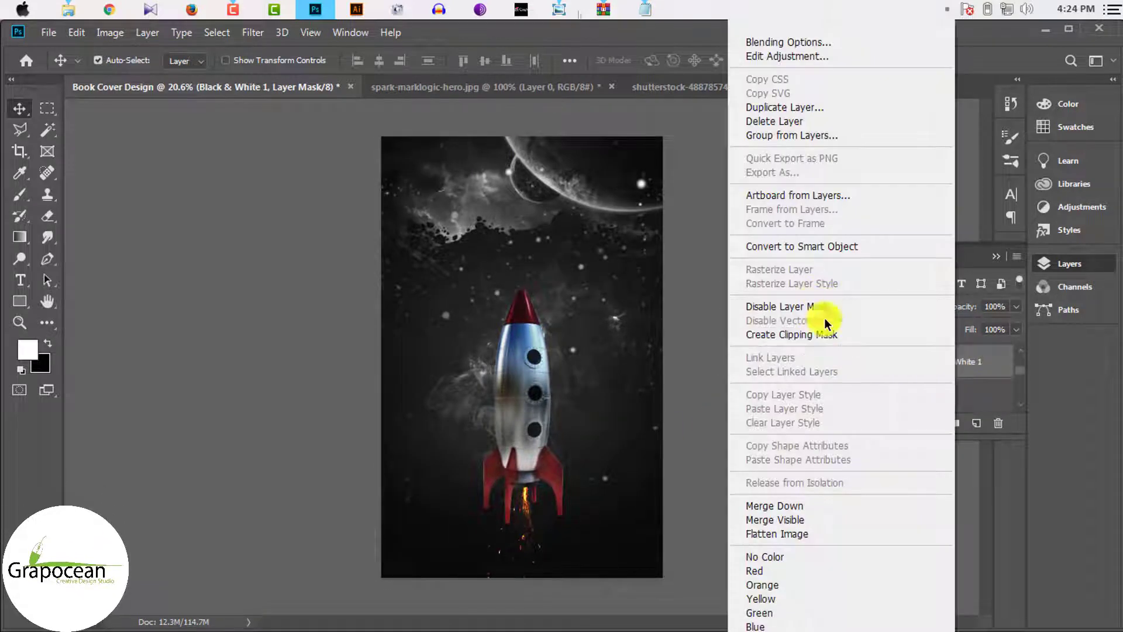
left_click(825, 332)
scroll(556, 170, "up", 2)
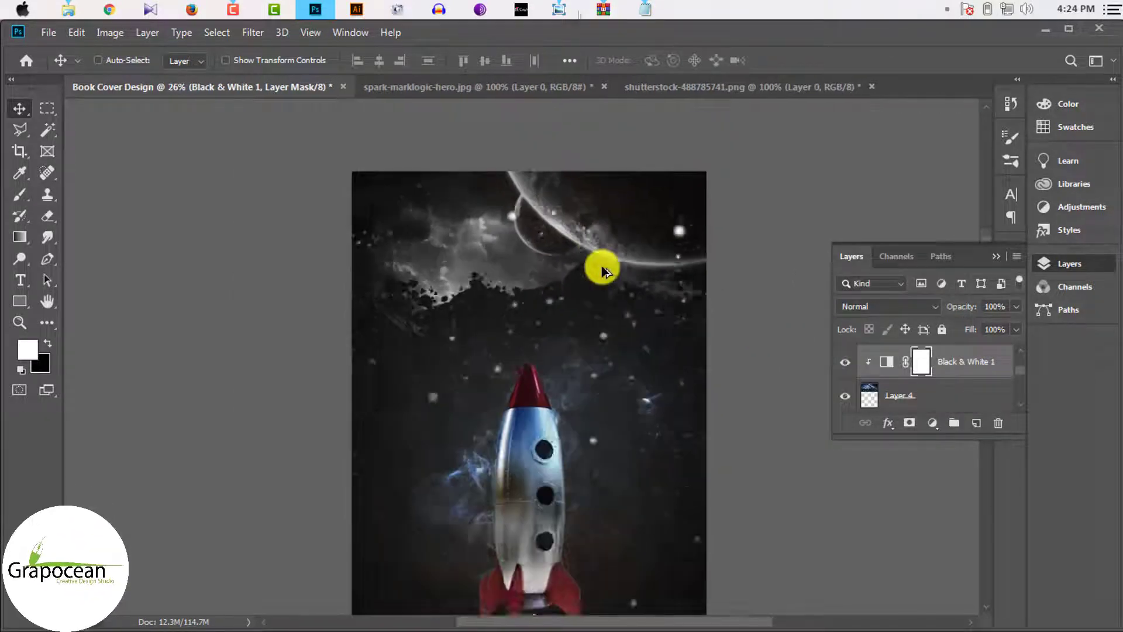
scroll(602, 270, "down", 2)
left_click(529, 400)
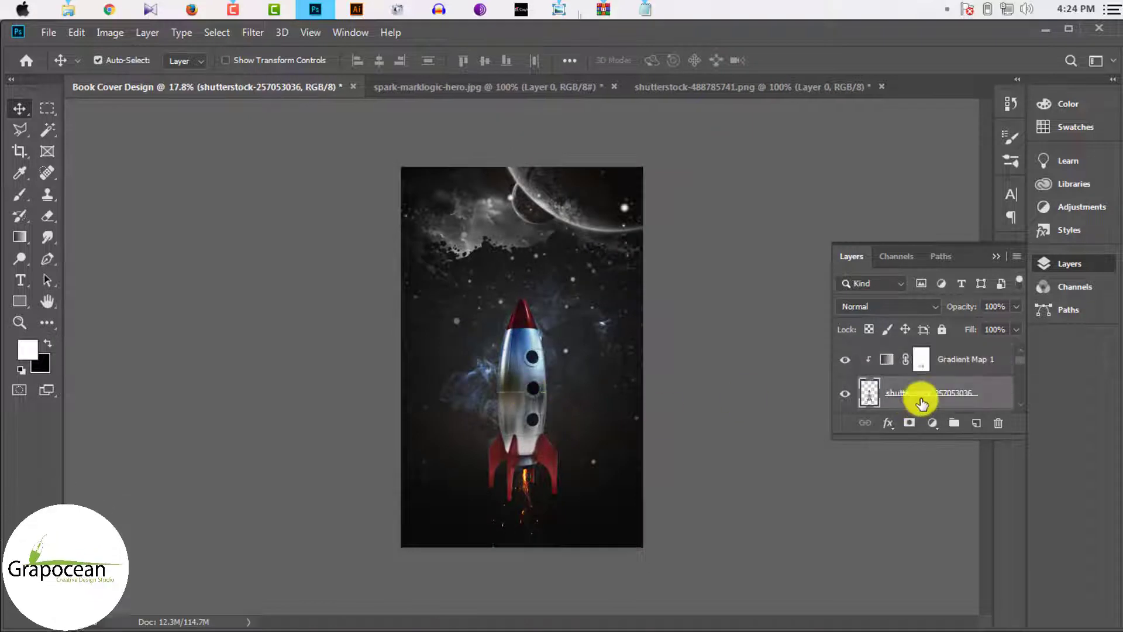
- Scale the rocket down to about 94% and commit the transform
scroll(941, 380, "down", 1)
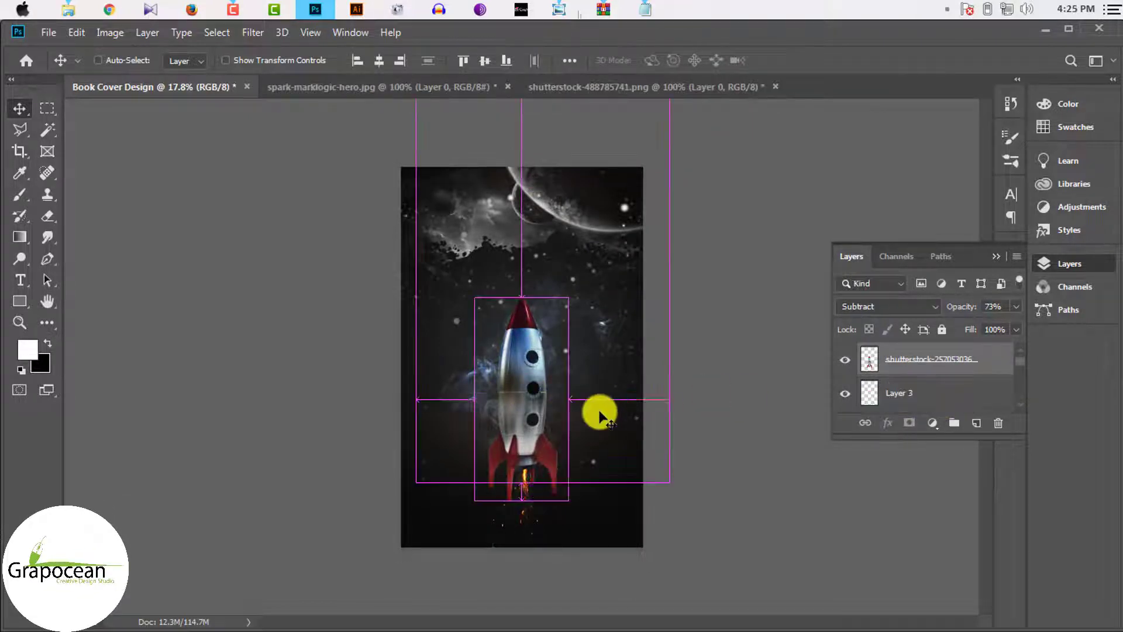
key("ctrl+t")
left_click_drag(570, 297, 569, 296)
left_click(792, 60)
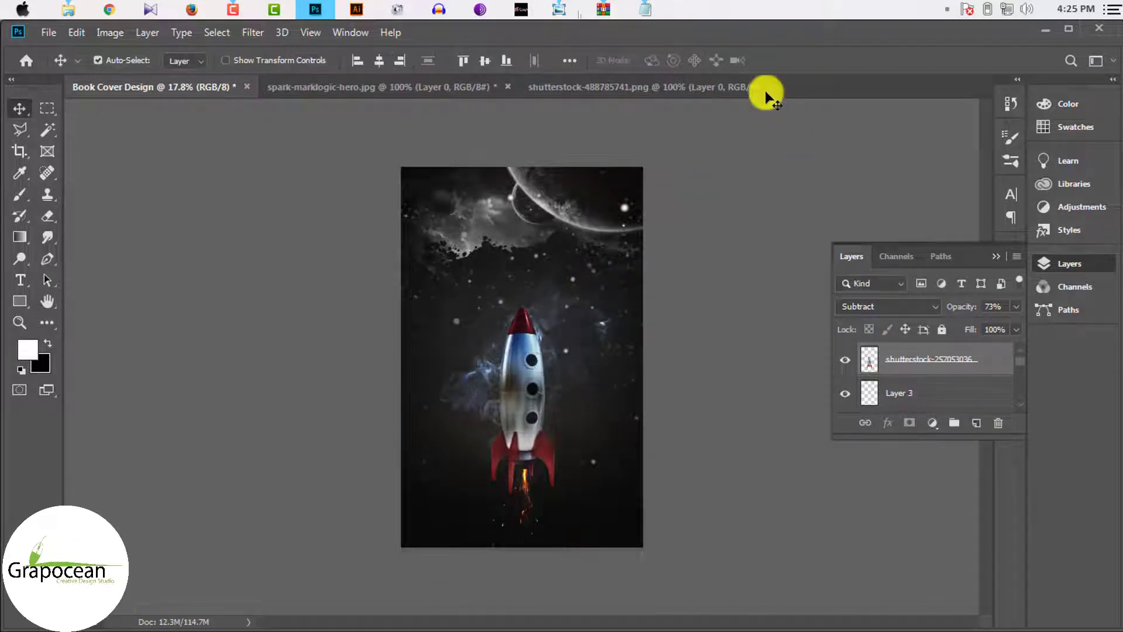
- Move the Layer 1 sparks directly beneath the rocket's nozzle
scroll(534, 484, "up", 5)
left_click_drag(508, 546, 486, 529)
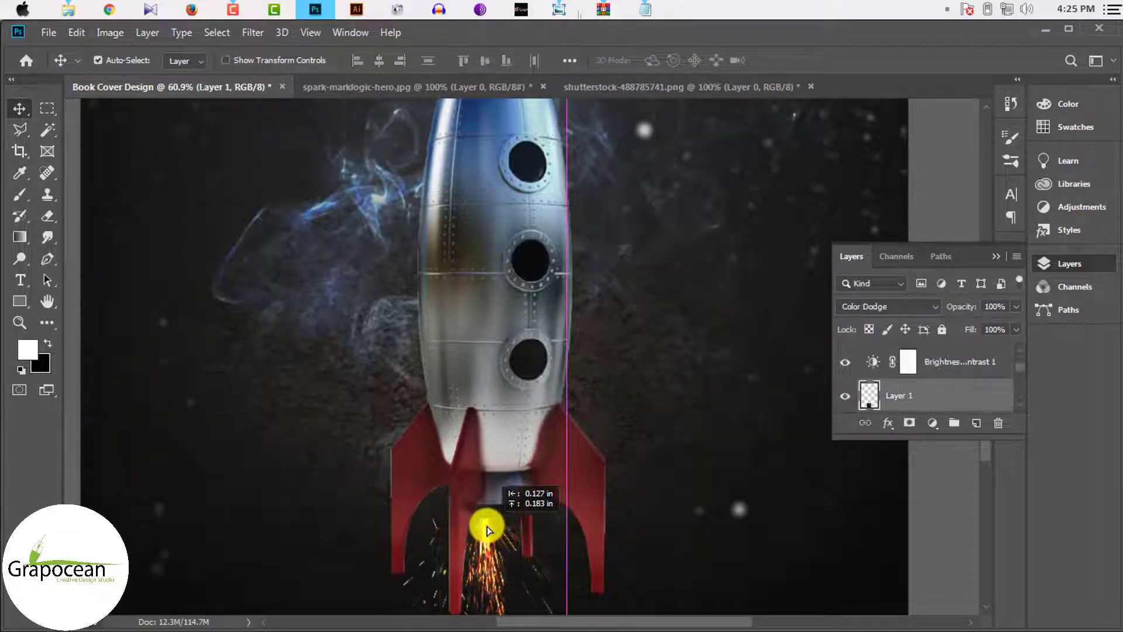
scroll(557, 469, "down", 3)
scroll(527, 532, "down", 2)
scroll(521, 493, "up", 5)
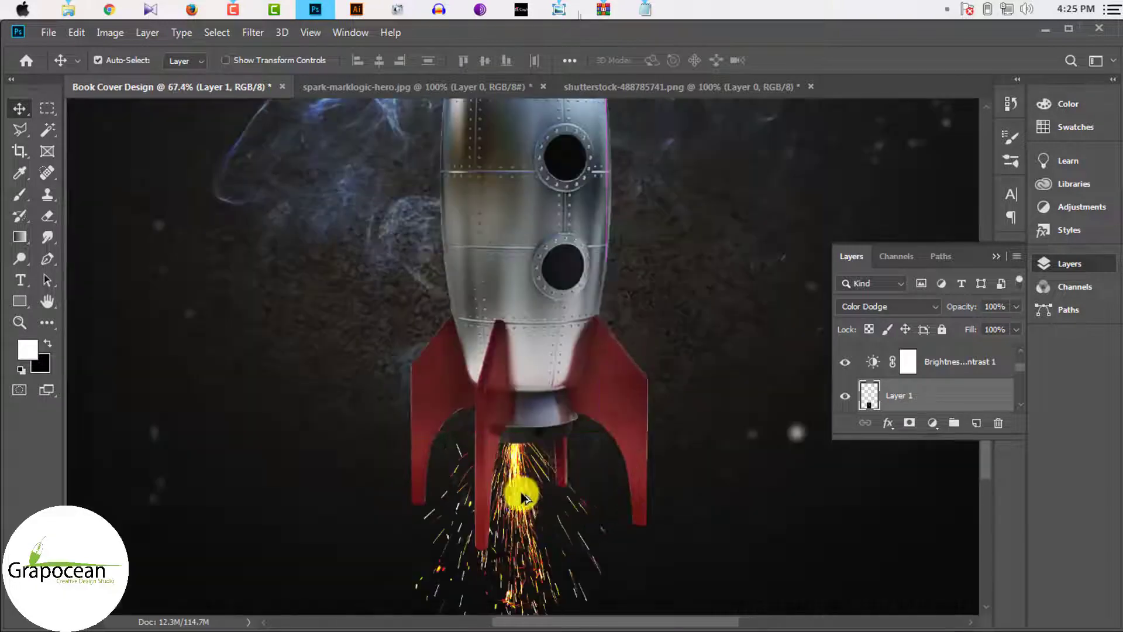
mouse_move(521, 493)
left_mouse_down()
mouse_move(538, 498)
mouse_move(534, 473)
left_mouse_up()
scroll(564, 513, "down", 3)
scroll(543, 334, "down", 2)
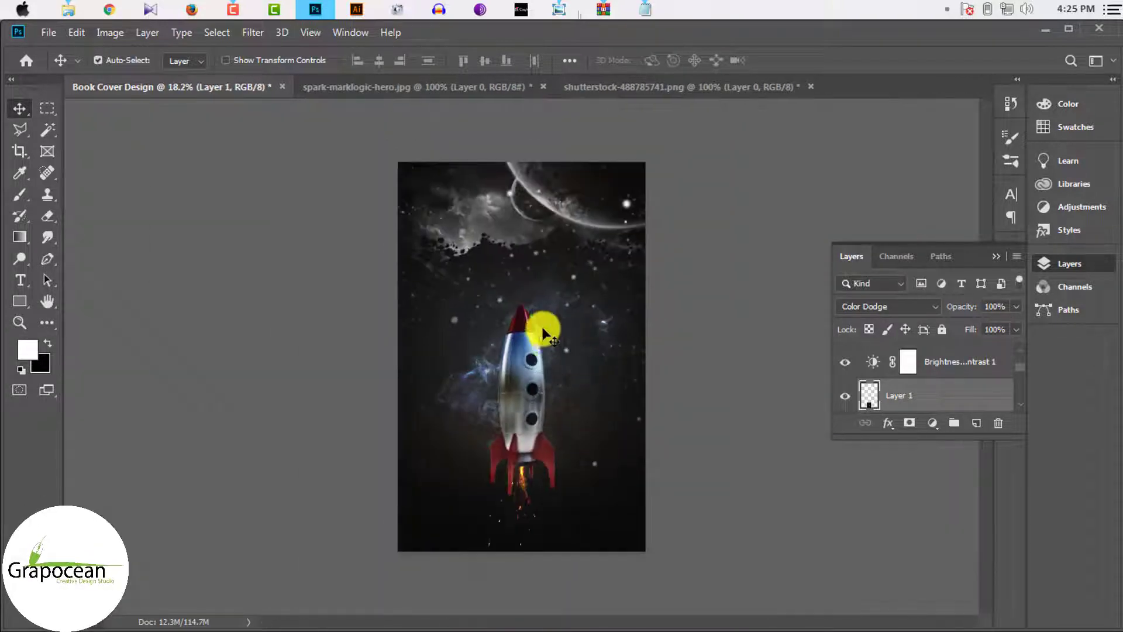
left_click(20, 280)
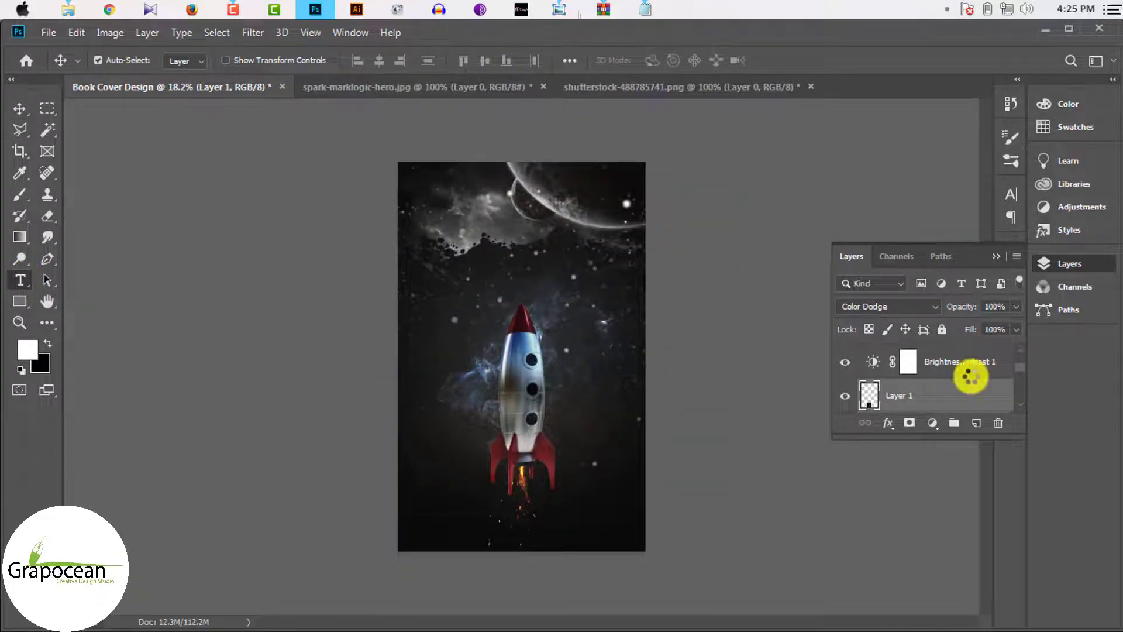
- Type the word 'GALAXY' above the rocket, above the Gradient Map 1 layer
scroll(970, 377, "up", 2)
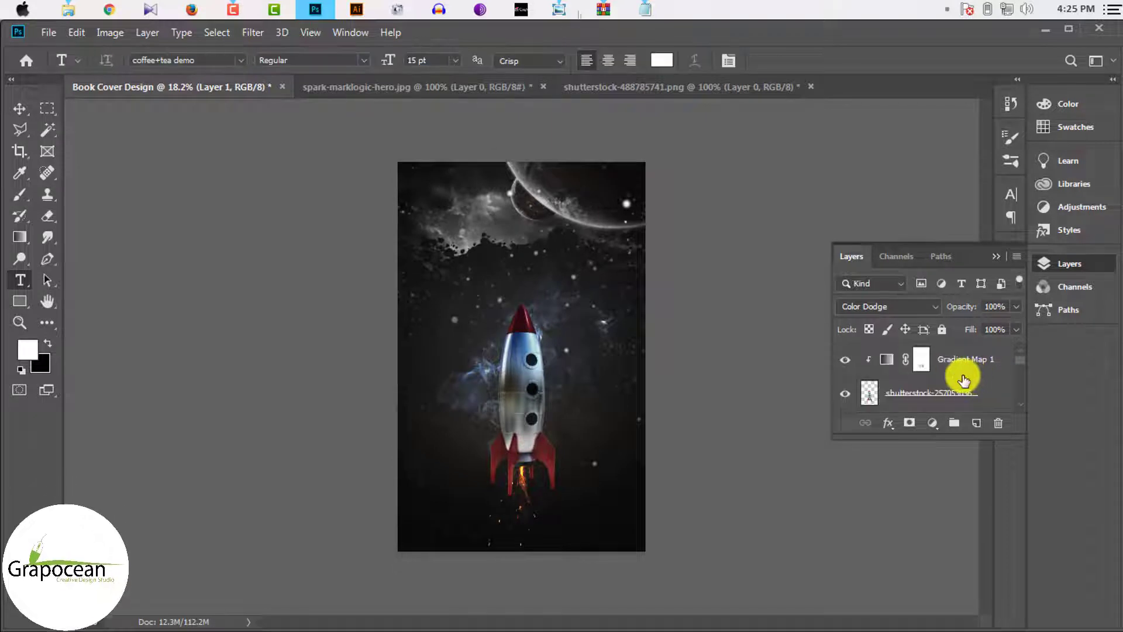
left_click(958, 363)
left_click(477, 259)
scroll(508, 288, "up", 5)
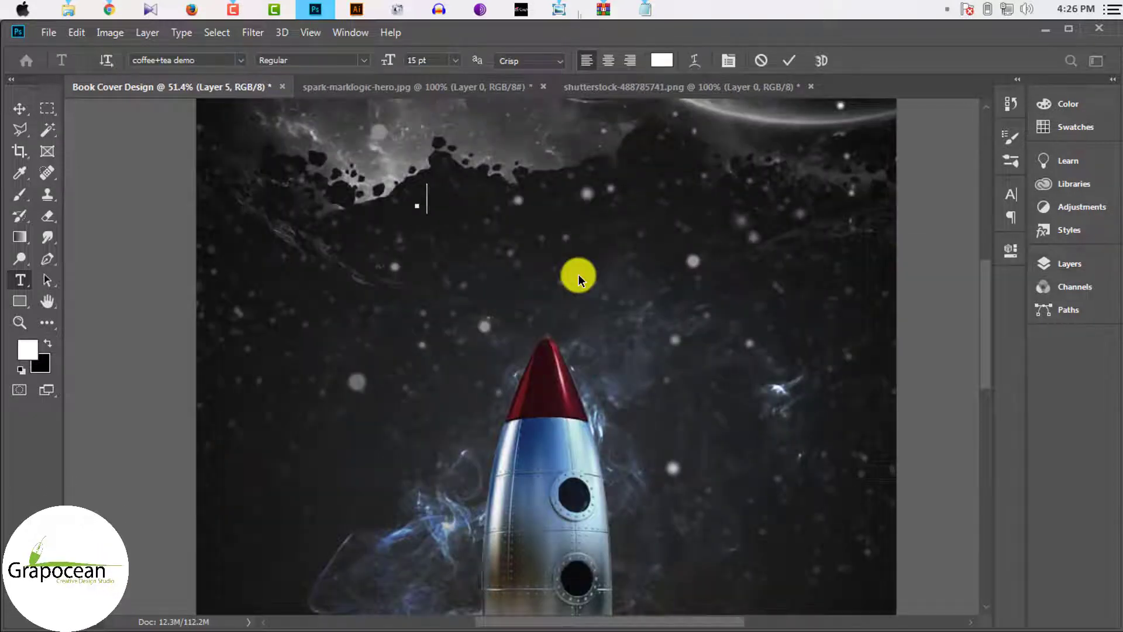
type("G")
type("ALAXY")
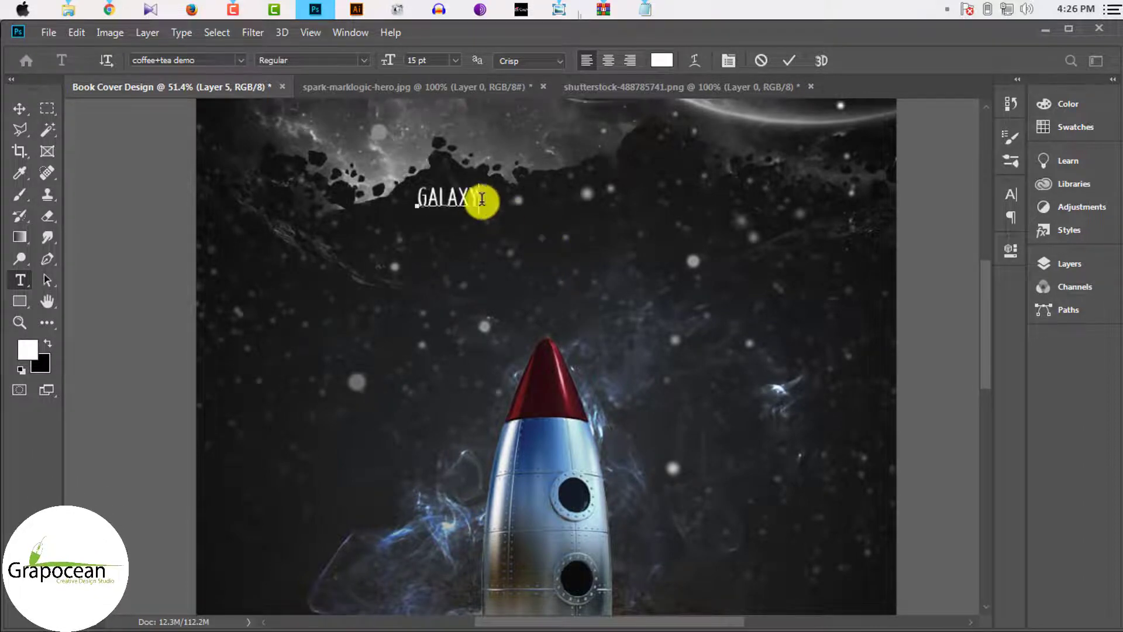
- Enlarge the GALAXY text and centre it near the top of the cover
double_click(480, 191)
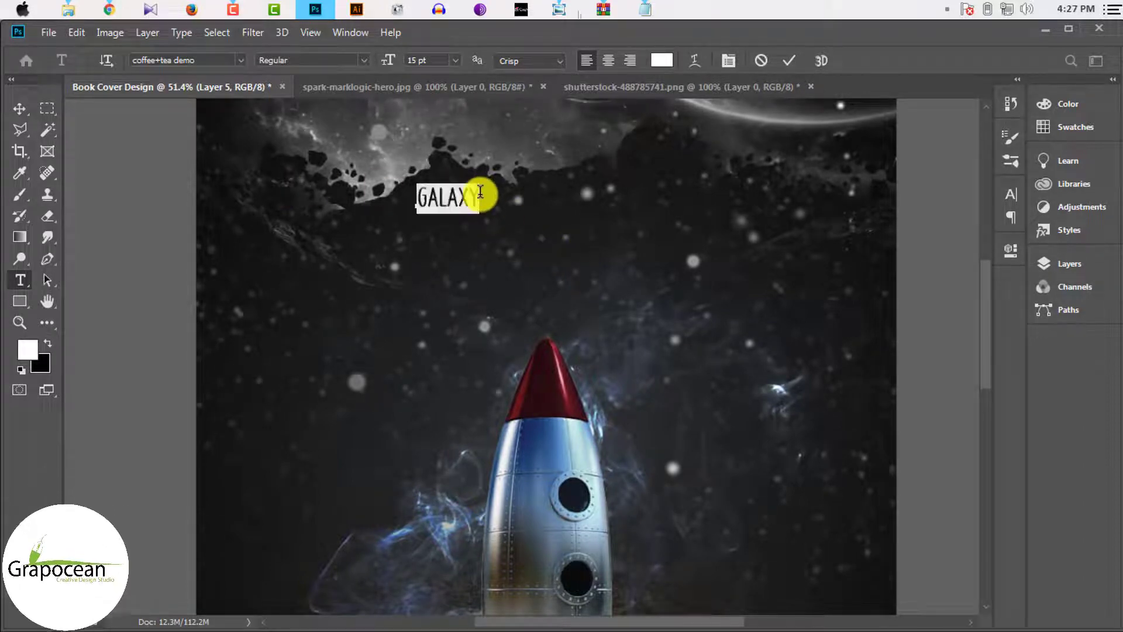
mouse_move(448, 63)
left_mouse_down()
mouse_move(459, 59)
mouse_move(446, 58)
left_mouse_up()
left_click(19, 108)
scroll(571, 237, "down", 2)
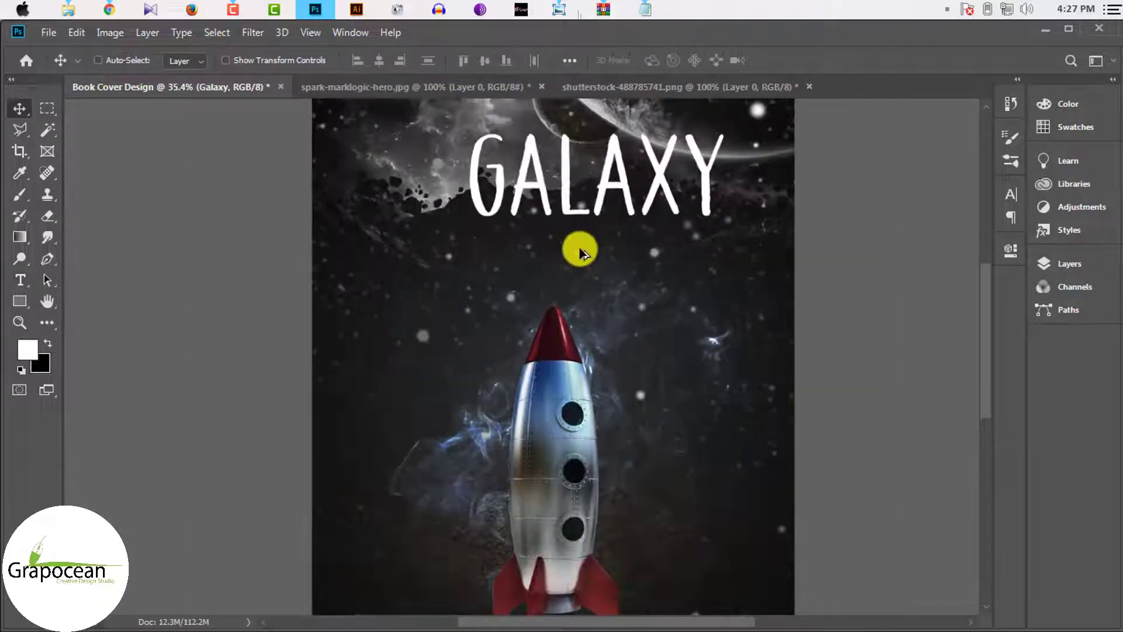
scroll(578, 247, "down", 3)
scroll(576, 248, "up", 2)
scroll(571, 222, "up", 1)
left_click_drag(564, 202, 565, 227)
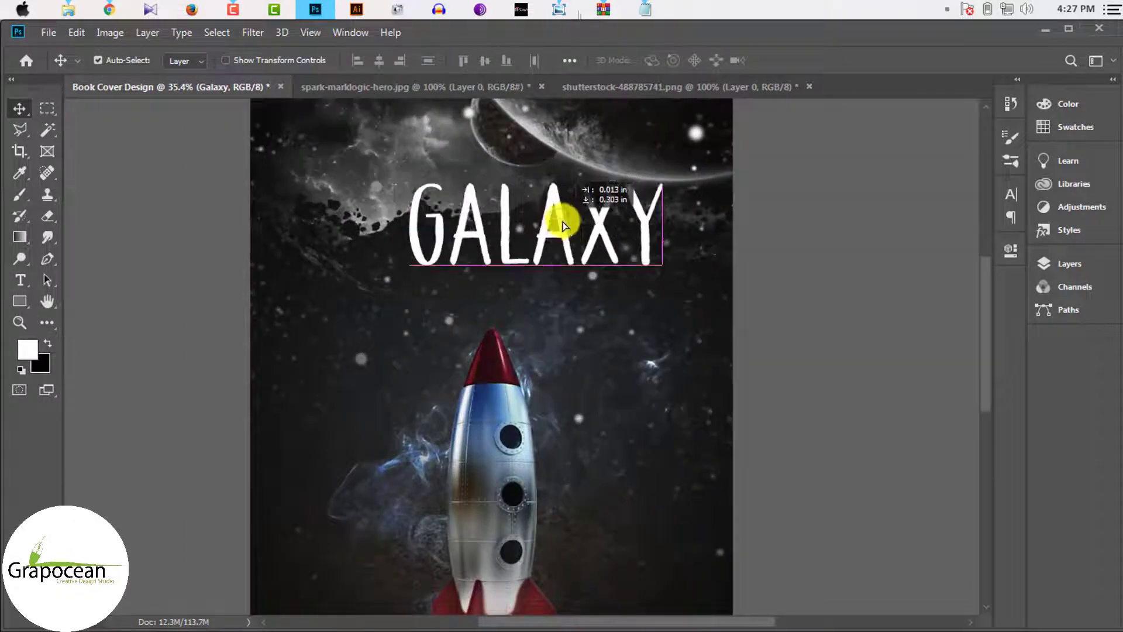
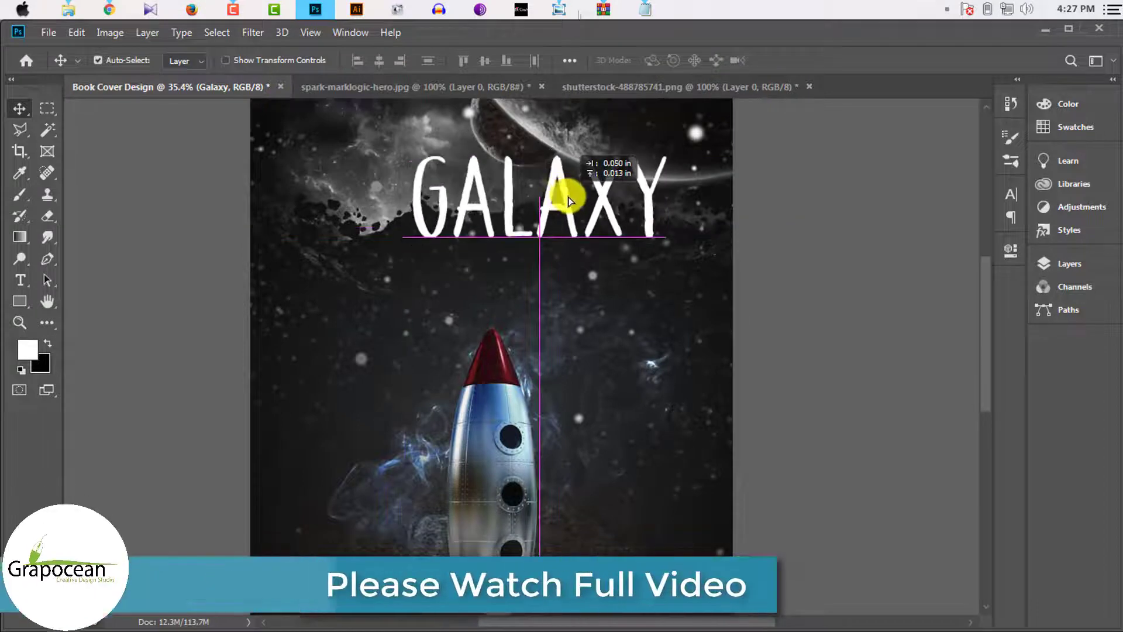
- Change the GALAXY title's font to Bebas
scroll(565, 231, "down", 2)
scroll(573, 239, "down", 2)
scroll(576, 242, "up", 2)
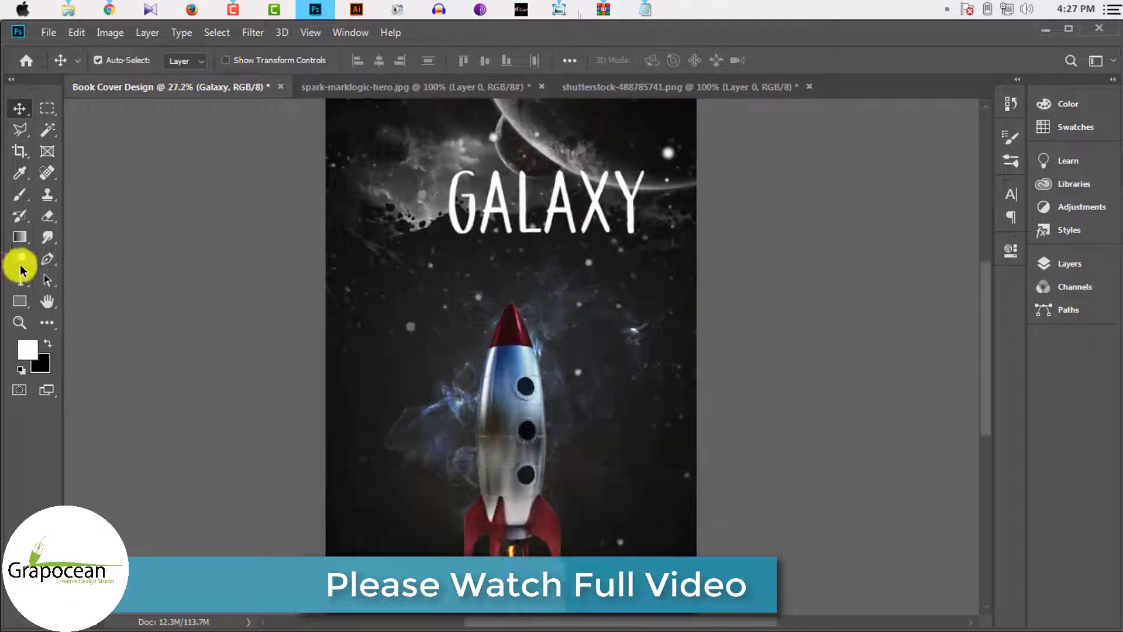
left_click(20, 280)
left_click_drag(451, 191, 712, 206)
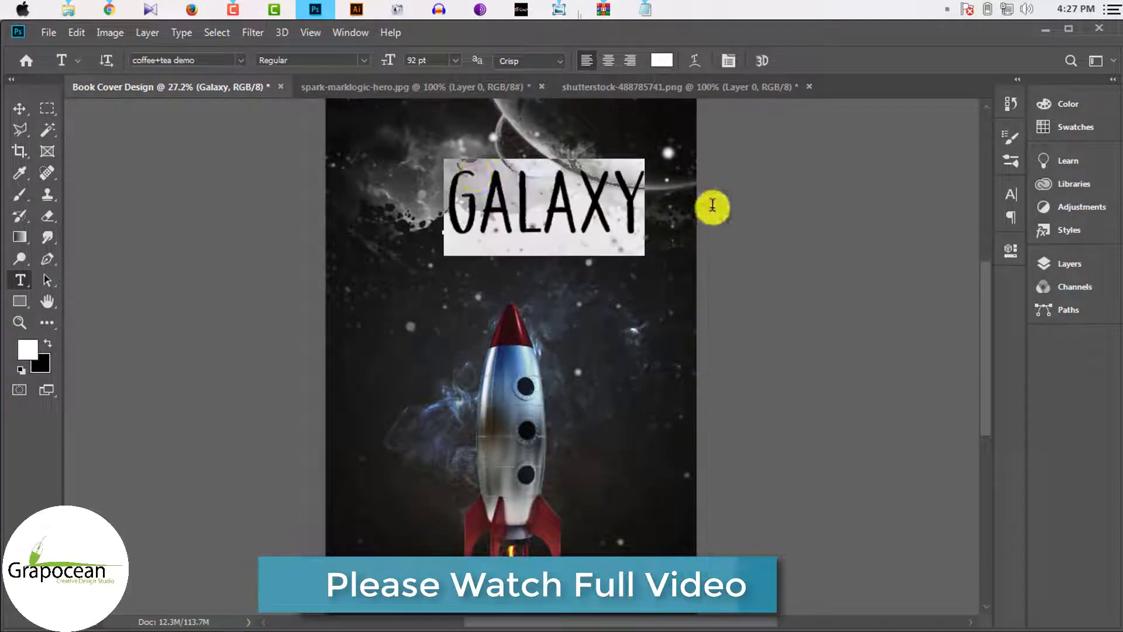
left_click(238, 60)
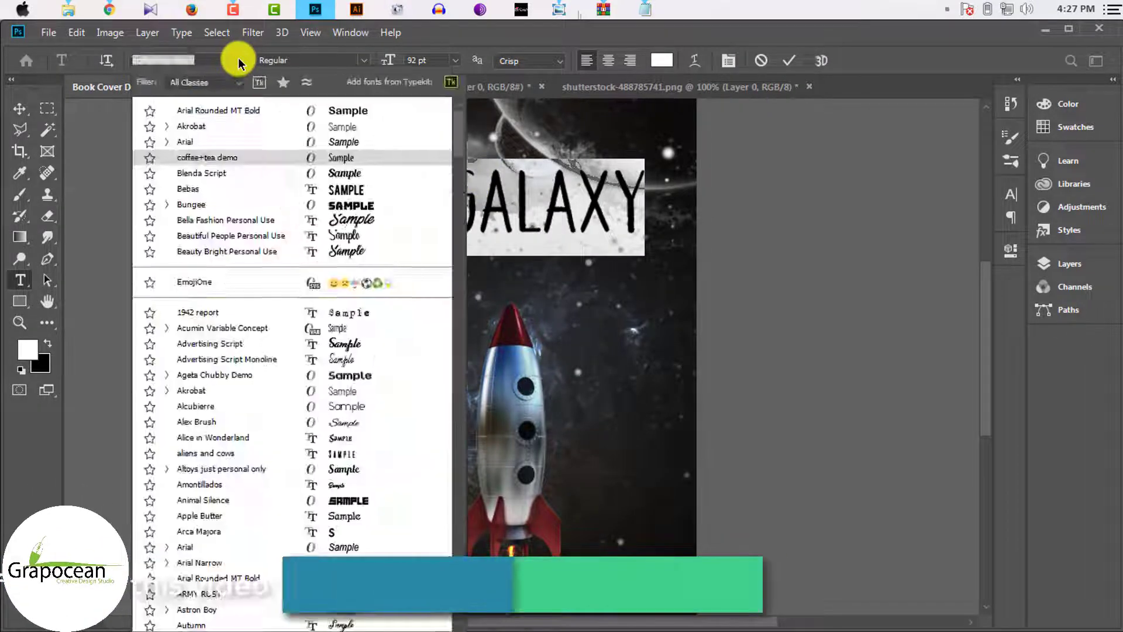
left_click(238, 60)
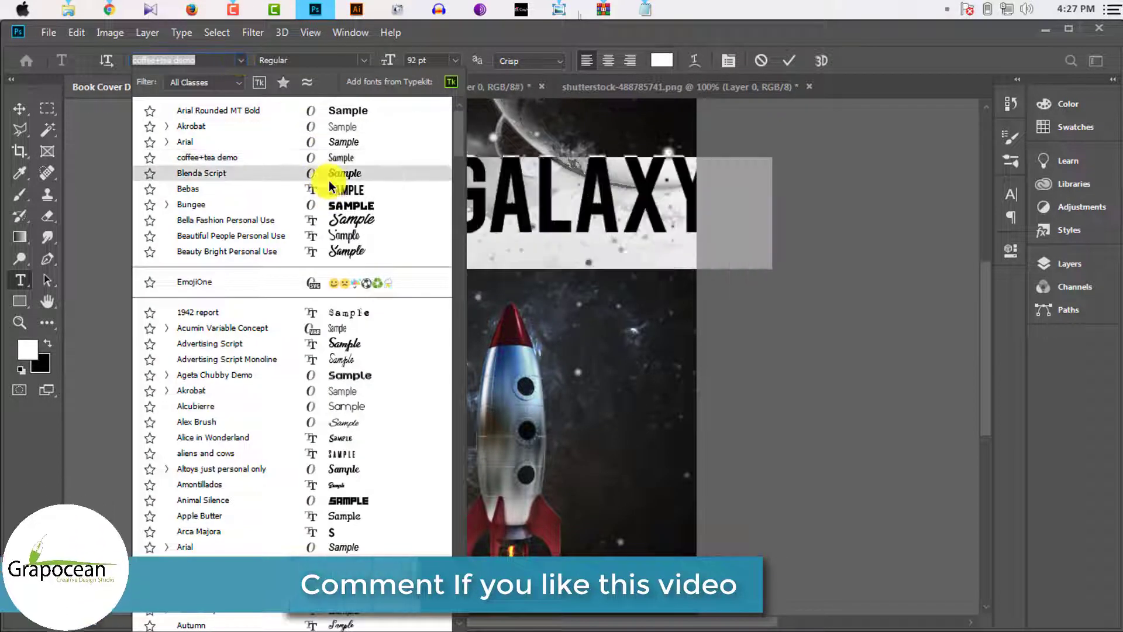
left_click(326, 188)
left_click(18, 108)
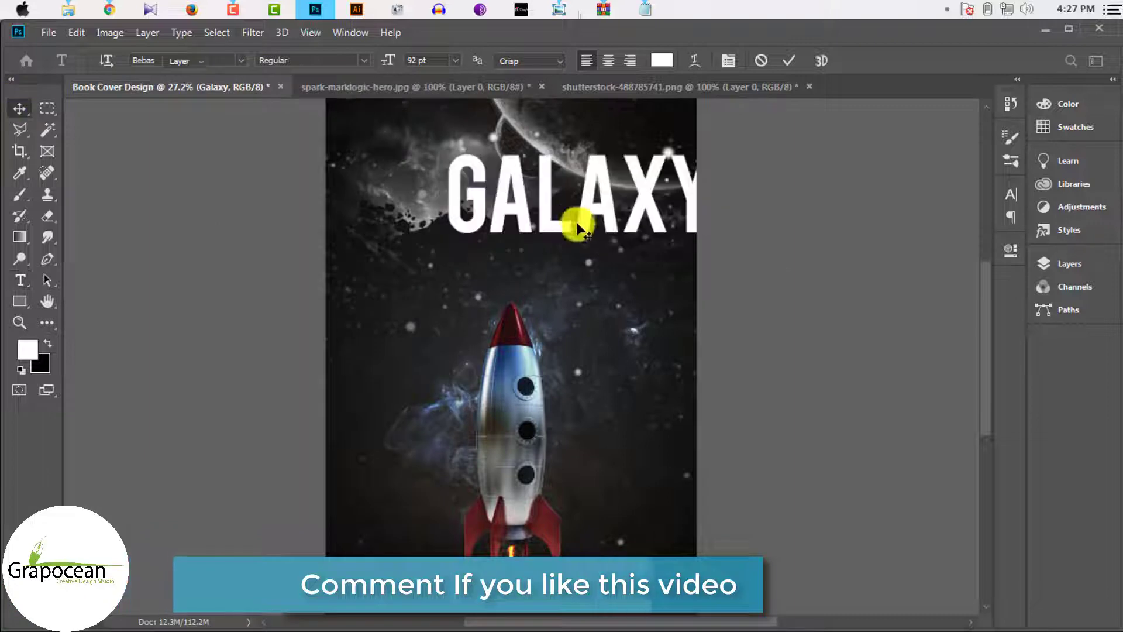
- Centre the GALAXY title above the rocket and scale it down to about 86%
left_click_drag(514, 208, 451, 205)
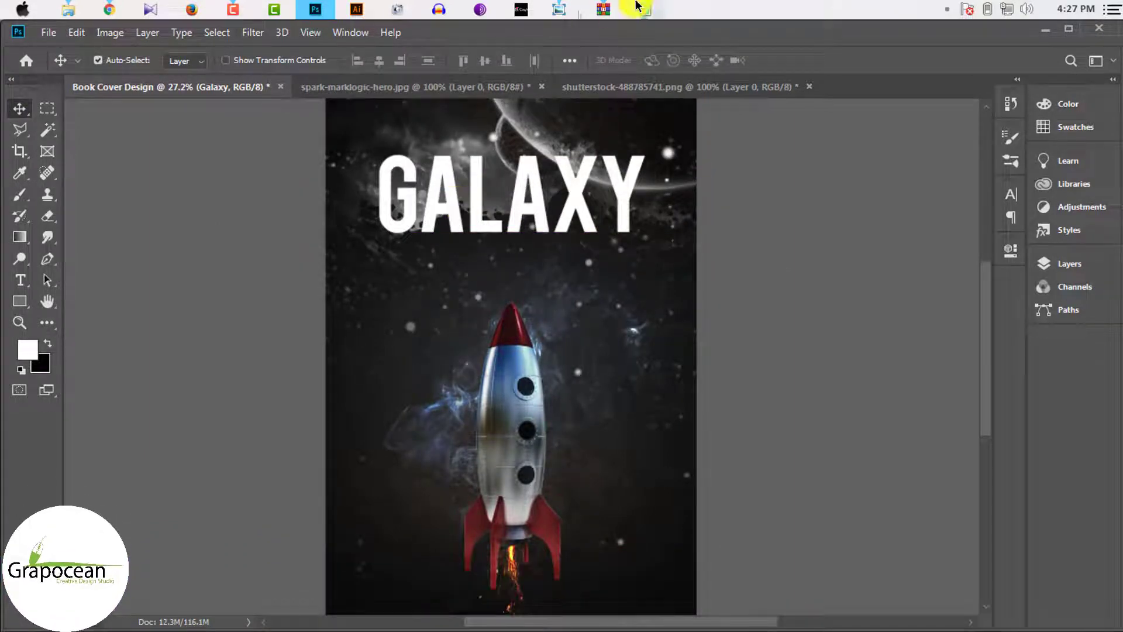
left_click_drag(564, 196, 536, 205)
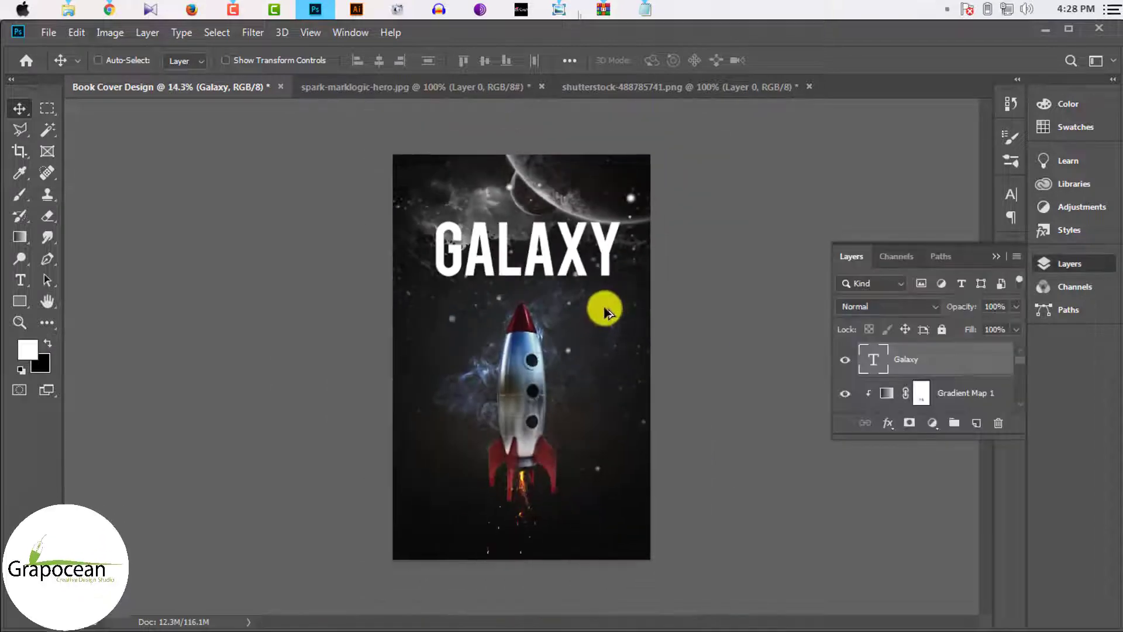
key("ctrl+t")
left_click_drag(605, 304, 594, 299)
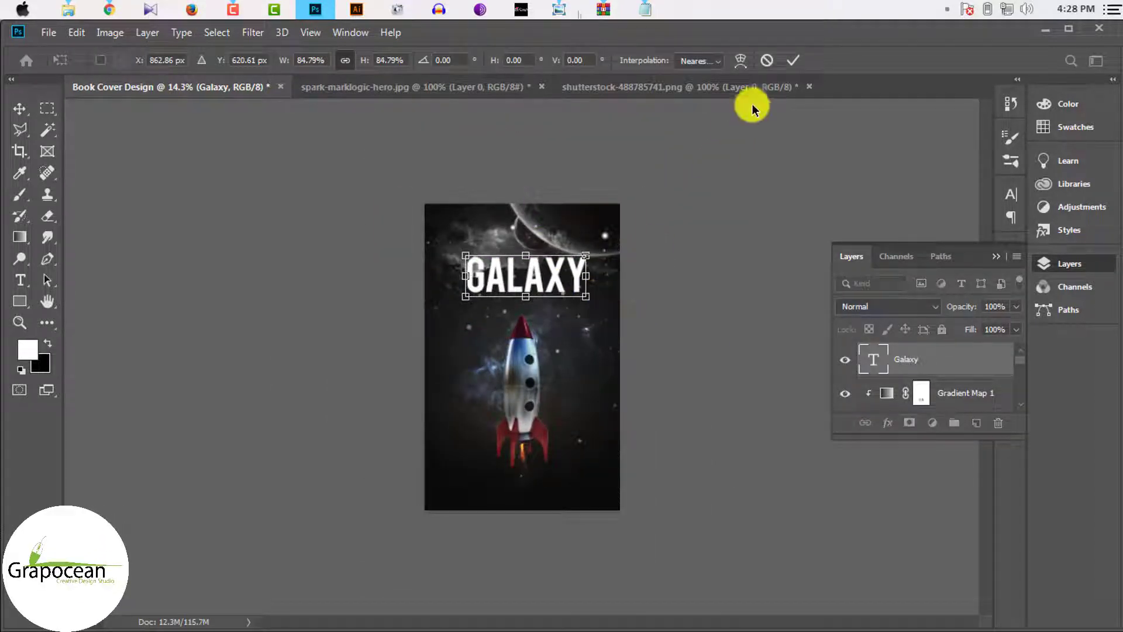
key("Return")
scroll(534, 334, "up", 1)
scroll(541, 351, "up", 1)
scroll(546, 363, "up", 1)
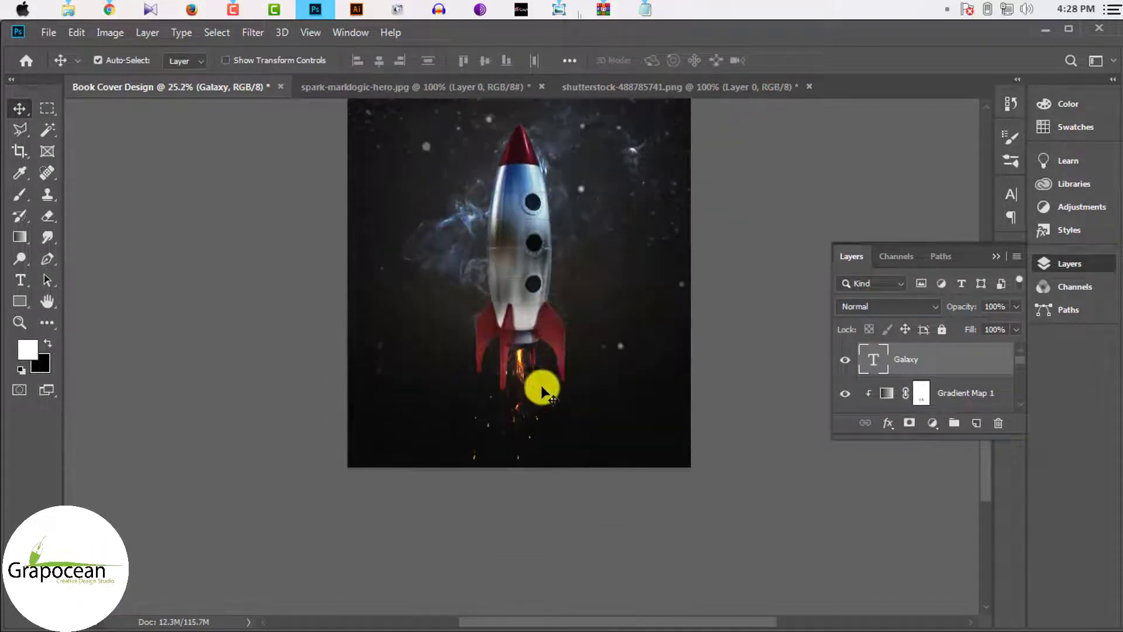
scroll(541, 389, "up", 5)
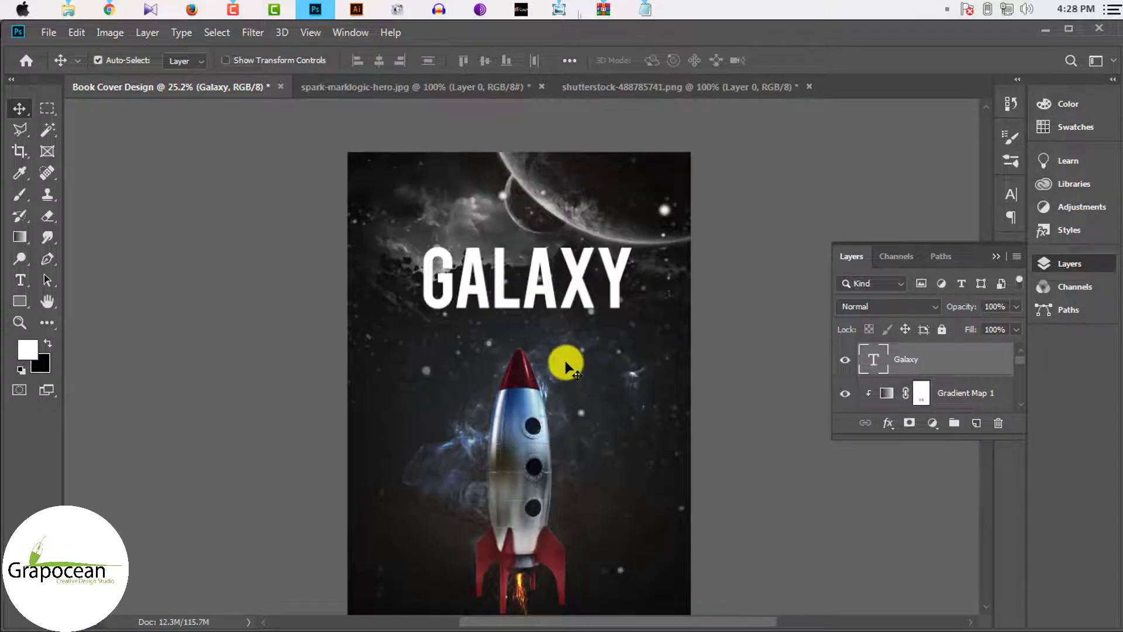
- Add a Gradient Overlay with a white-to-grey preset to the Galaxy layer
right_click(967, 358)
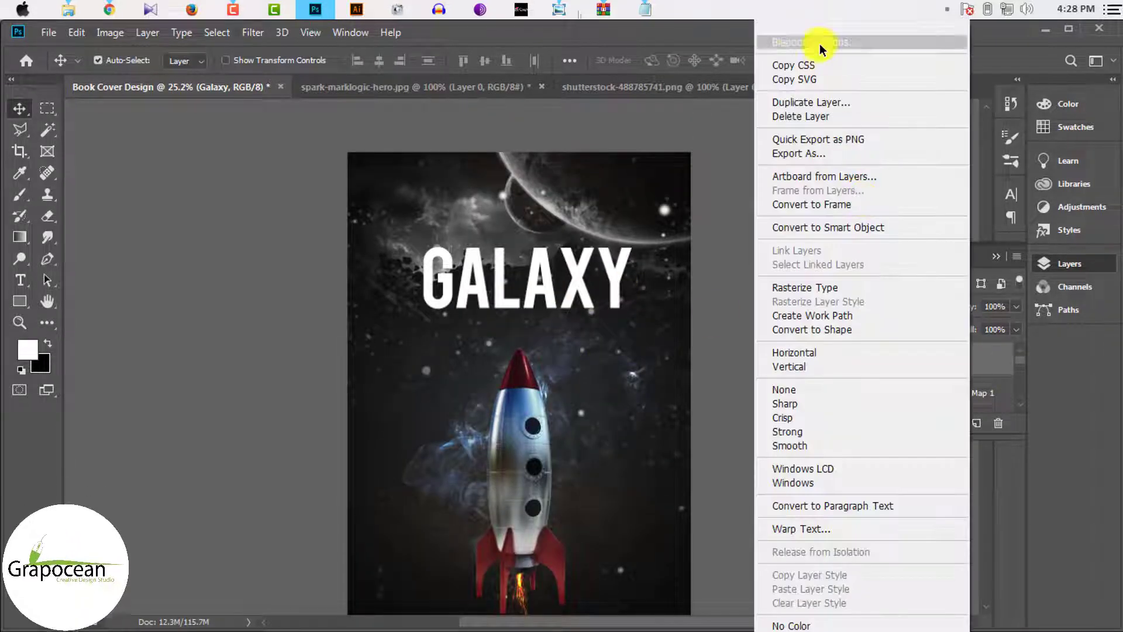
left_click(807, 34)
left_click(382, 436)
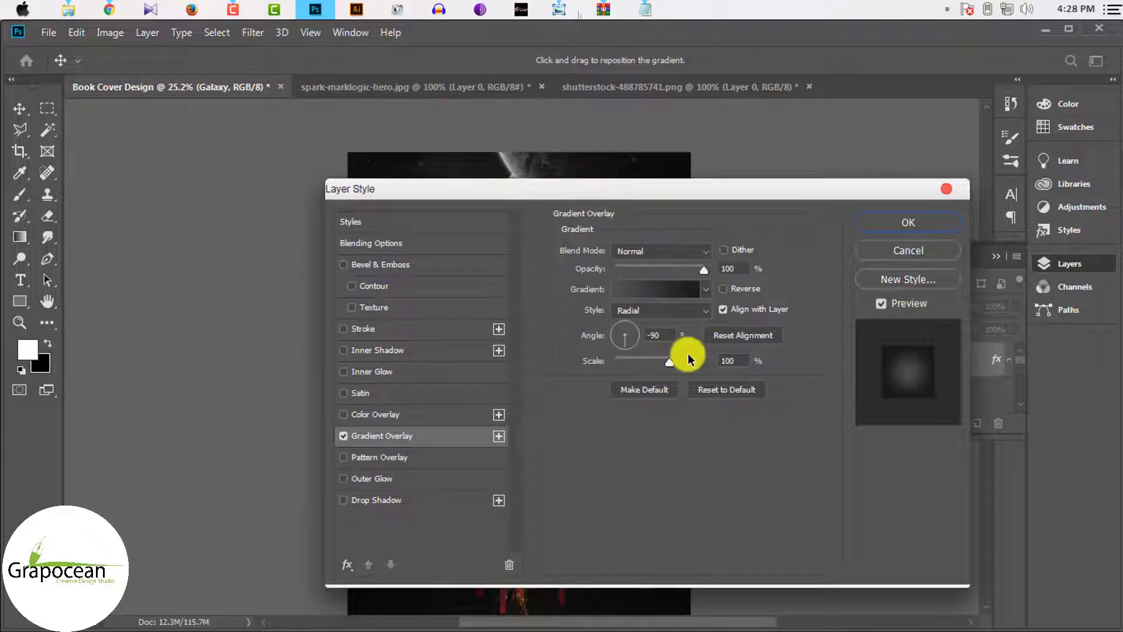
left_click_drag(687, 189, 664, 408)
left_click(667, 508)
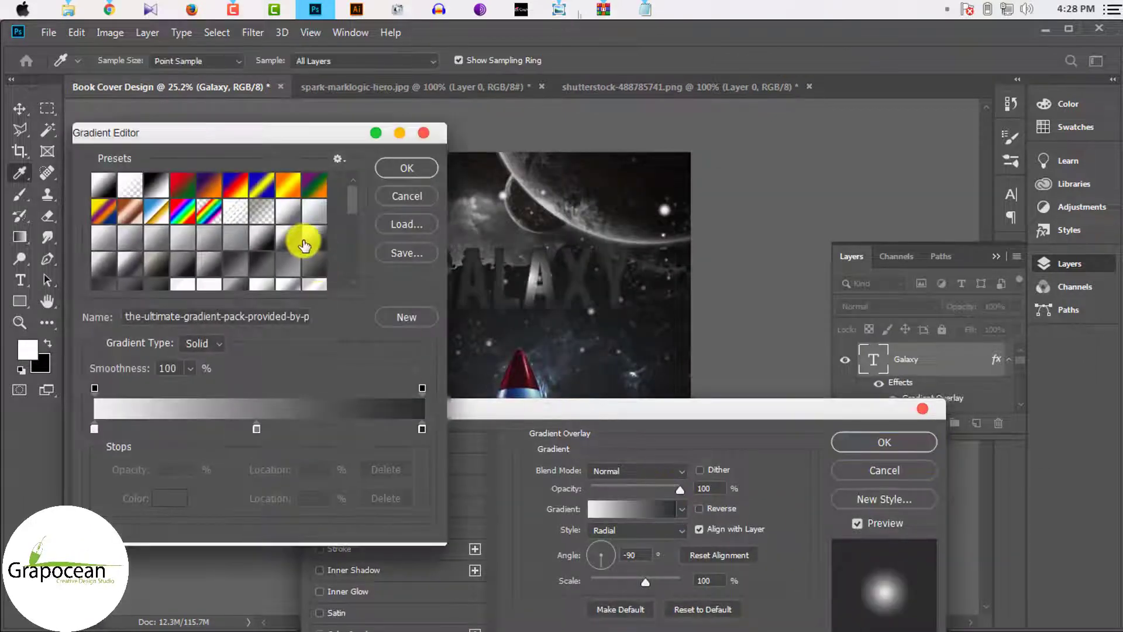
left_click(287, 234)
left_click(288, 211)
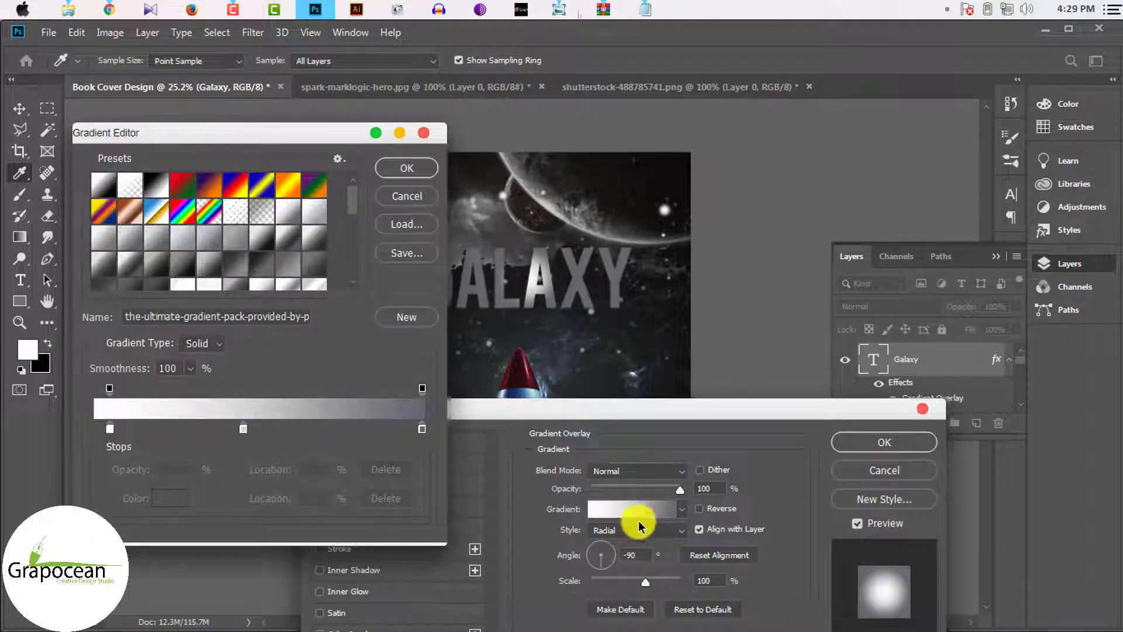
left_click(407, 168)
- Switch the overlay gradient from radial to Linear and apply the layer style
left_click(682, 508)
left_click(650, 431)
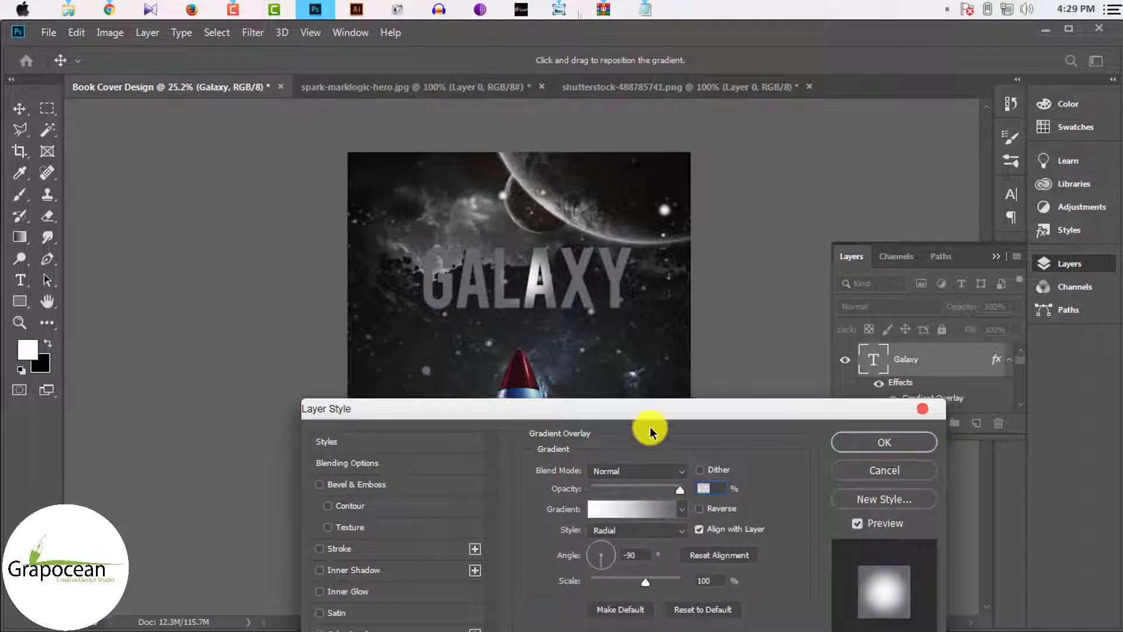
mouse_move(649, 409)
left_mouse_down()
mouse_move(587, 222)
mouse_move(800, 444)
mouse_move(561, 310)
left_mouse_up()
left_click(569, 366)
left_click(787, 363)
- Select the shutterstock-640061704 copy and shutterstock-627173591 layers and commit a transform
scroll(525, 450, "up", 3)
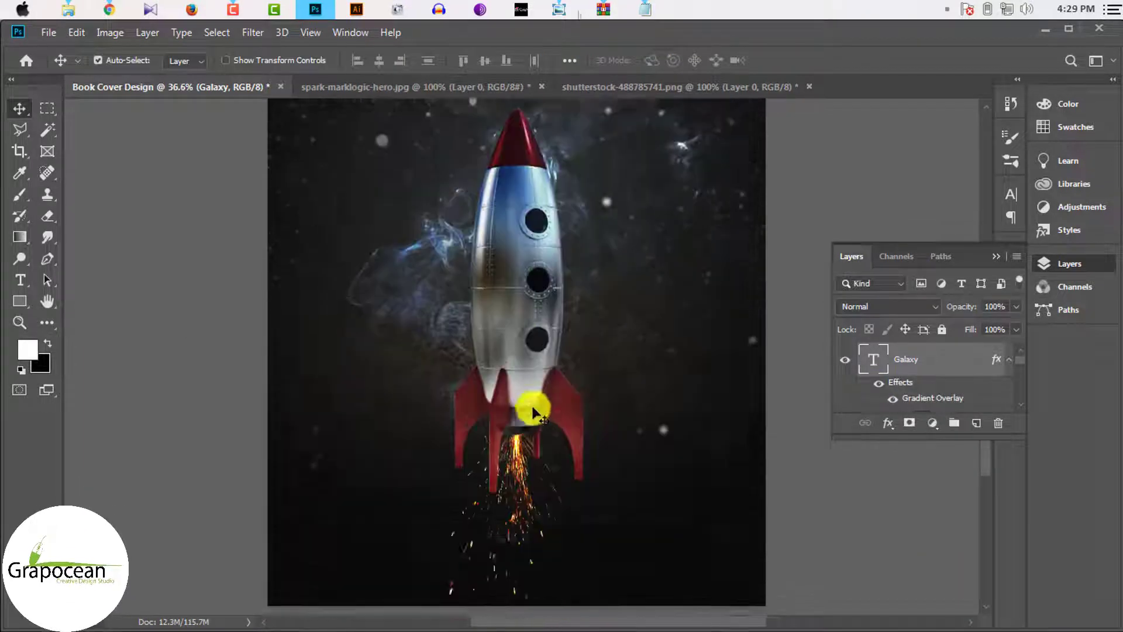
scroll(534, 406, "down", 1)
scroll(534, 389, "down", 1)
scroll(542, 421, "up", 2)
left_click(606, 370)
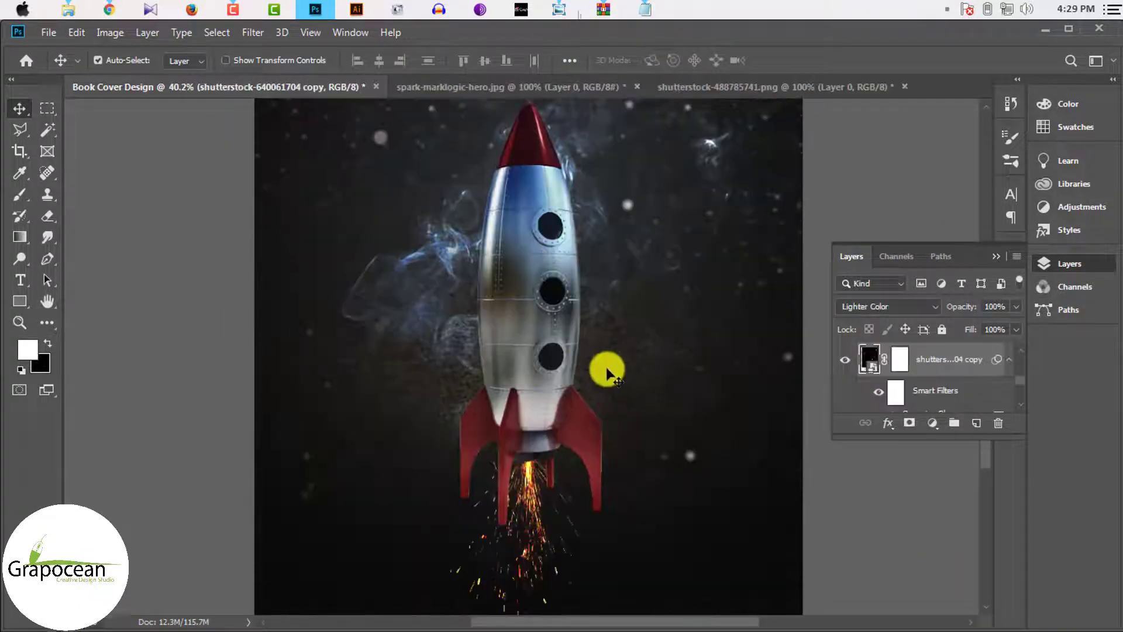
left_click(870, 393)
key("ctrl+t")
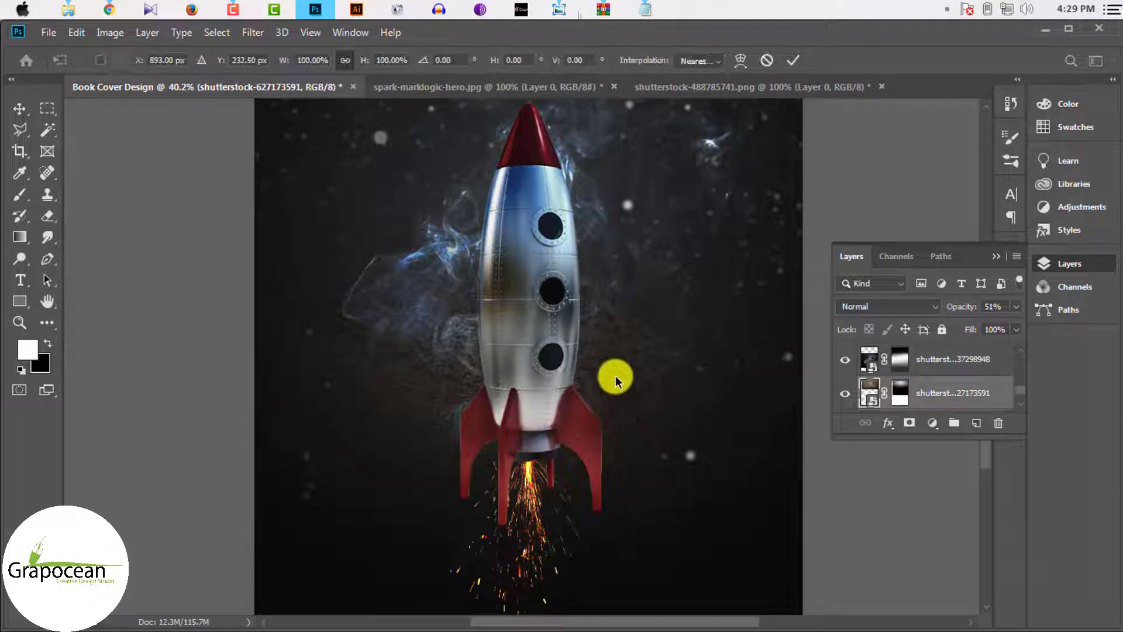
left_click(797, 61)
- Move the top texture copy layer slightly lower beneath the rocket
left_click(624, 429)
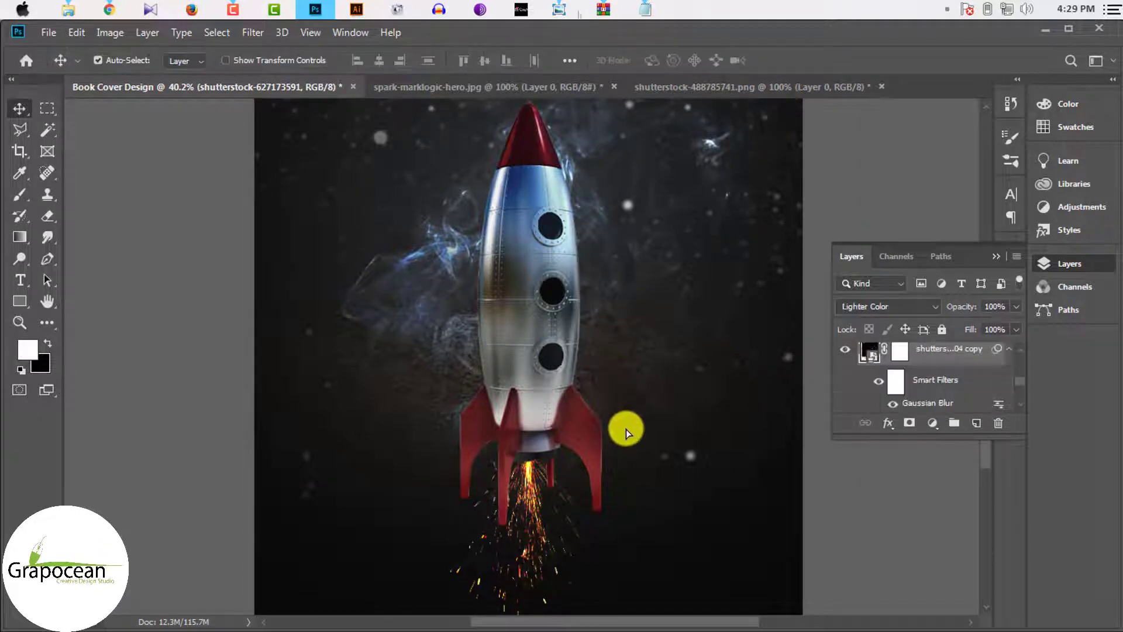
scroll(936, 392, "down", 3)
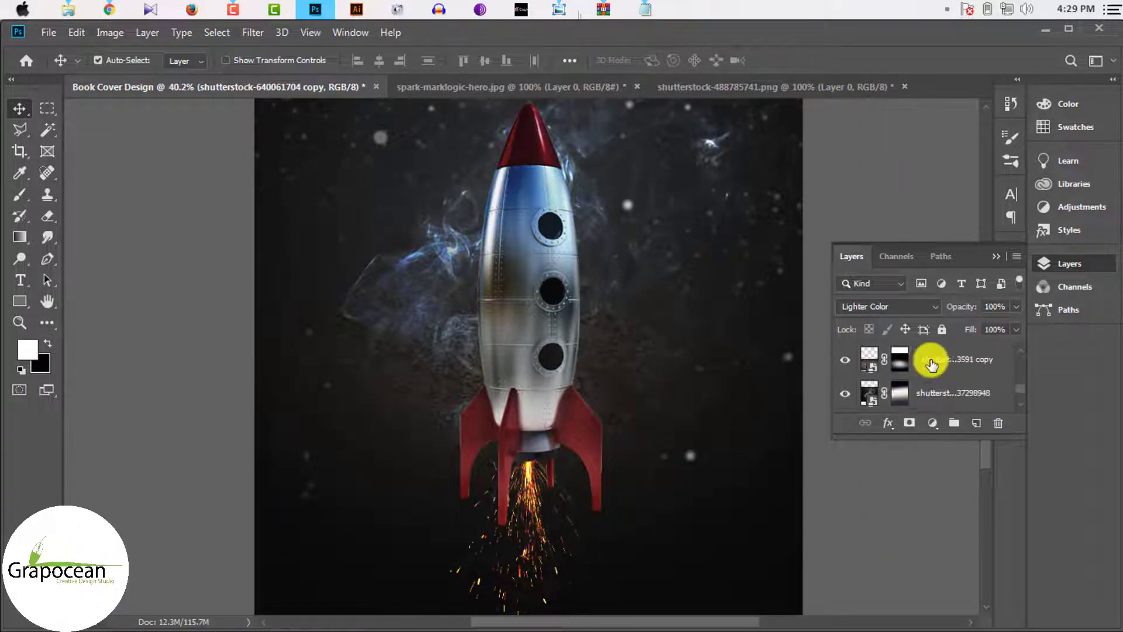
left_click(844, 359)
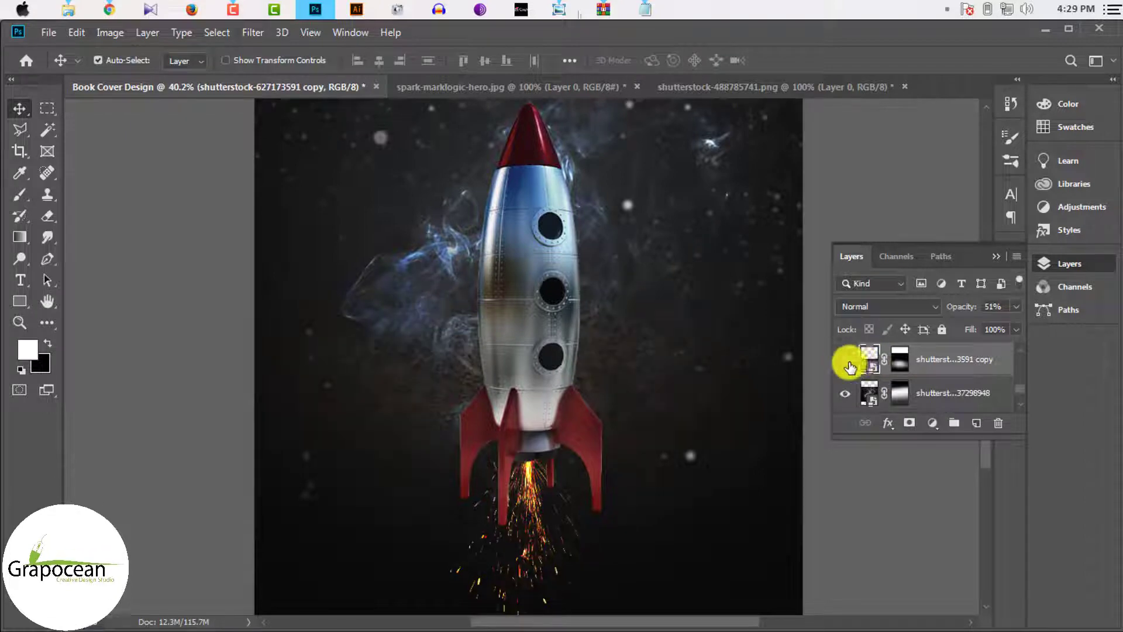
key("ctrl+t")
mouse_move(626, 394)
left_mouse_down()
mouse_move(597, 547)
mouse_move(596, 501)
left_mouse_up()
key("Return")
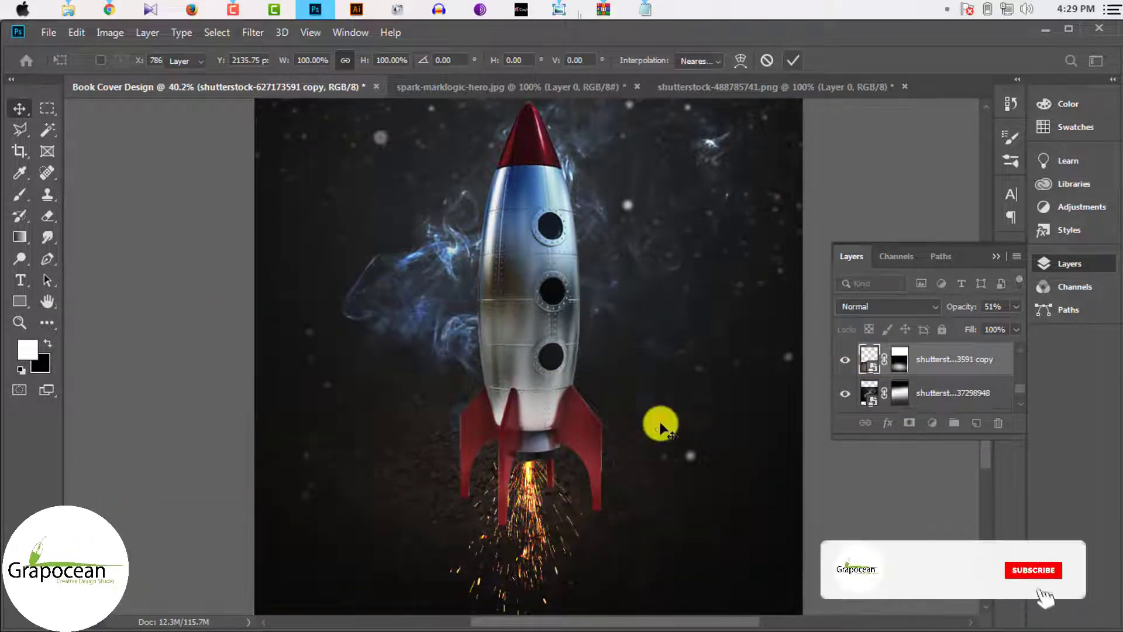
scroll(661, 427, "up", 2)
scroll(591, 546, "up", 2)
scroll(604, 466, "up", 2)
scroll(574, 414, "up", 1)
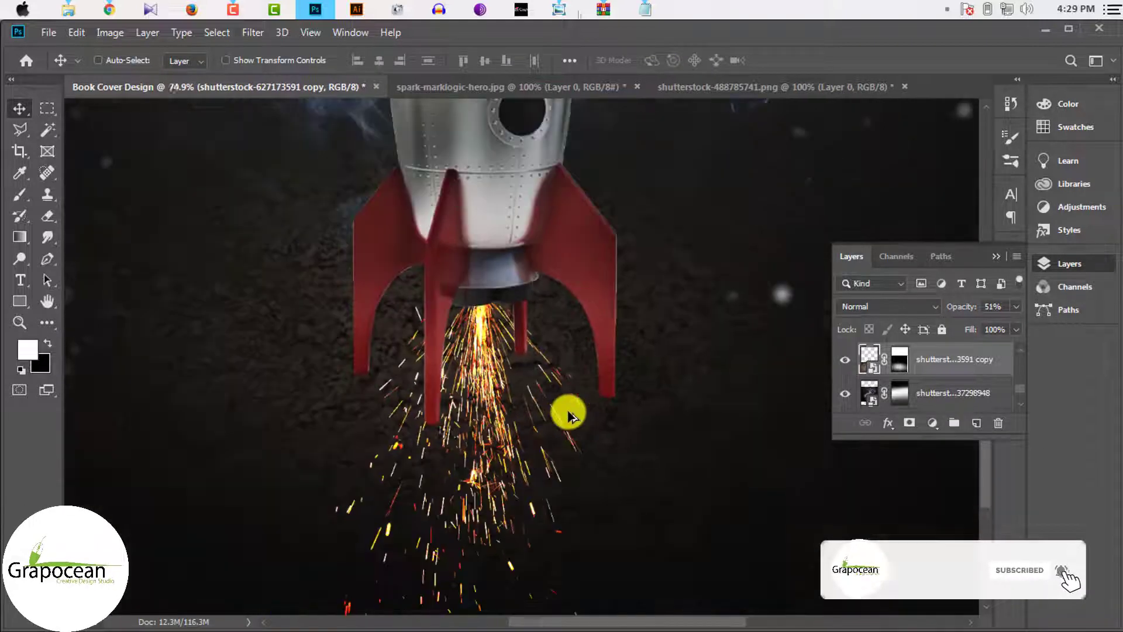
scroll(579, 414, "down", 3)
scroll(599, 419, "down", 2)
scroll(582, 351, "down", 1)
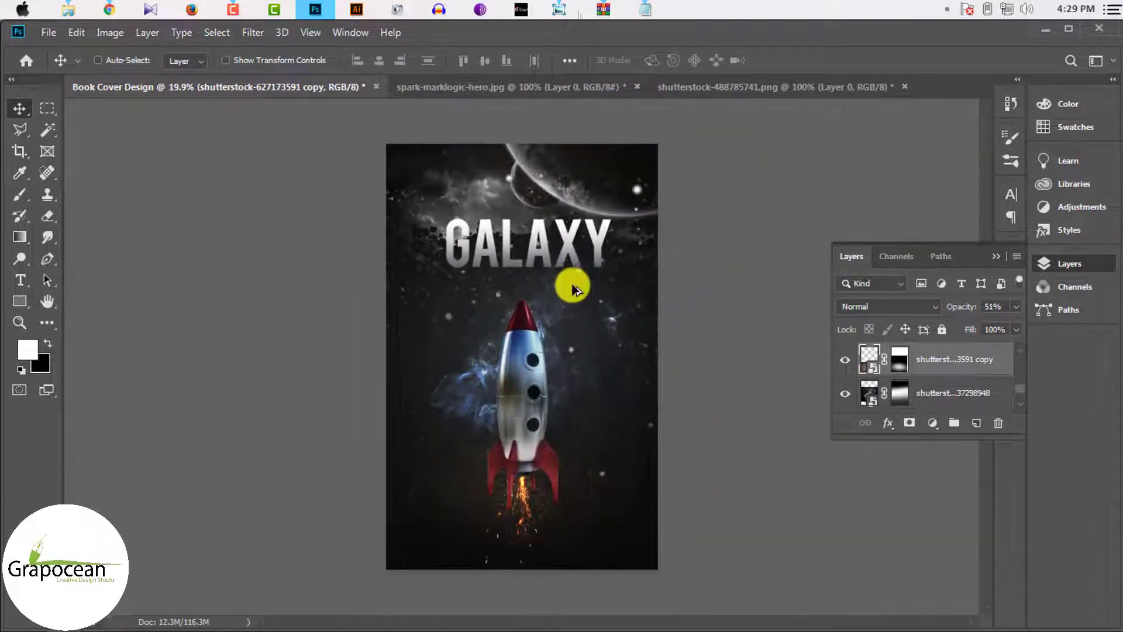
scroll(573, 288, "up", 1)
scroll(959, 370, "up", 3)
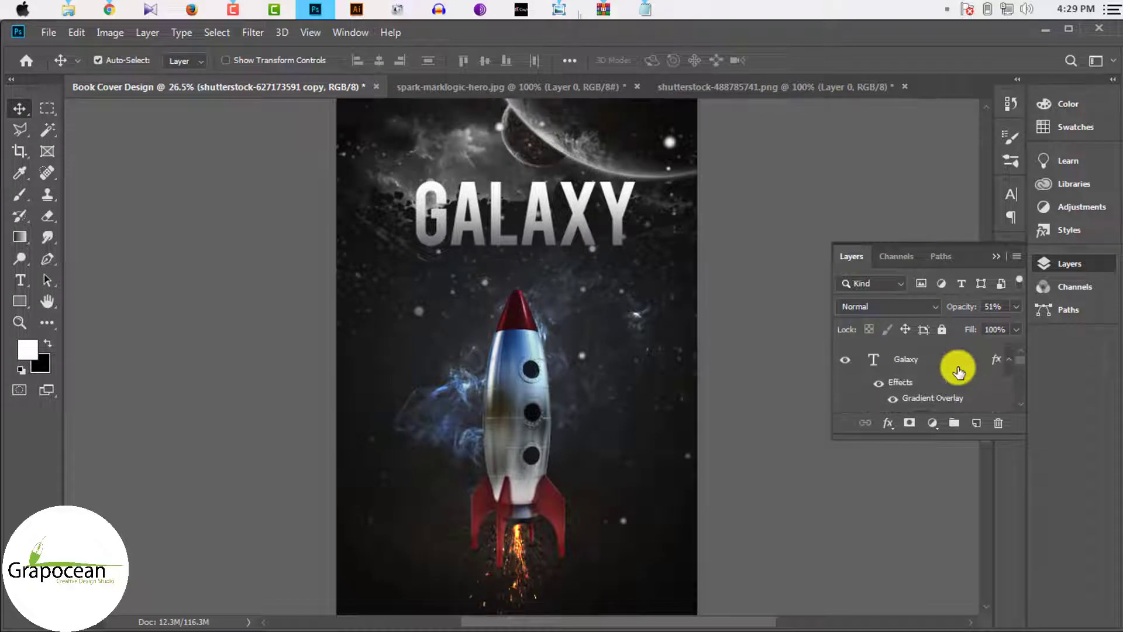
- Add a white 5 px Inside stroke with reduced opacity to the Galaxy layer
right_click(957, 366)
left_click(760, 40)
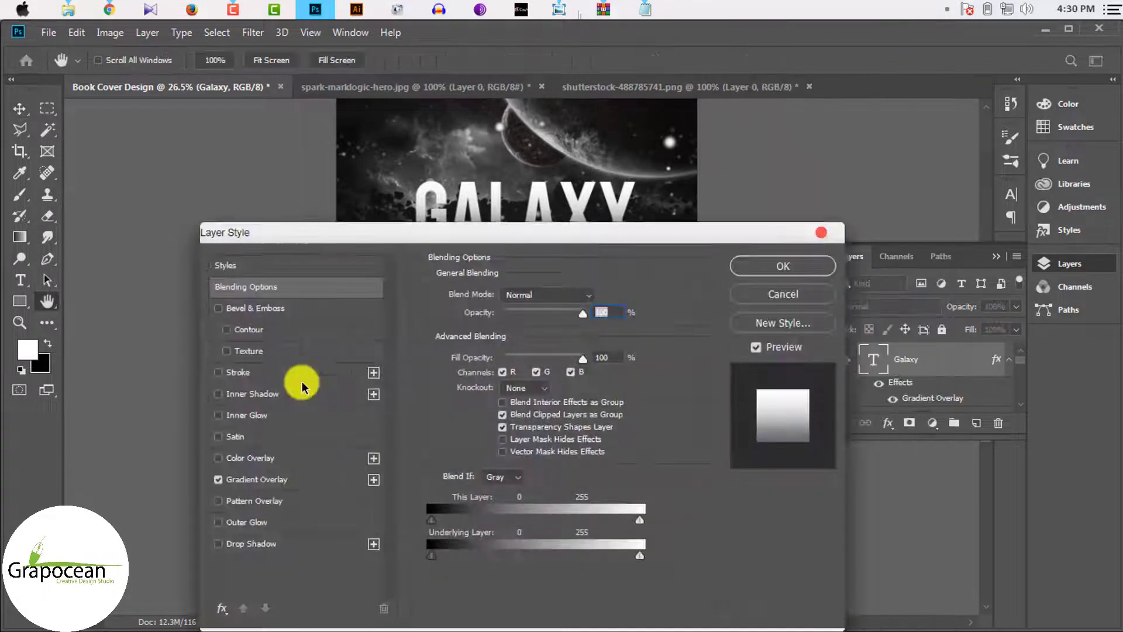
left_click(245, 372)
left_click_drag(528, 234, 744, 339)
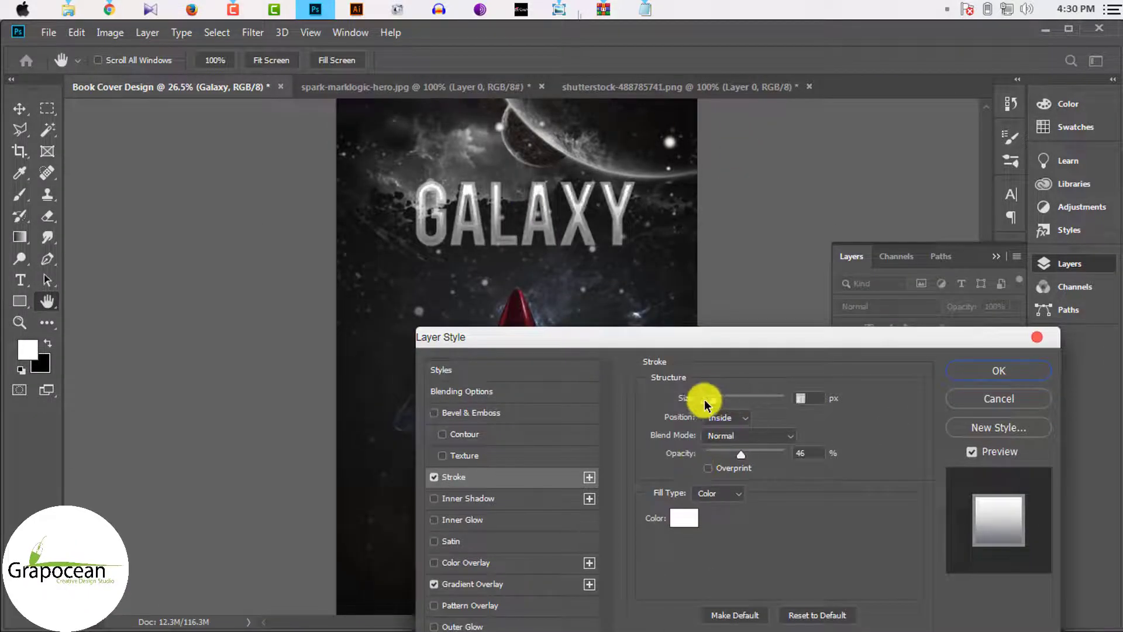
left_click(712, 400)
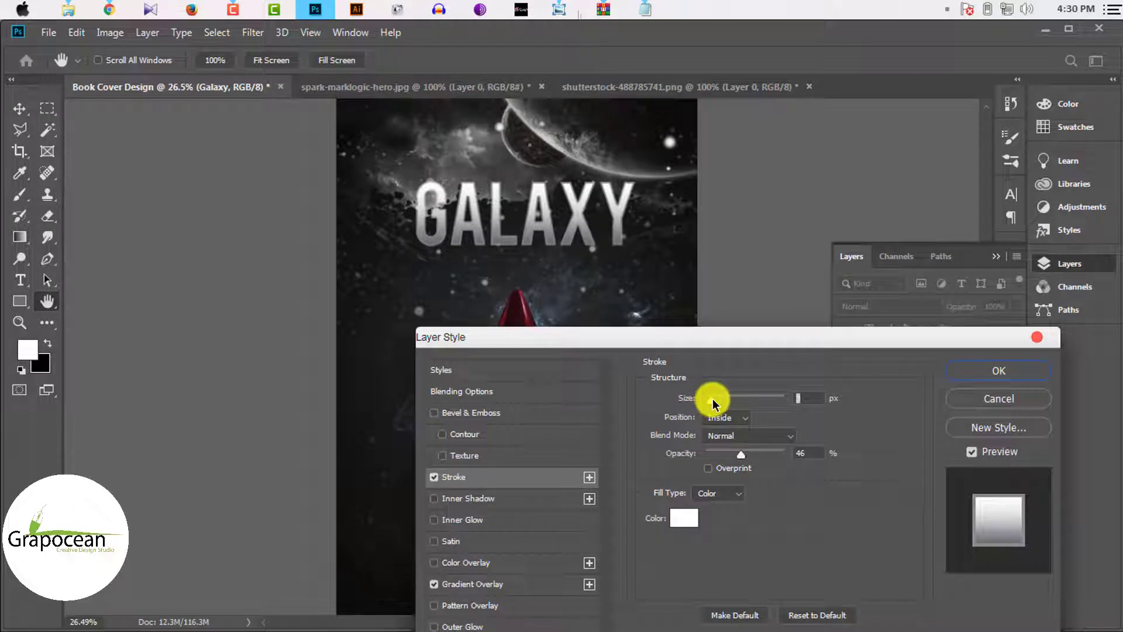
left_click(733, 424)
left_click(727, 448)
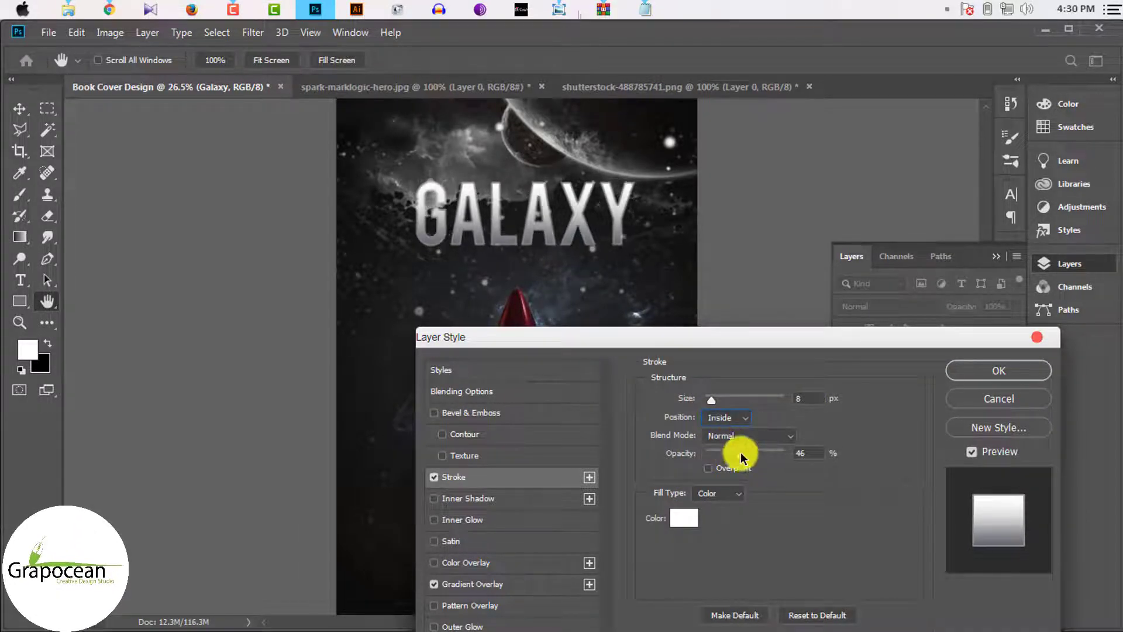
left_click_drag(742, 458, 795, 458)
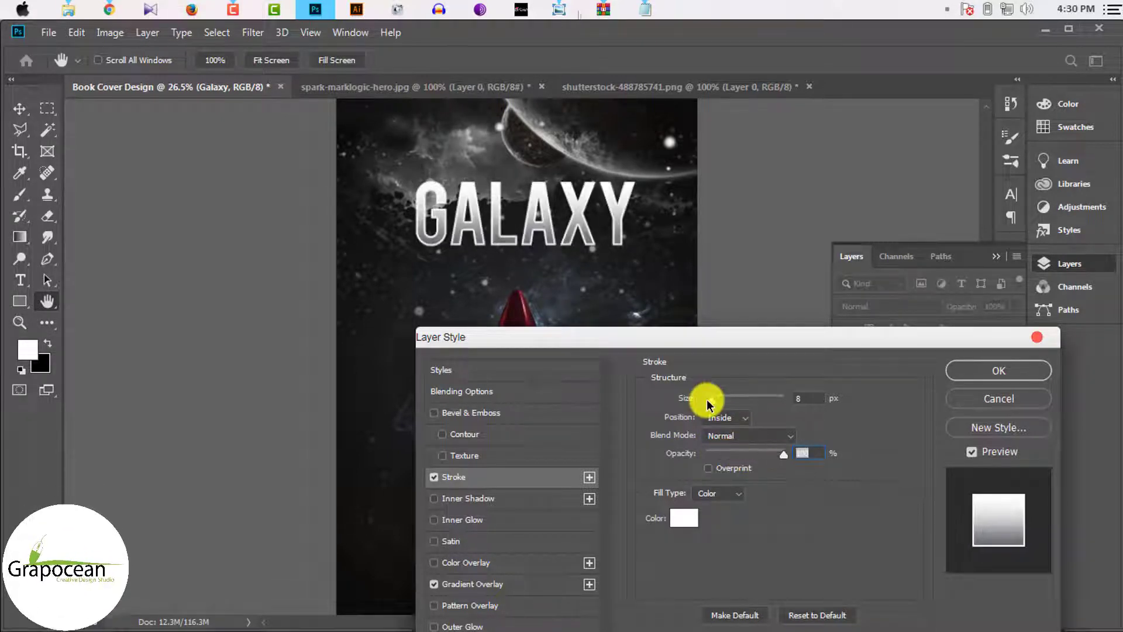
left_click_drag(707, 401, 780, 412)
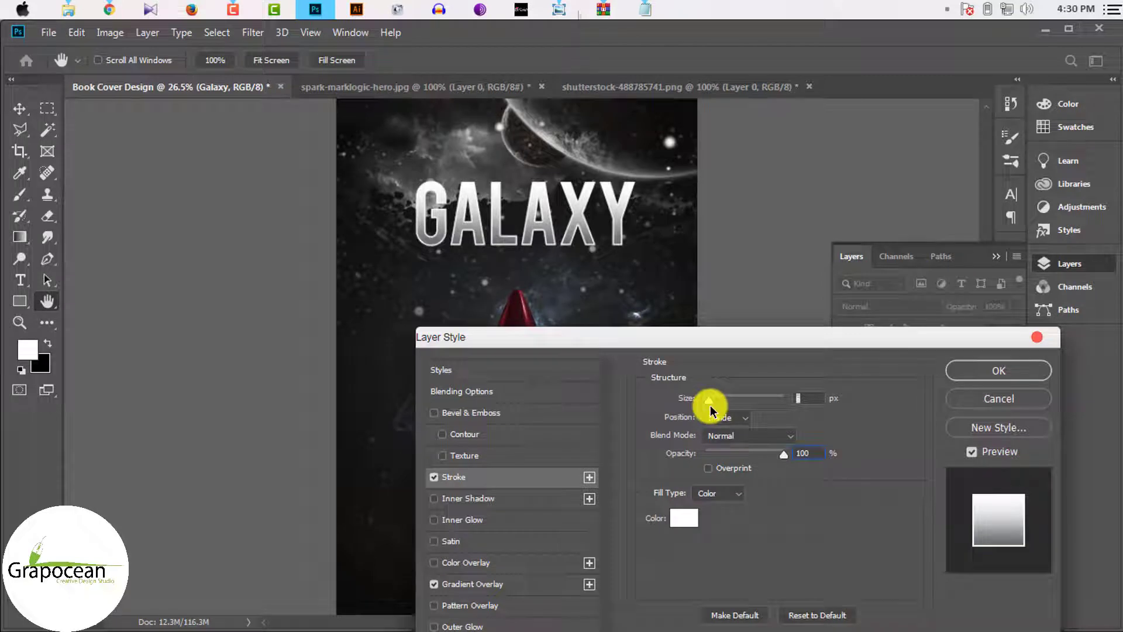
left_click_drag(710, 406, 719, 410)
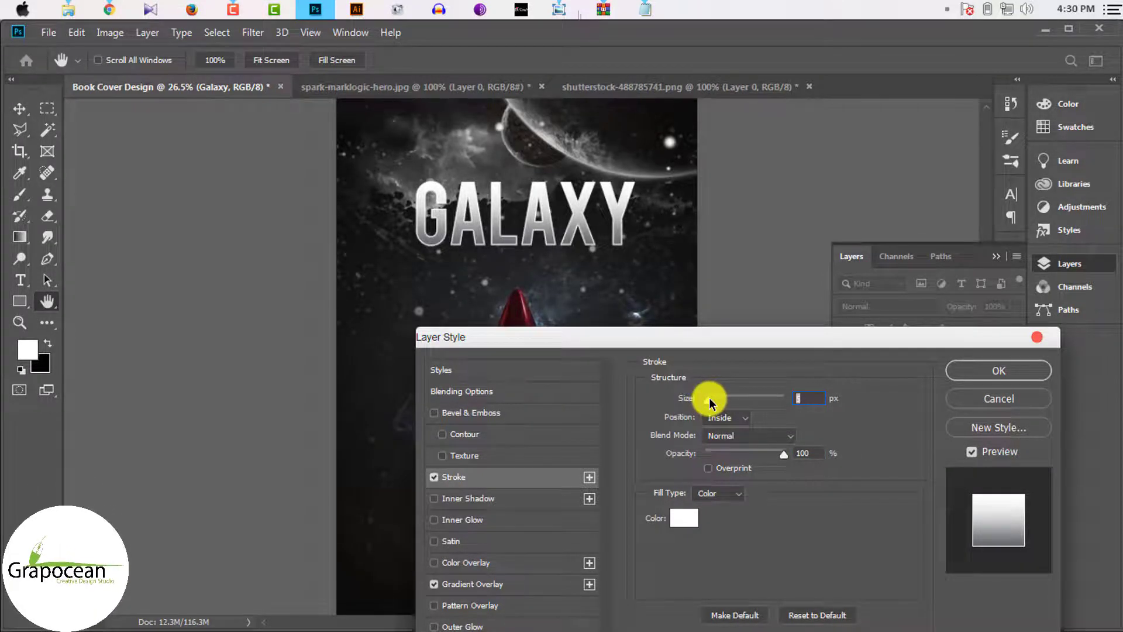
left_click_drag(749, 457, 771, 456)
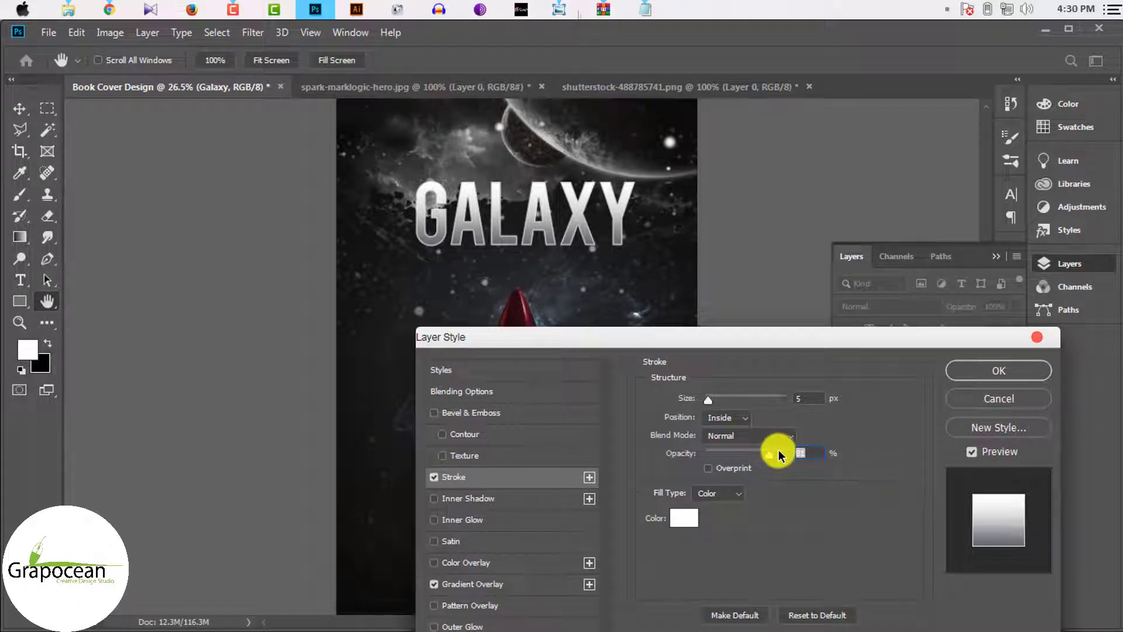
- Apply the title's layer style and move GALAXY higher on the cover
left_click(986, 371)
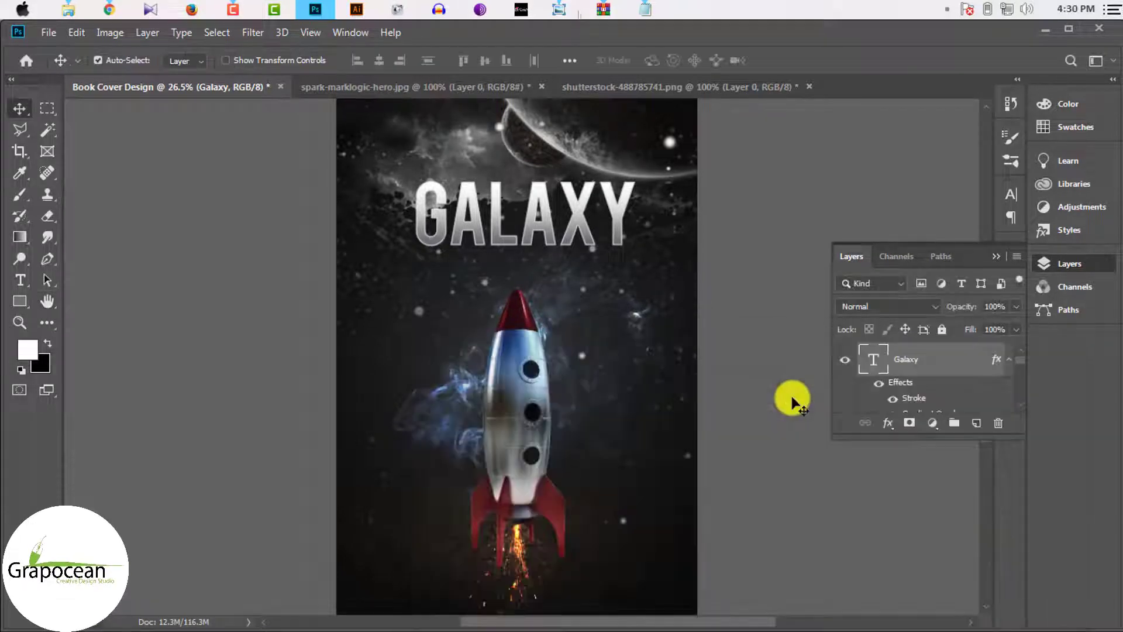
scroll(657, 320, "down", 2)
scroll(563, 226, "up", 2)
scroll(564, 226, "up", 2)
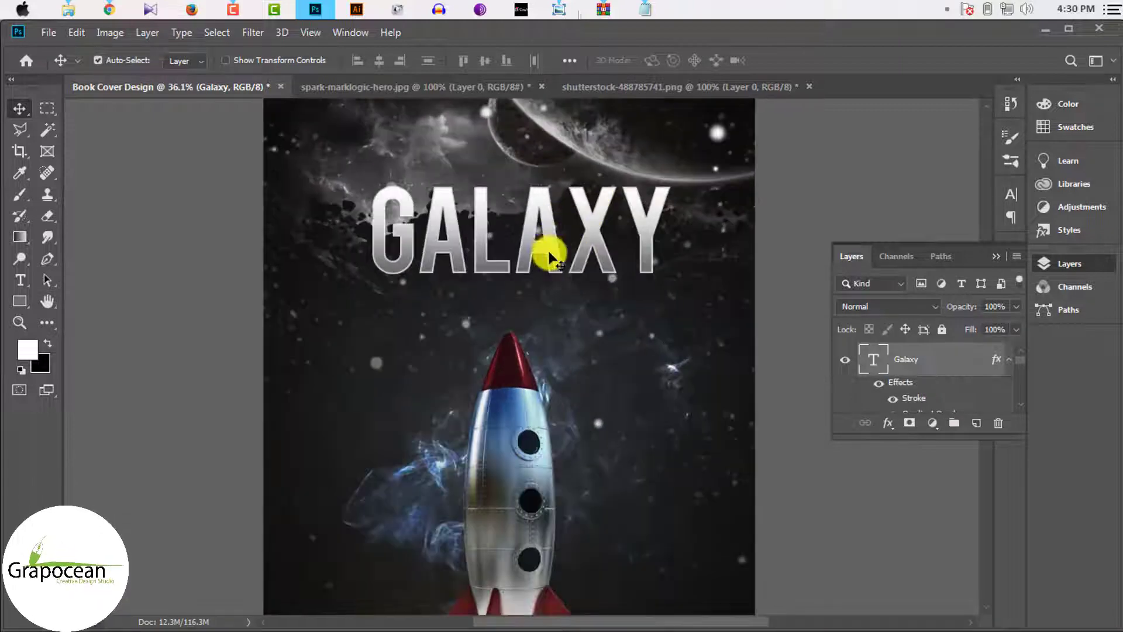
mouse_move(551, 251)
left_mouse_down()
mouse_move(556, 212)
mouse_move(557, 227)
left_mouse_up()
- Find the rocket layer and scale it down to about 81.33%
scroll(591, 388, "down", 1)
scroll(592, 388, "down", 2)
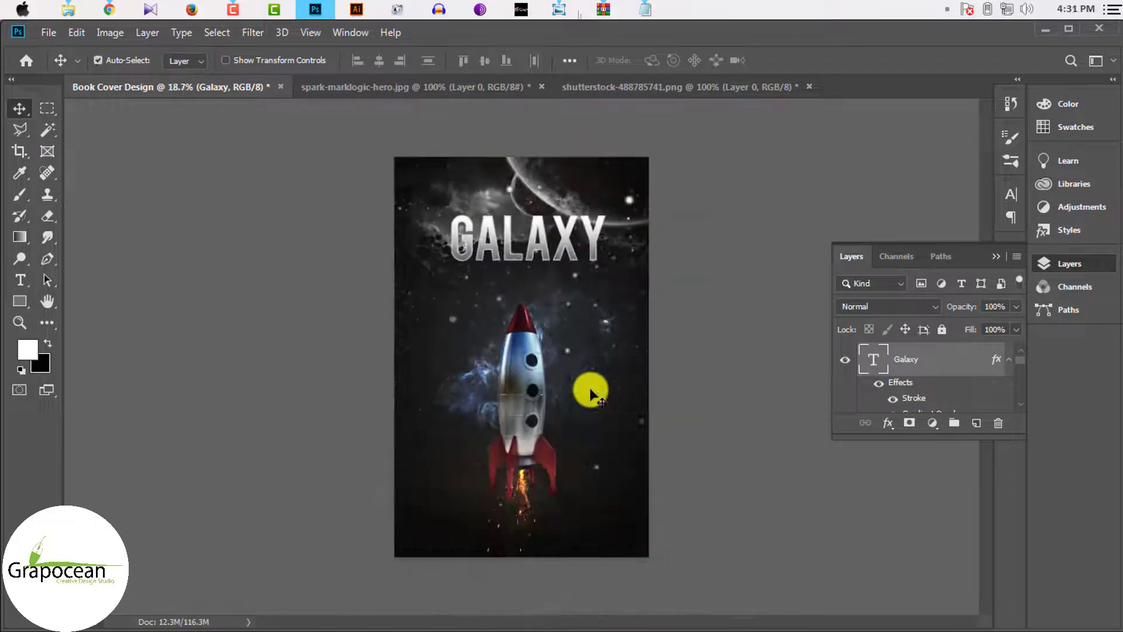
scroll(517, 403, "up", 1)
left_click(517, 404)
scroll(920, 385, "down", 1)
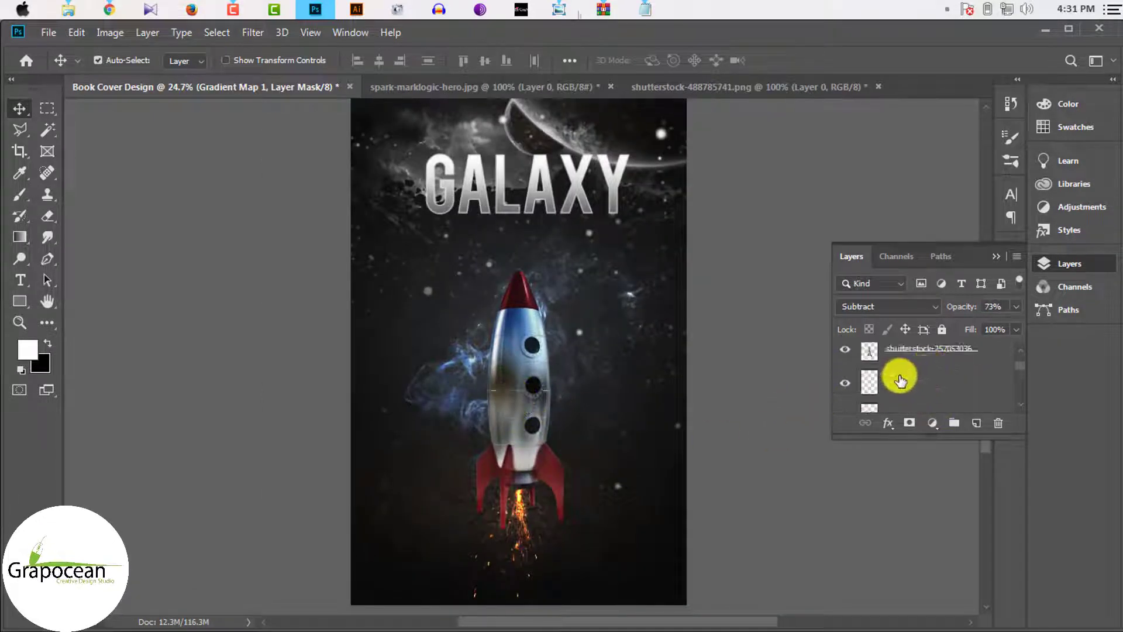
scroll(900, 379, "up", 1)
left_click(845, 359)
left_click(927, 358)
key("ctrl+t")
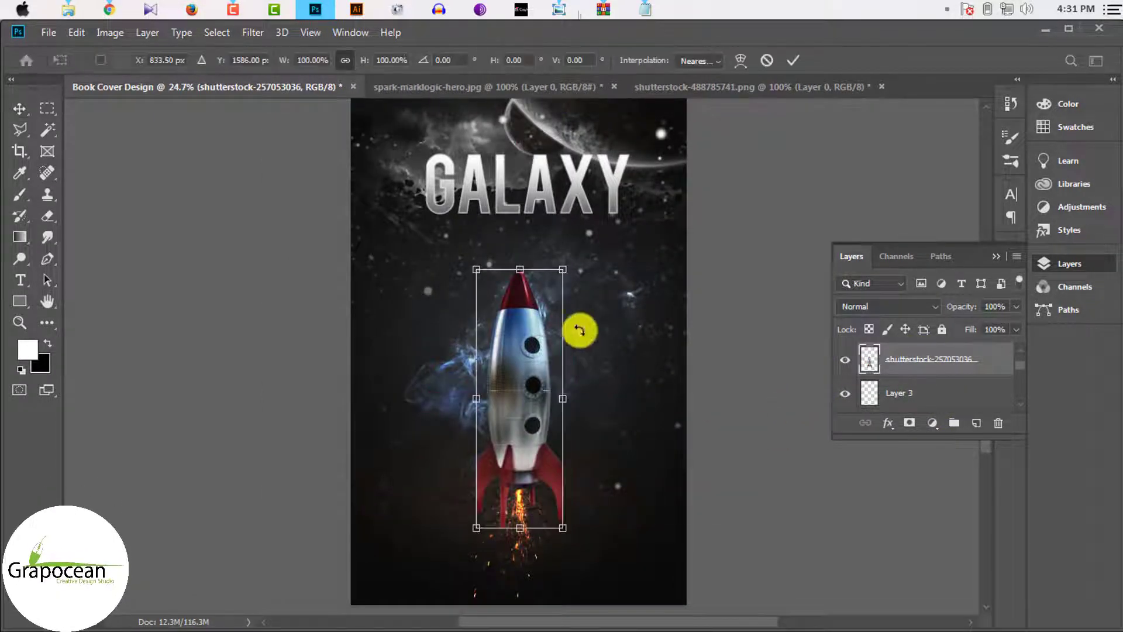
left_click_drag(566, 272, 551, 296)
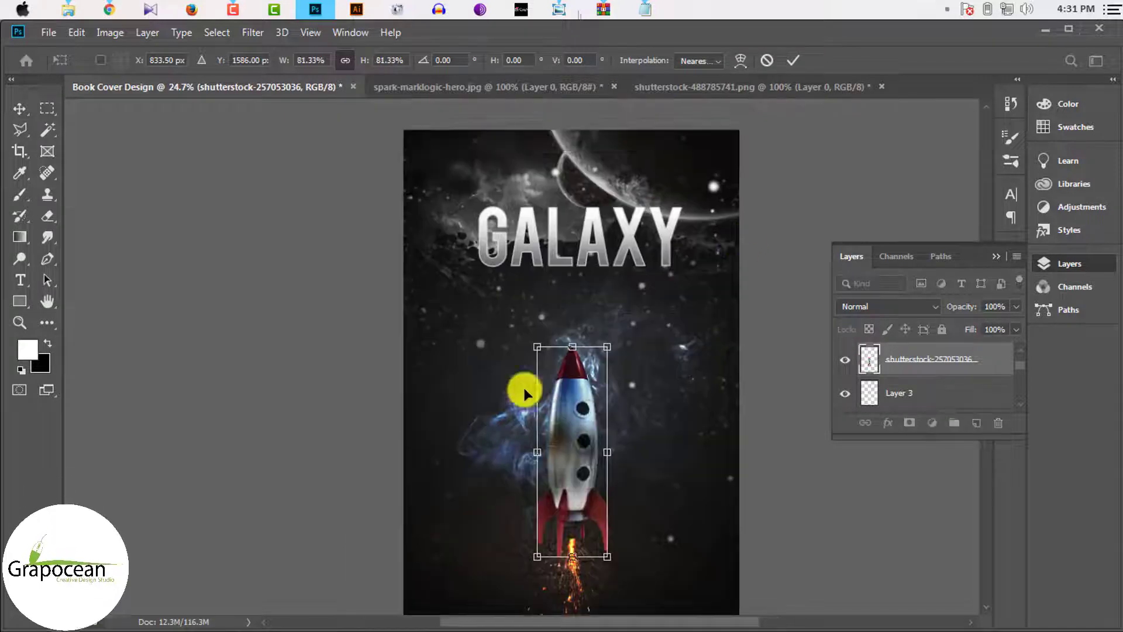
key("Return")
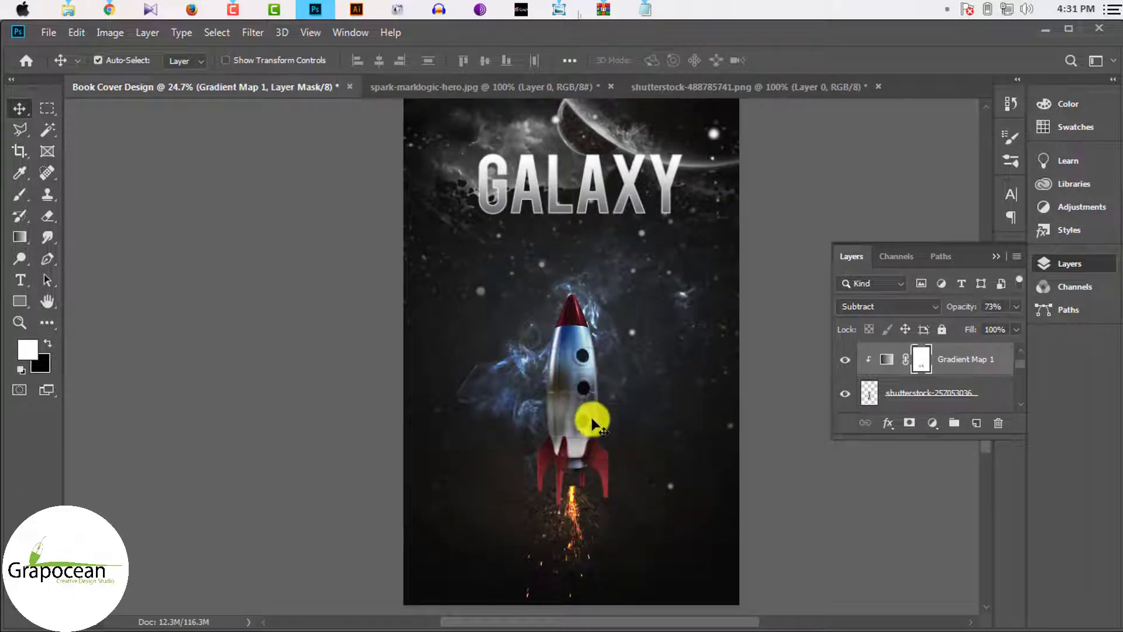
- Place Gradient Map 1 directly above the rocket layer and move the rocket lower
left_click(918, 394)
mouse_move(845, 386)
left_mouse_down()
mouse_move(886, 392)
mouse_move(867, 391)
left_mouse_up()
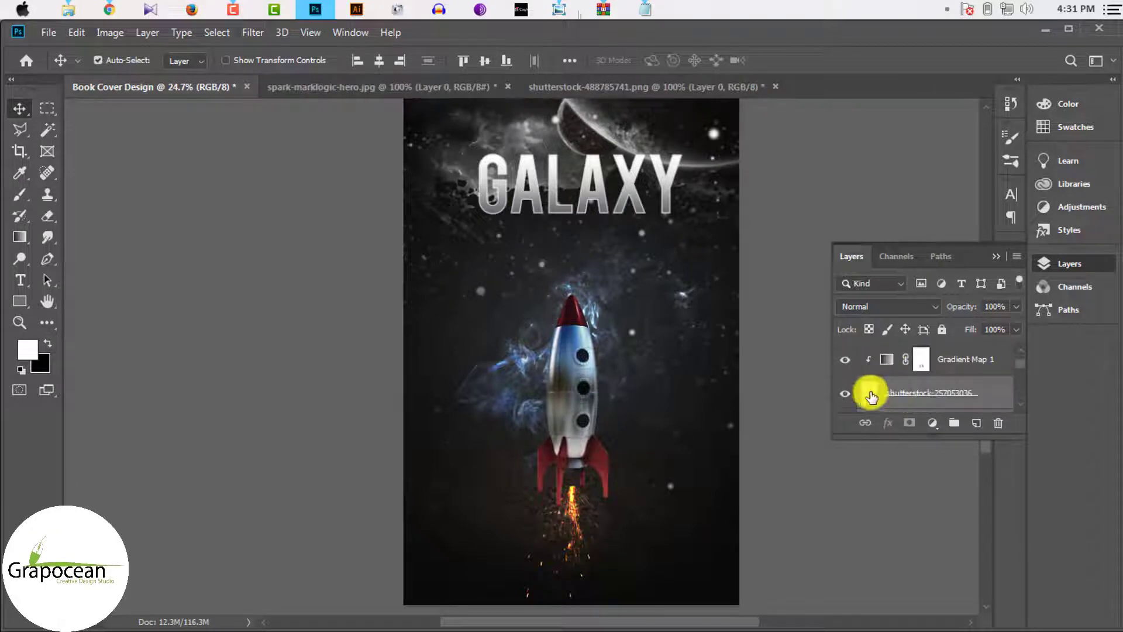
scroll(576, 426, "up", 3)
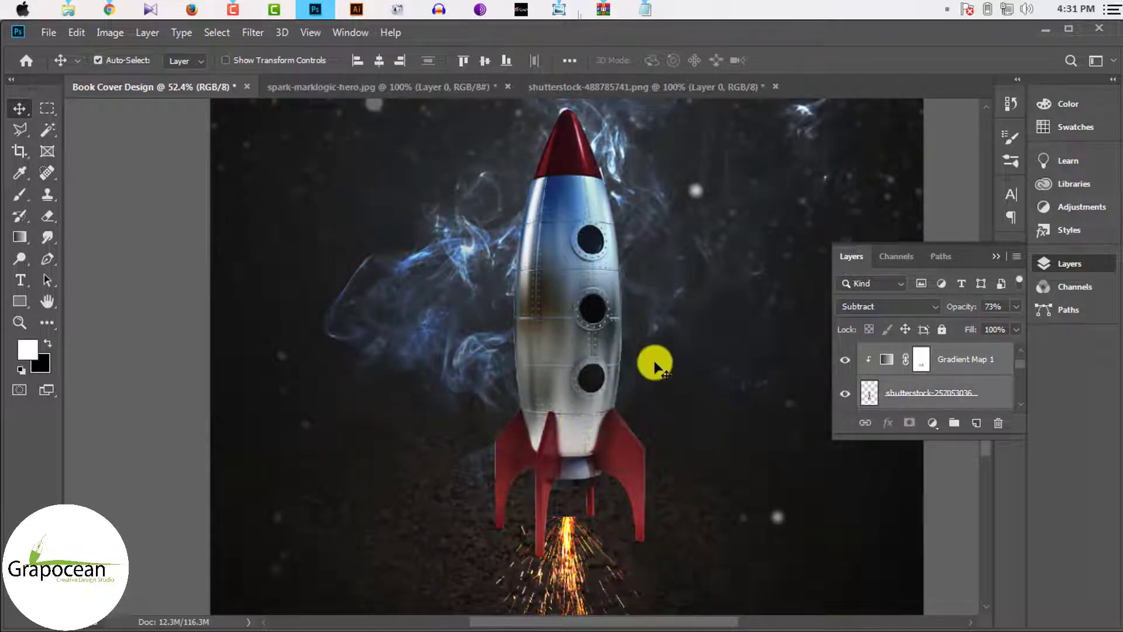
left_click_drag(585, 351, 584, 386)
scroll(592, 395, "down", 2)
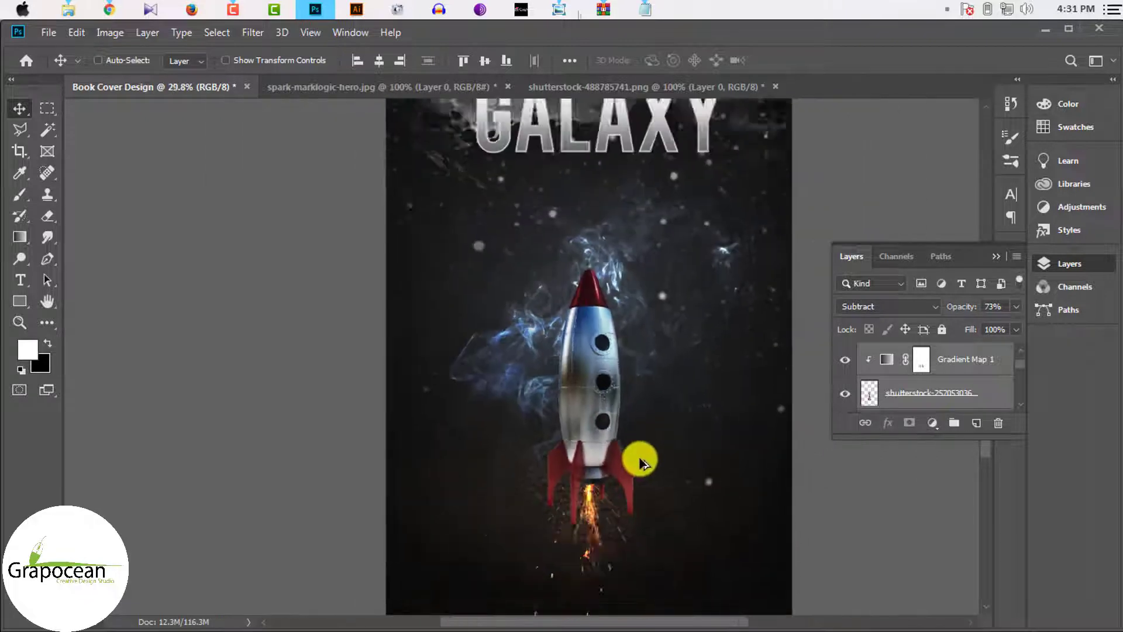
scroll(641, 459, "down", 1)
scroll(556, 514, "up", 3)
scroll(556, 514, "up", 3)
scroll(543, 401, "up", 1)
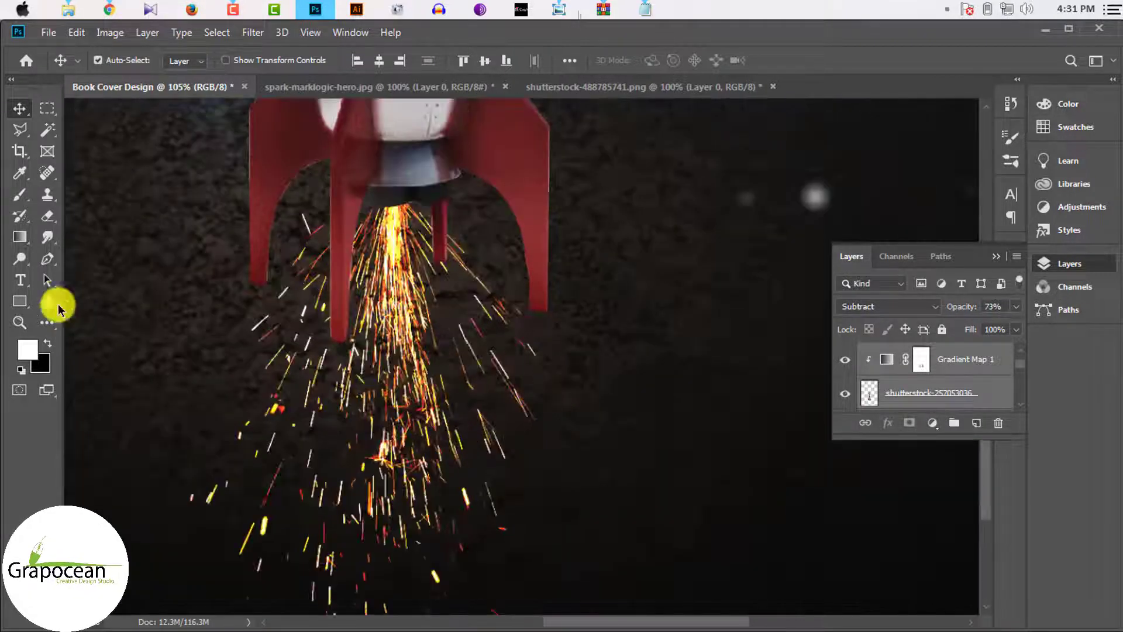
- Draw a small black circle just below the rocket's right fin
right_click(20, 300)
left_click(93, 342)
scroll(978, 405, "up", 3)
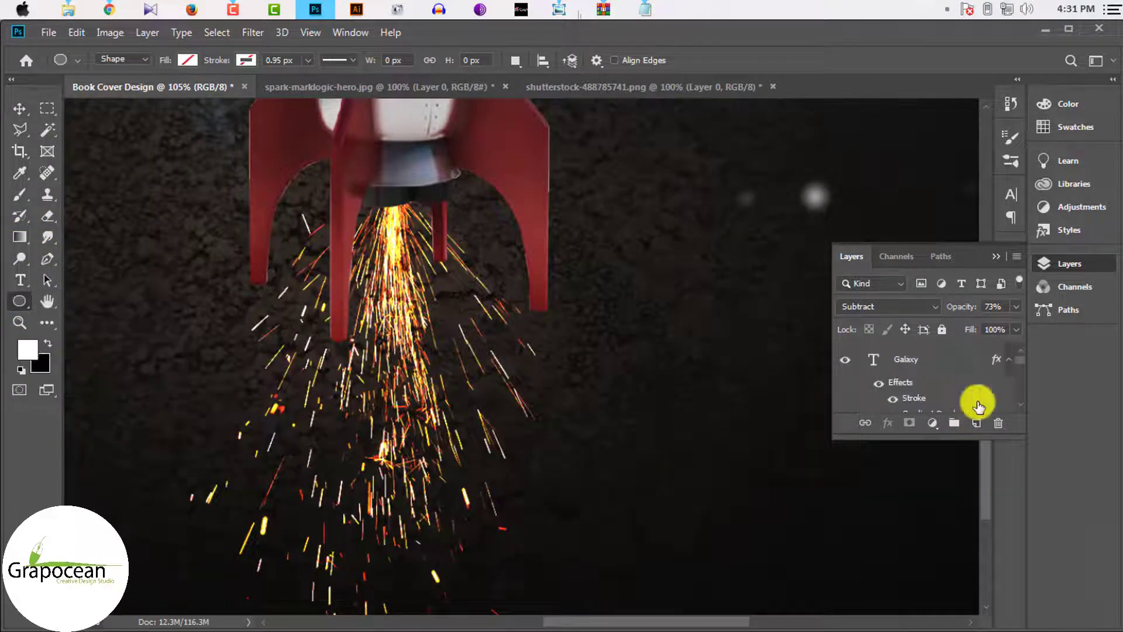
left_click(977, 423)
left_click_drag(521, 298, 572, 348)
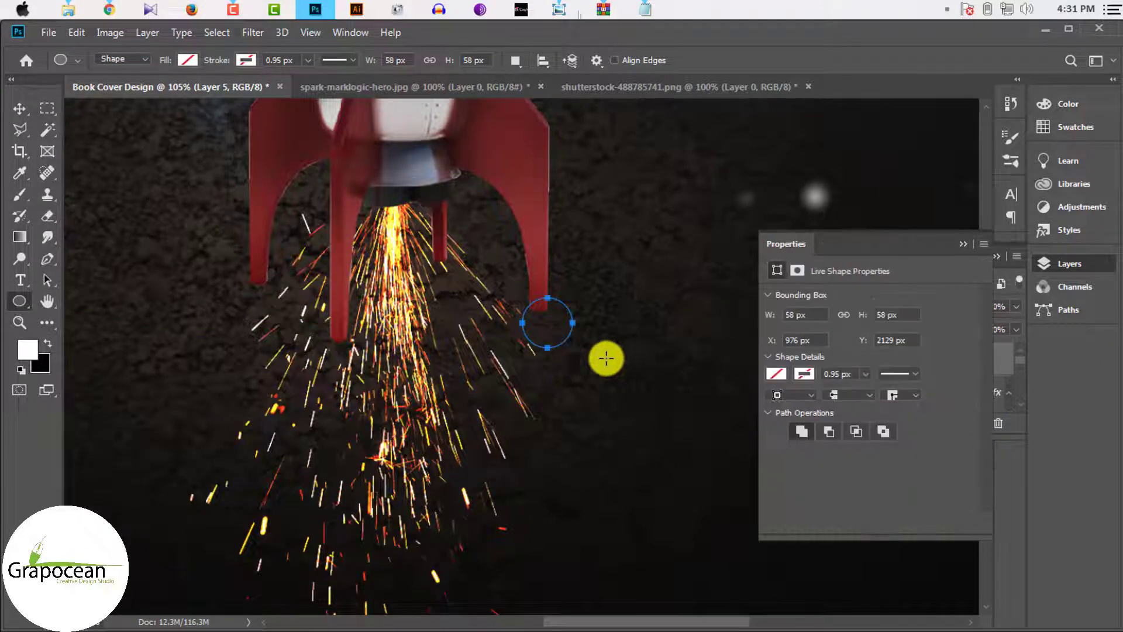
left_click(187, 60)
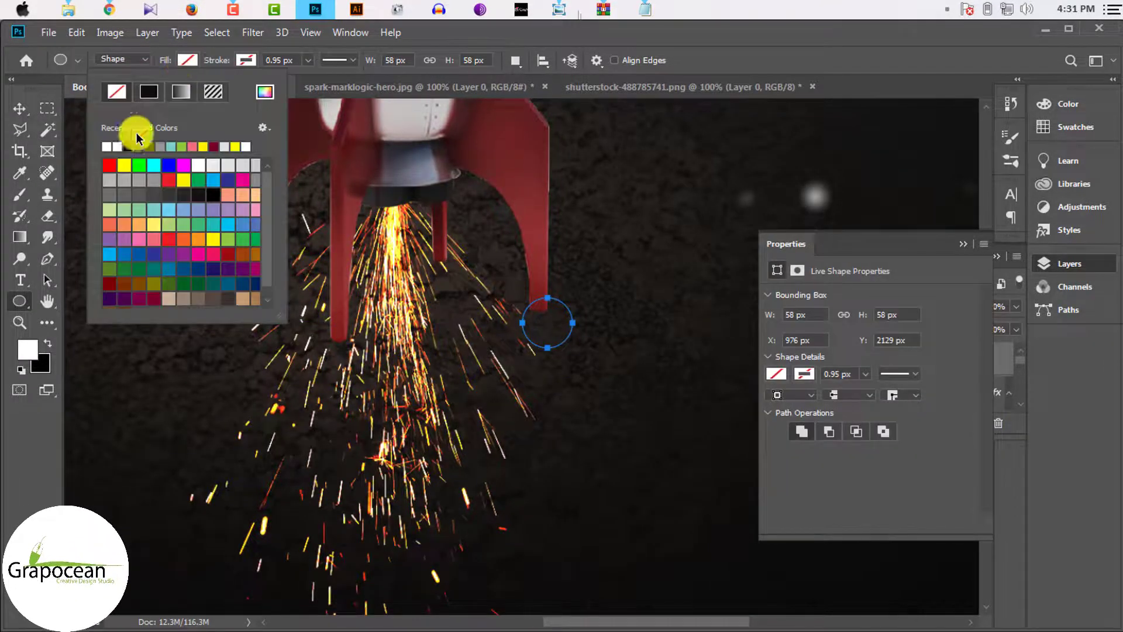
left_click(20, 109)
left_click_drag(556, 323, 544, 318)
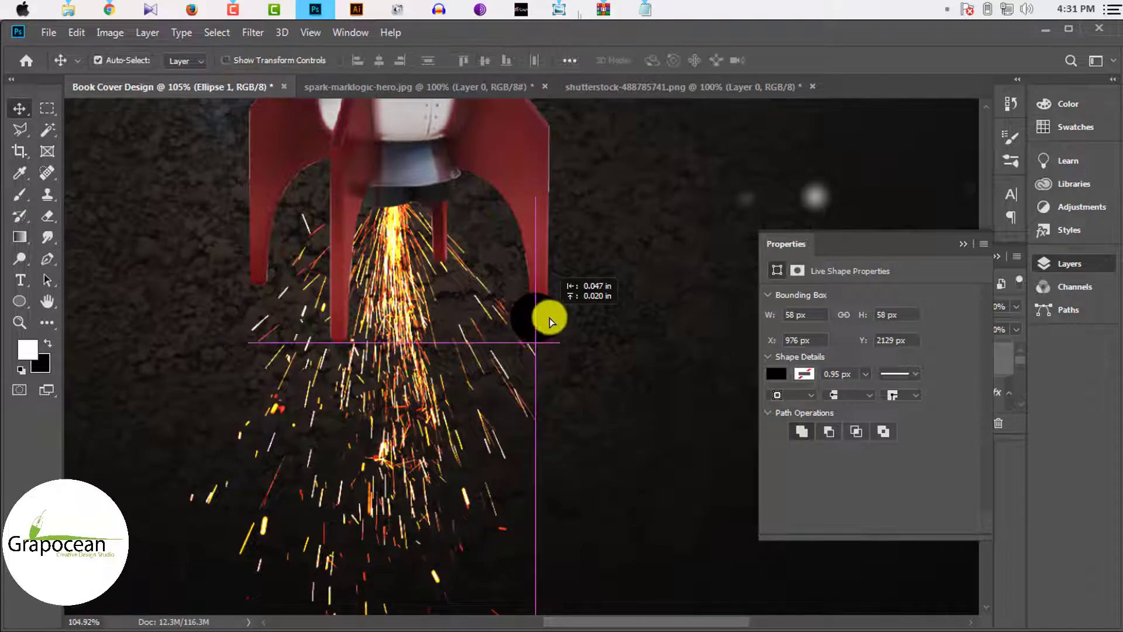
- Convert the circle to a smart object for Gaussian Blur
left_click(256, 38)
left_click(514, 265)
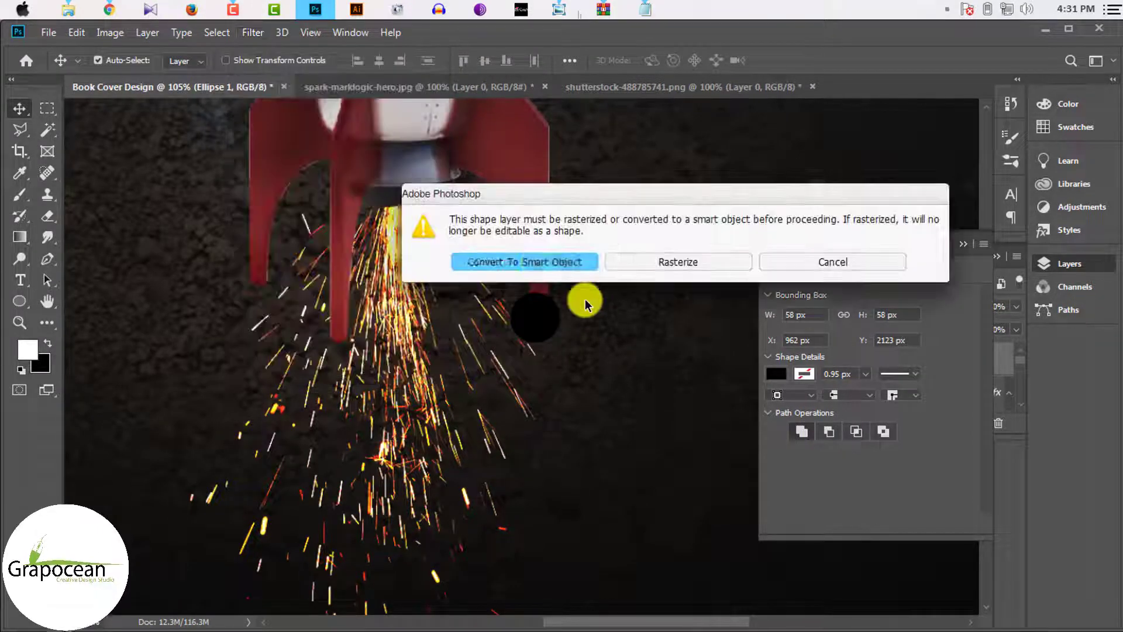
key("Return")
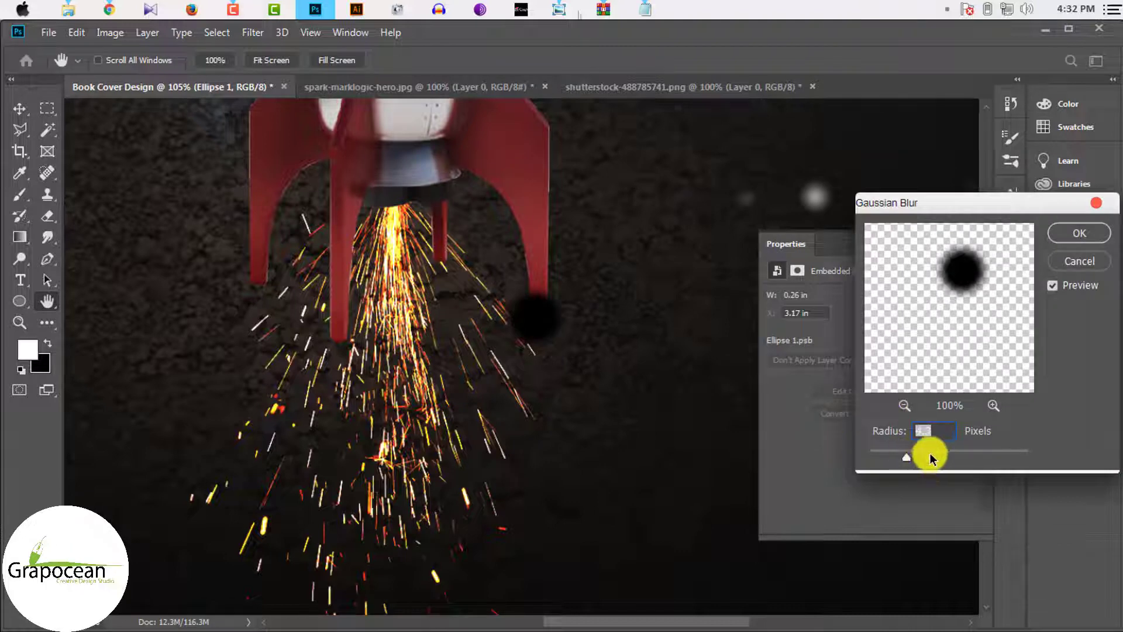
- Soften the circle with a larger Gaussian Blur radius and transform it
left_click_drag(930, 458, 936, 458)
left_click(1081, 234)
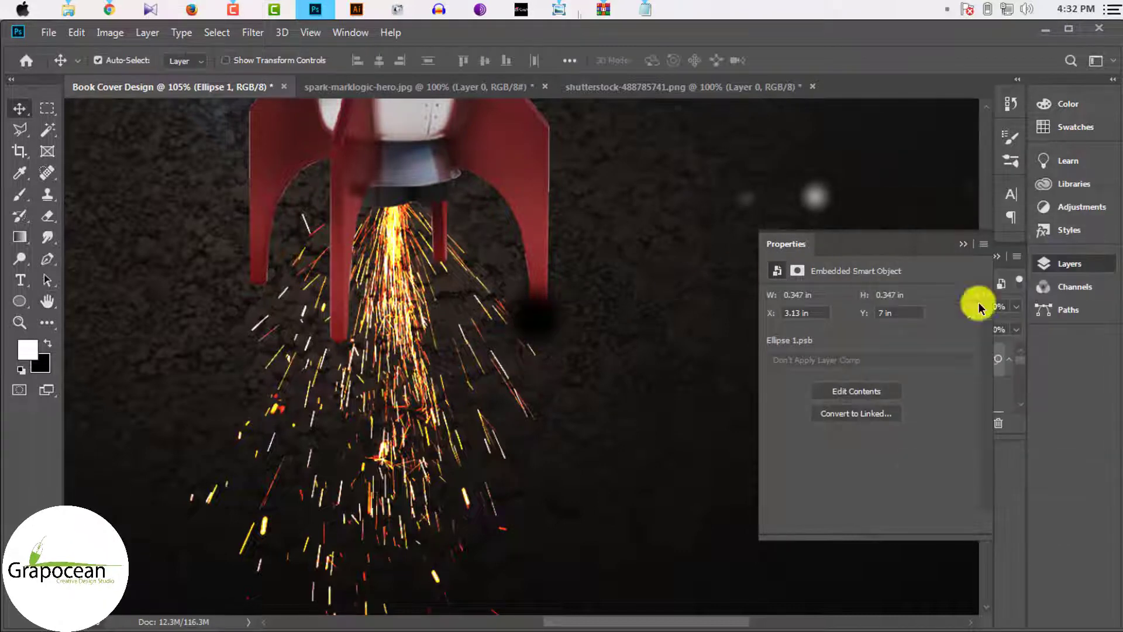
key("ctrl+t")
key("Return")
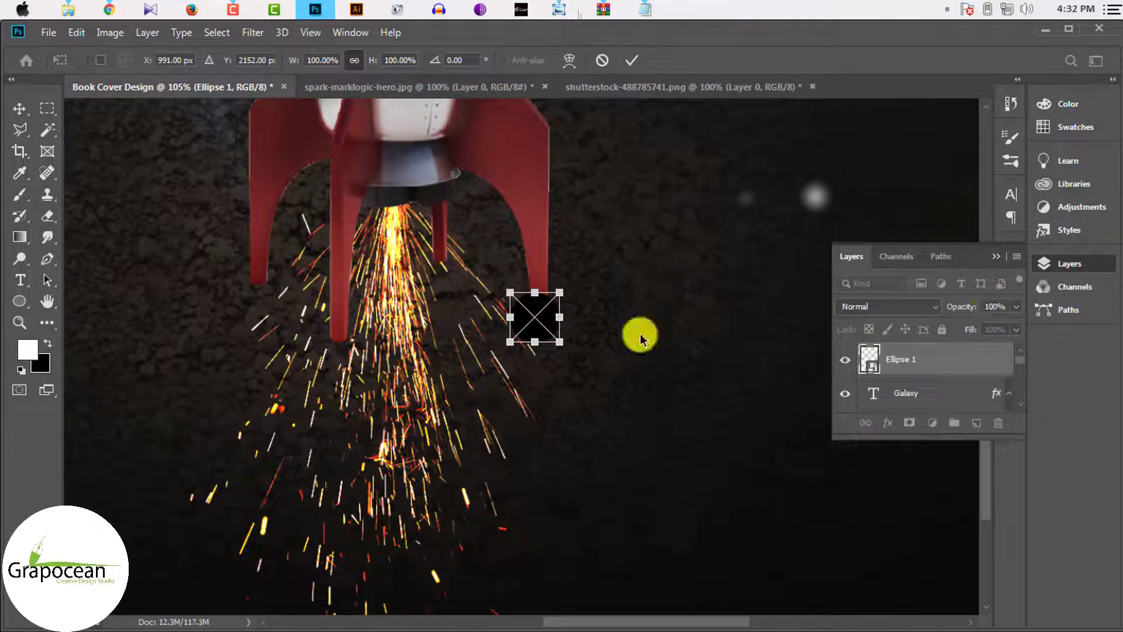
left_click(536, 311)
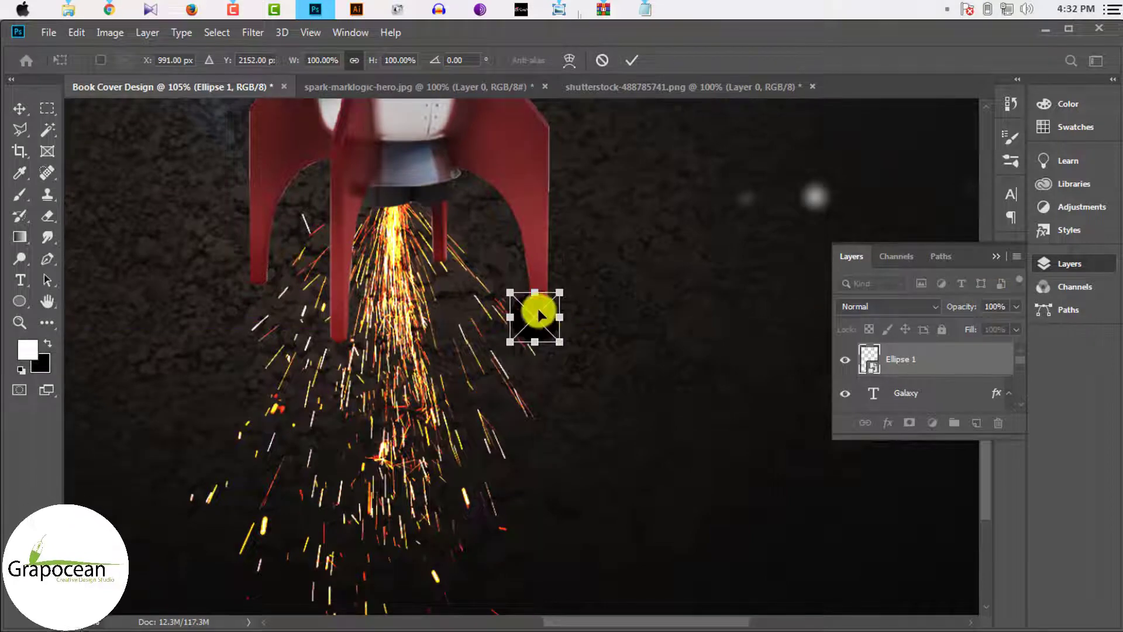
key("Return")
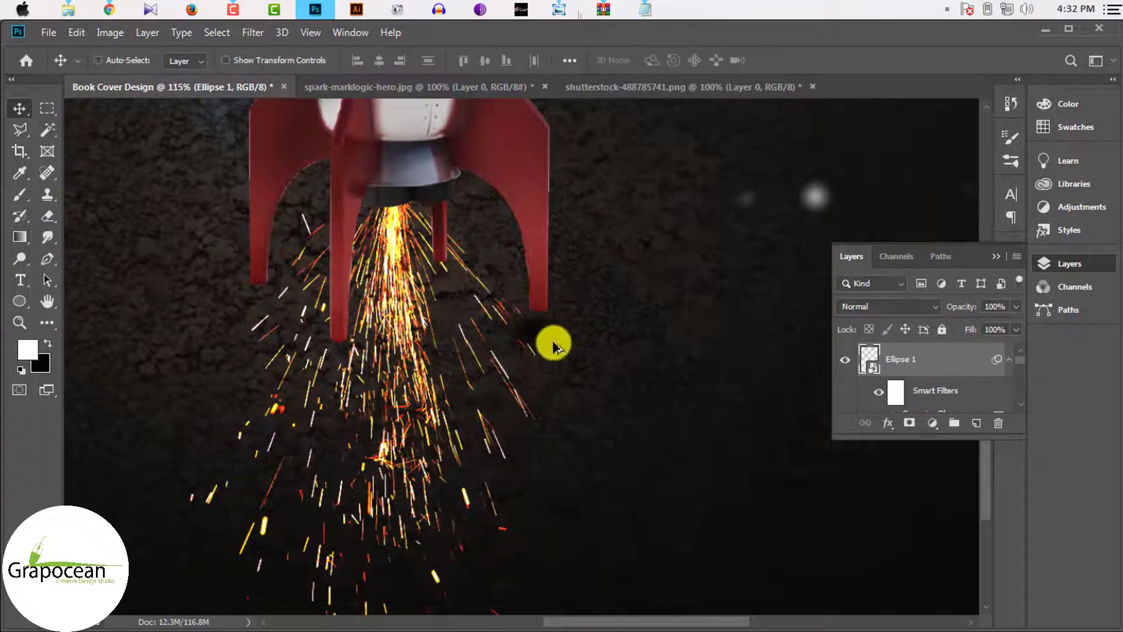
- Flatten and rotate the blurred circle into a shadow shape
scroll(547, 338, "up", 5)
scroll(539, 301, "down", 3)
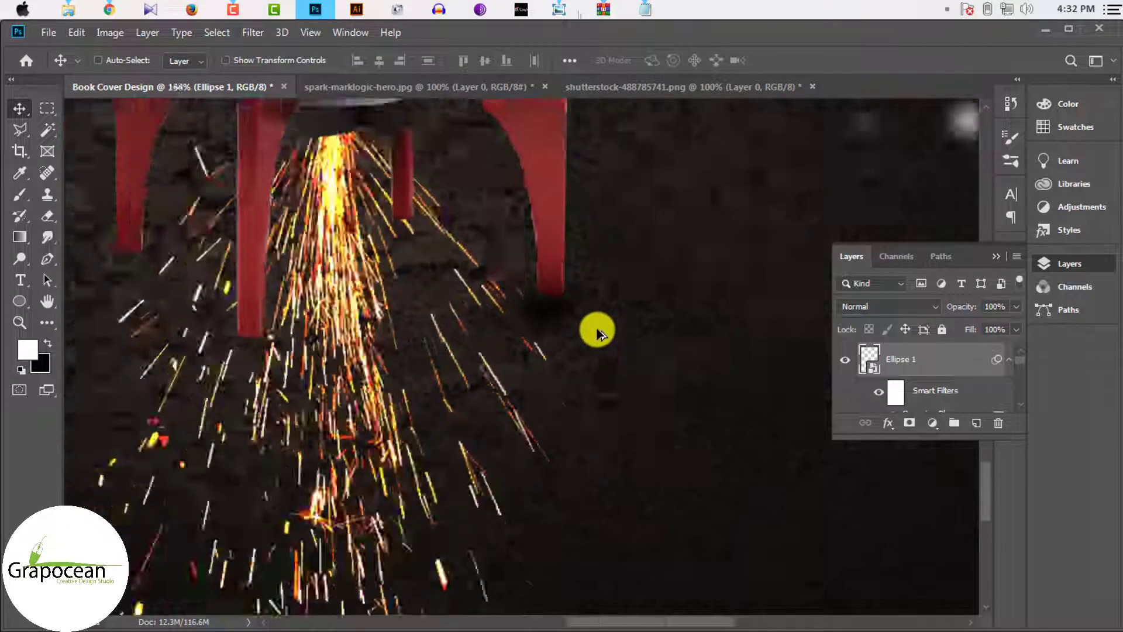
scroll(594, 328, "down", 2)
key("ctrl+t")
key("Return")
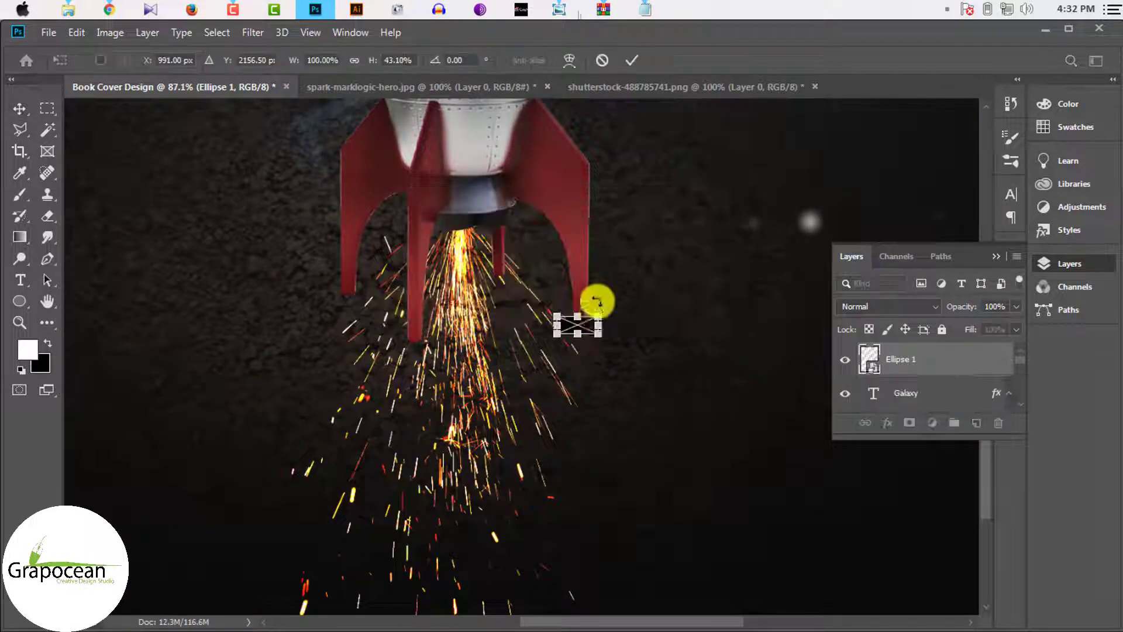
left_click(631, 60)
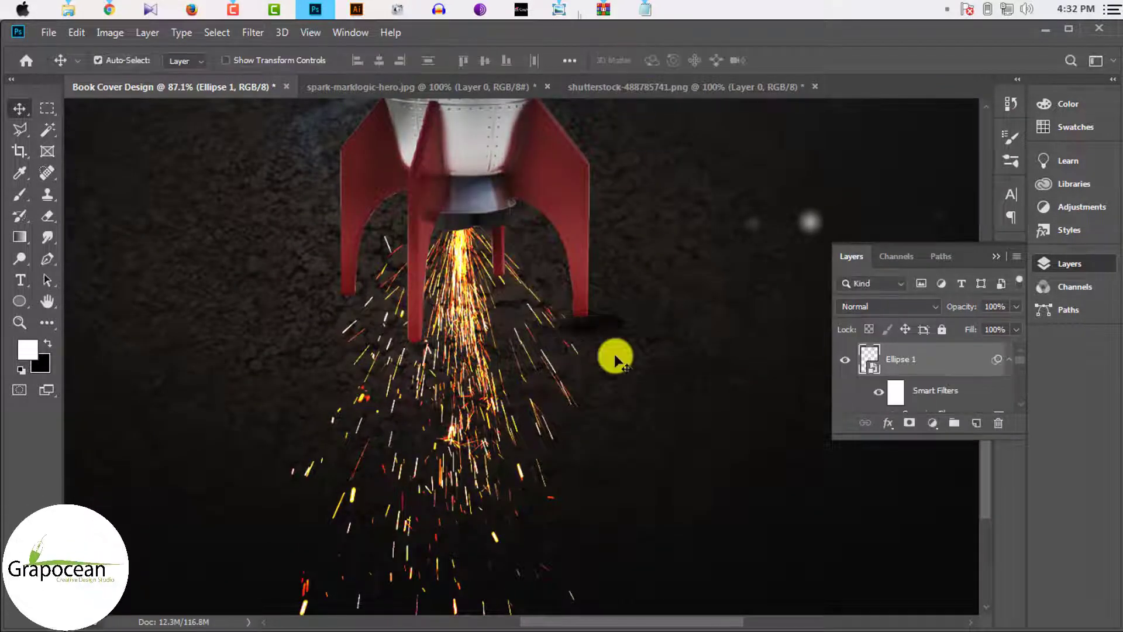
- Position the blurred shadow just right of the rocket's fin
scroll(590, 325, "up", 2)
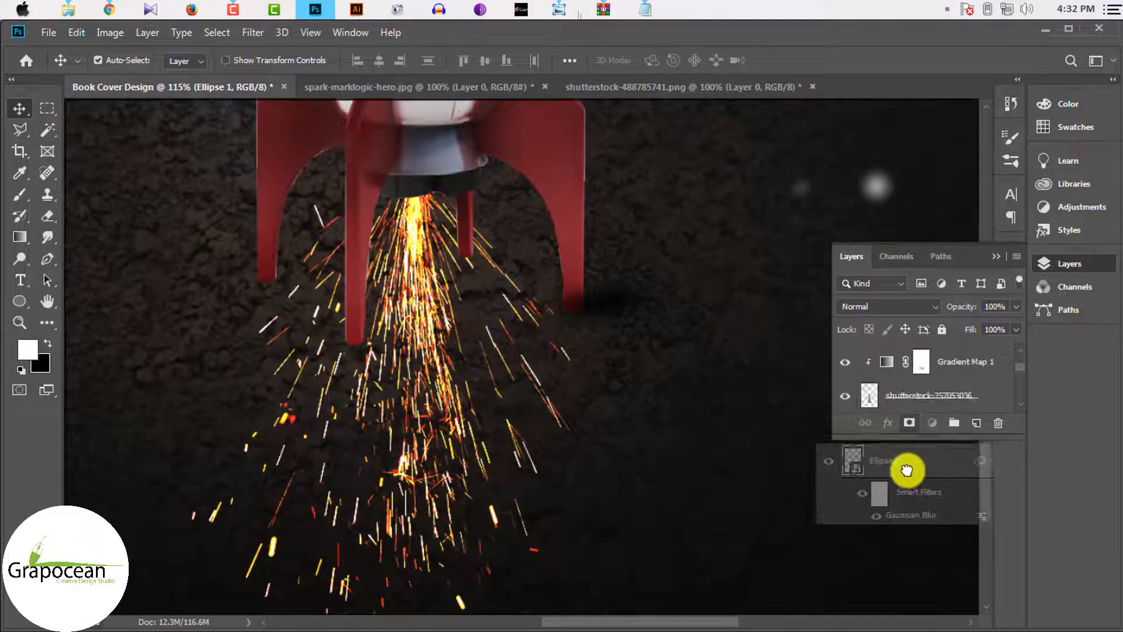
left_click_drag(913, 407, 842, 386)
scroll(644, 307, "up", 2)
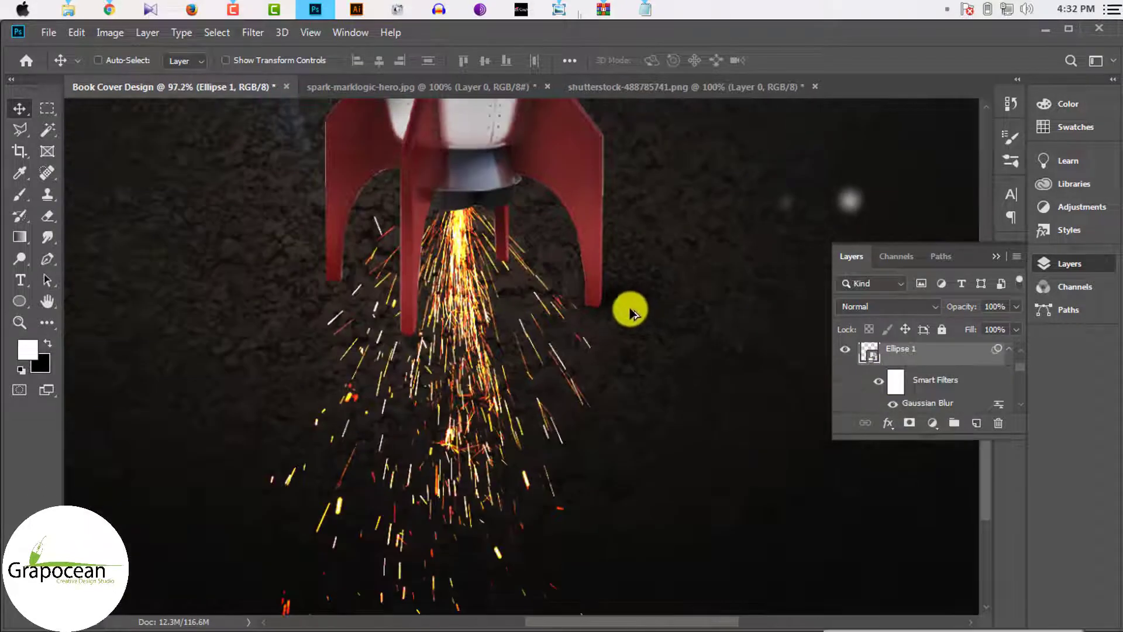
scroll(623, 304, "up", 2)
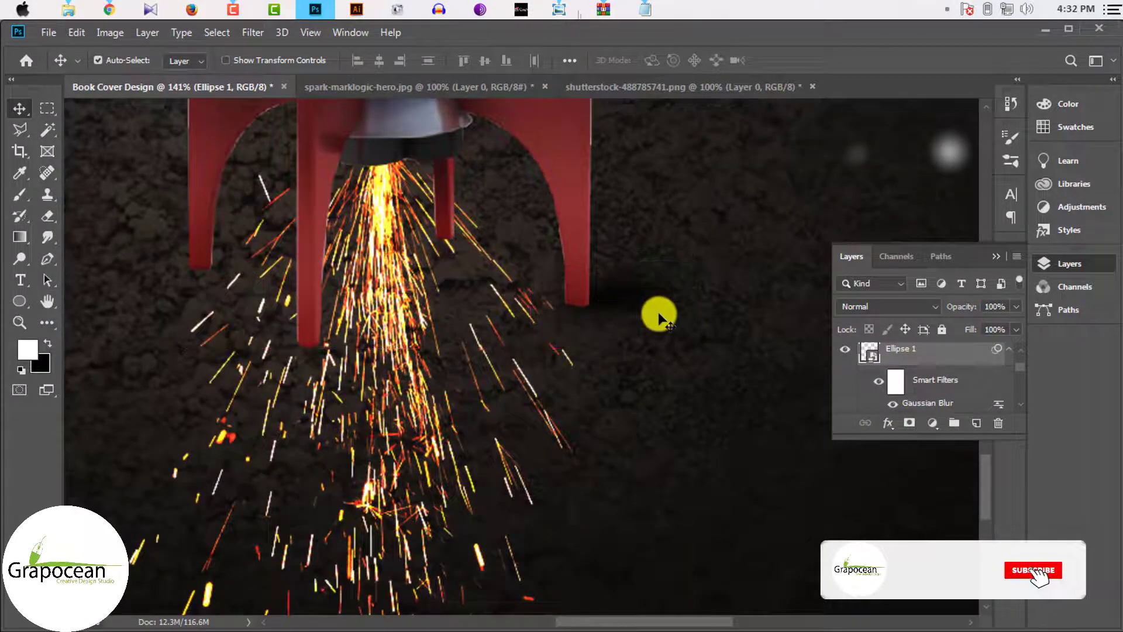
scroll(642, 305, "down", 5)
left_click_drag(578, 315, 434, 293)
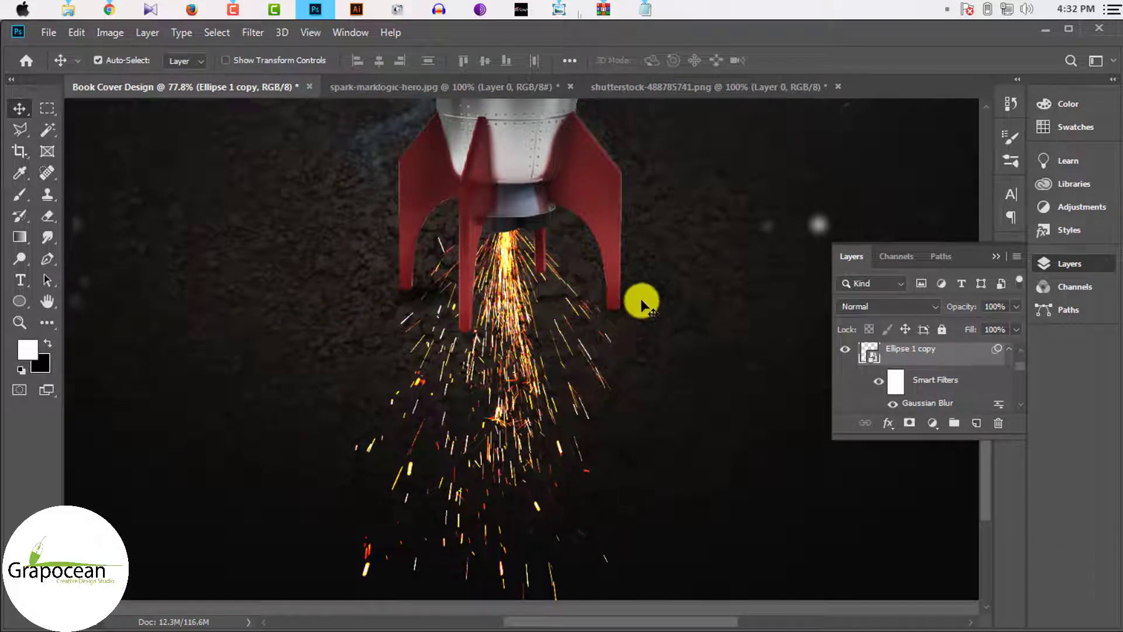
left_click_drag(434, 290, 570, 275)
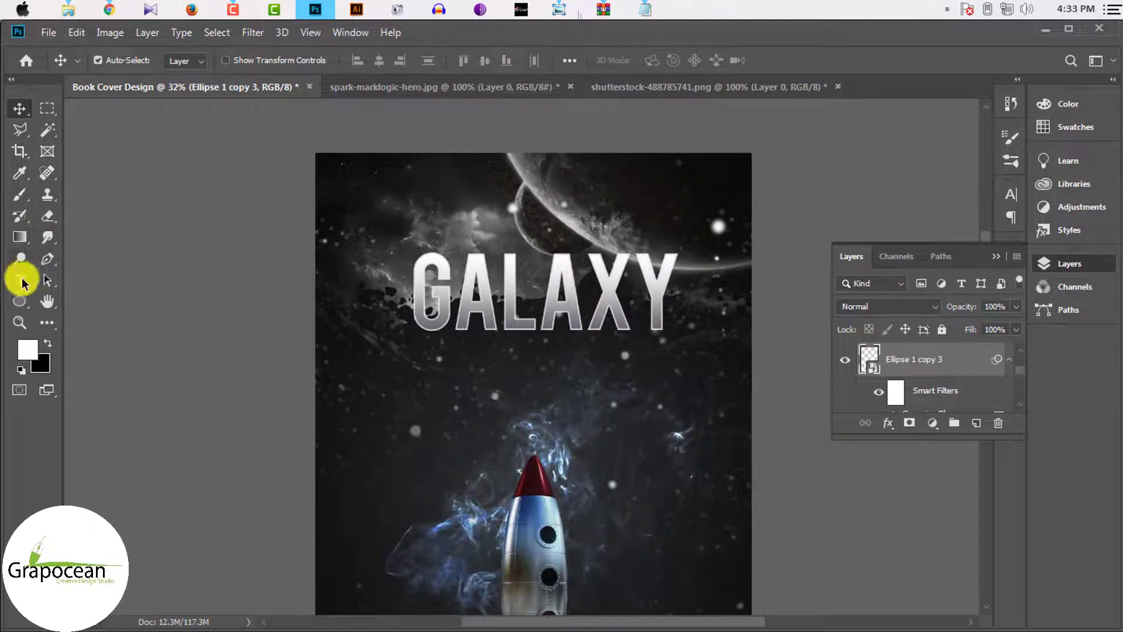
- Create a centred 10 pt paragraph text box with 15.8 pt leading below the title
left_click(455, 393)
left_click(760, 60)
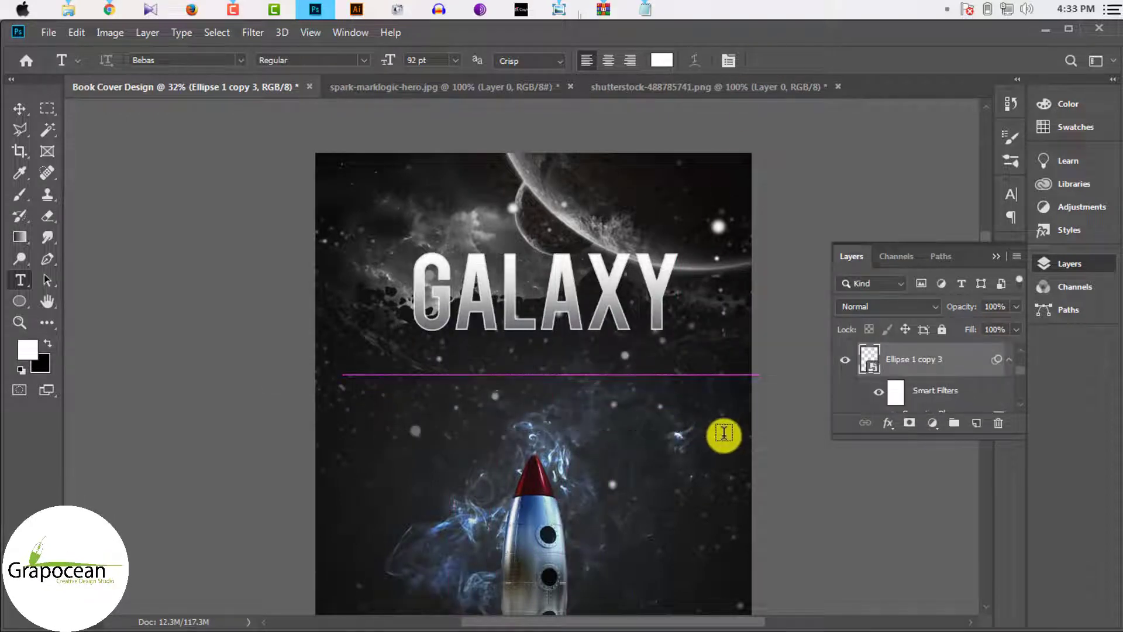
left_click_drag(380, 375, 724, 433)
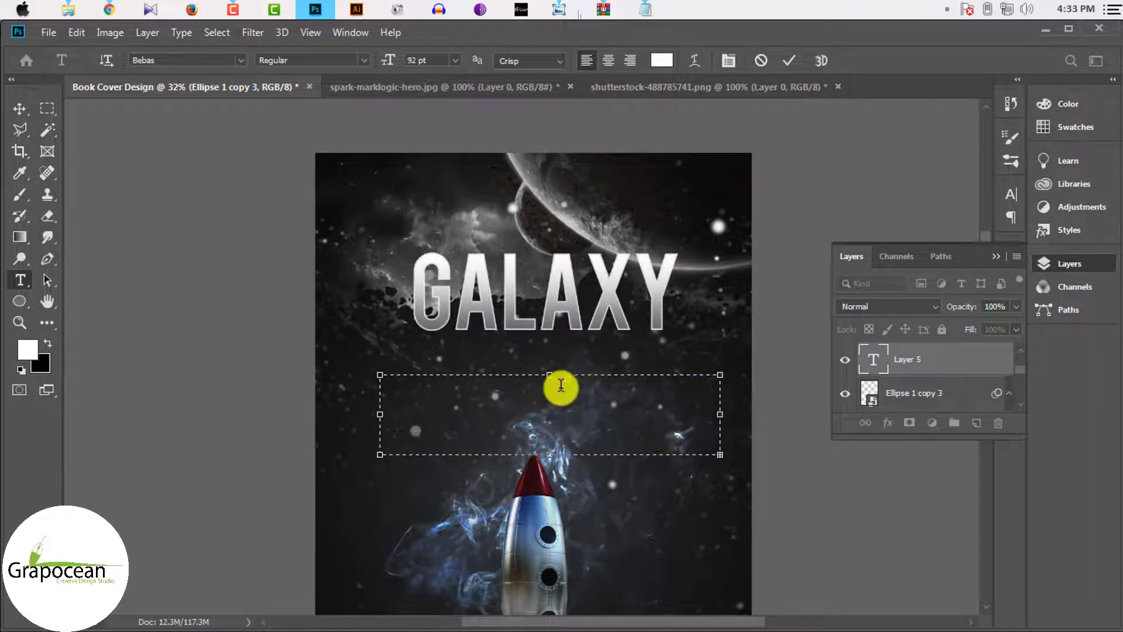
left_click_drag(388, 60, 321, 58)
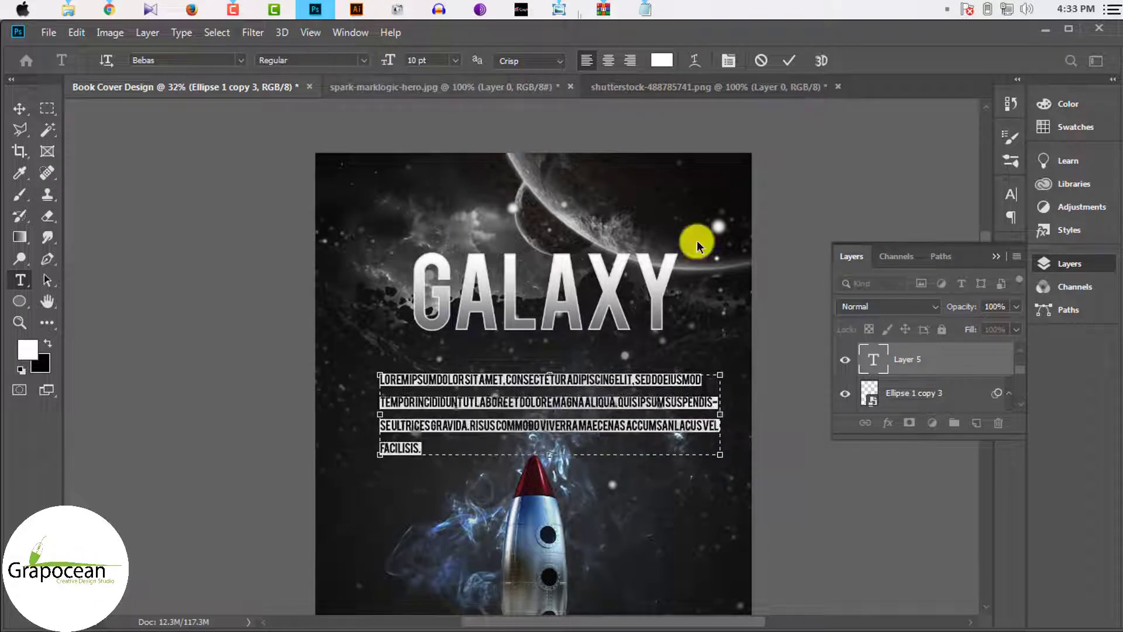
left_click(1007, 195)
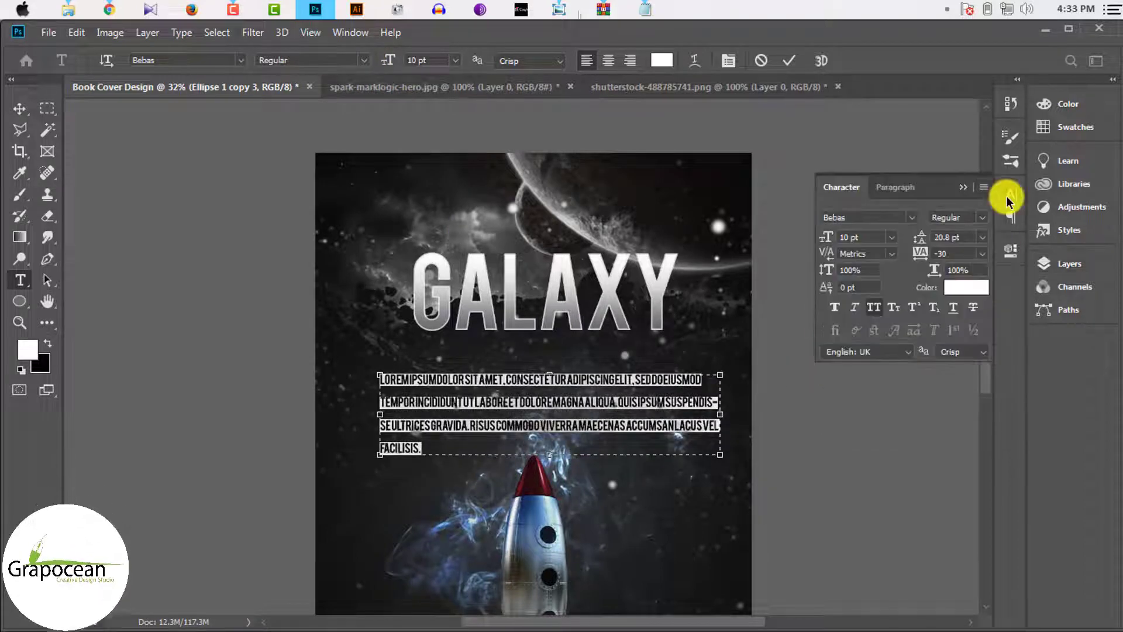
left_click_drag(919, 237, 912, 238)
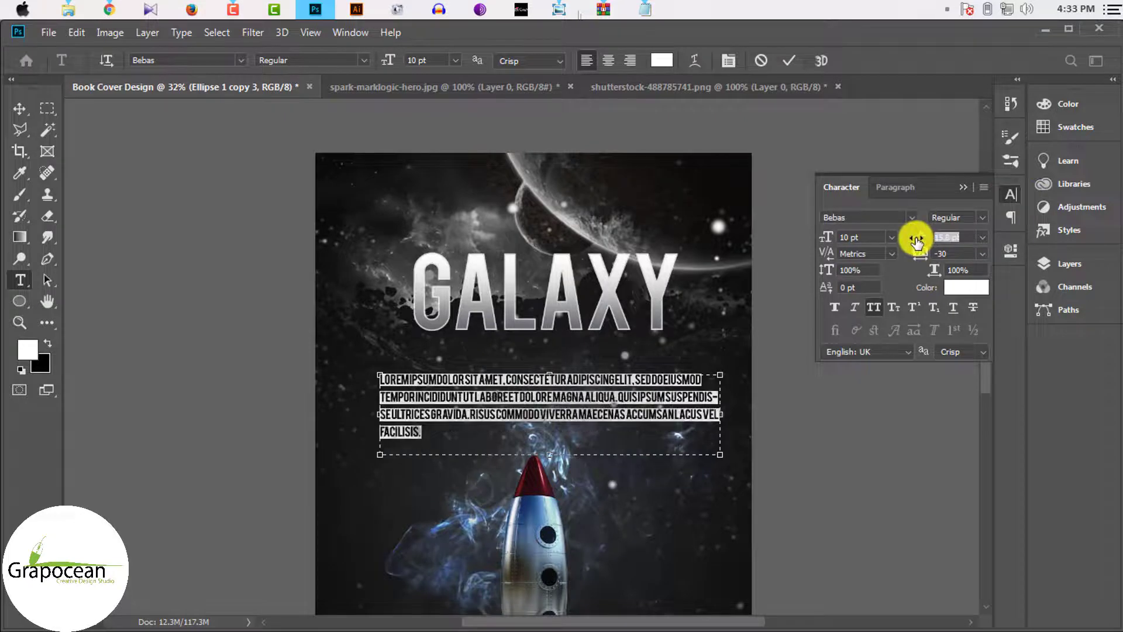
left_click(608, 61)
left_click_drag(702, 414, 692, 413)
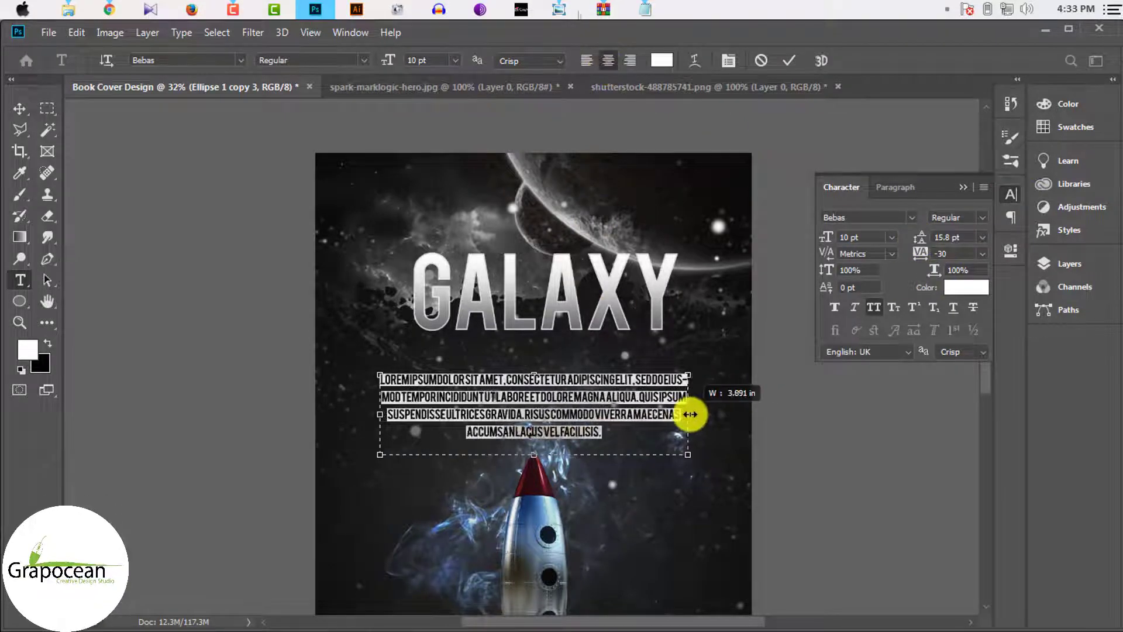
left_click(19, 109)
left_click_drag(577, 389, 583, 379)
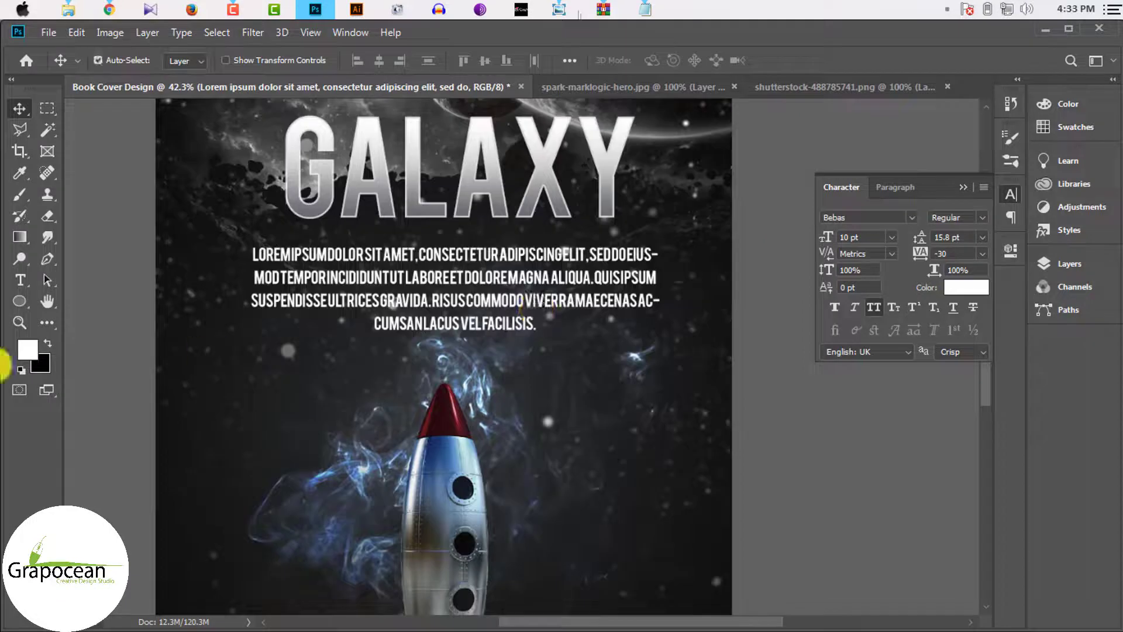
- Set the paragraph to Akrobat SemiBold without All Caps and move it up under GALAXY
left_click(19, 280)
left_click_drag(535, 324, 185, 226)
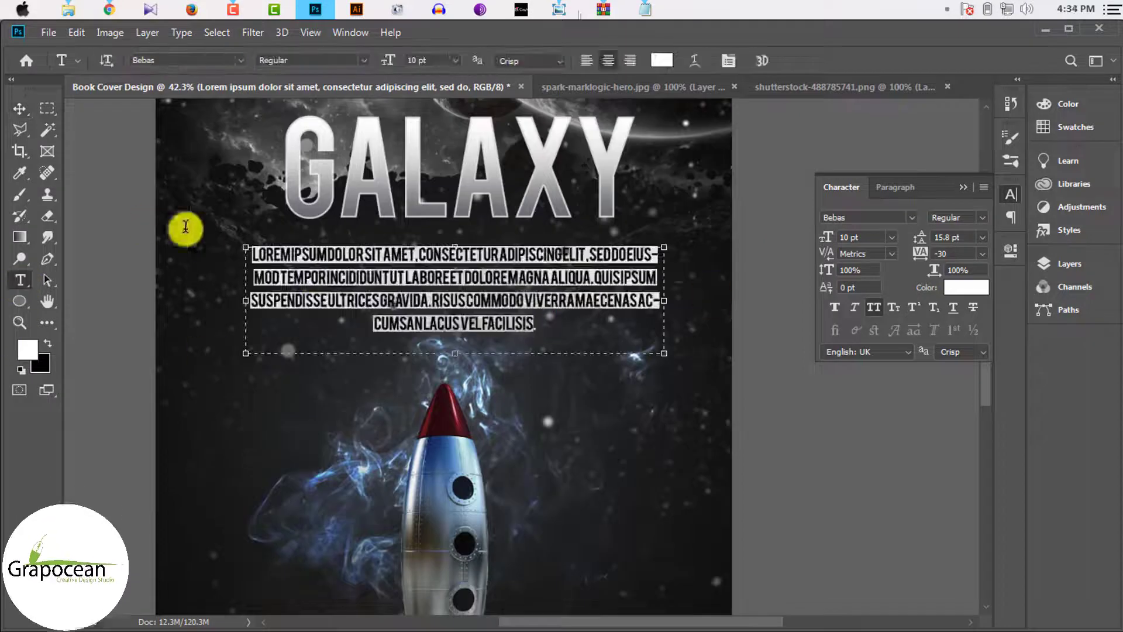
left_click(241, 60)
left_click(182, 170)
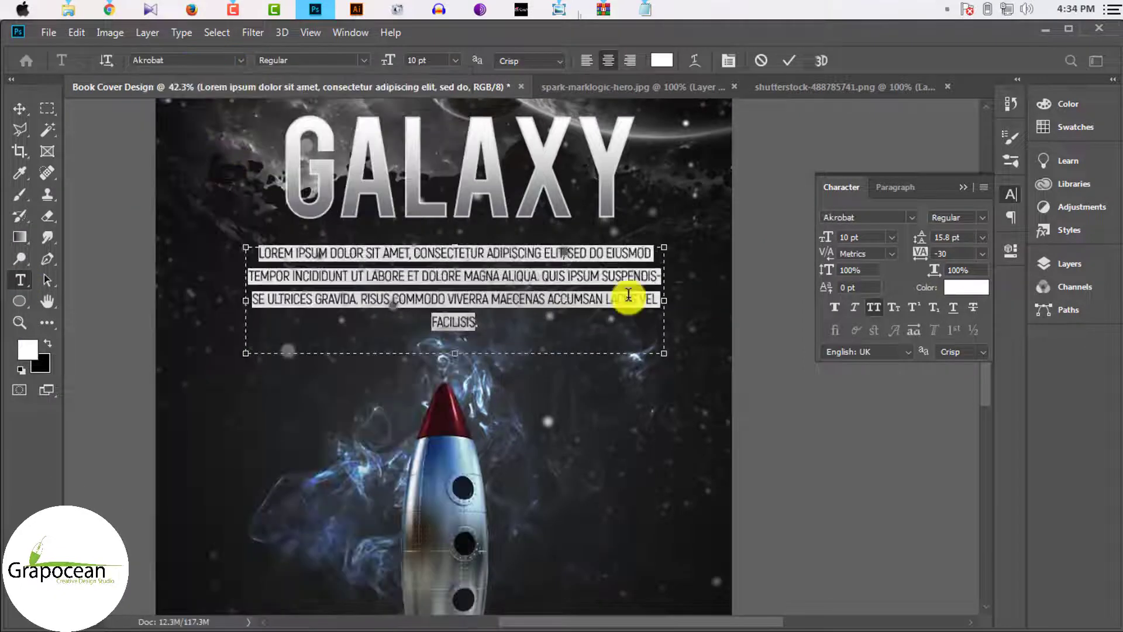
left_click(877, 308)
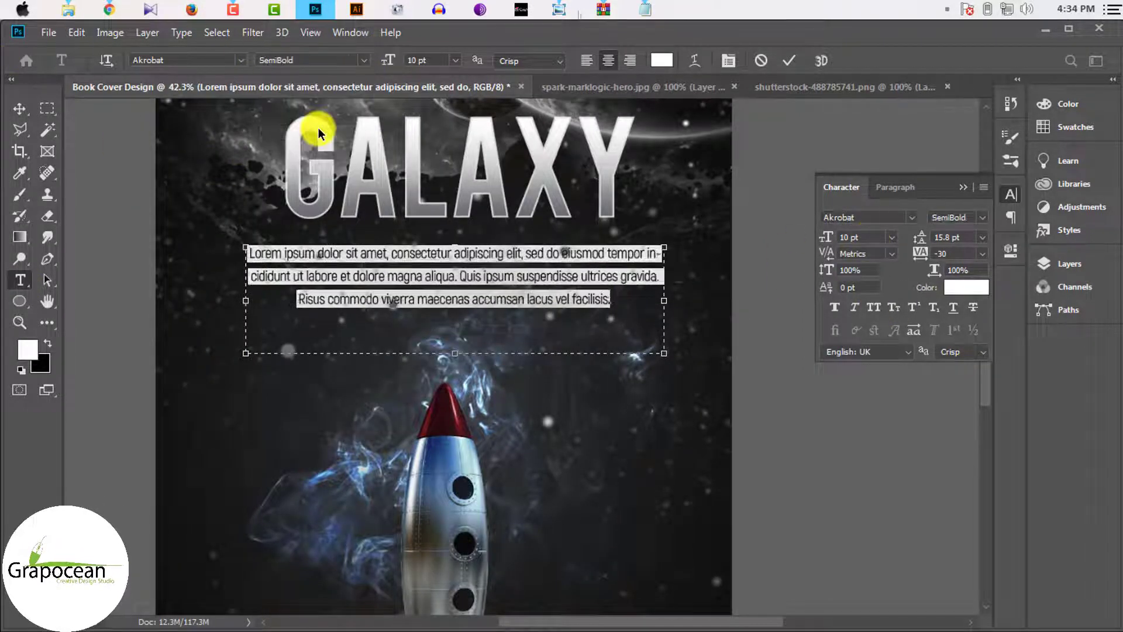
key("ctrl+Return")
key("v")
left_click_drag(519, 279, 520, 266)
key("ctrl+0")
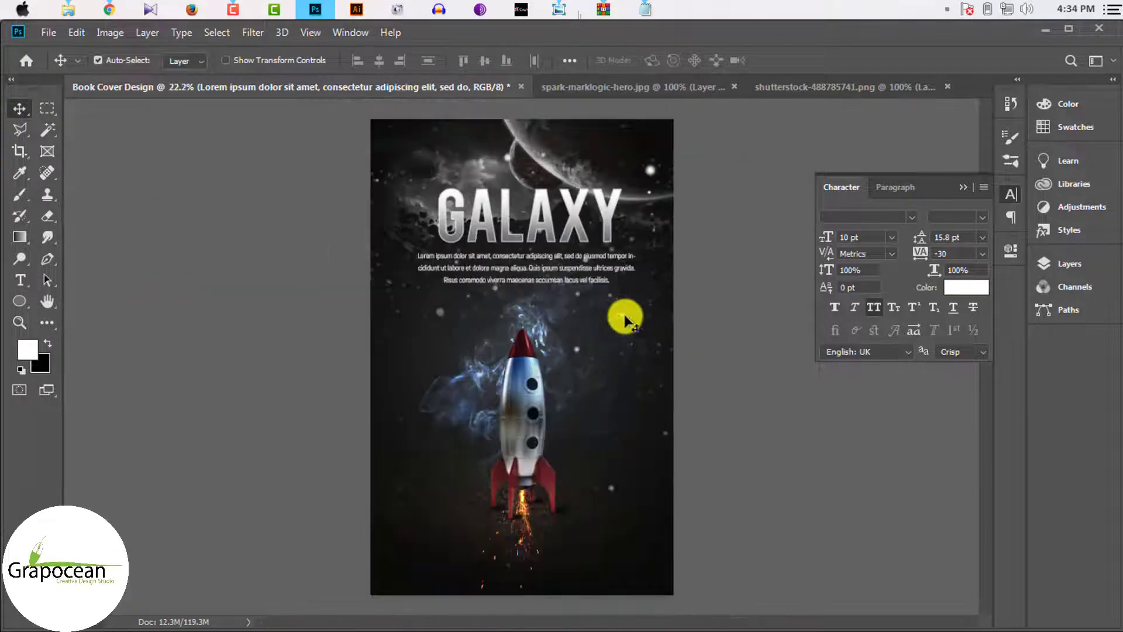
- Scale the GALAXY title down and shift it to the left
left_click(567, 221)
key("ctrl+t")
left_click_drag(626, 248, 610, 243)
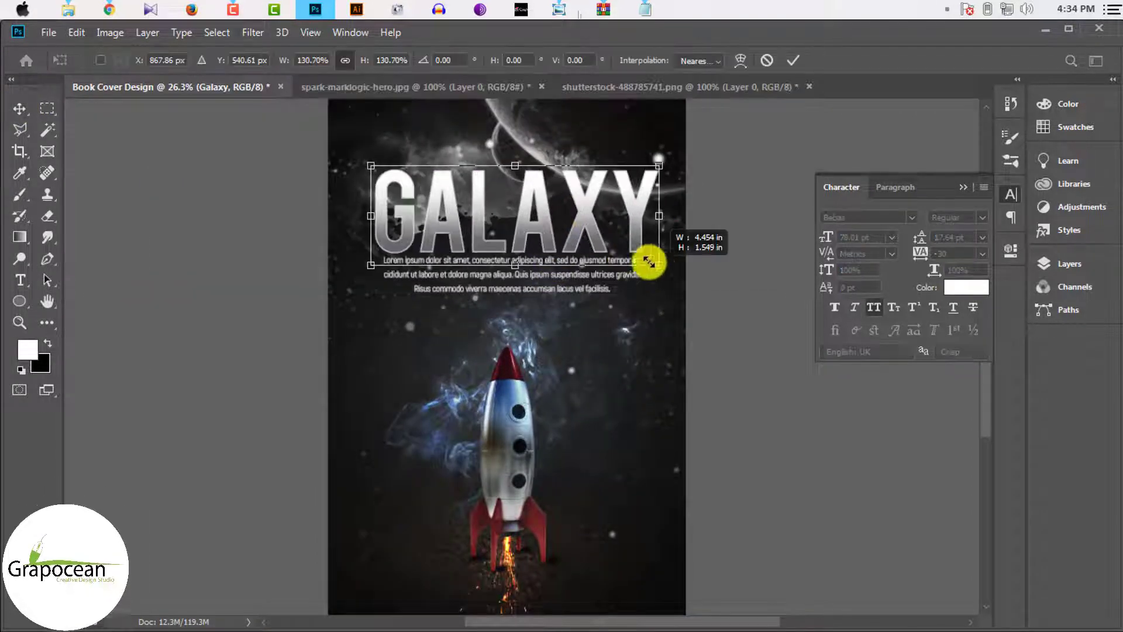
left_click(794, 61)
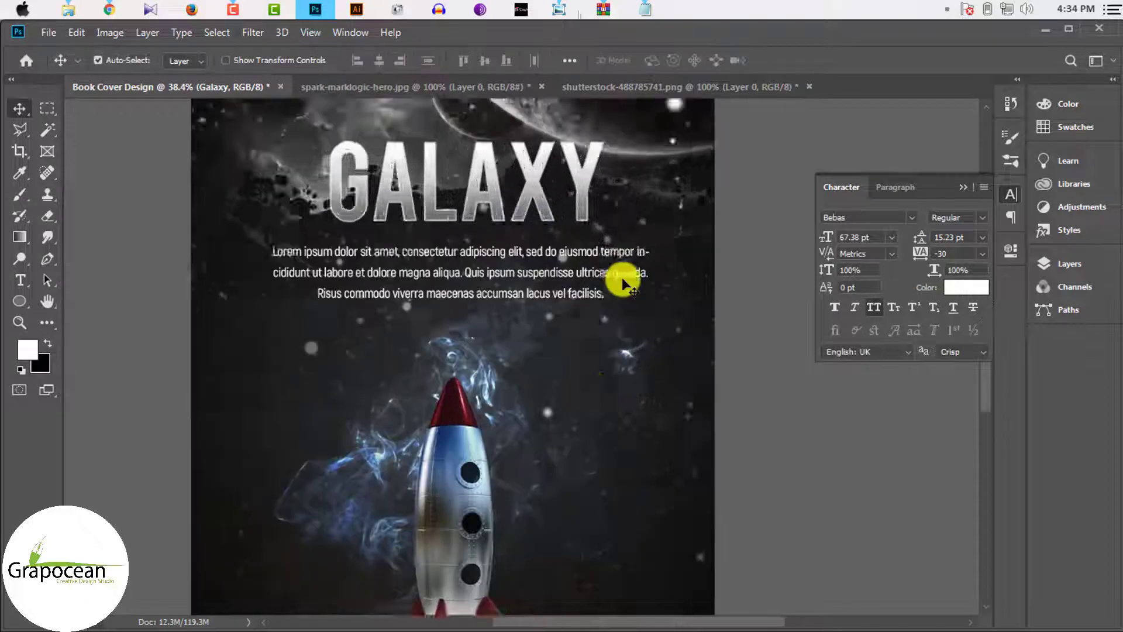
scroll(664, 316, "down", 2)
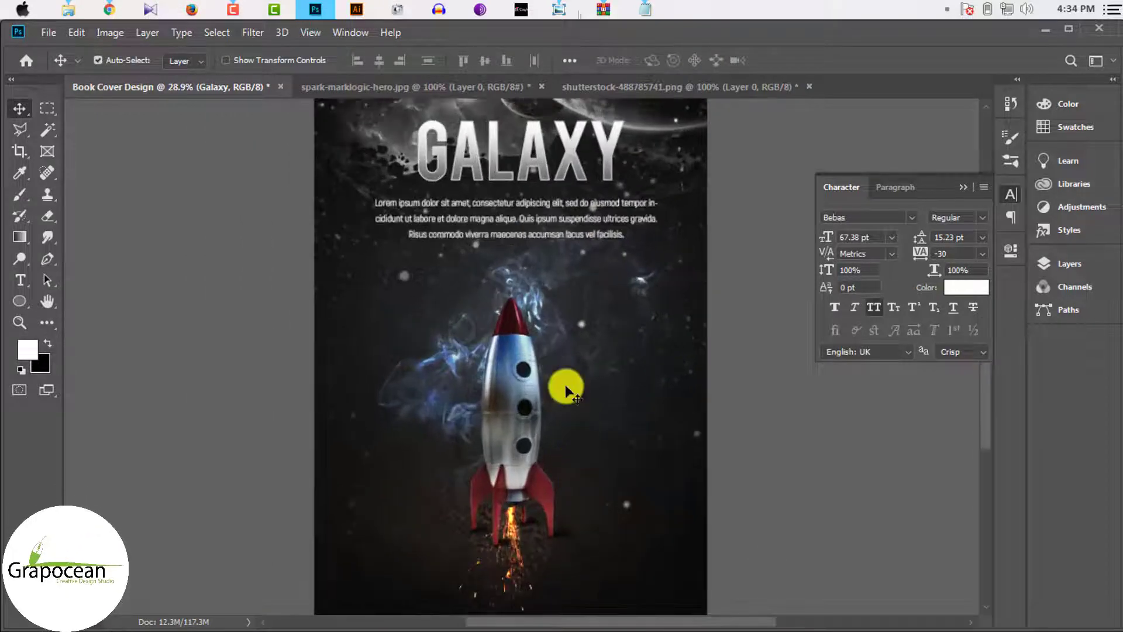
scroll(571, 351, "up", 2)
left_click_drag(572, 304, 520, 312)
- Move the lorem ipsum paragraph up to sit just beneath GALAXY
scroll(610, 373, "down", 1)
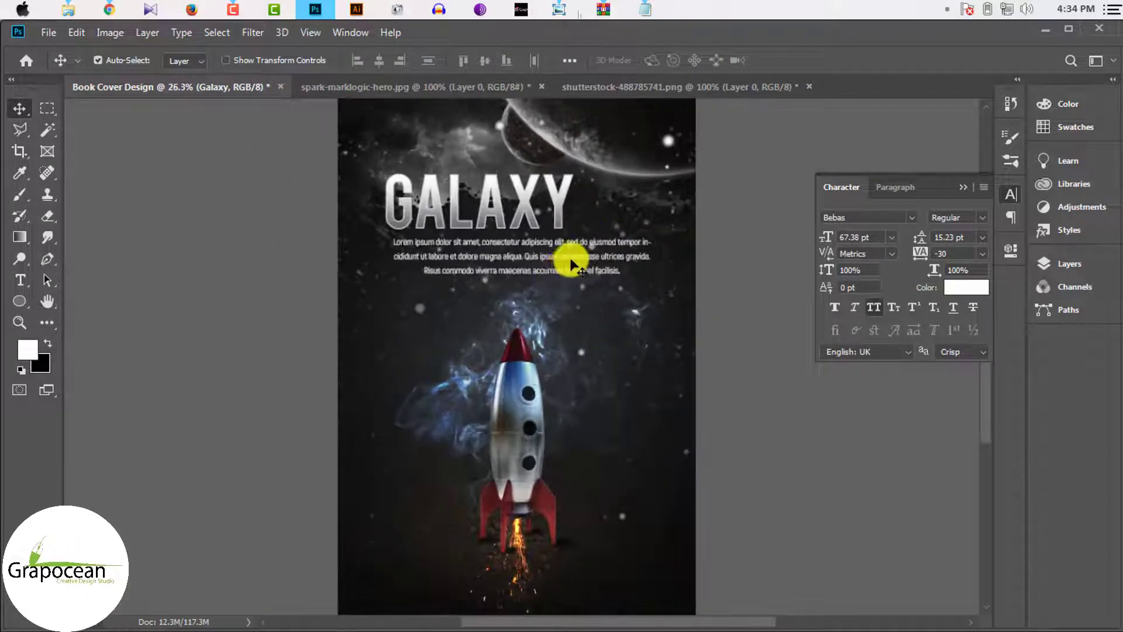
left_click_drag(585, 272, 521, 181)
scroll(562, 257, "down", 1)
left_click_drag(561, 257, 534, 253)
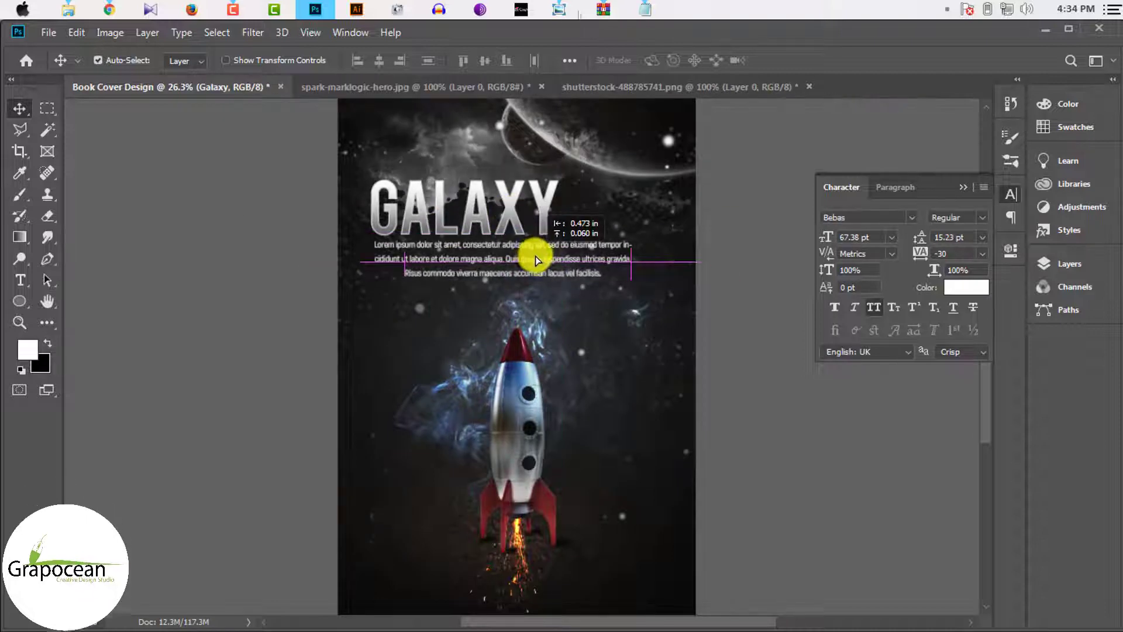
scroll(592, 314, "down", 2)
key("ctrl+0")
key("t")
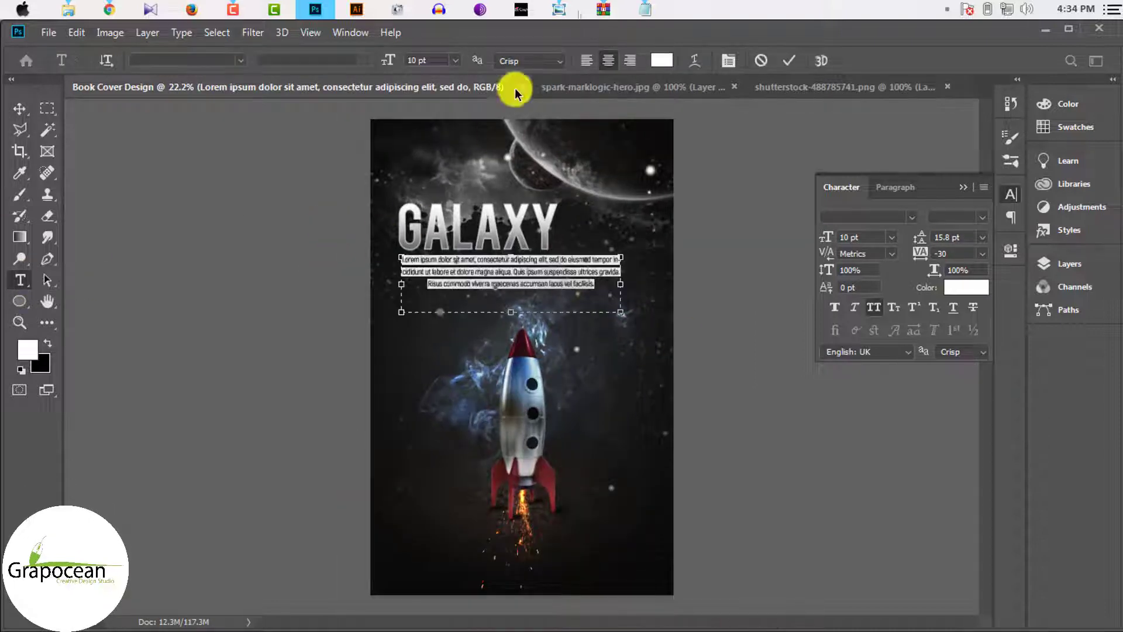
left_click(19, 108)
scroll(594, 366, "up", 1)
scroll(598, 367, "down", 2)
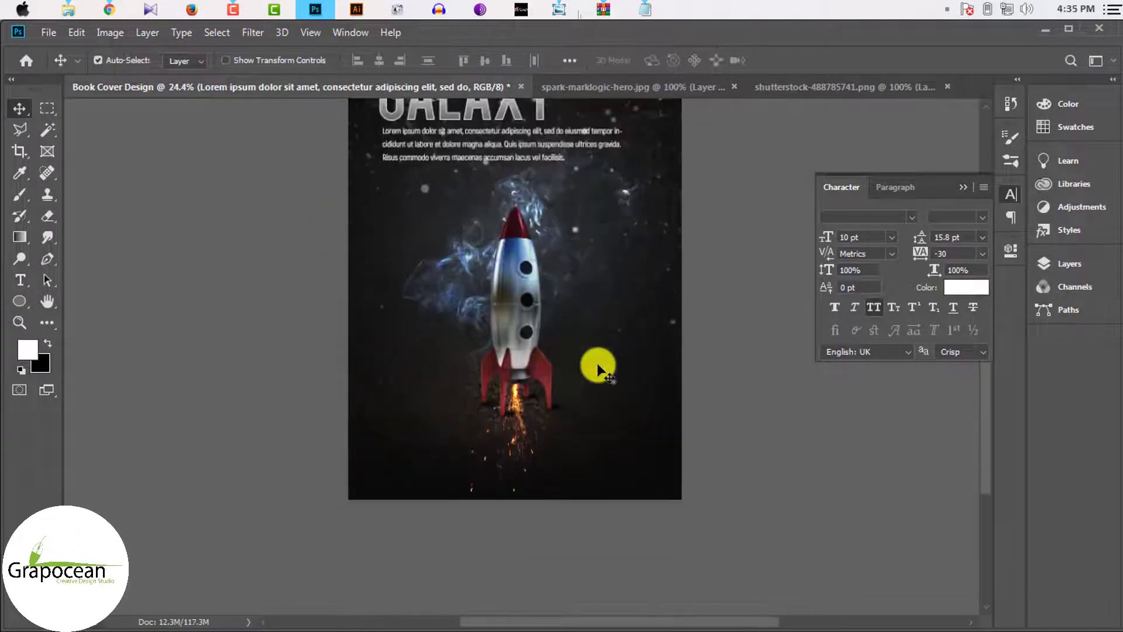
scroll(598, 367, "down", 1)
scroll(609, 386, "down", 1)
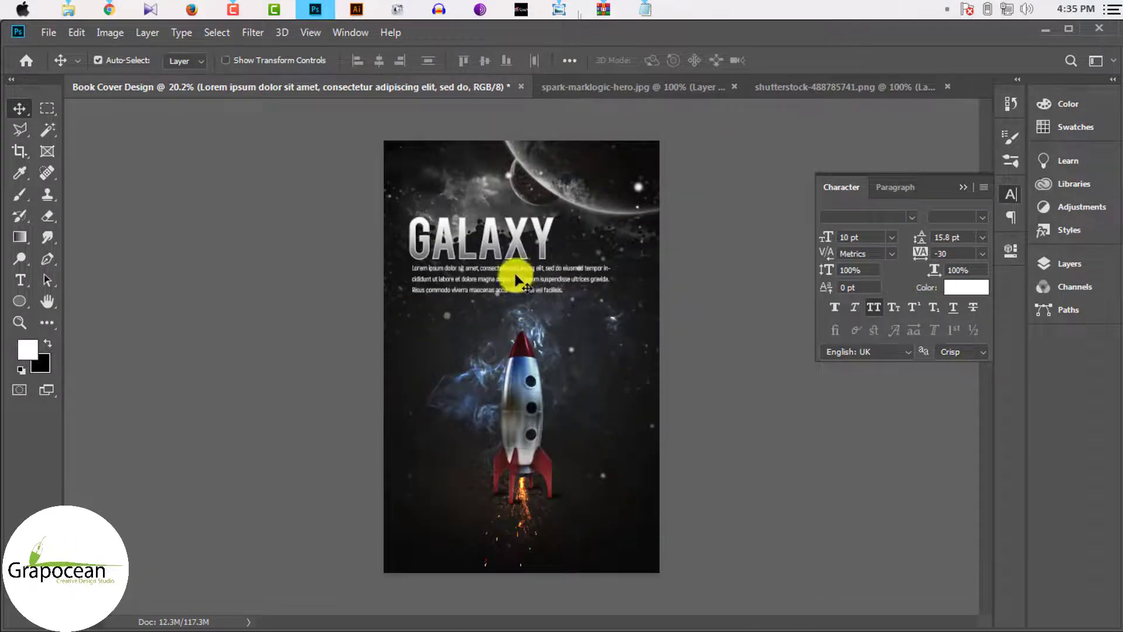
scroll(549, 368, "up", 1)
- Draw a light grey rounded rectangle below the paragraph at 13% opacity
right_click(19, 301)
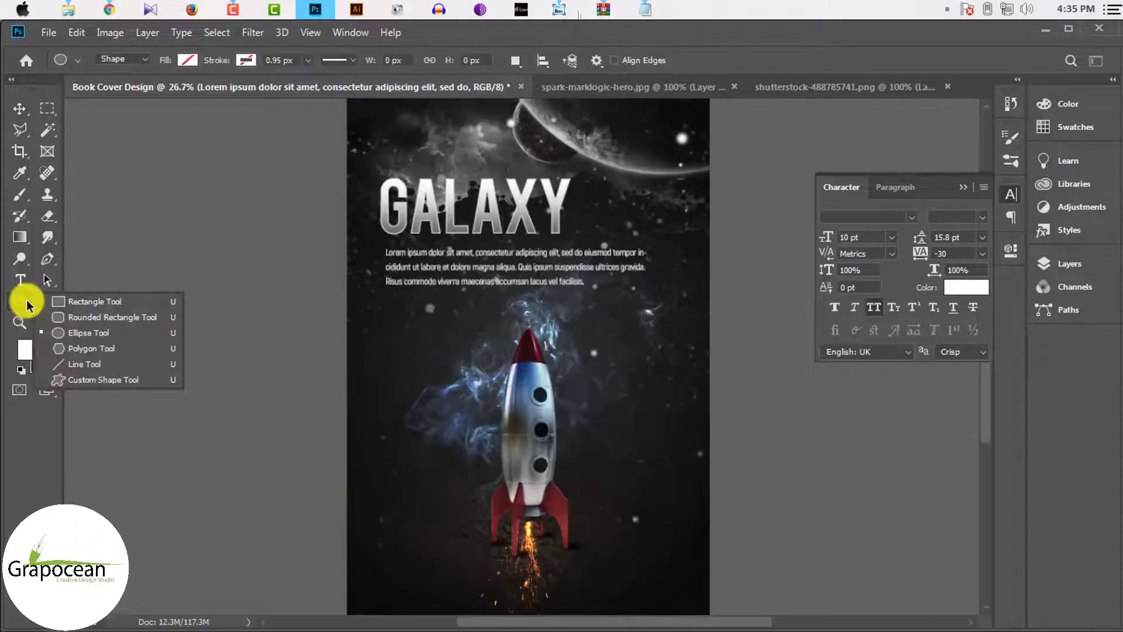
left_click(117, 316)
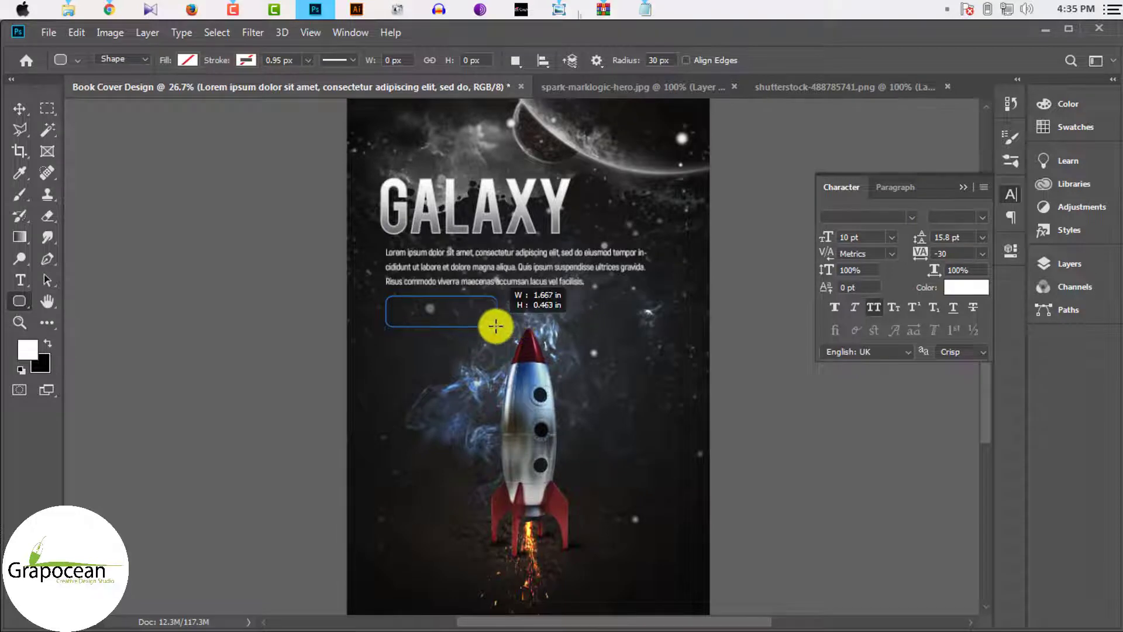
left_click_drag(496, 326, 502, 323)
left_click(779, 348)
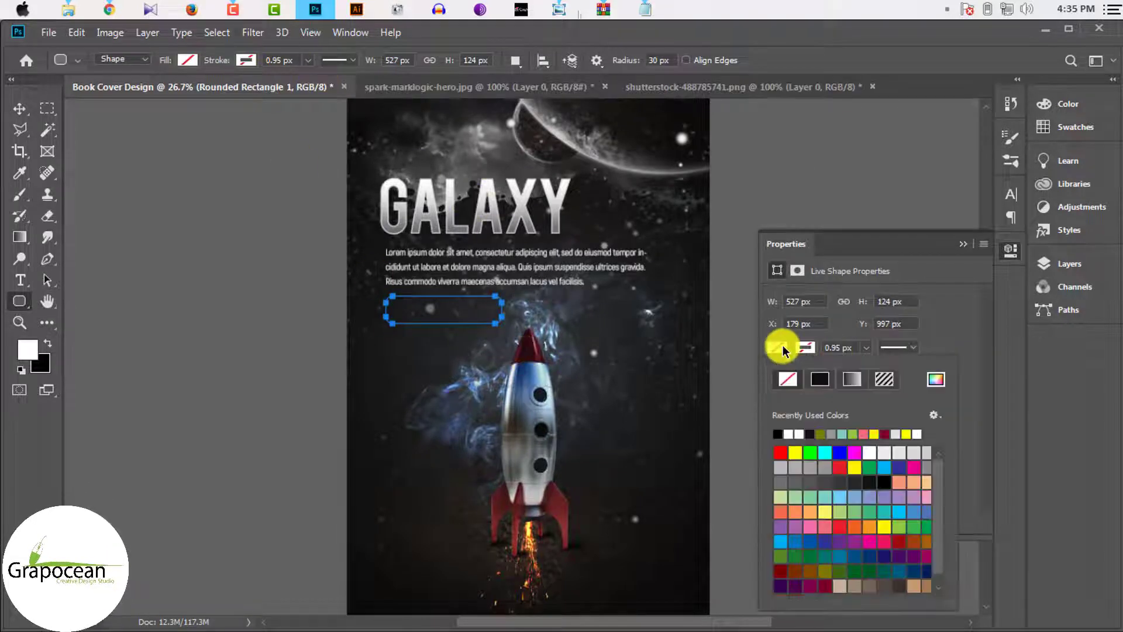
left_click(903, 452)
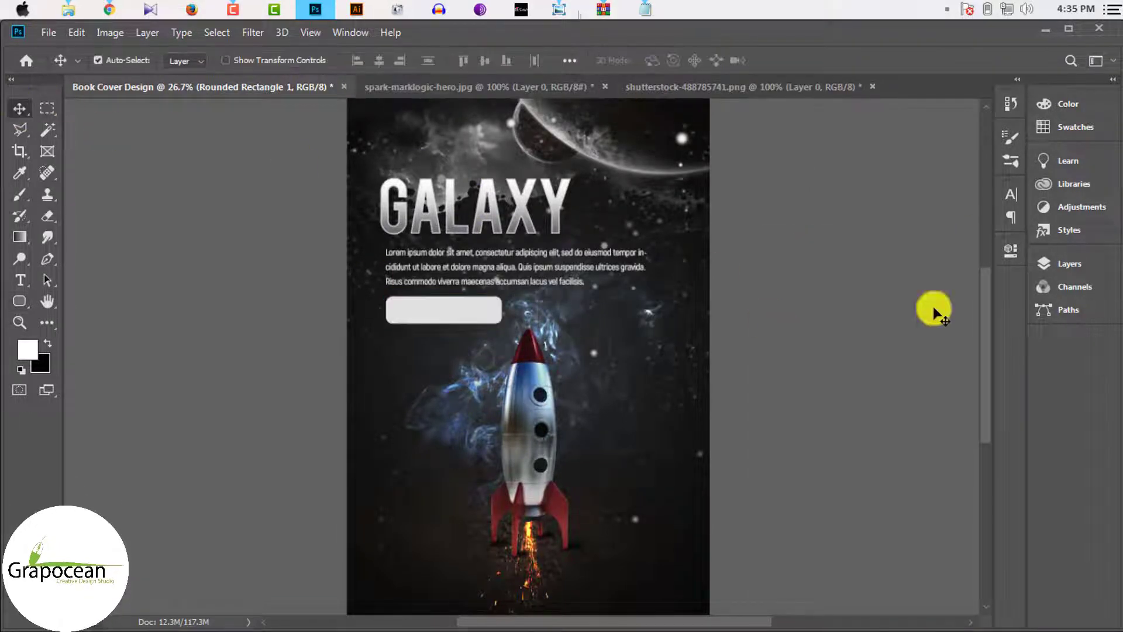
left_click(1052, 263)
left_click_drag(1016, 309, 949, 327)
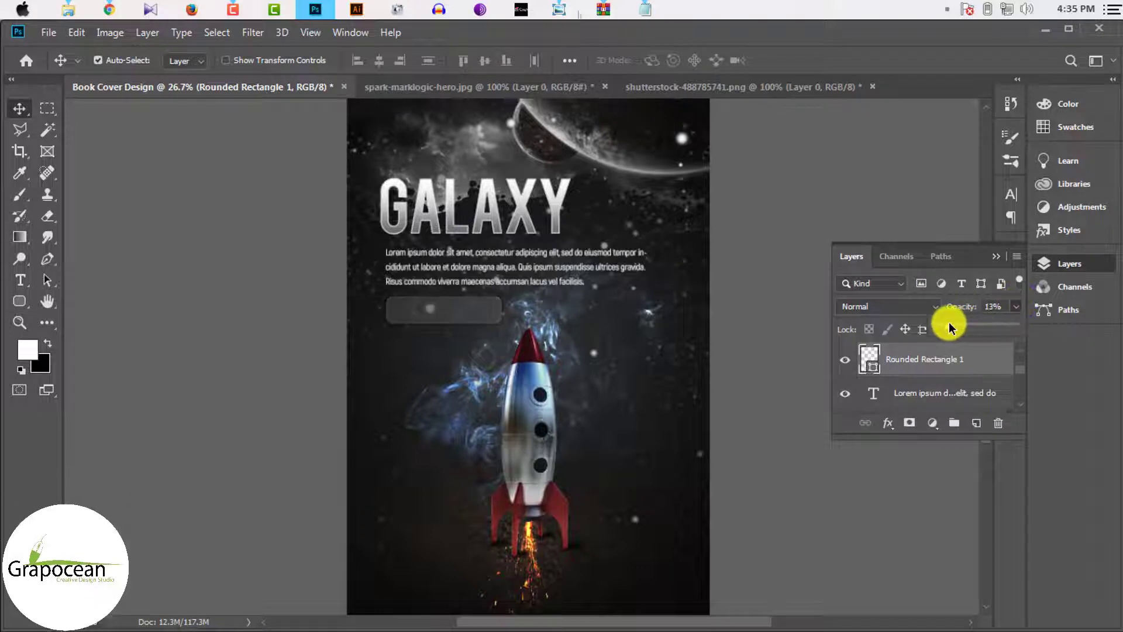
- Position and stretch the translucent band across the cover behind the paragraph text
key("ctrl+t")
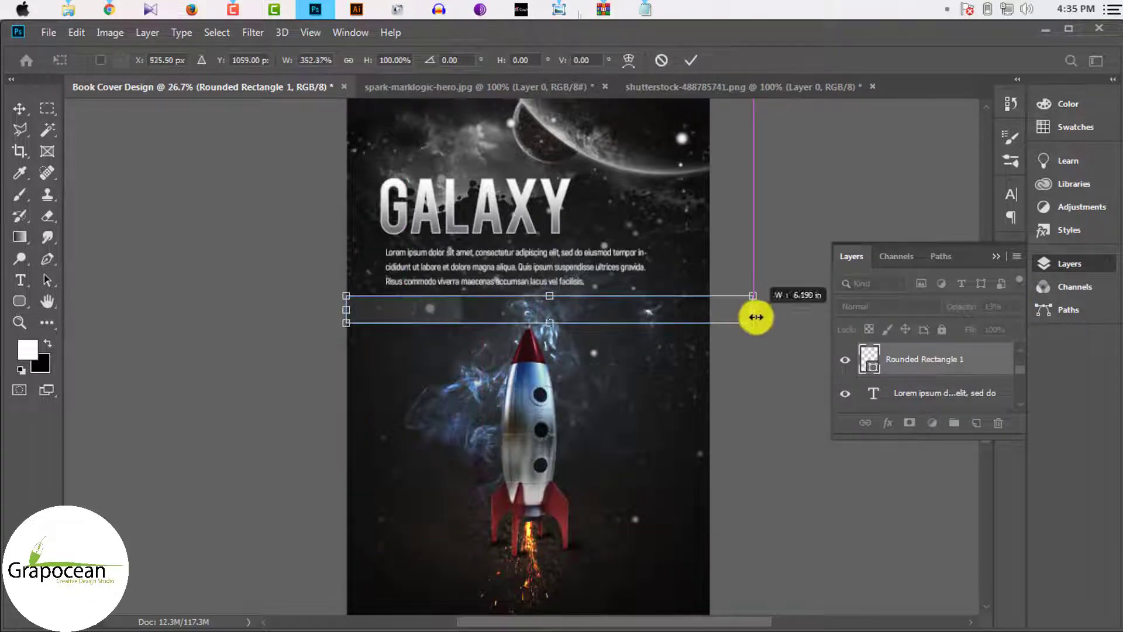
left_click(691, 61)
scroll(629, 334, "down", 1)
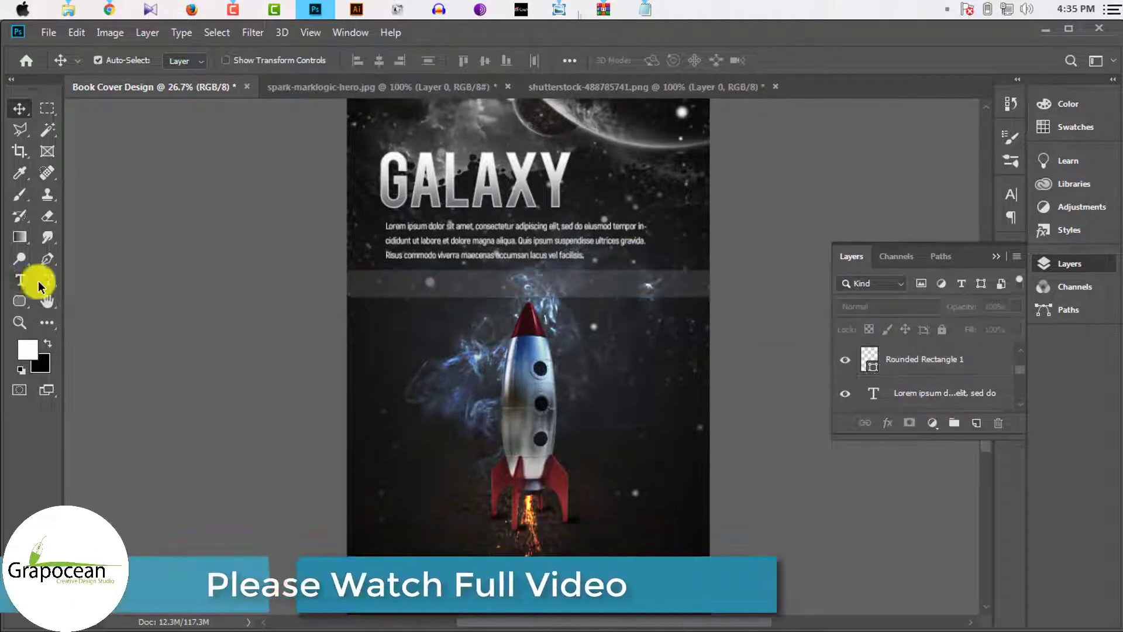
left_click(626, 277)
left_click(526, 271)
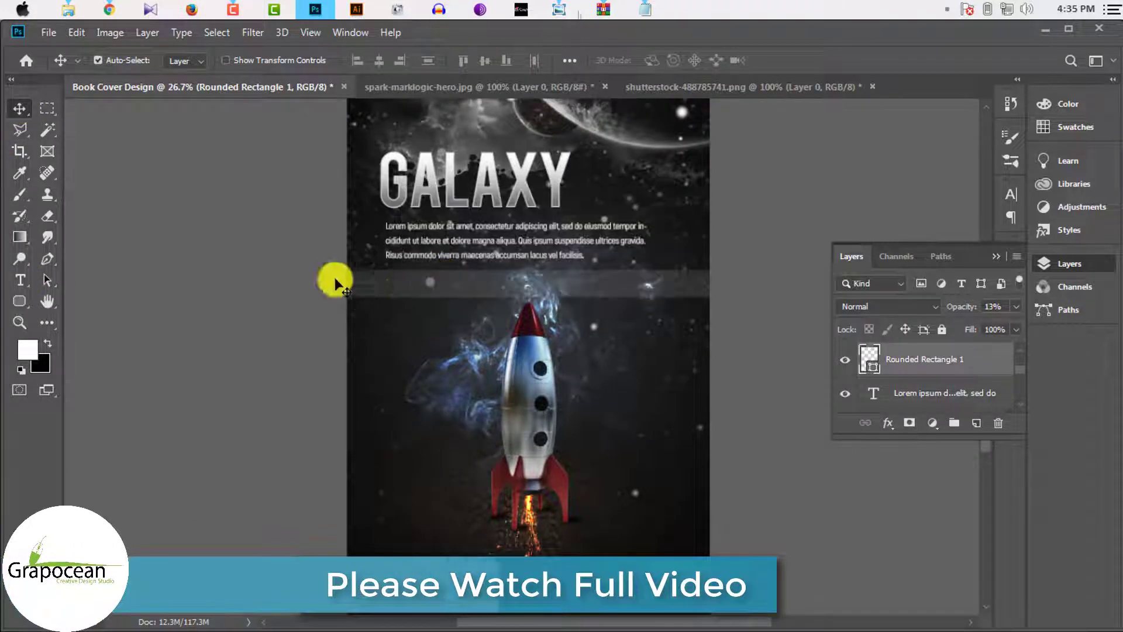
scroll(649, 339, "down", 1)
left_click_drag(631, 331, 614, 263)
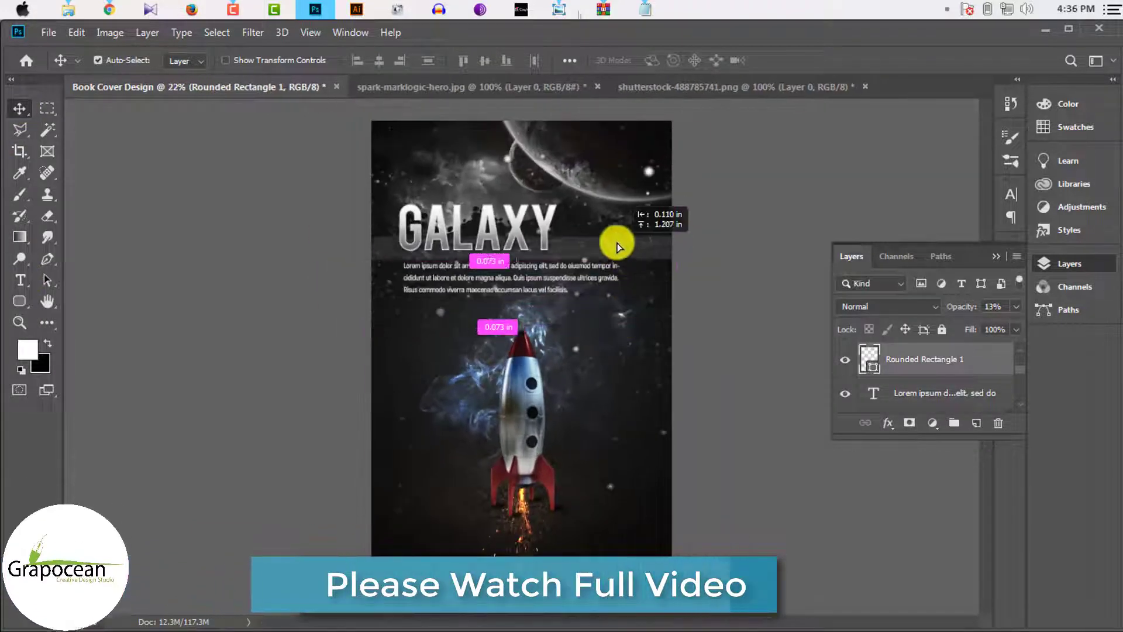
left_click(588, 277)
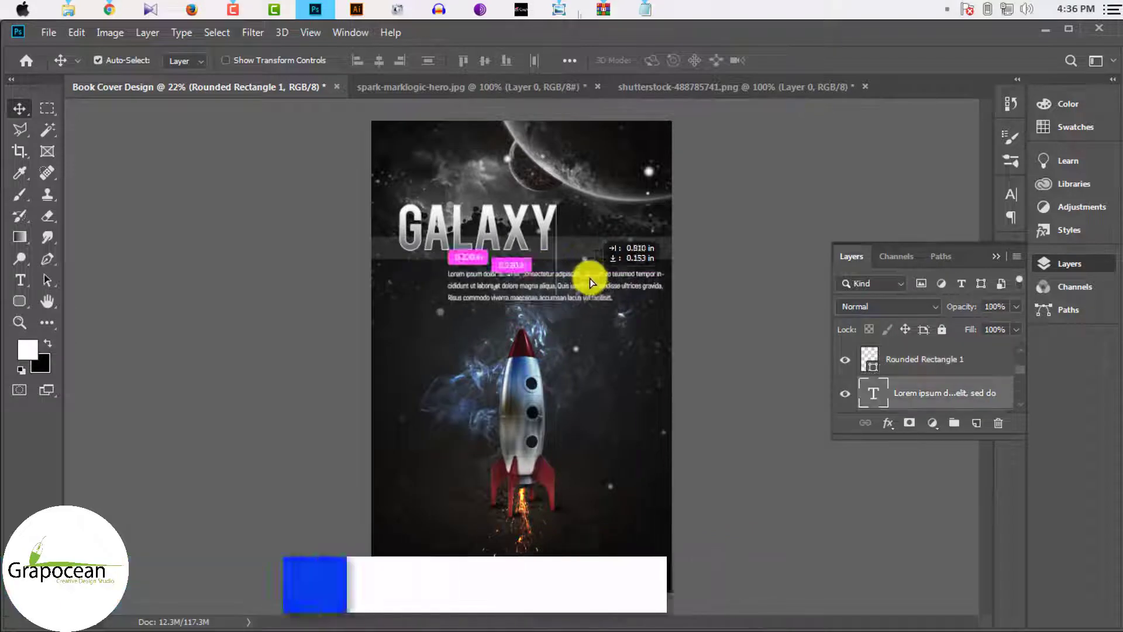
left_click_drag(613, 277, 611, 272)
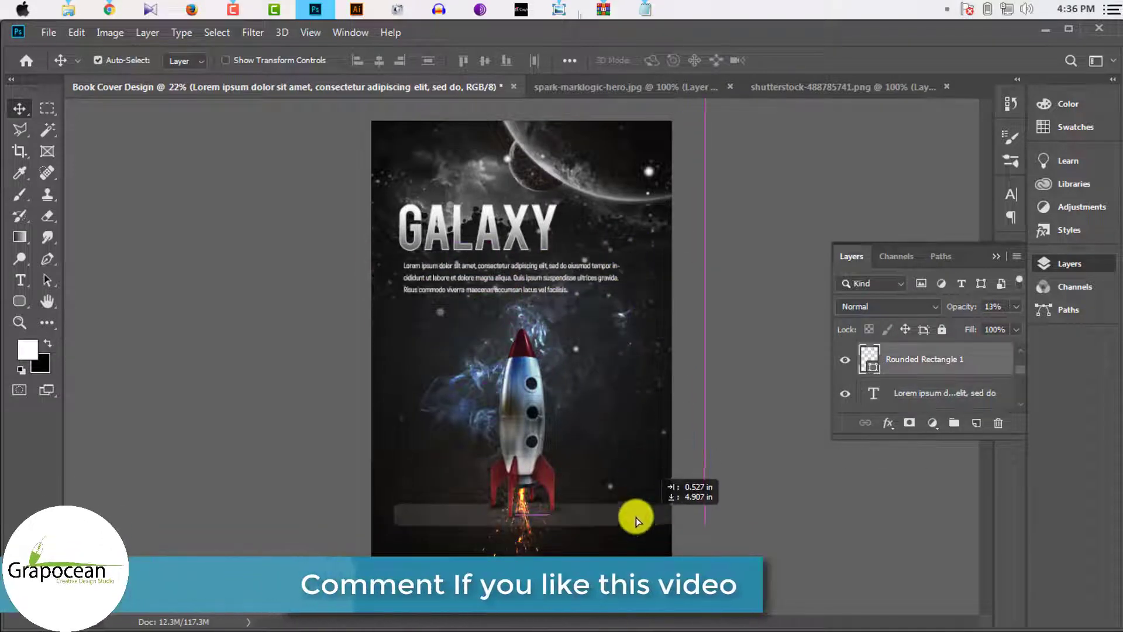
key("ctrl+t")
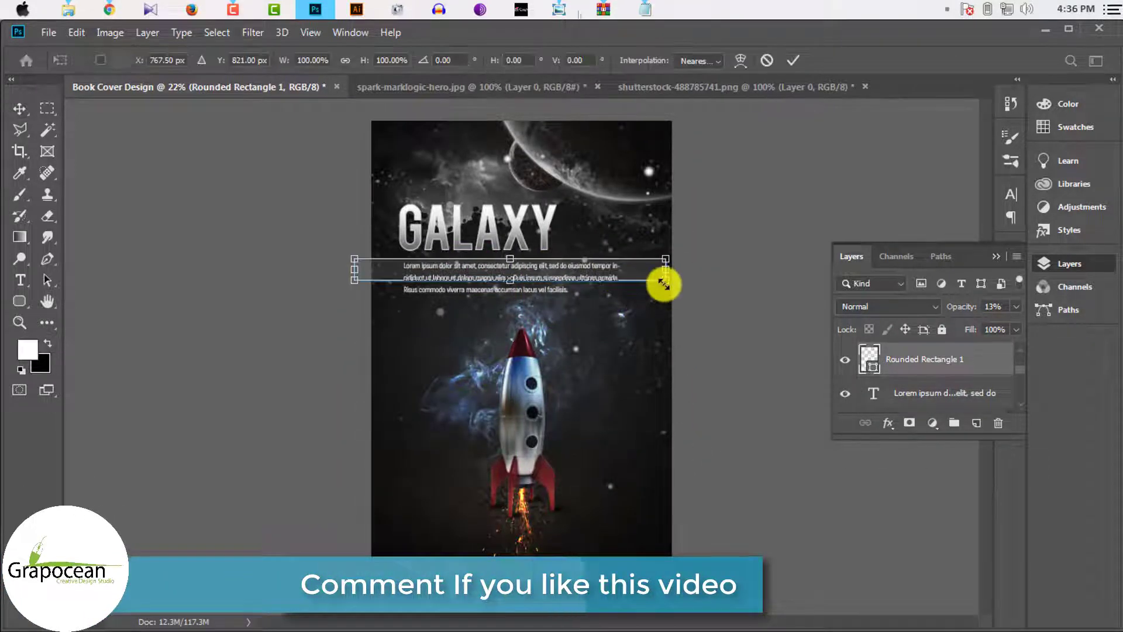
left_click_drag(664, 281, 711, 319)
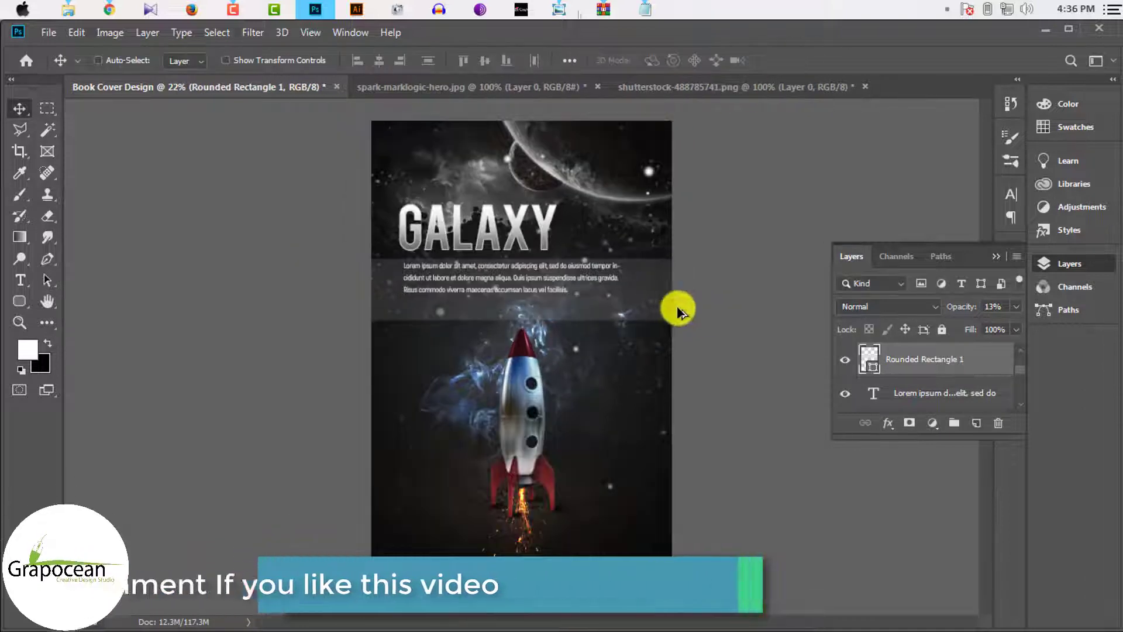
- Open the QR code image frame.png
left_click(48, 32)
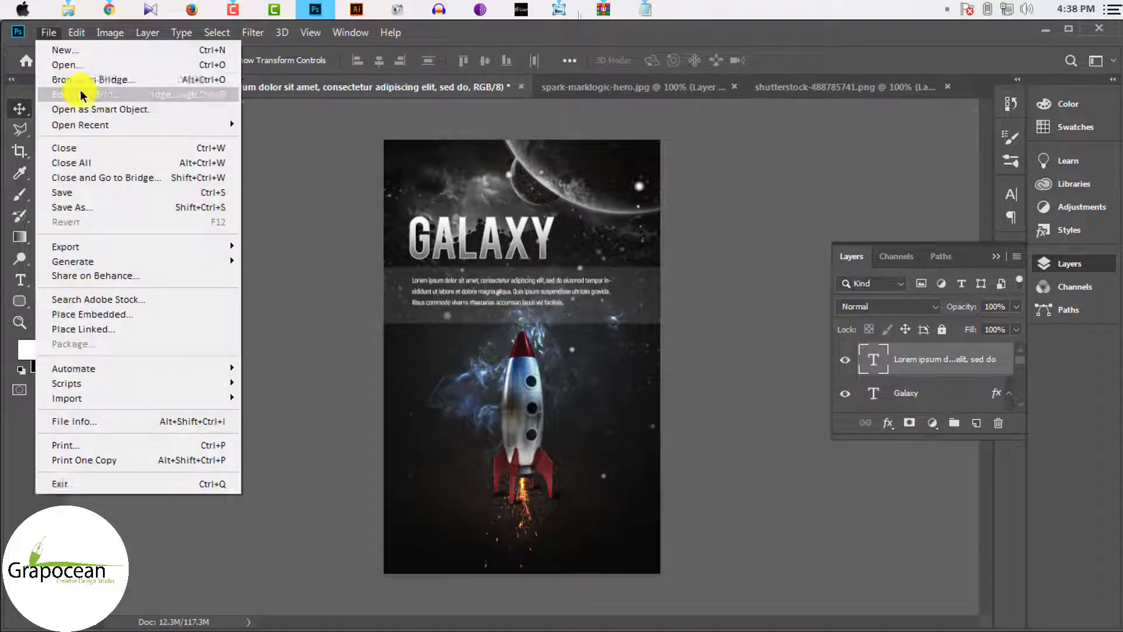
left_click(83, 67)
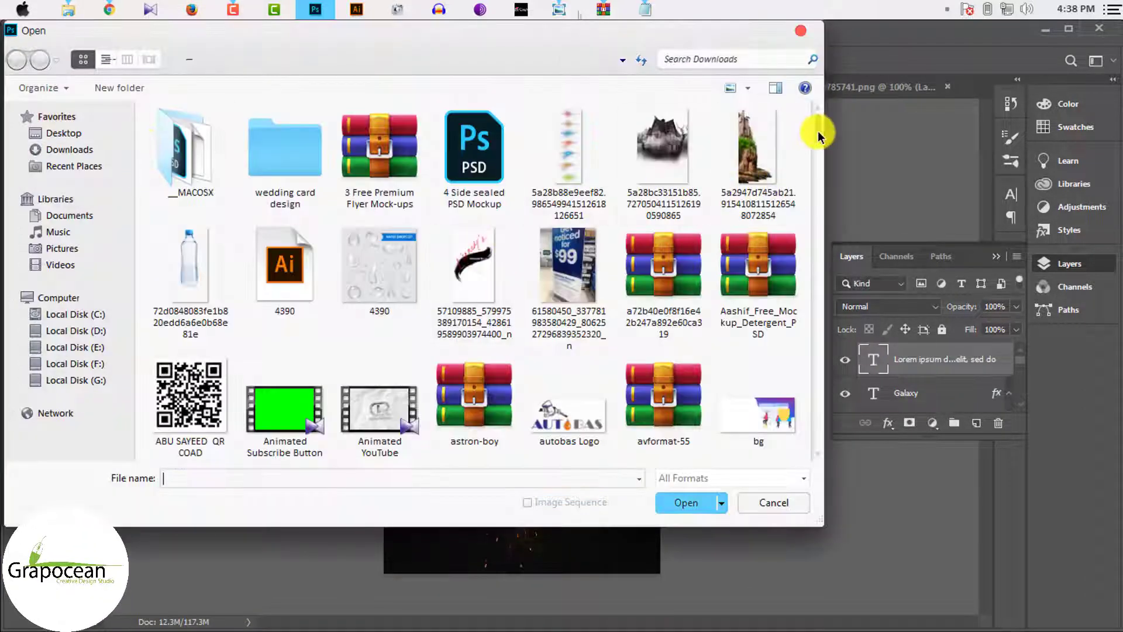
mouse_move(818, 135)
left_mouse_down()
mouse_move(828, 237)
mouse_move(826, 176)
left_mouse_up()
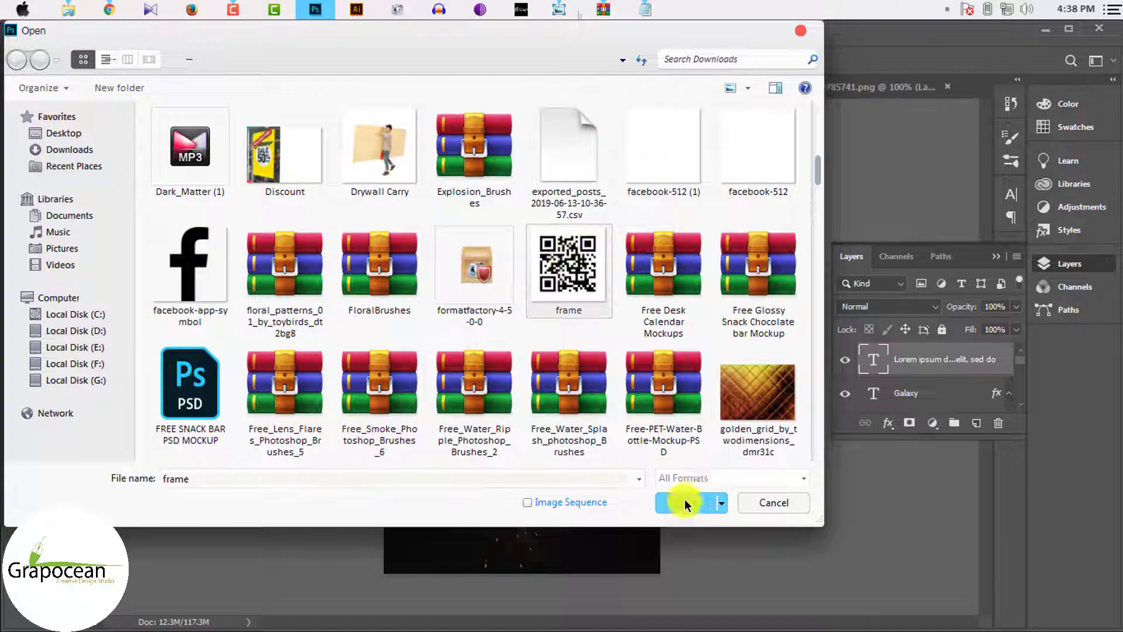
left_click(686, 503)
- Copy the QR code onto the cover beside the paragraph and scale it to about 52%
mouse_move(537, 303)
left_mouse_down()
mouse_move(620, 519)
mouse_move(601, 280)
mouse_move(623, 266)
left_mouse_up()
left_click_drag(641, 309, 642, 312)
key("ctrl+t")
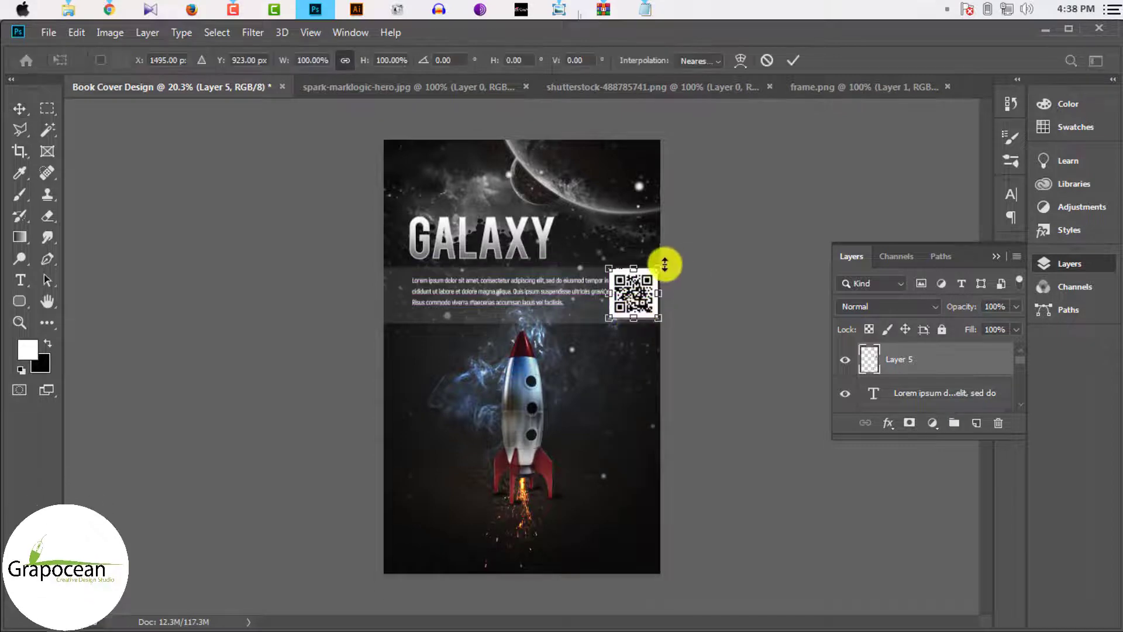
key("Return")
scroll(455, 283, "up", 2)
- Scale the exhaust sparks under the rocket down to about 53%
left_click(456, 281, "ctrl")
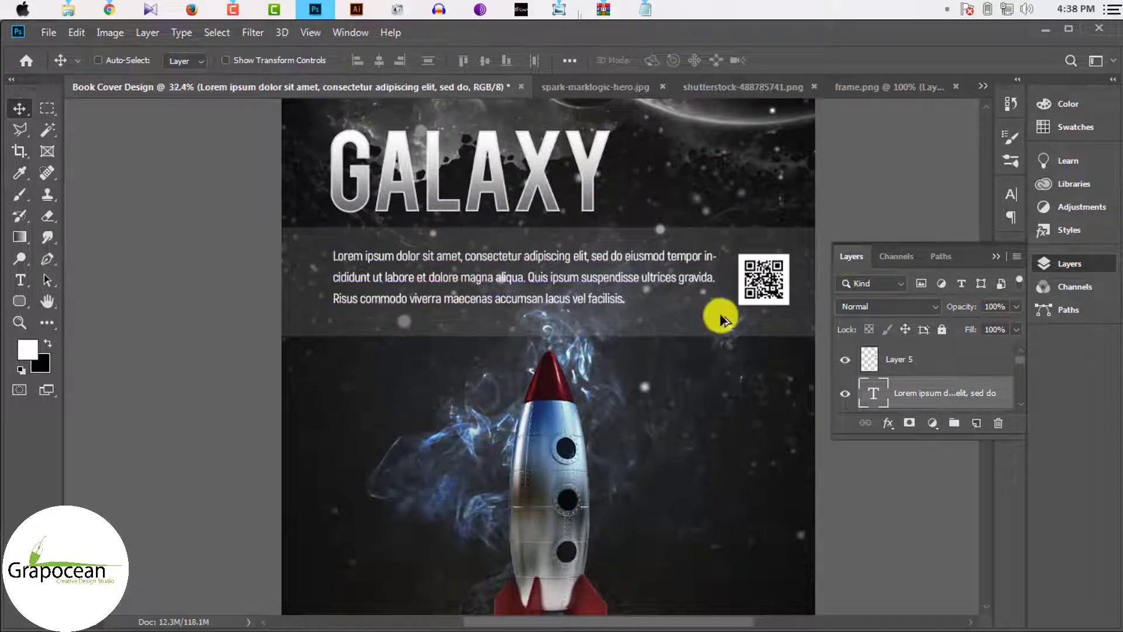
scroll(720, 316, "down", 2)
scroll(655, 386, "down", 3)
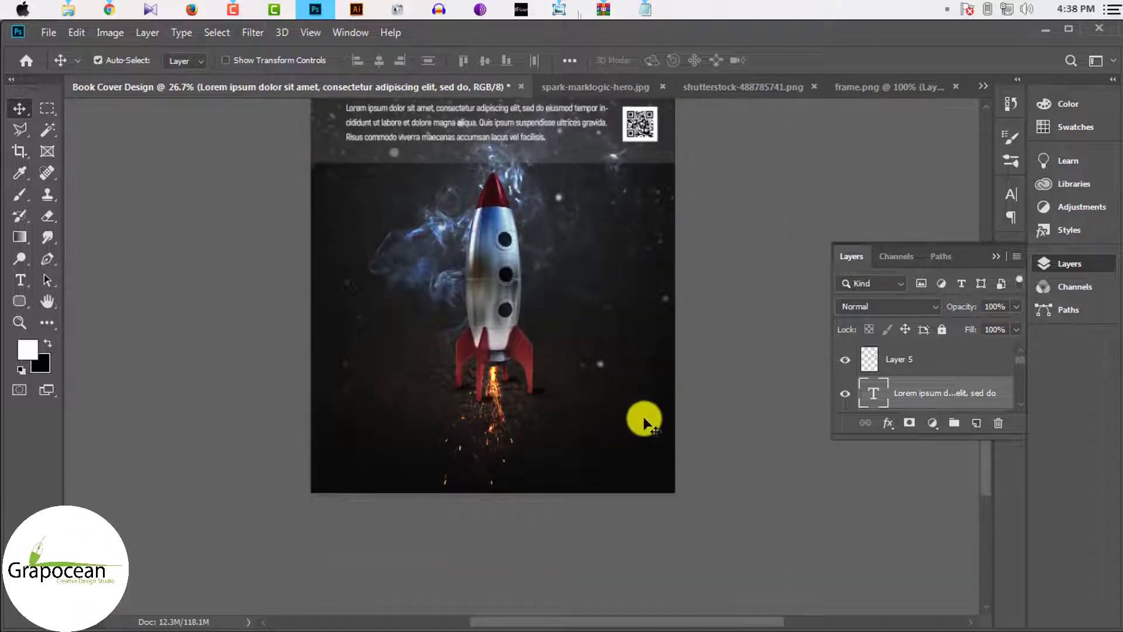
scroll(643, 421, "up", 5)
scroll(559, 476, "up", 1)
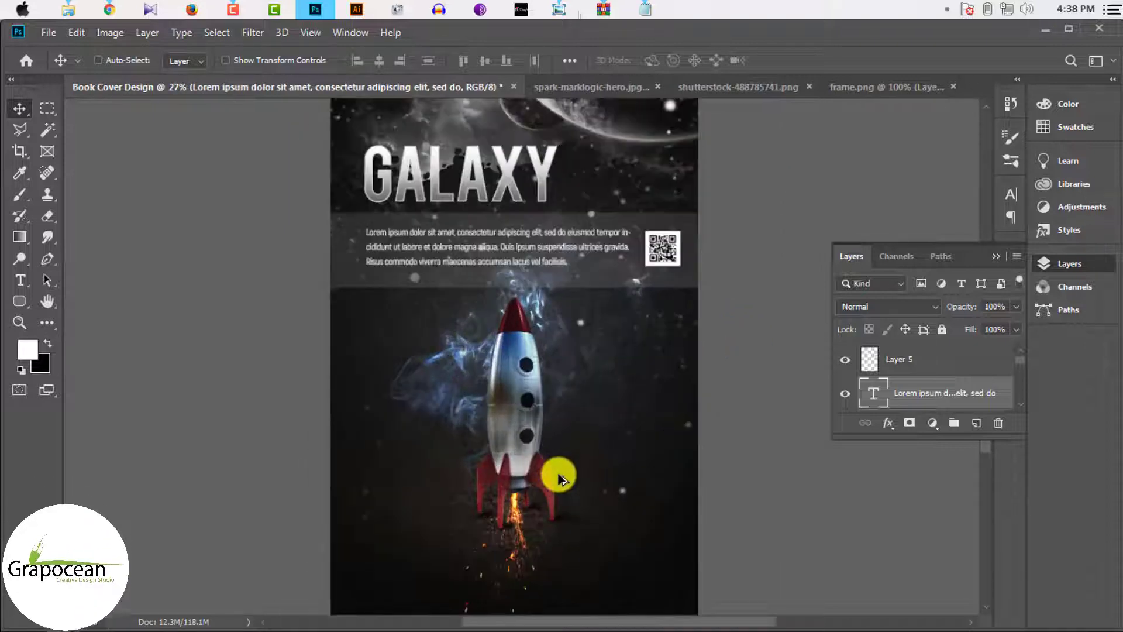
scroll(559, 477, "up", 2)
left_click(514, 514, "ctrl")
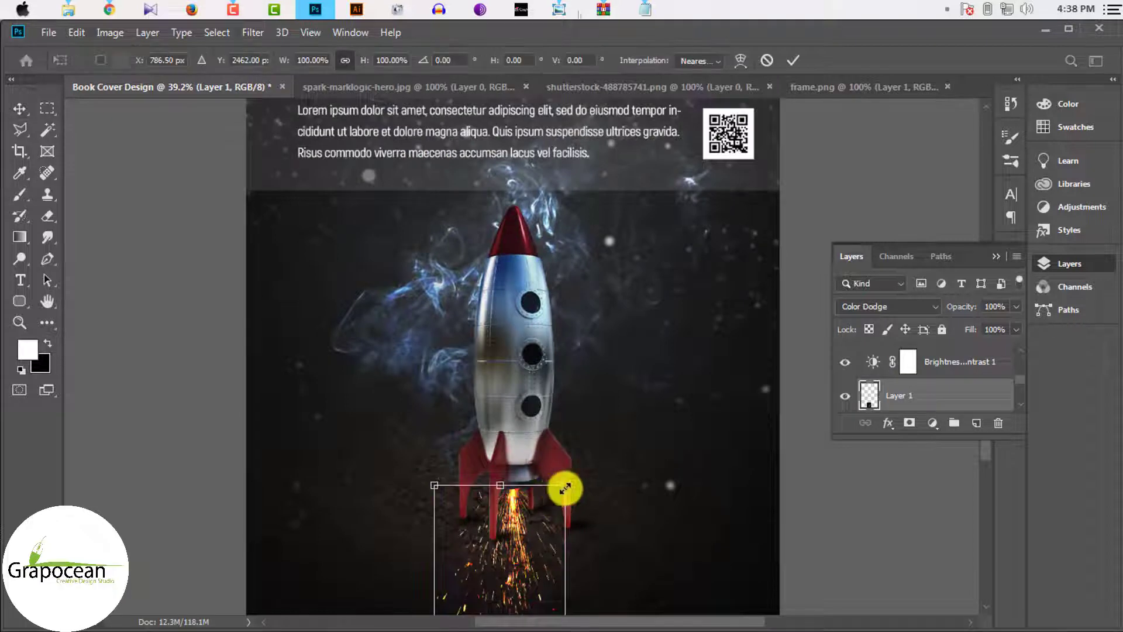
mouse_move(564, 487)
left_mouse_down()
mouse_move(532, 517)
mouse_move(533, 553)
left_mouse_up()
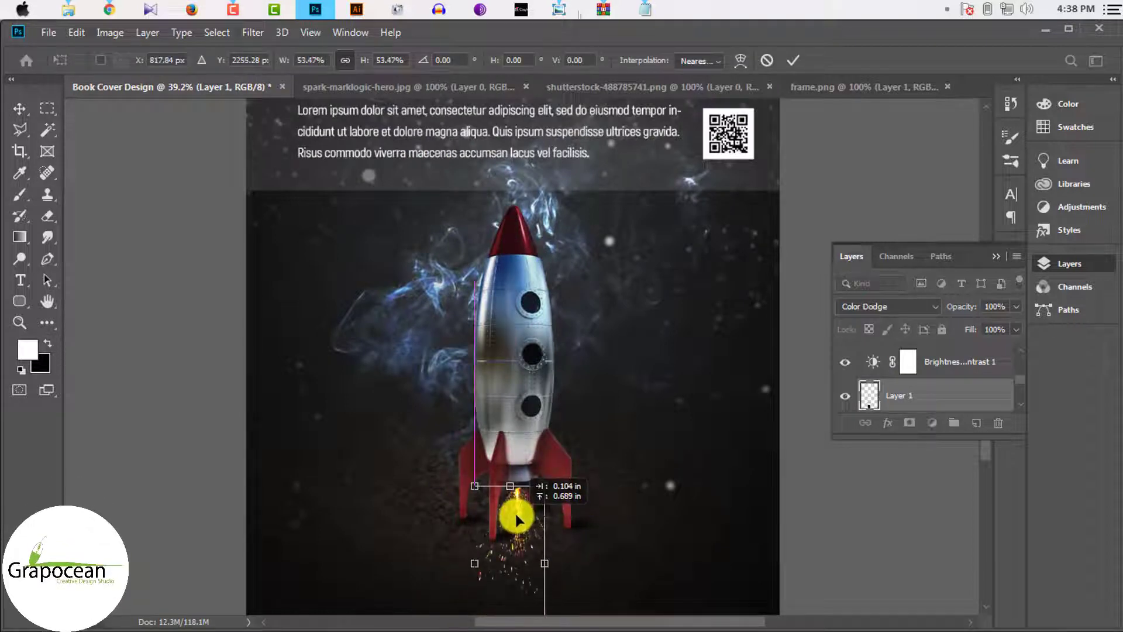
left_click(791, 61)
scroll(624, 454, "down", 4)
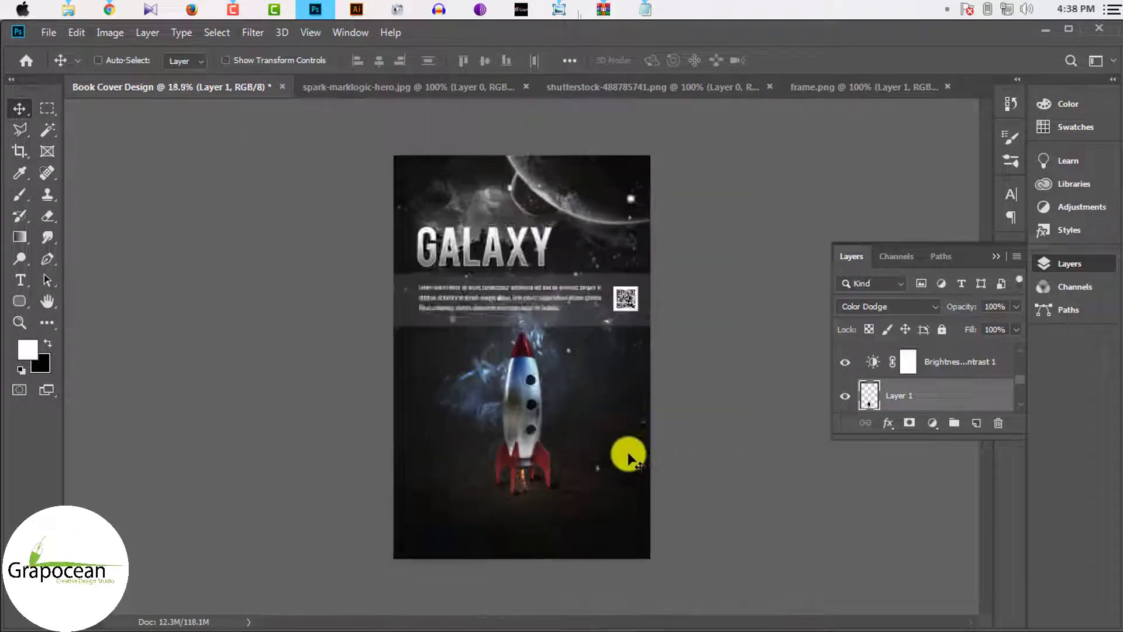
scroll(504, 511, "down", 1)
scroll(501, 515, "up", 5)
scroll(501, 514, "up", 1)
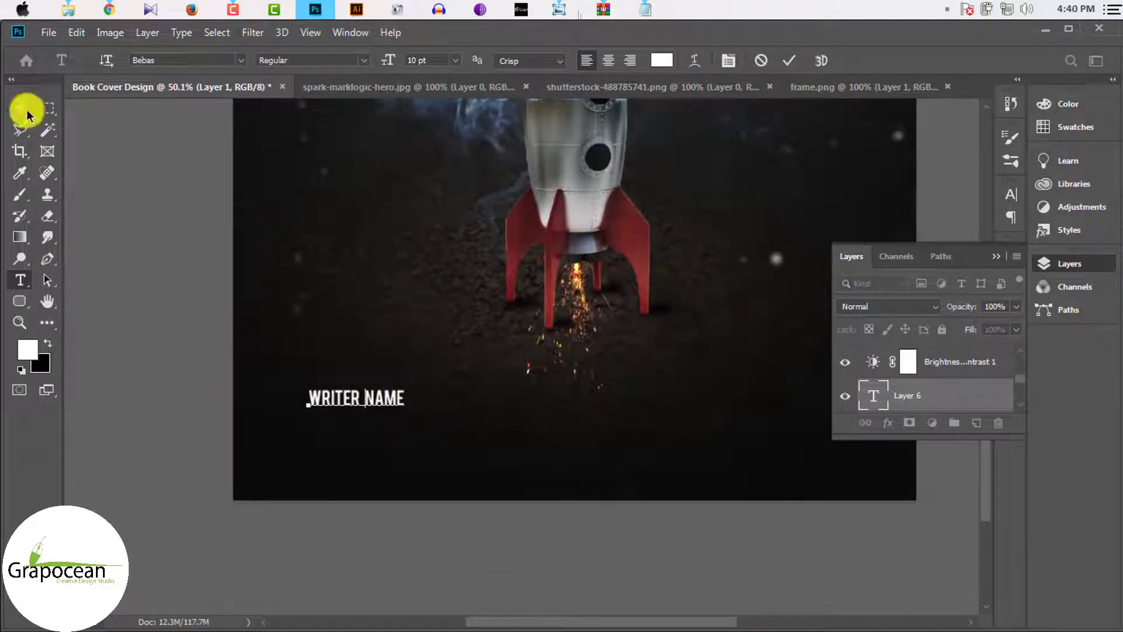
- Enlarge the WRITER NAME text to about 2.5 times its size
left_click(27, 114)
scroll(386, 419, "up", 2)
scroll(409, 408, "down", 4)
scroll(464, 532, "up", 2)
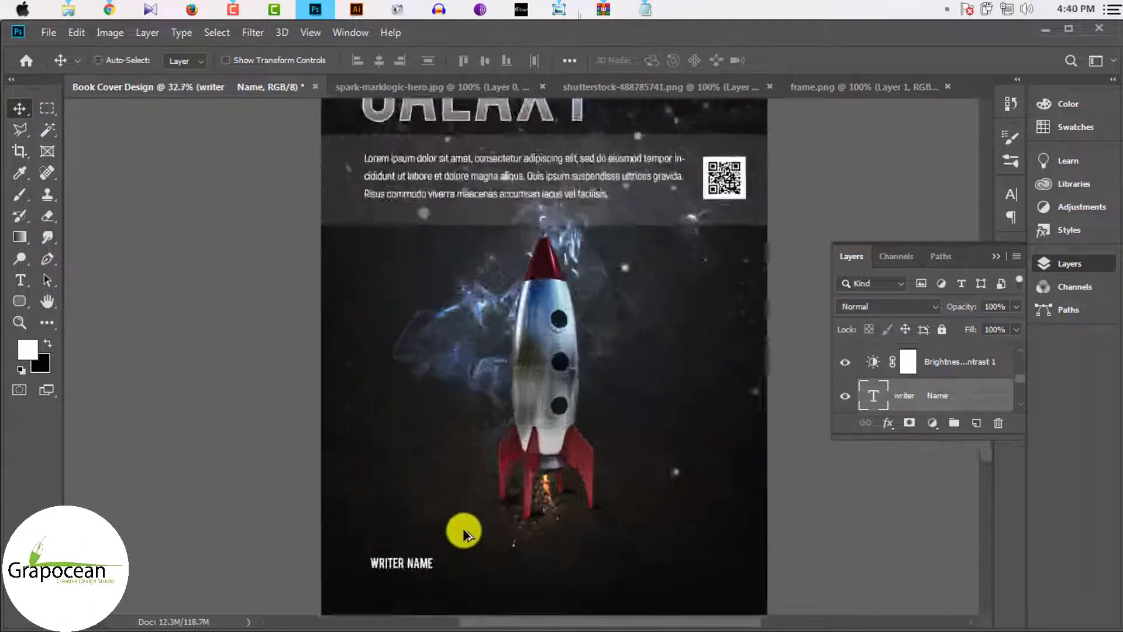
scroll(464, 532, "up", 3)
scroll(404, 572, "up", 1)
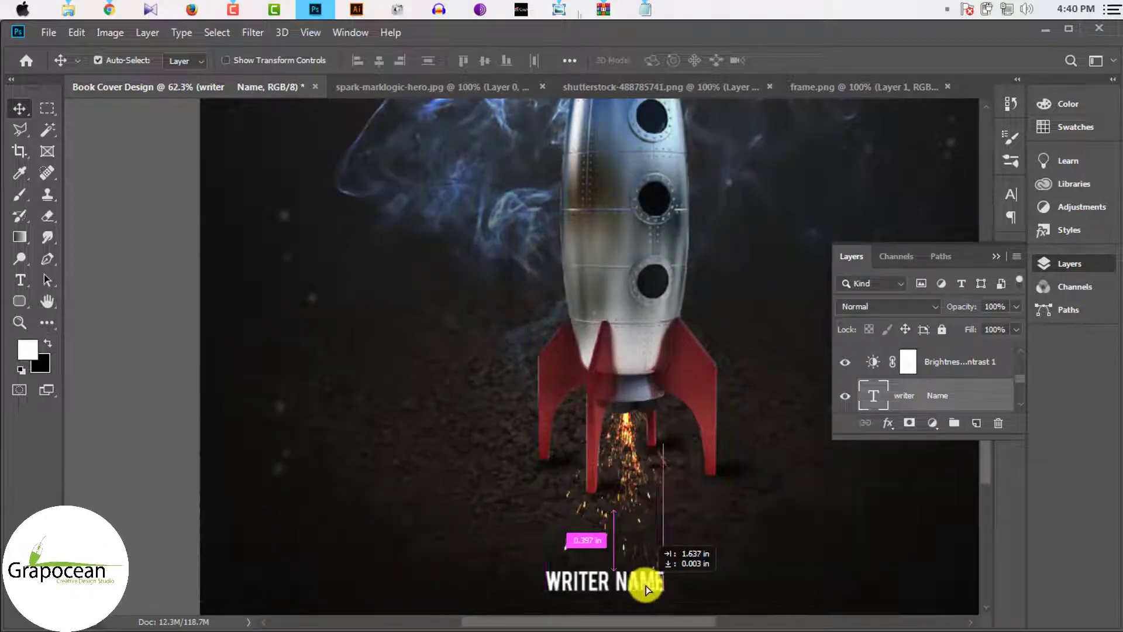
key("ctrl+t")
scroll(669, 529, "down", 3)
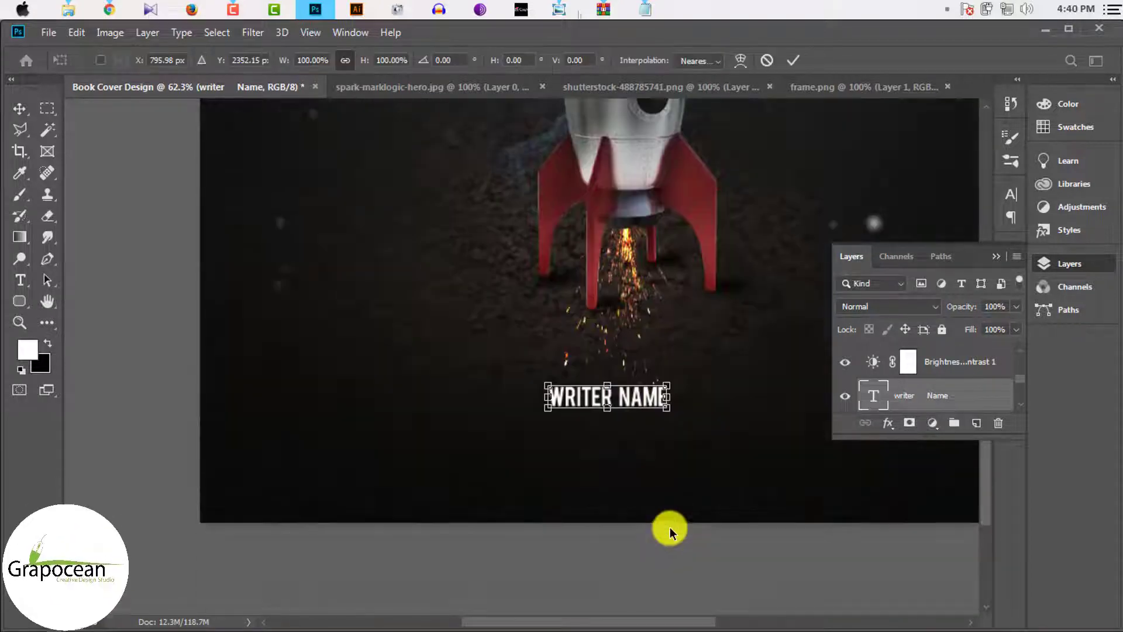
mouse_move(668, 414)
left_mouse_down()
mouse_move(759, 416)
mouse_move(747, 424)
left_mouse_up()
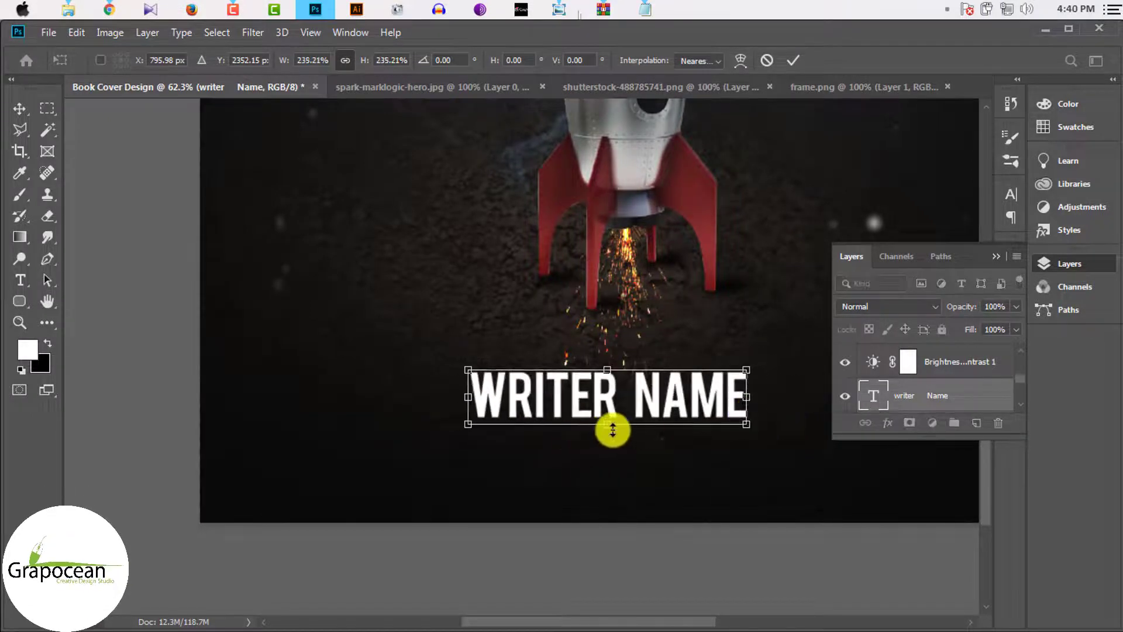
left_click_drag(609, 413, 609, 410)
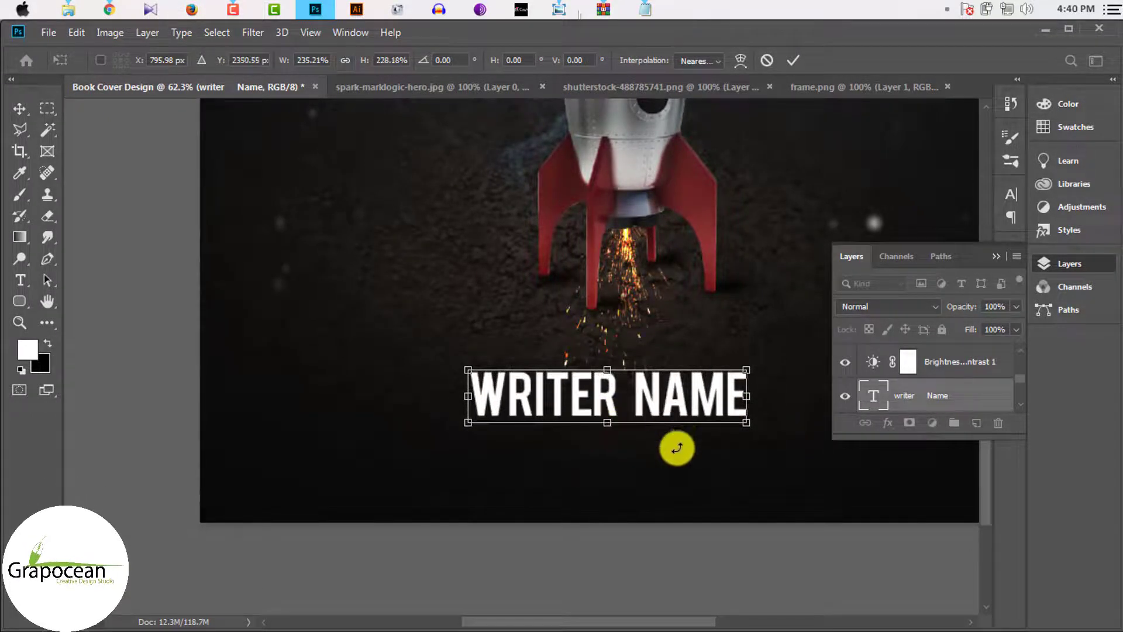
left_click(800, 61)
scroll(689, 426, "down", 3)
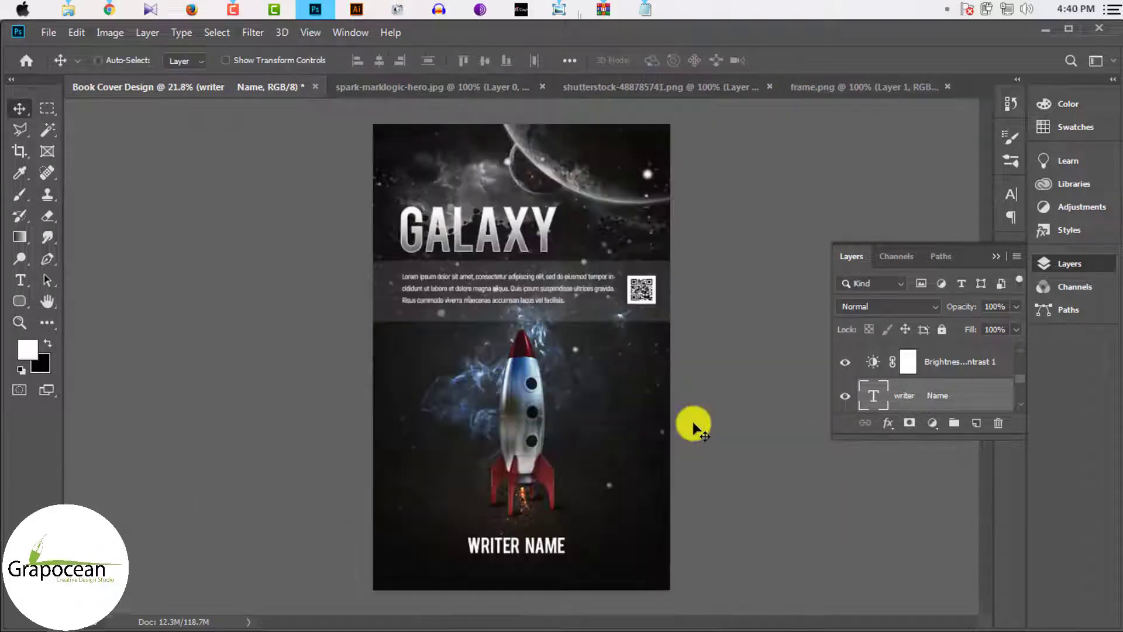
scroll(527, 564, "up", 2)
scroll(525, 544, "down", 1)
scroll(525, 547, "down", 4)
scroll(531, 441, "up", 2)
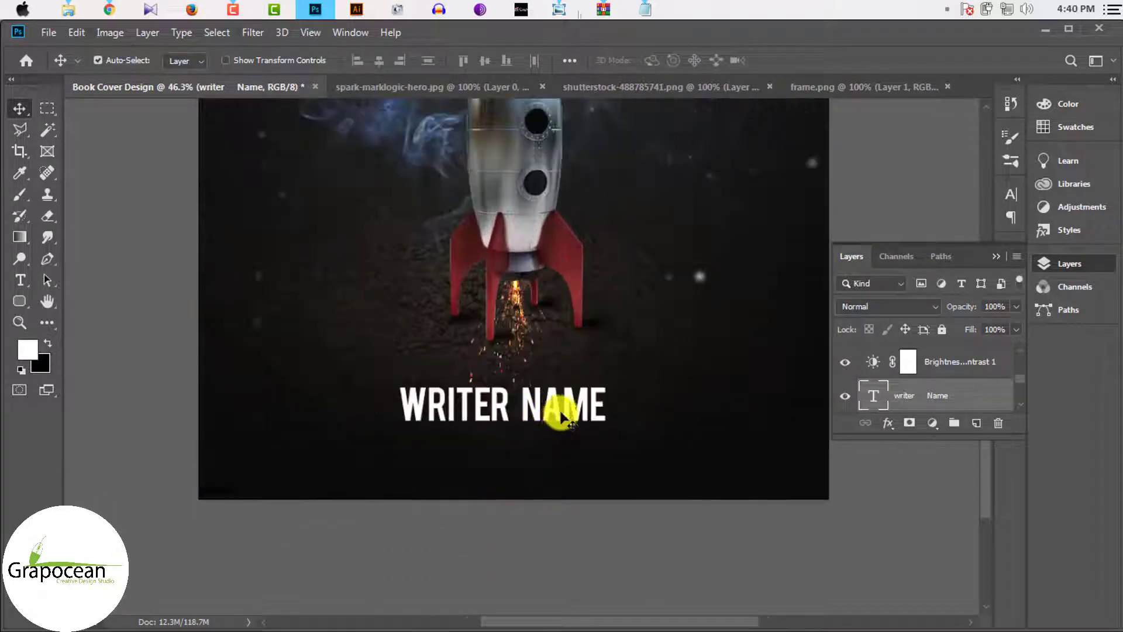
- Add a smaller credit line with the author's name, centred under WRITER NAME
left_click_drag(557, 413, 560, 418)
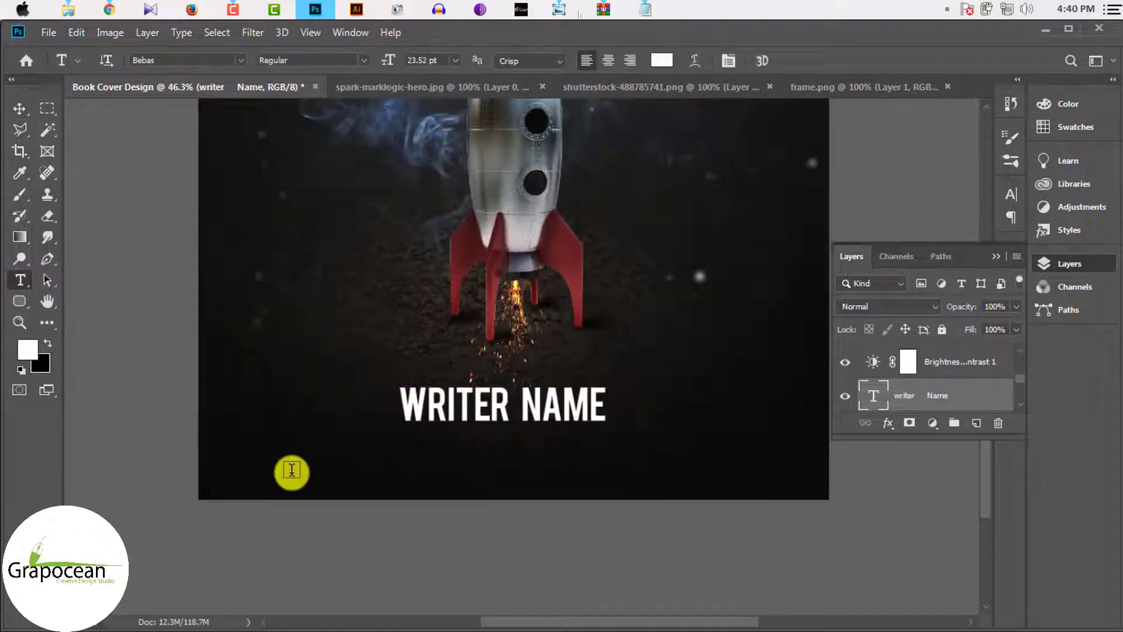
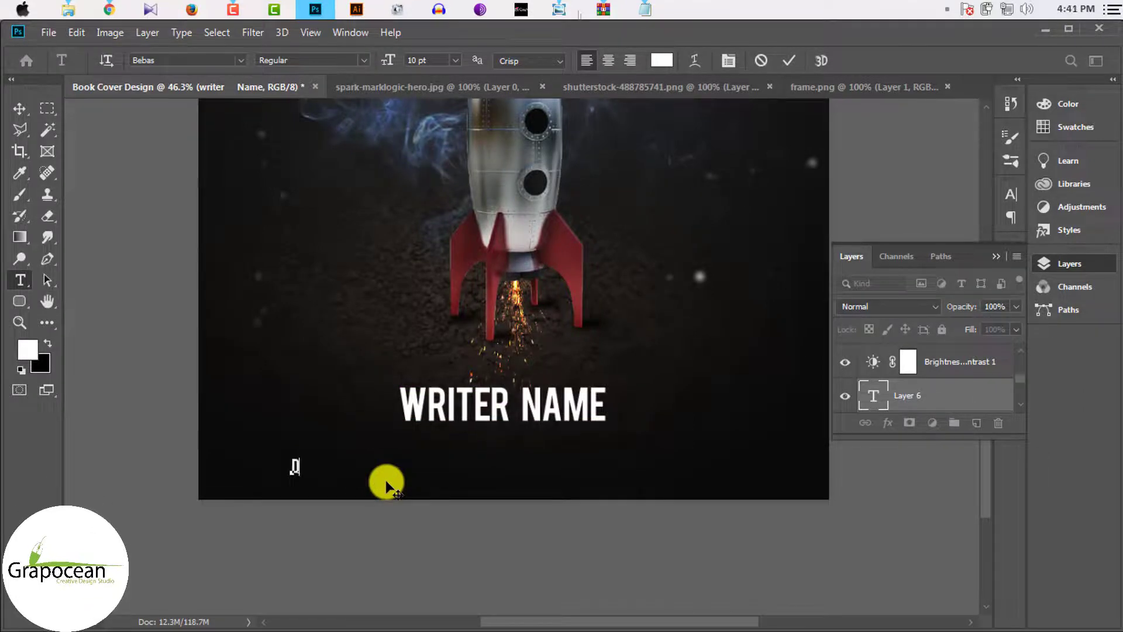
scroll(413, 490, "up", 1)
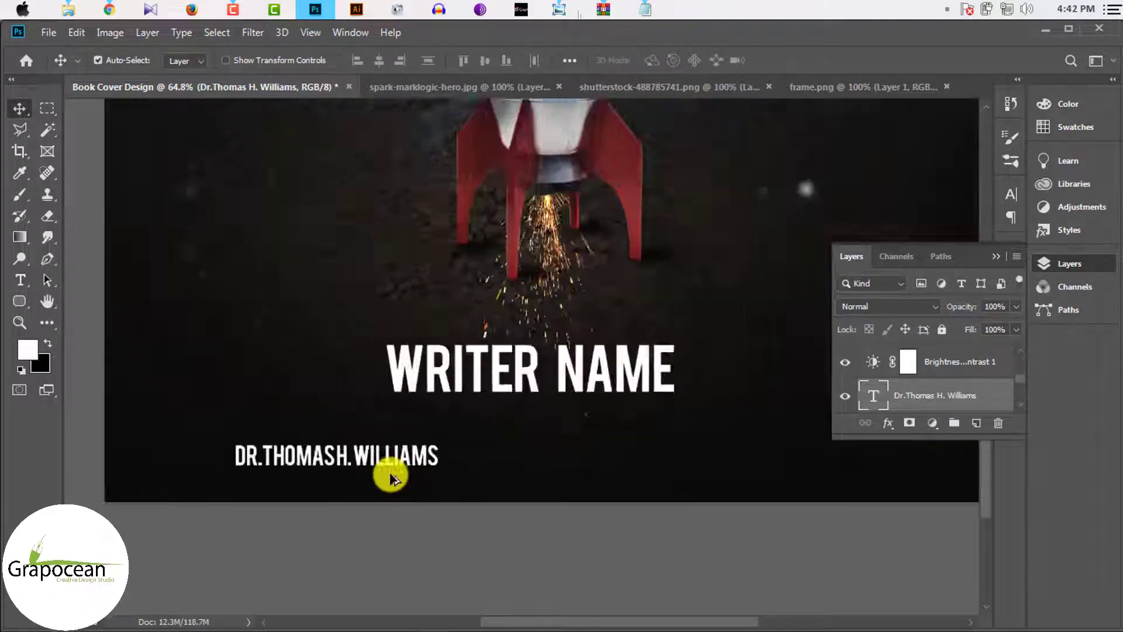
scroll(388, 471, "up", 1)
mouse_move(414, 458)
left_mouse_down()
mouse_move(651, 405)
mouse_move(642, 401)
left_mouse_up()
scroll(663, 415, "down", 5)
scroll(652, 406, "down", 2)
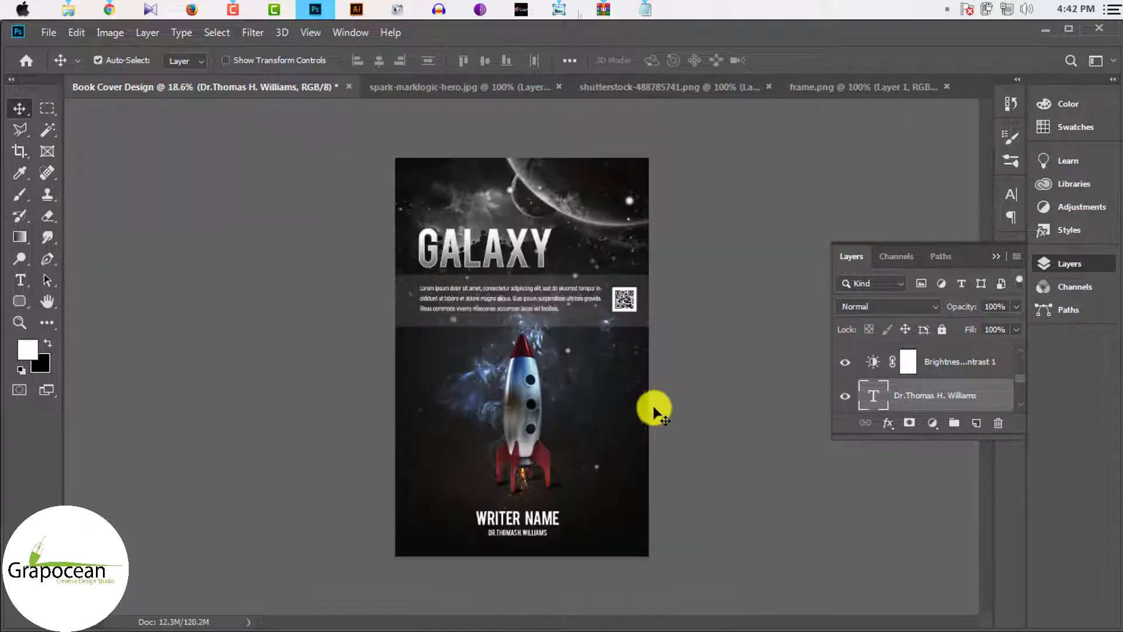
scroll(594, 501, "up", 2)
scroll(552, 443, "up", 1)
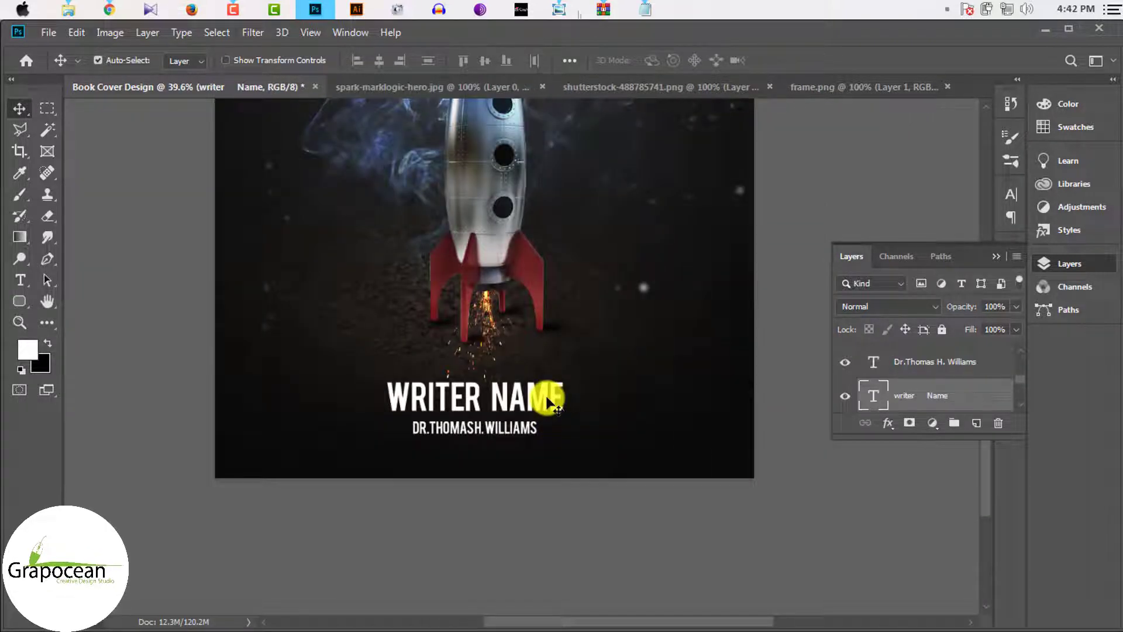
- Widen WRITER NAME and align it with the credit line near the cover's bottom
key("ctrl+t")
left_click_drag(570, 397, 638, 391)
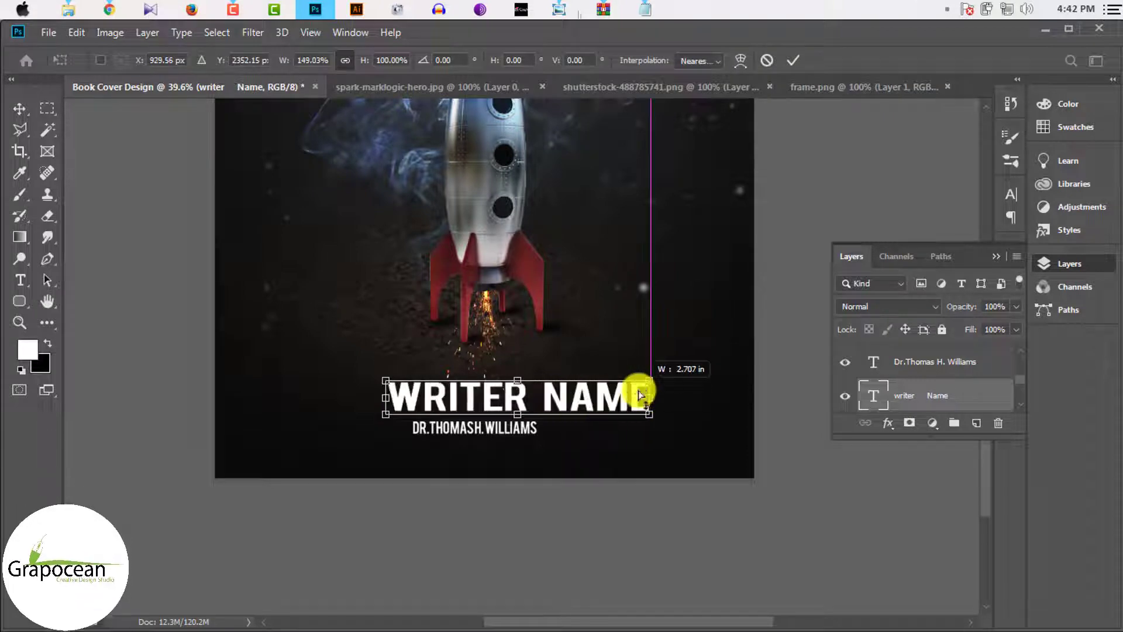
left_click(793, 61)
scroll(542, 429, "up", 1)
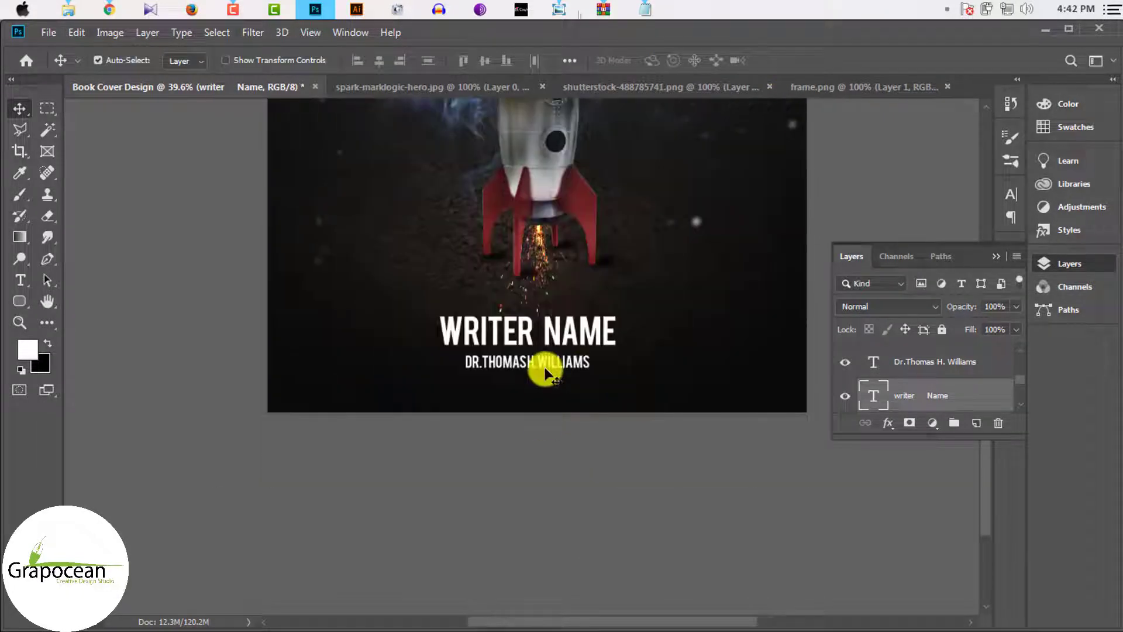
scroll(538, 376, "up", 1)
left_click_drag(539, 351, 563, 369)
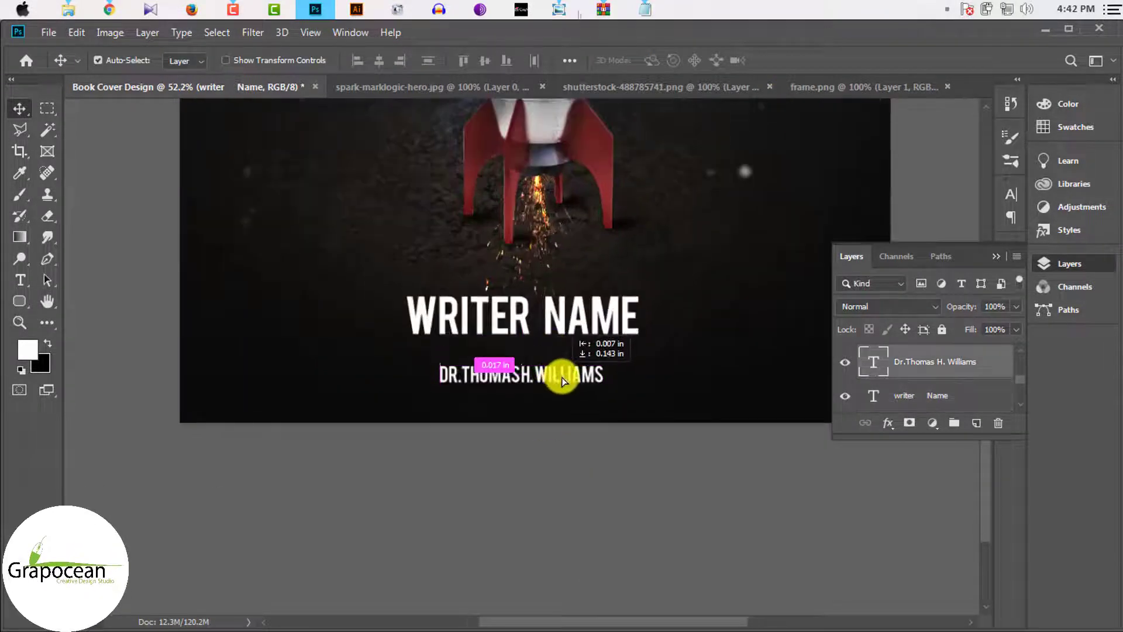
left_click_drag(588, 314, 586, 331)
scroll(609, 376, "down", 2)
scroll(627, 467, "down", 1)
scroll(554, 509, "down", 1)
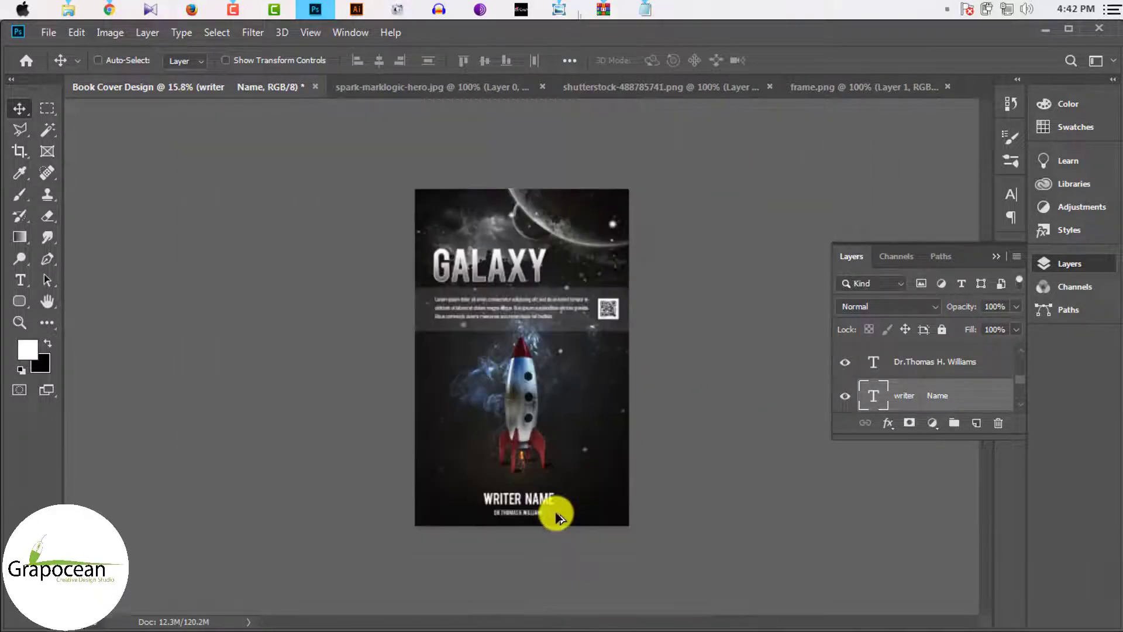
scroll(534, 502, "up", 3)
- Draw a plain rectangle band across the bottom name area with a dark maroon fill
scroll(534, 502, "down", 3)
left_click(19, 301)
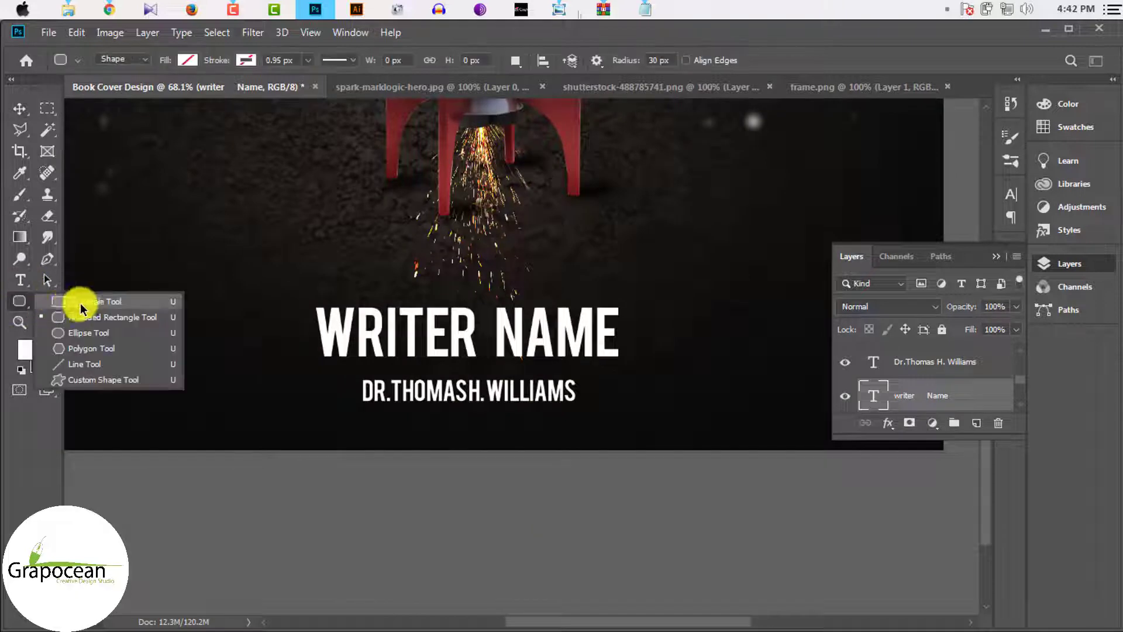
left_click(82, 301)
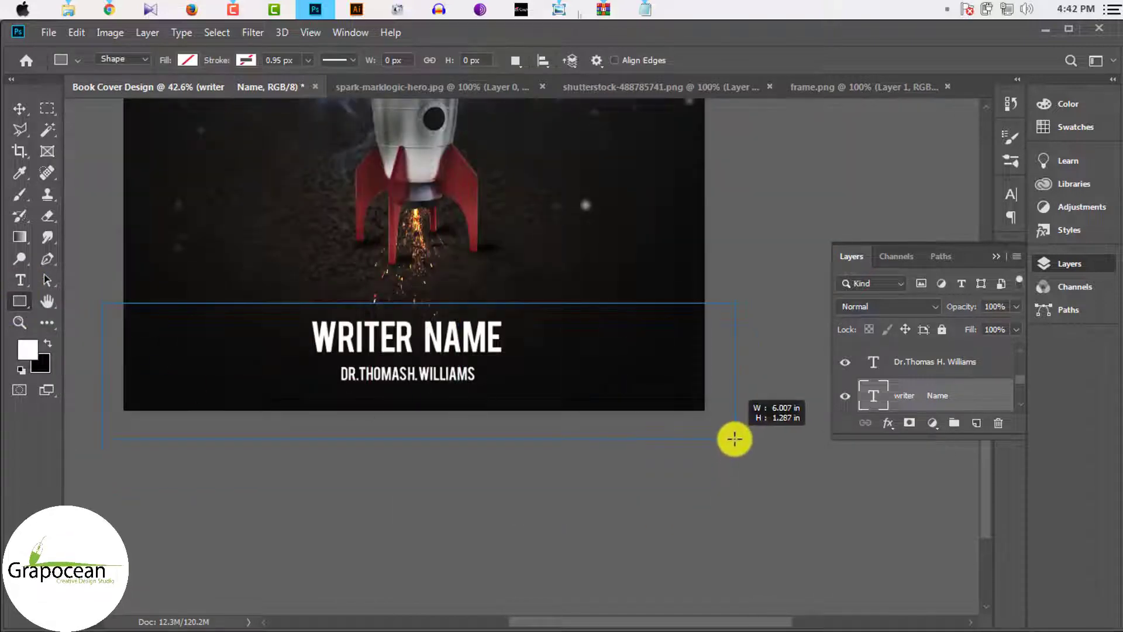
left_click_drag(734, 438, 734, 439)
left_click(188, 59)
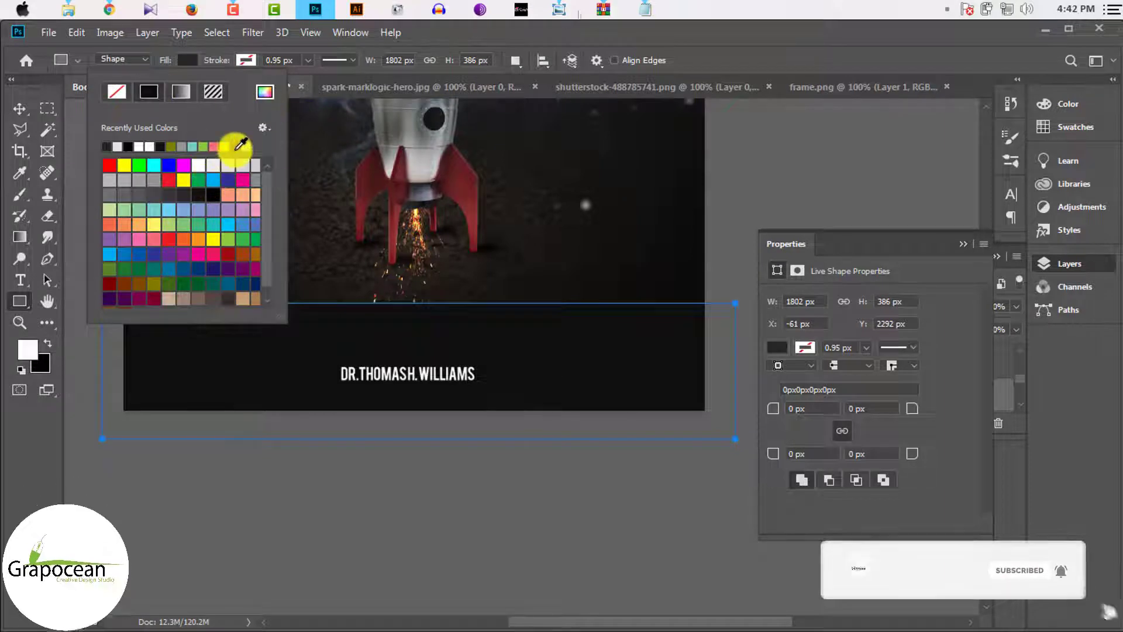
left_click(234, 146)
left_click(20, 108)
left_click(479, 398)
left_click(544, 342)
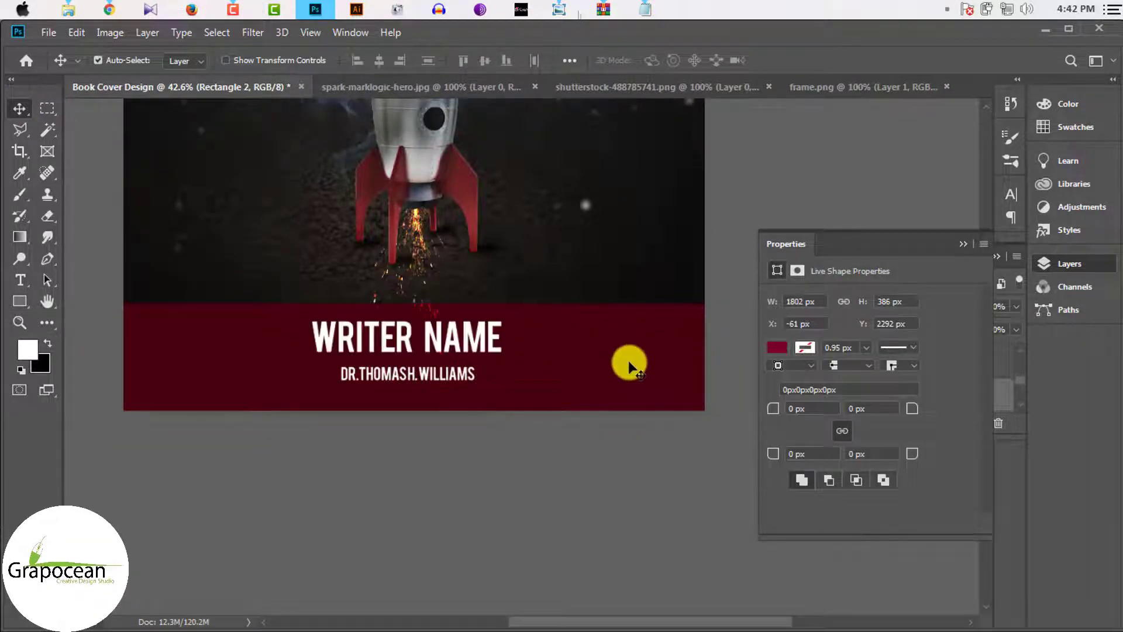
- Centre the author credit under WRITER NAME and nudge WRITER NAME above it
scroll(608, 383, "down", 2)
scroll(546, 506, "down", 2)
scroll(544, 508, "up", 4)
scroll(535, 468, "down", 5)
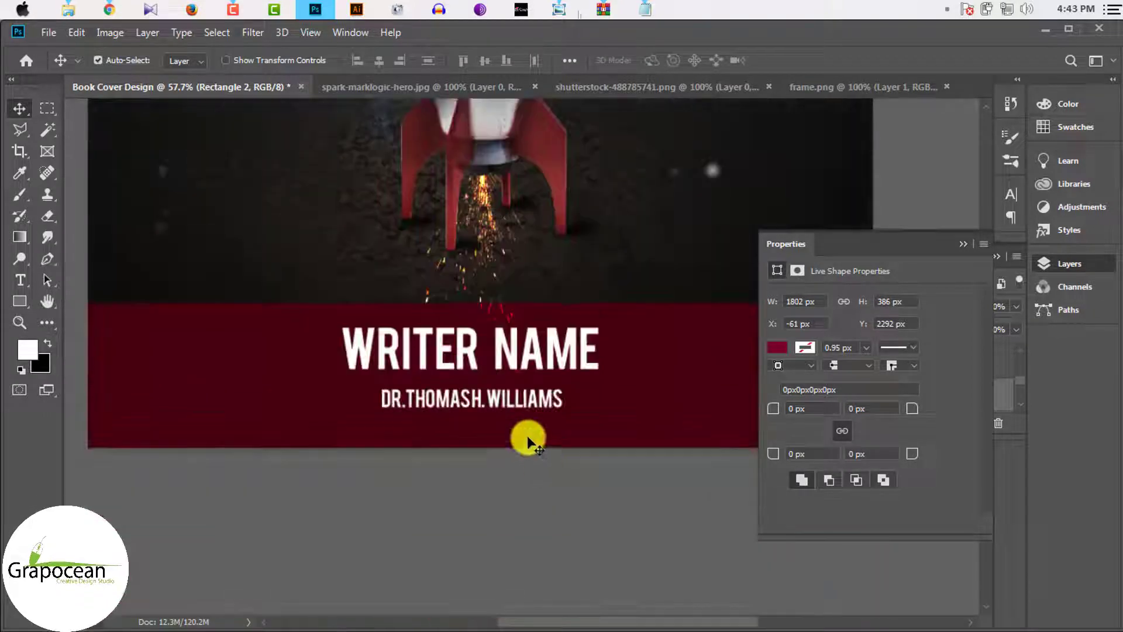
scroll(508, 397, "up", 2)
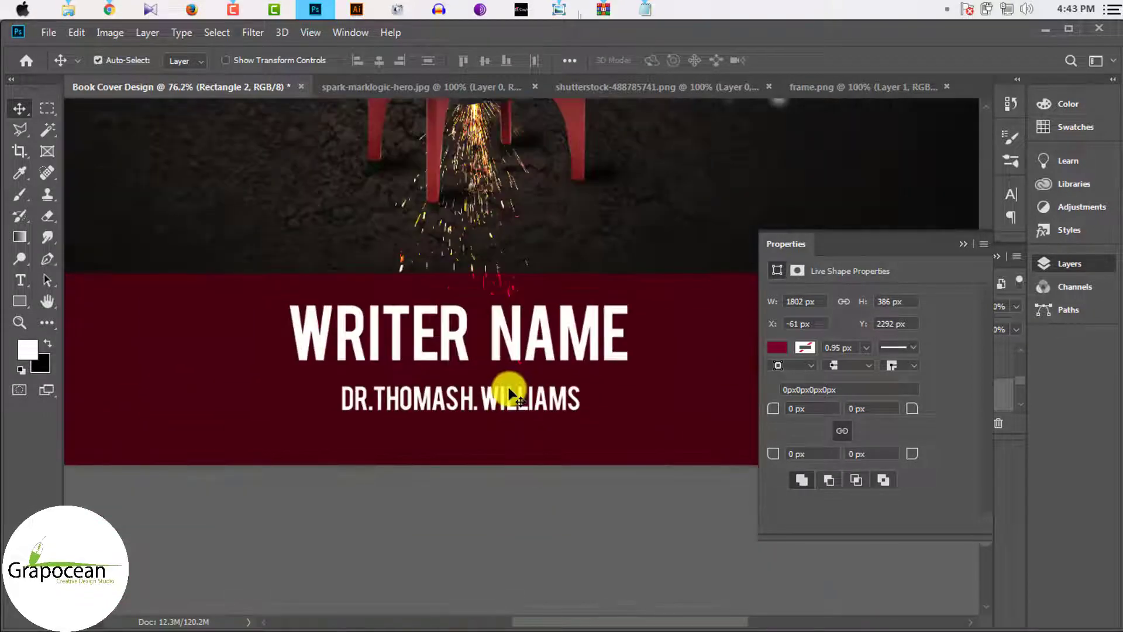
left_click(476, 391)
scroll(572, 434, "down", 5)
scroll(572, 434, "up", 5)
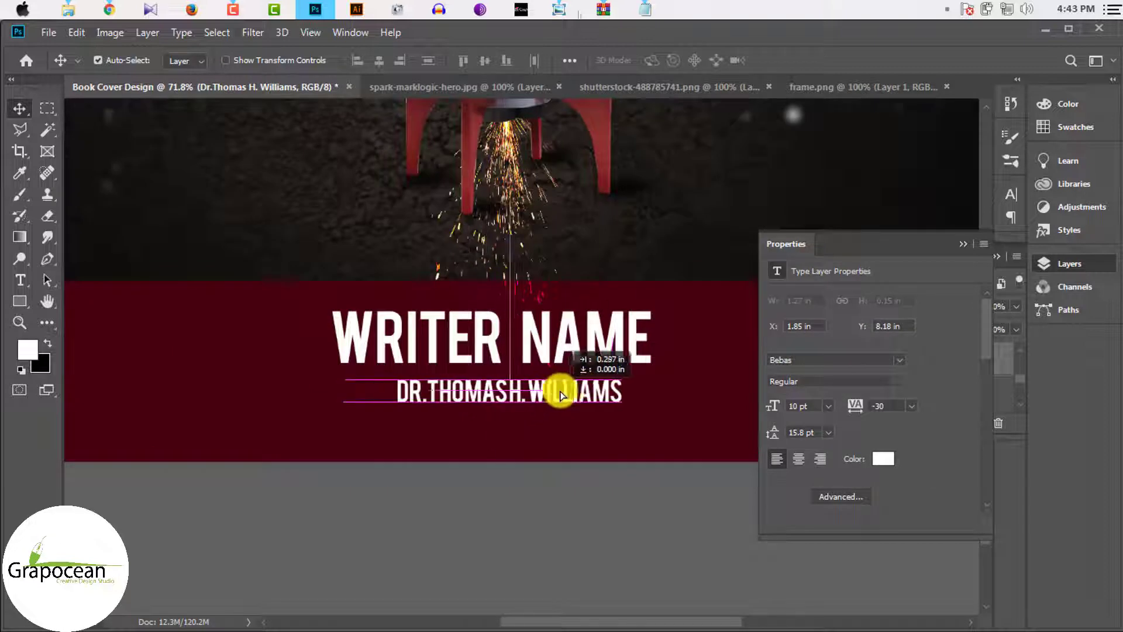
left_click_drag(559, 395, 542, 400)
left_click_drag(547, 349, 558, 339)
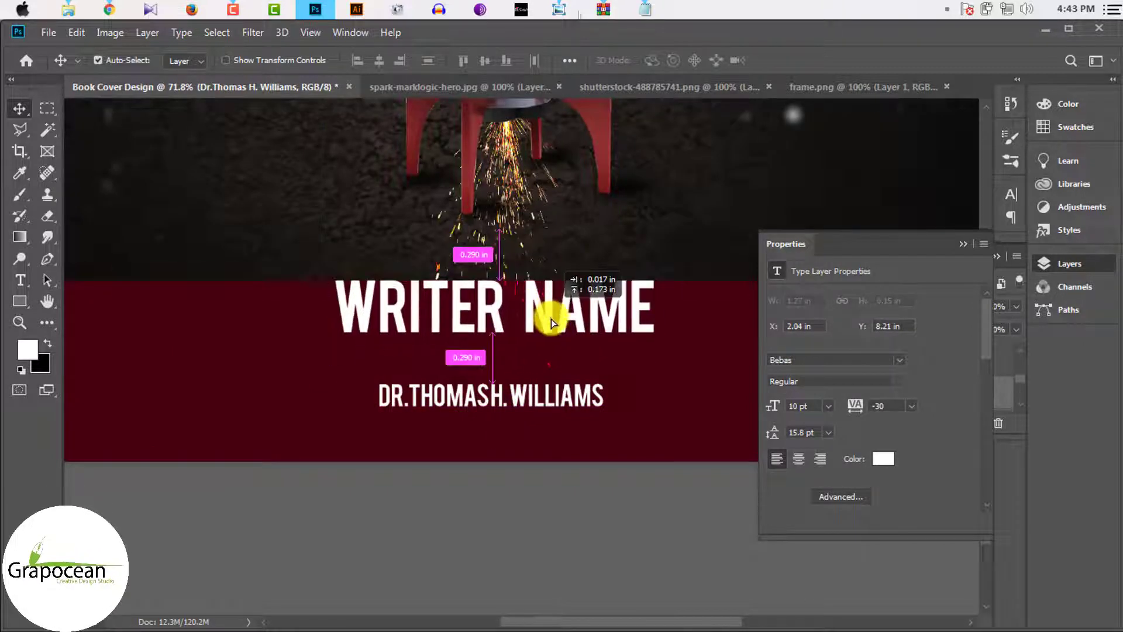
- Adjust the band's opacity and fill, settling it on a dark red tone
scroll(587, 390, "down", 3)
left_click(694, 380)
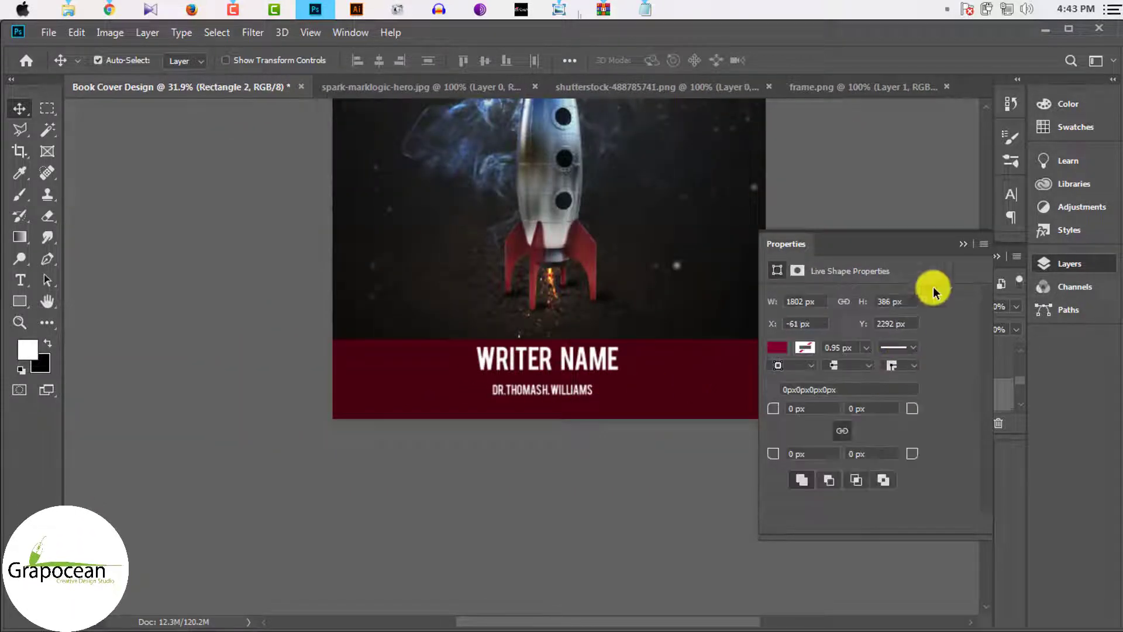
left_click(1016, 306)
left_click_drag(1018, 323, 978, 321)
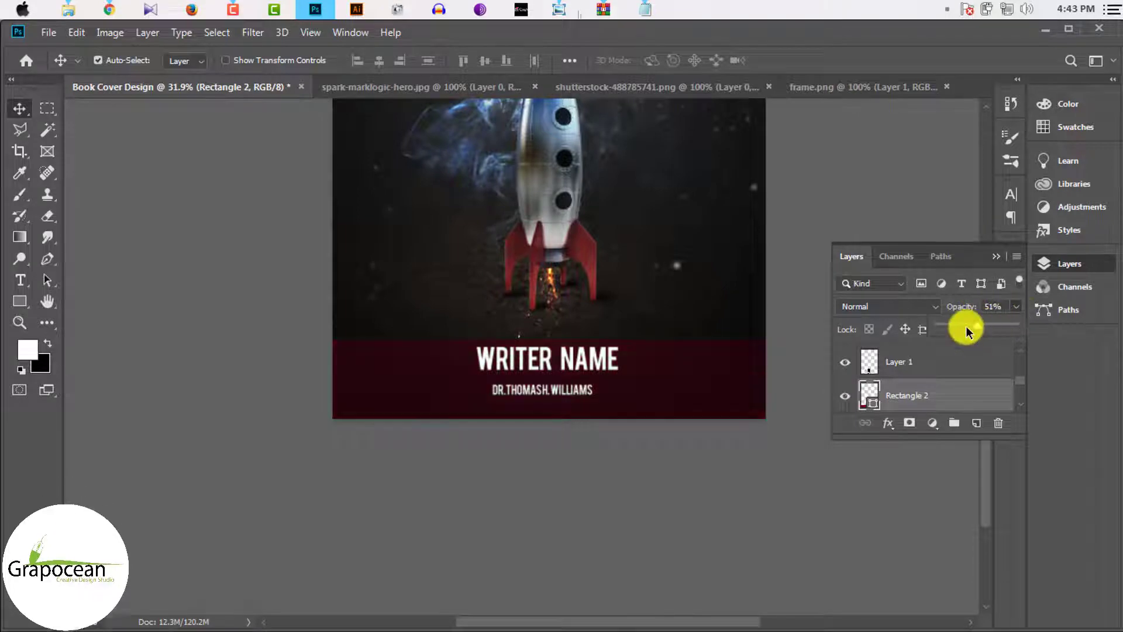
double_click(870, 395)
left_click(1062, 224)
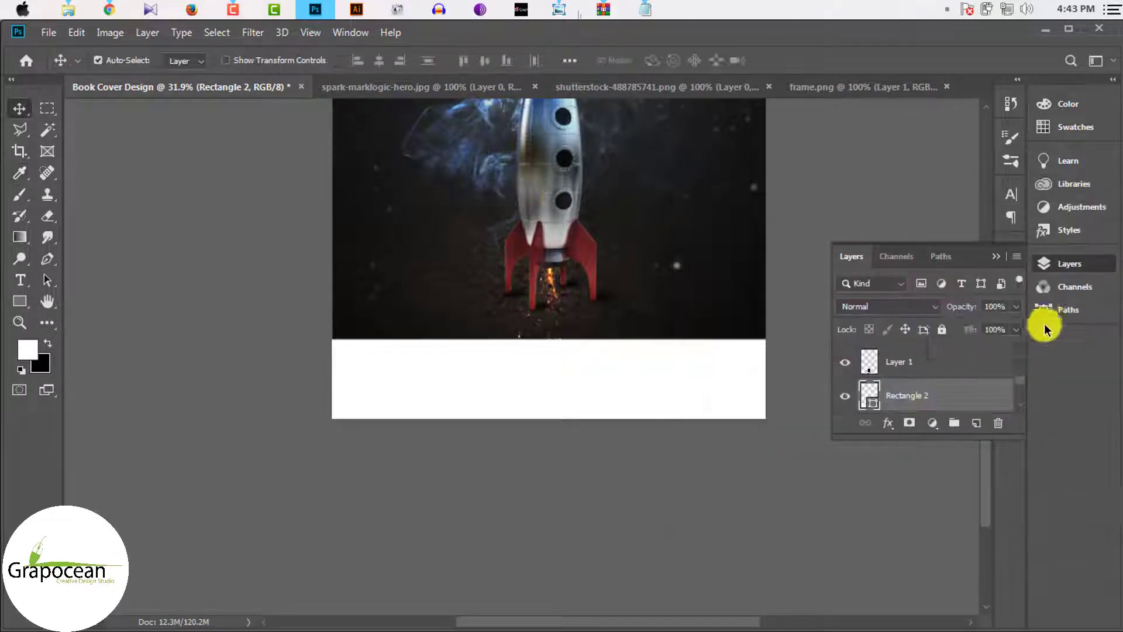
left_click(1016, 329)
left_click_drag(1019, 347, 946, 346)
left_click(493, 436)
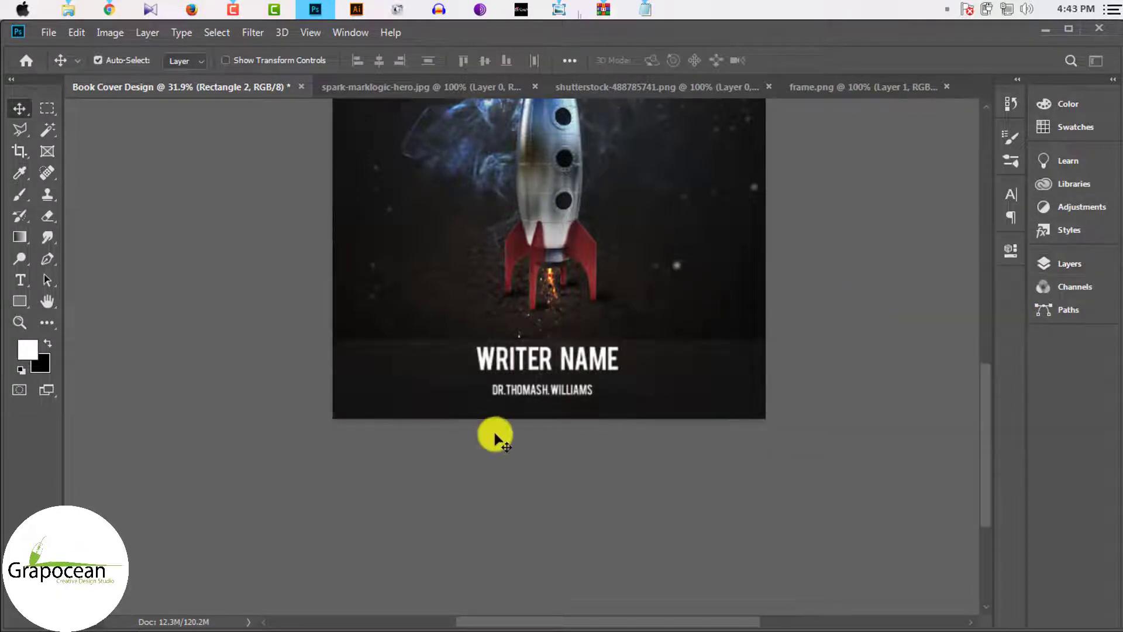
- Shift the author credit down and right, and move WRITER NAME down within the band
scroll(597, 451, "down", 2)
scroll(614, 476, "up", 1)
scroll(534, 531, "up", 3)
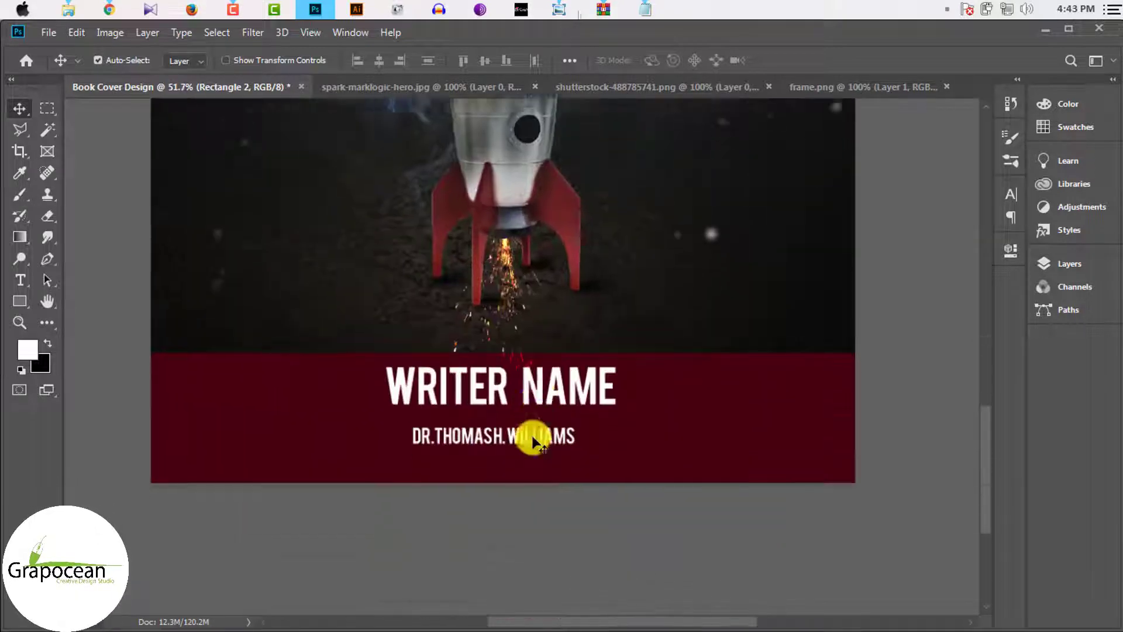
scroll(531, 433, "up", 2)
left_click(1069, 263)
left_click_drag(573, 400, 581, 431)
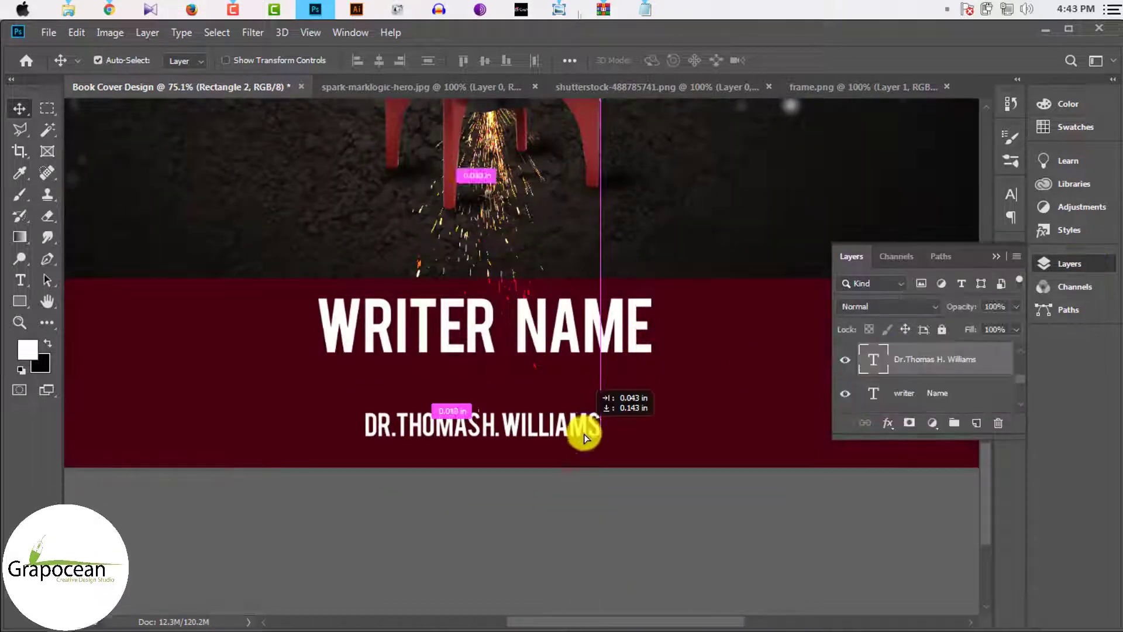
left_click_drag(557, 368, 558, 412)
- Free-transform the band, lowering its top edge and raising its bottom edge into a slim strip
left_click(502, 293)
key("ctrl+t")
left_click_drag(498, 283, 497, 326)
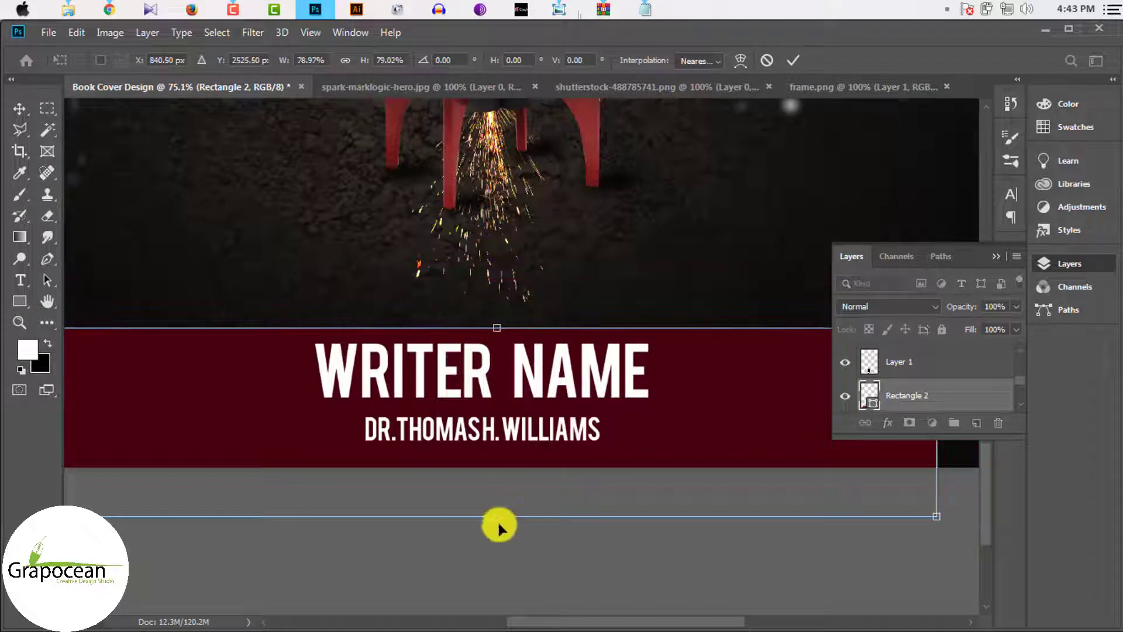
mouse_move(501, 517)
left_mouse_down()
mouse_move(518, 469)
mouse_move(723, 408)
left_mouse_up()
scroll(766, 410, "down", 3)
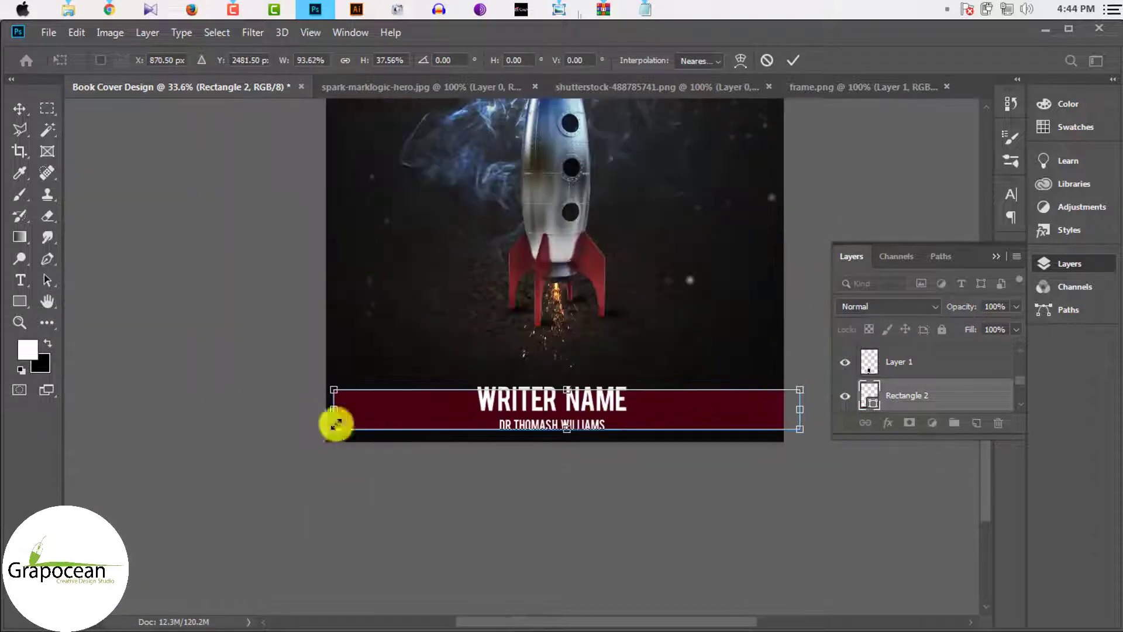
left_click(795, 59)
scroll(514, 409, "up", 2)
scroll(747, 284, "up", 1)
scroll(695, 389, "down", 3)
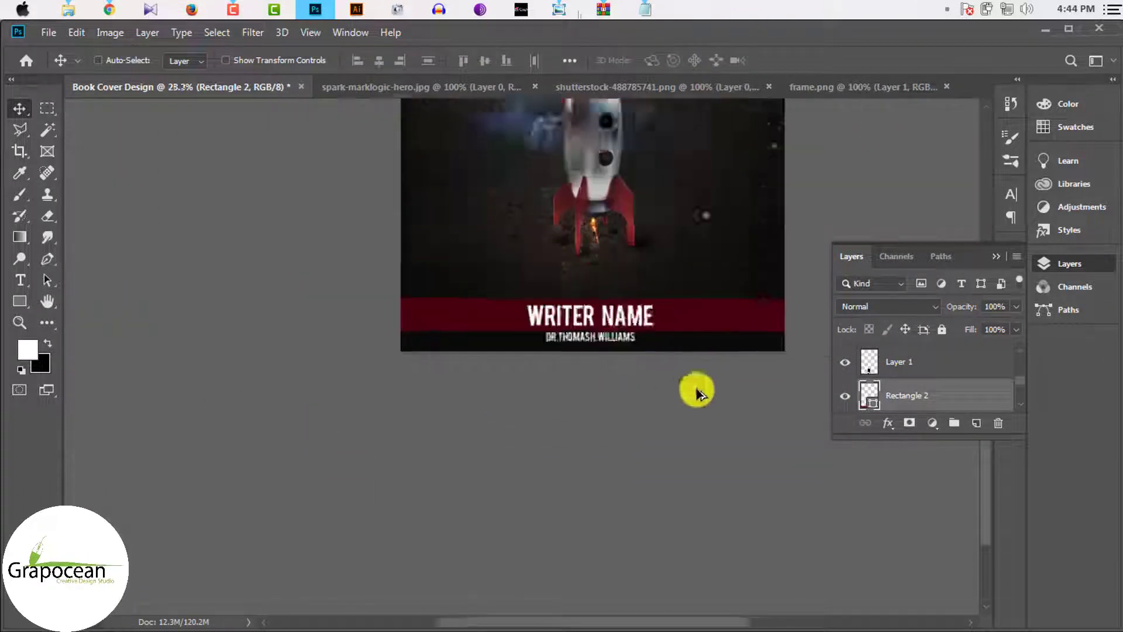
scroll(641, 444, "up", 1)
- Change the WRITER NAME text to the Akrobat font
scroll(639, 445, "up", 2)
key("t")
left_click(564, 333)
key("ctrl+a")
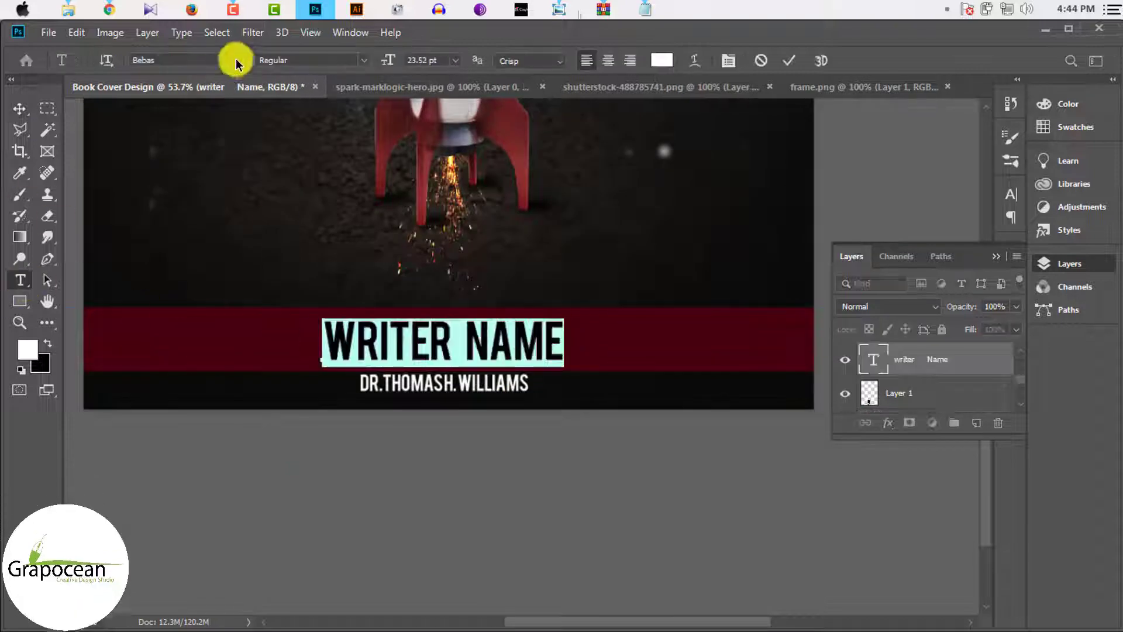
left_click(239, 60)
type("Akrobat")
key("Return")
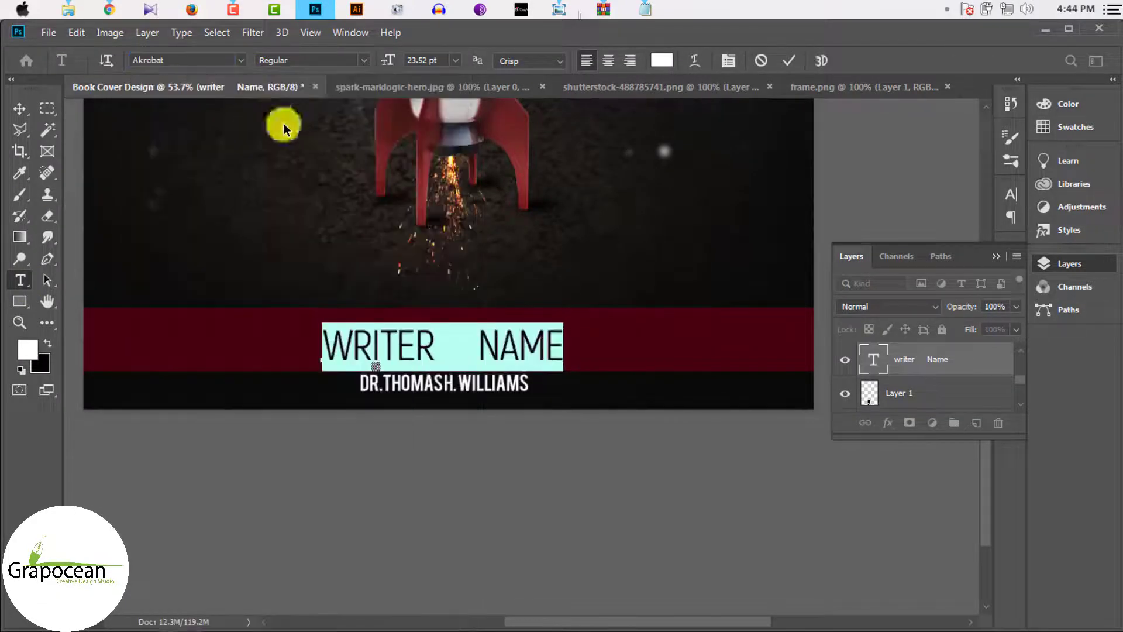
key("ctrl+Return")
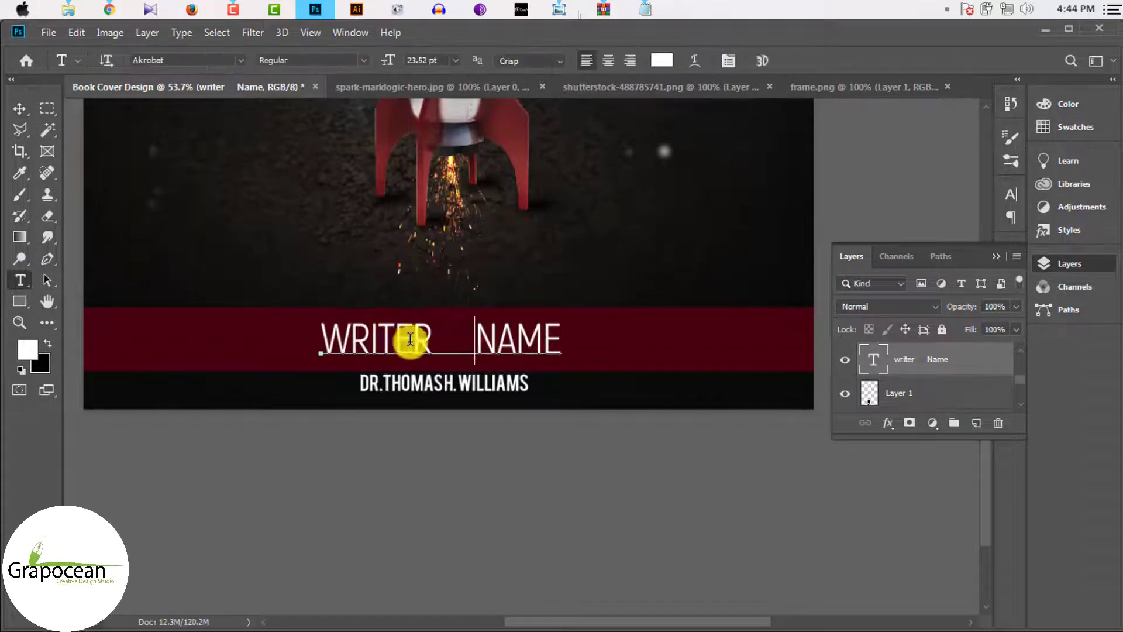
key("ctrl+Return")
- Move WRITER NAME right and up within the red band
key("v")
left_click_drag(504, 348, 518, 348)
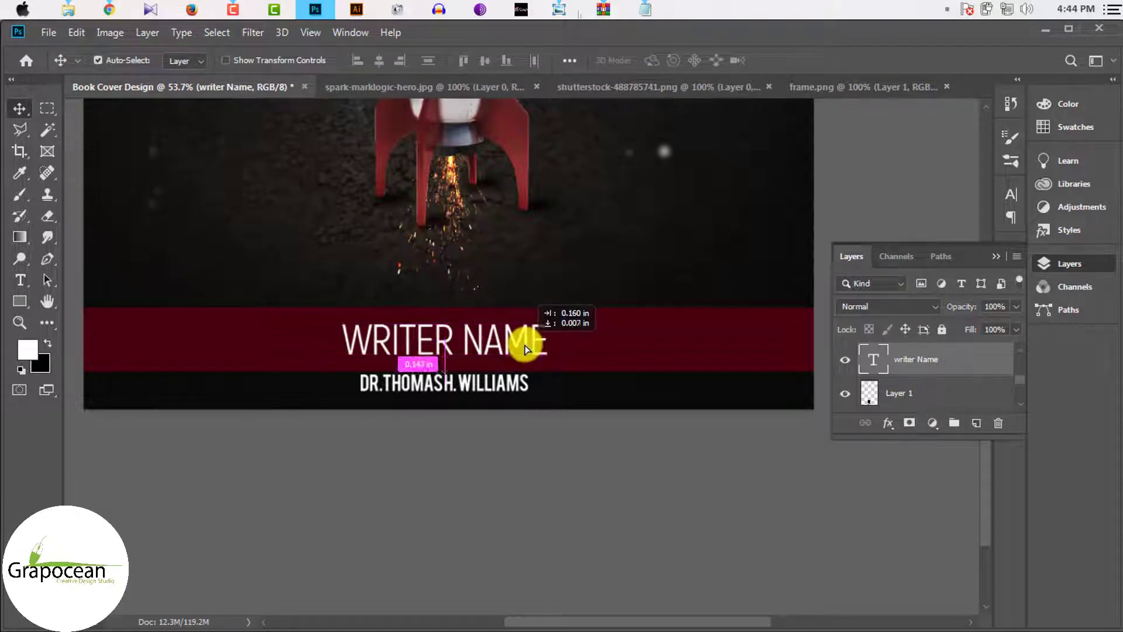
scroll(538, 396, "down", 2)
scroll(539, 296, "up", 3)
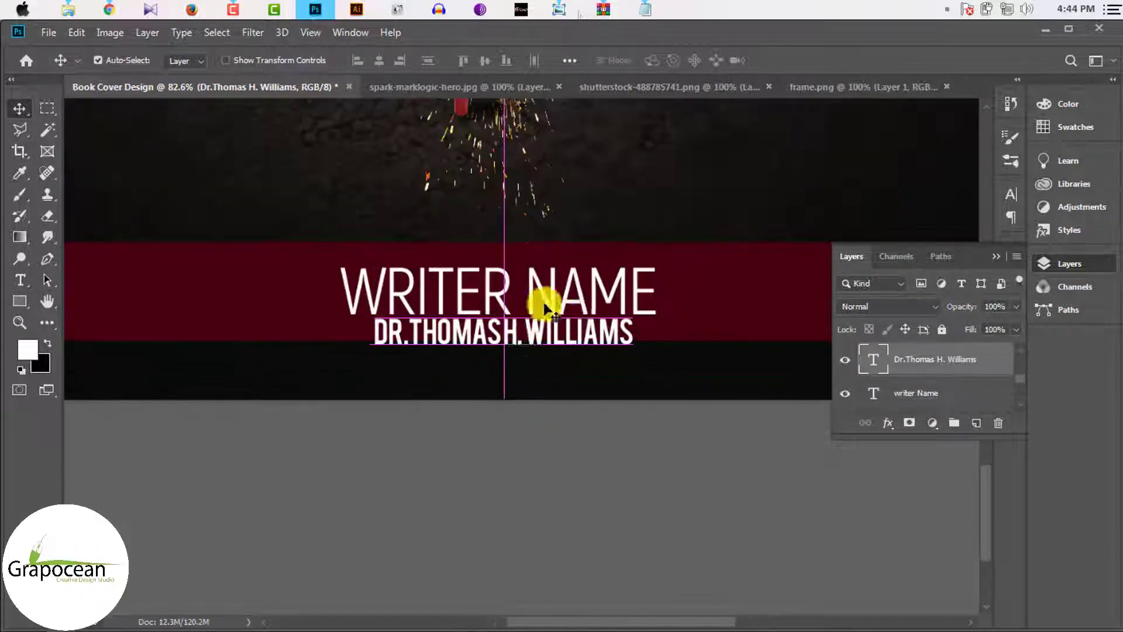
left_click_drag(539, 296, 614, 243)
scroll(667, 358, "down", 3)
- Move the author credit down below the red band
scroll(677, 363, "up", 1)
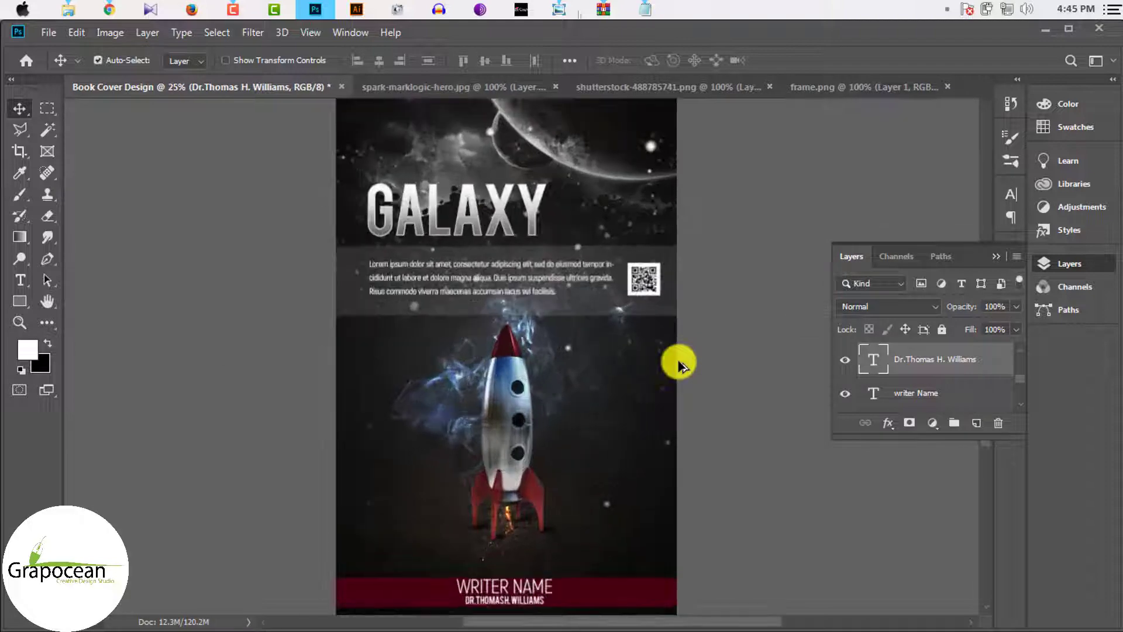
scroll(676, 363, "up", 1)
scroll(608, 398, "up", 2)
scroll(544, 436, "up", 2)
left_click_drag(593, 466, 561, 458)
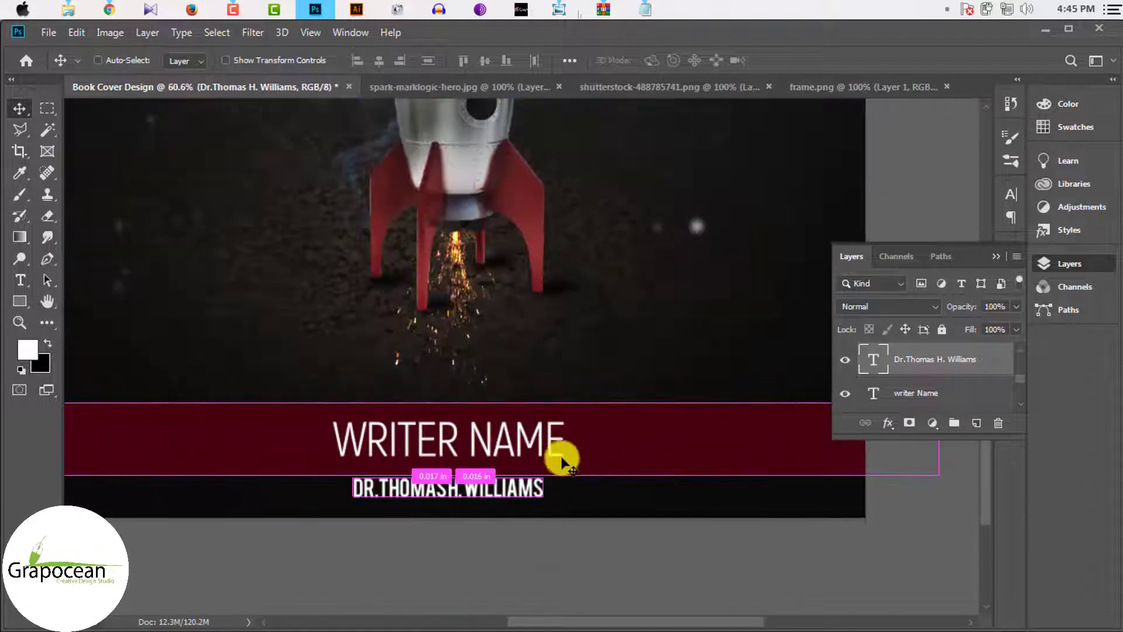
scroll(626, 369, "down", 3)
scroll(635, 290, "up", 3)
- Scale WRITER NAME up to fill the red band
left_click(635, 288)
key("ctrl+t")
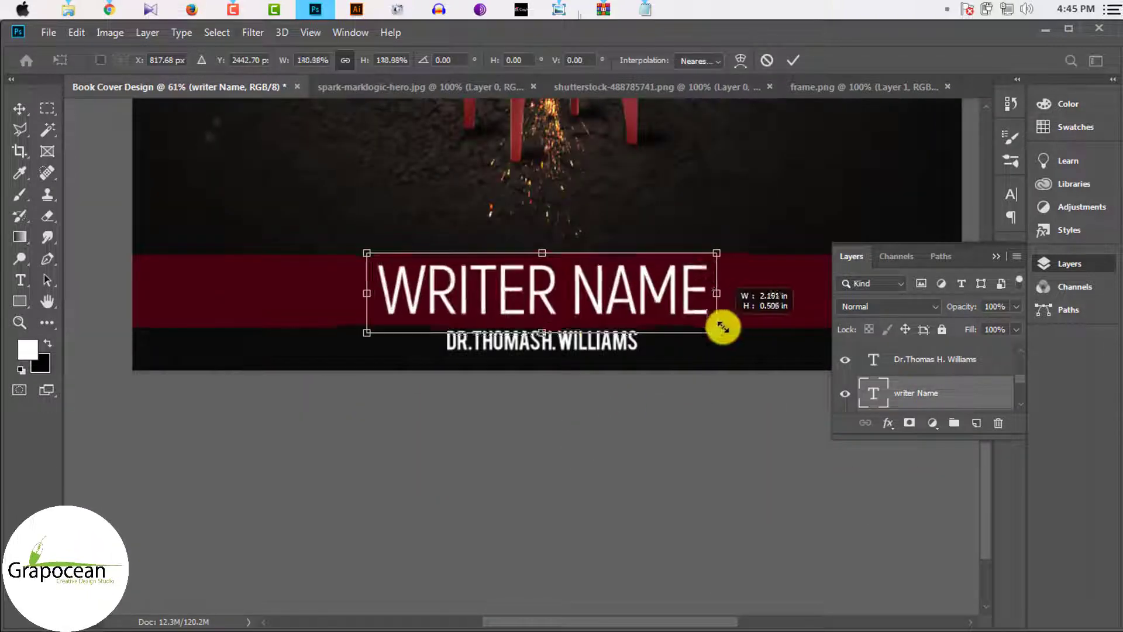
left_click_drag(543, 336, 616, 323)
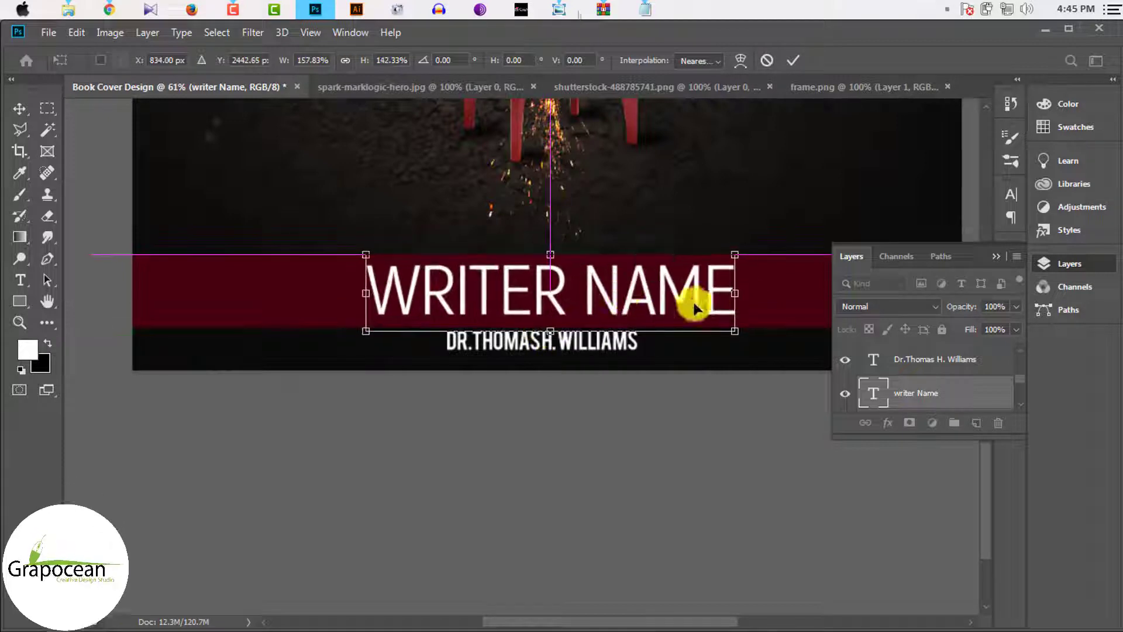
key("Return")
scroll(707, 316, "down", 2)
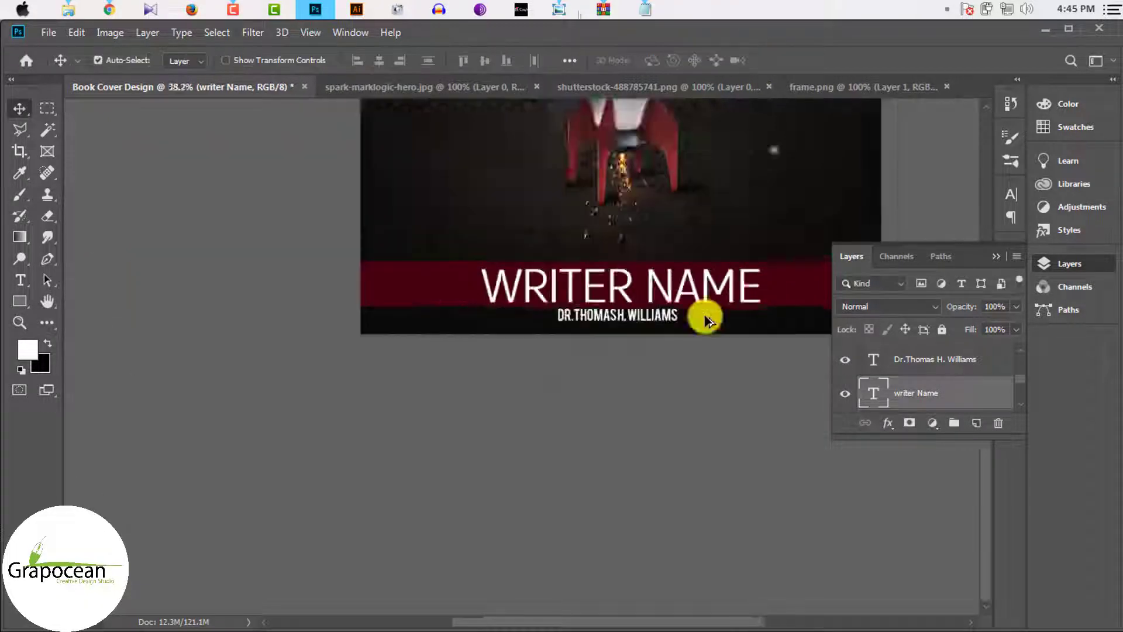
scroll(539, 489, "up", 1)
- Adjust the author credit's size and position
left_click(529, 342, "ctrl")
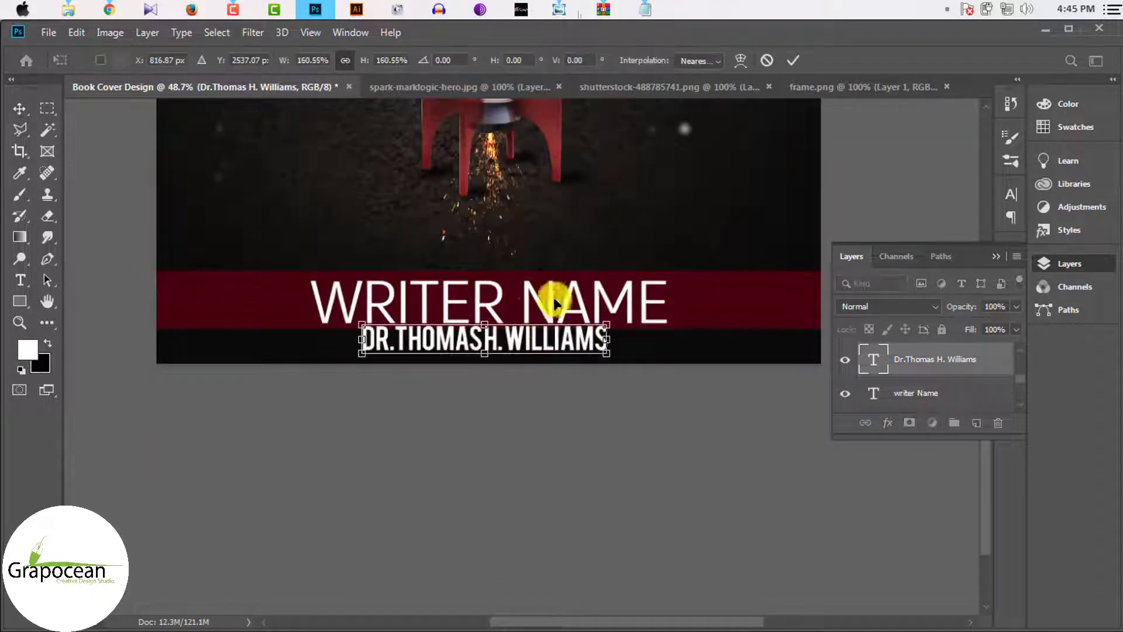
key("Return")
left_click_drag(578, 306, 582, 278)
key("ctrl+0")
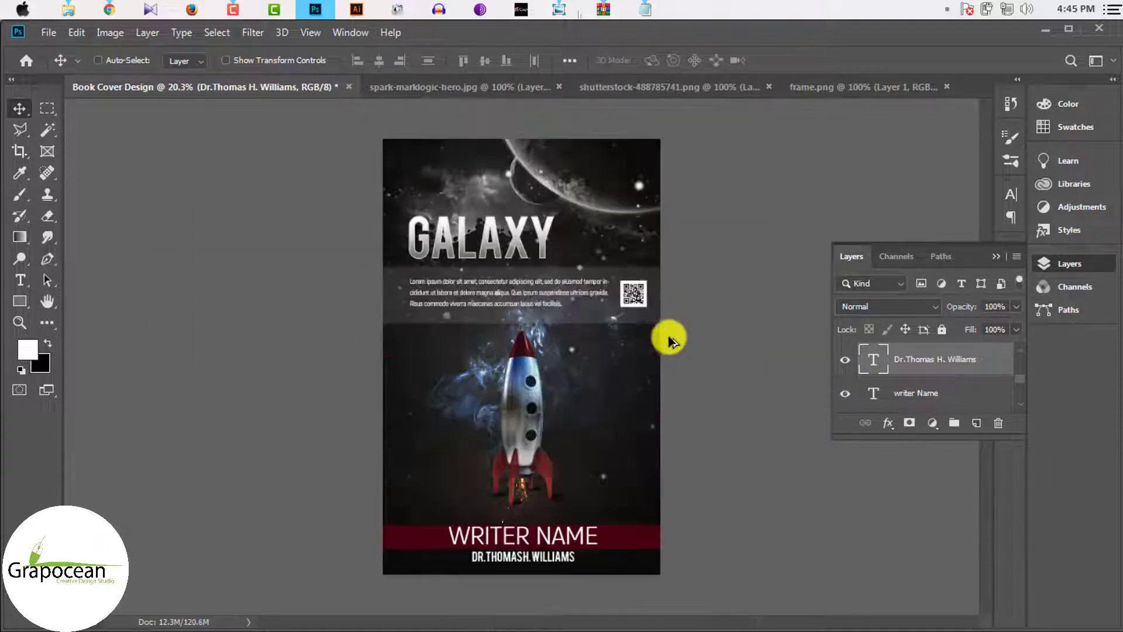
scroll(603, 512, "up", 5)
- Resize the red band's bottom edge to frame the enlarged WRITER NAME
left_click(489, 502, "ctrl")
key("ctrl+t")
left_click_drag(276, 502, 261, 489)
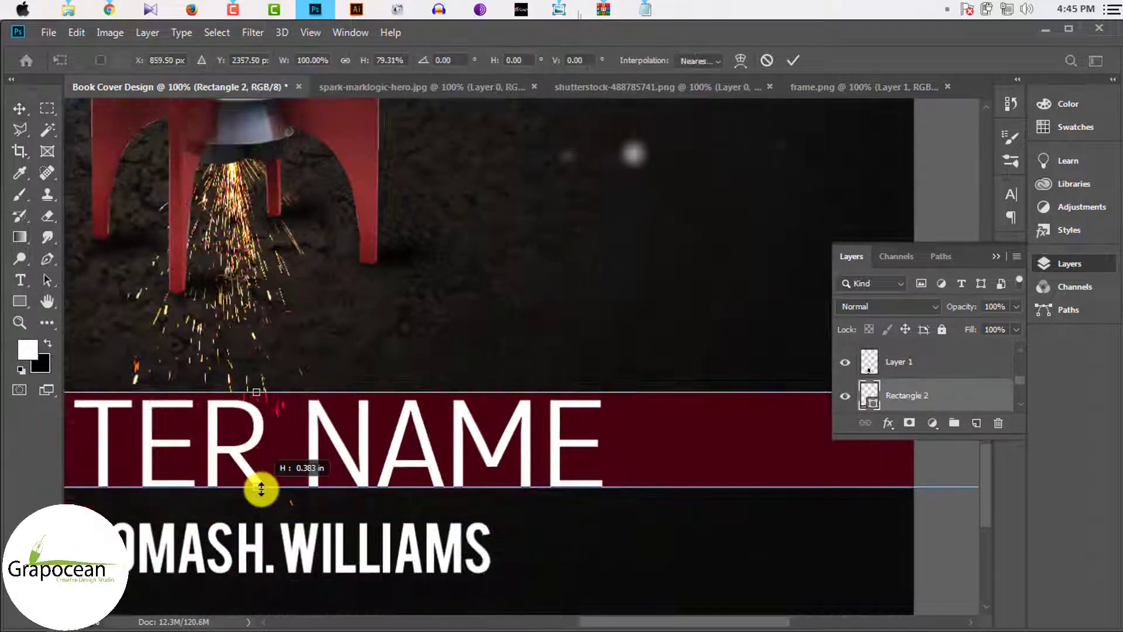
left_click(805, 67)
scroll(691, 405, "down", 5)
scroll(726, 445, "down", 2)
scroll(566, 364, "up", 4)
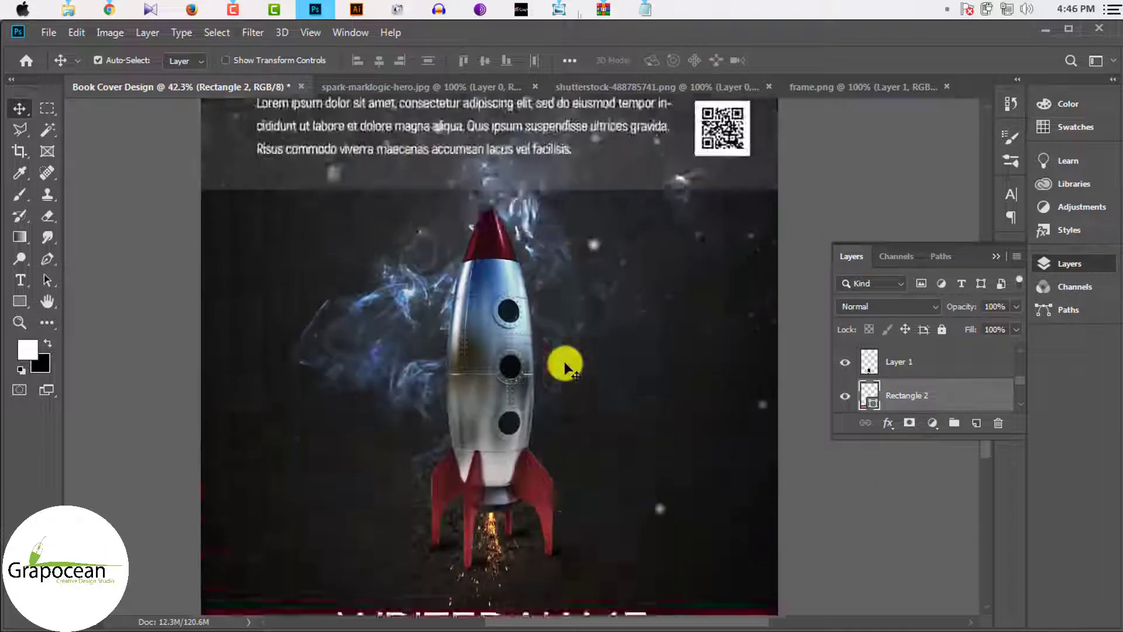
scroll(564, 367, "down", 2)
scroll(602, 376, "up", 1)
scroll(552, 439, "up", 2)
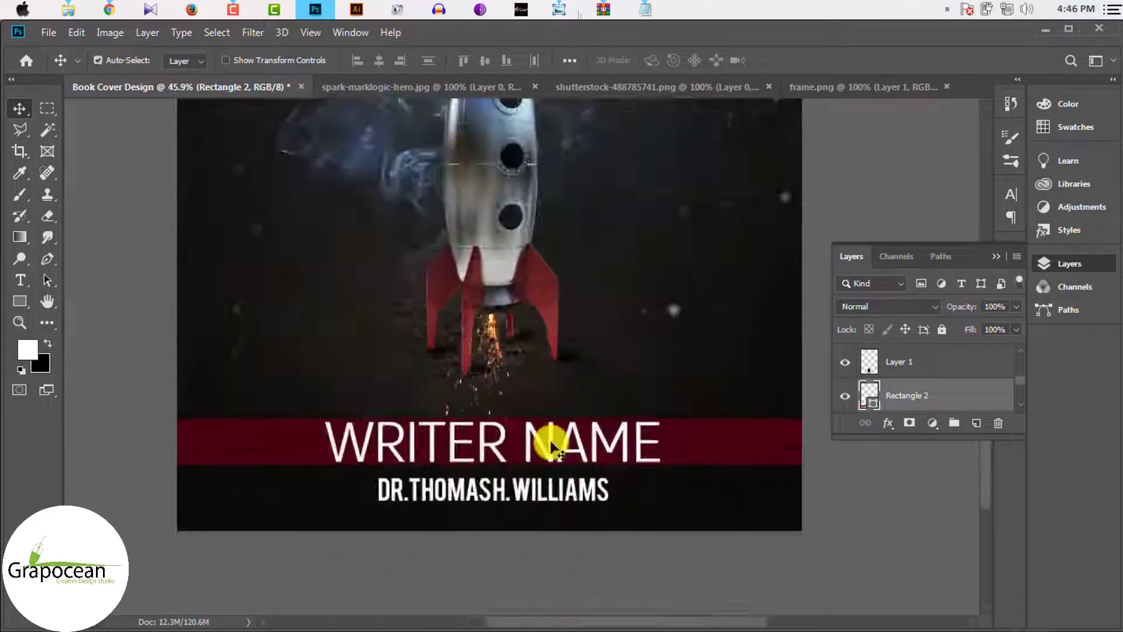
left_click(640, 467)
scroll(639, 468, "down", 2)
scroll(602, 476, "up", 2)
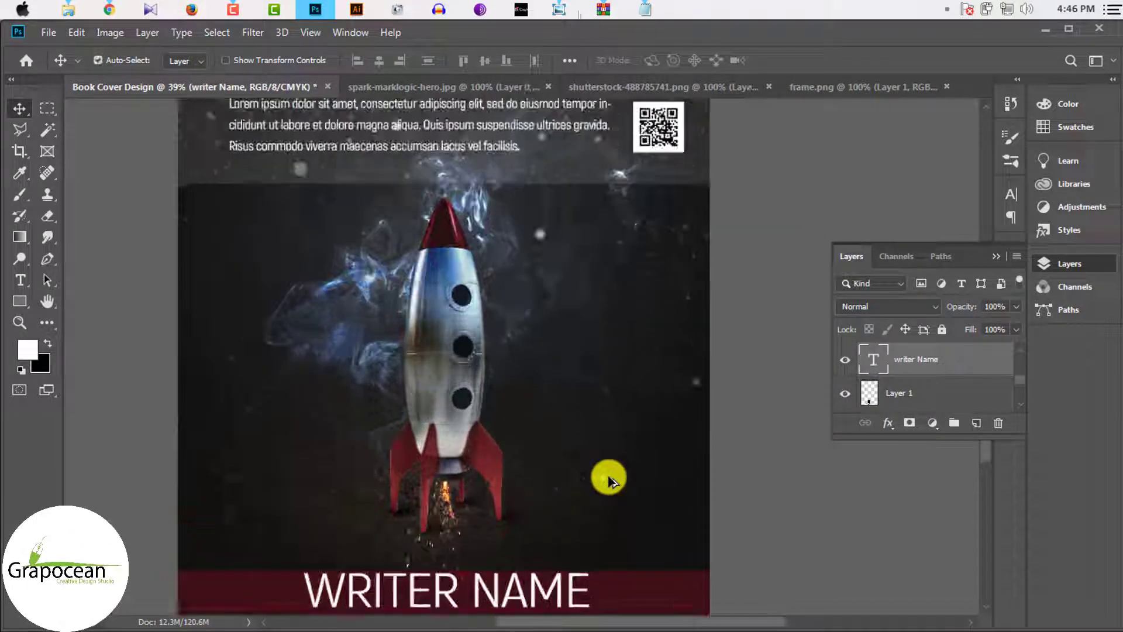